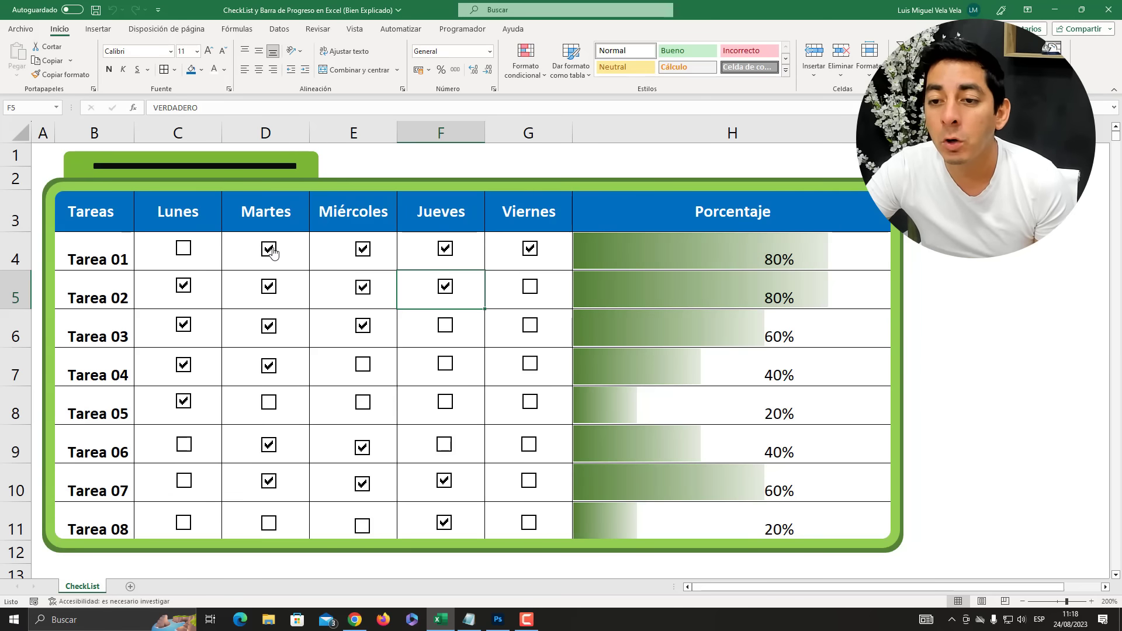
# Step: Clear the Martes, Miércoles, Jueves and Viernes checkboxes of Tarea 01 and select its Porcentaje cell
pyautogui.click(268, 249)
pyautogui.click(362, 249)
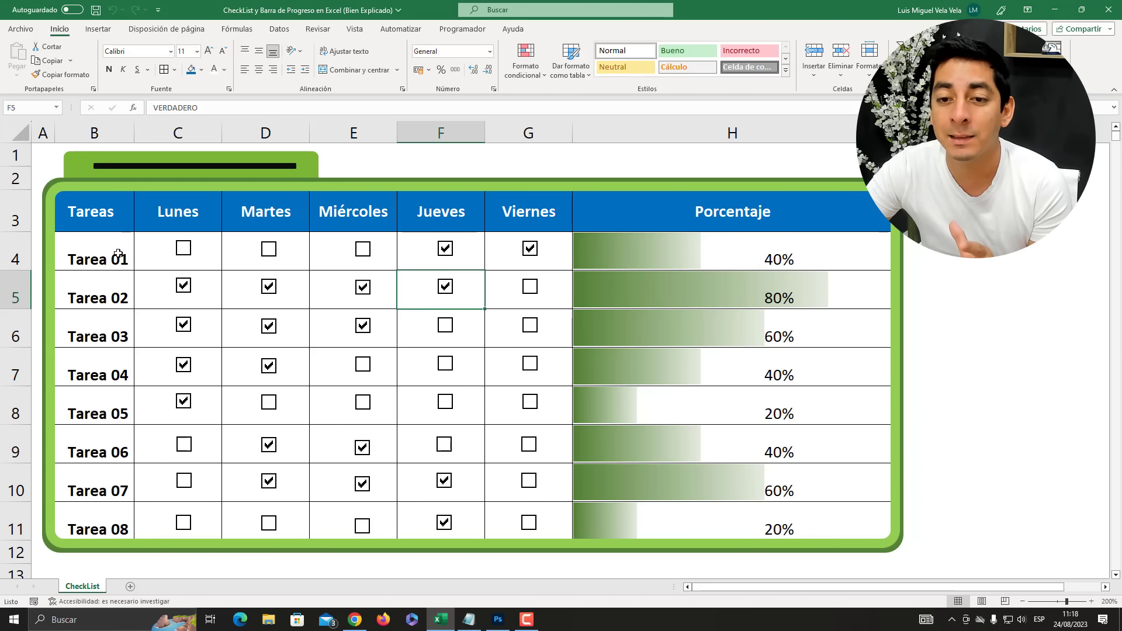
pyautogui.click(450, 251)
pyautogui.click(530, 248)
pyautogui.click(663, 269)
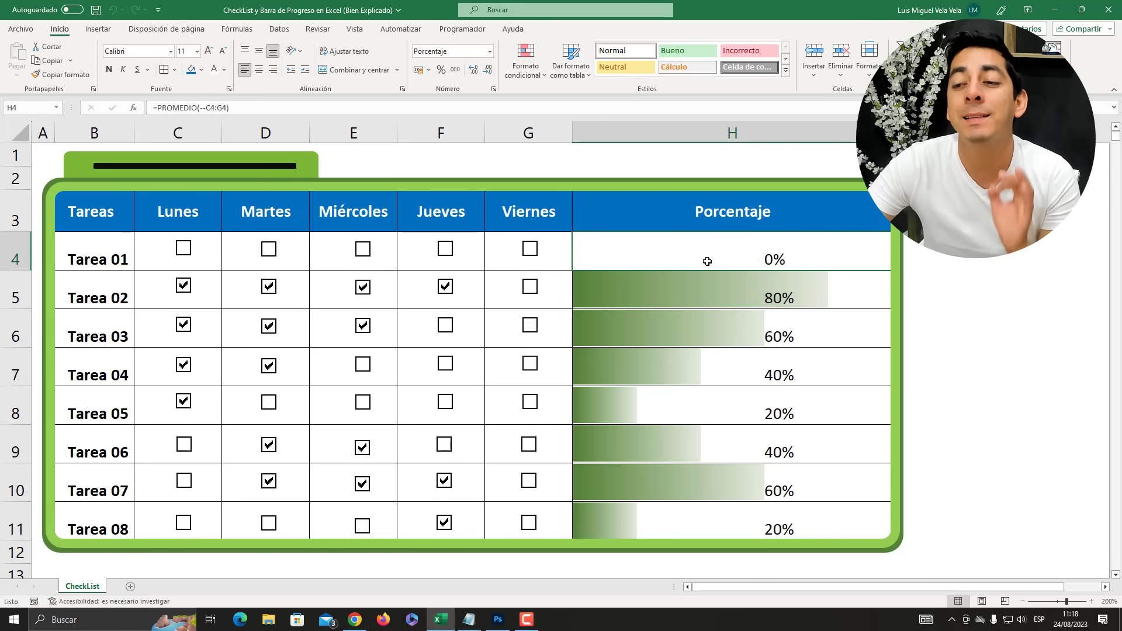
# Step: Clear every ticked checkbox in the rows Tarea 02 through Tarea 05
pyautogui.click(184, 286)
pyautogui.click(269, 286)
pyautogui.click(363, 287)
pyautogui.click(445, 286)
pyautogui.click(363, 326)
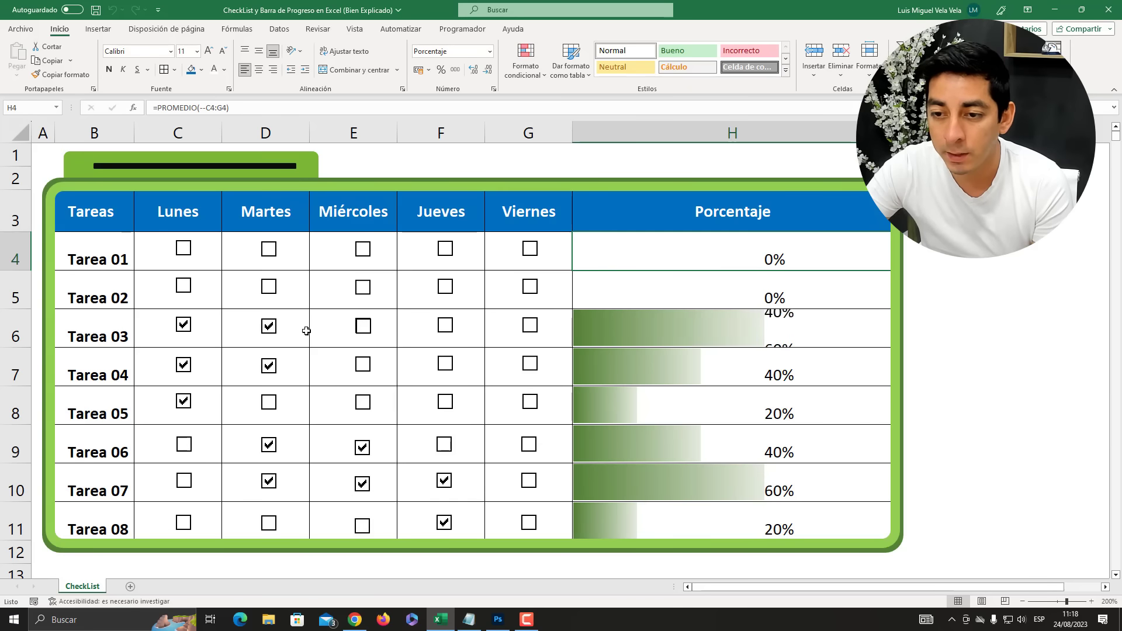
pyautogui.click(268, 326)
pyautogui.click(183, 325)
pyautogui.click(184, 365)
pyautogui.click(269, 366)
pyautogui.click(192, 406)
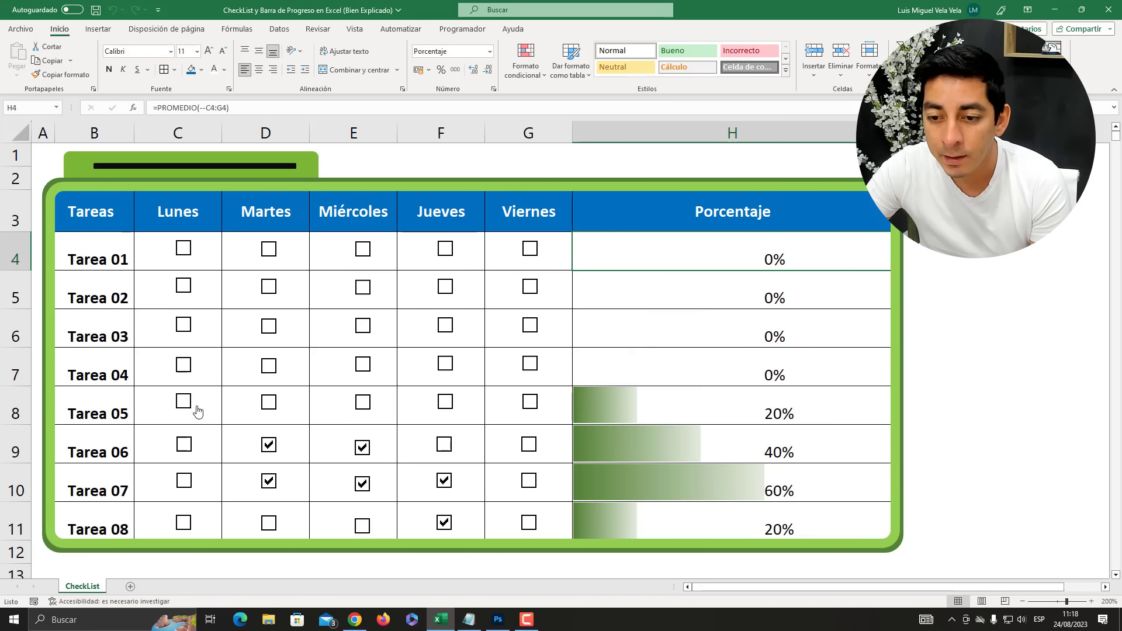
# Step: Clear the remaining ticked checkboxes in the rows Tarea 06, Tarea 07 and Tarea 08
pyautogui.click(269, 445)
pyautogui.click(268, 481)
pyautogui.click(363, 448)
pyautogui.click(362, 483)
pyautogui.click(444, 481)
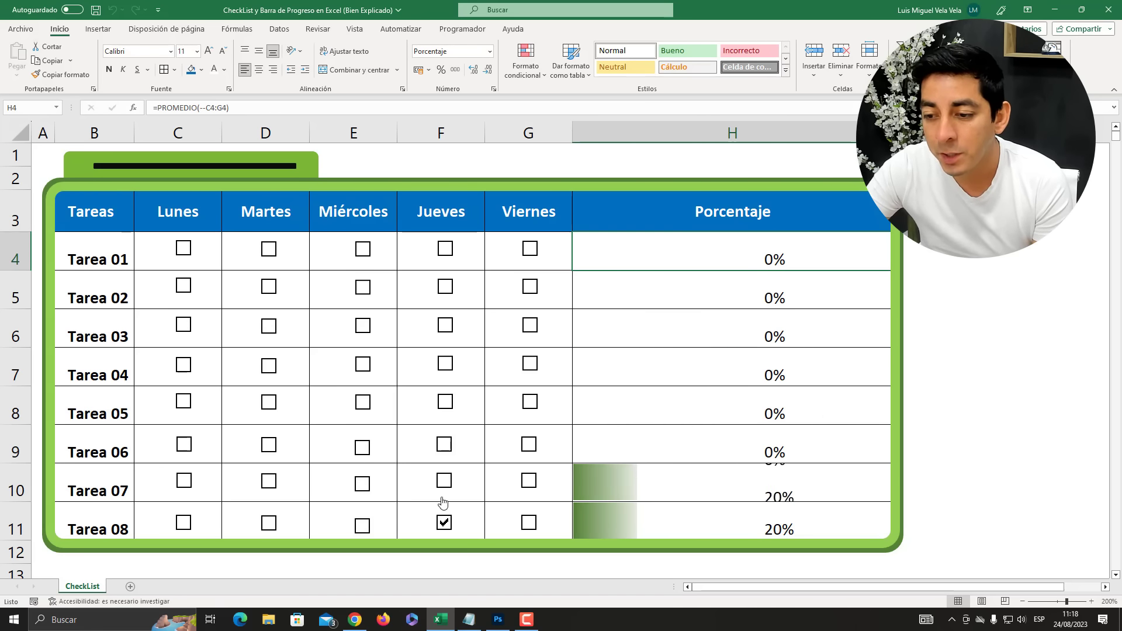
pyautogui.click(444, 523)
pyautogui.moveTo(705, 251); pyautogui.dragTo(644, 255)
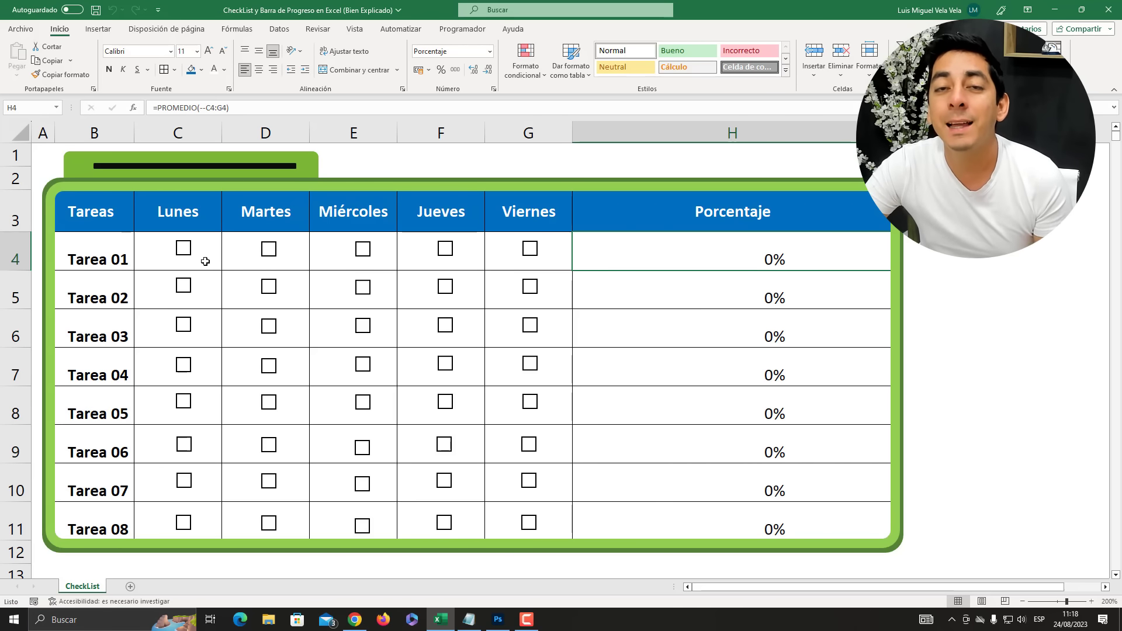
# Step: Tick all five weekday checkboxes of Tarea 01, from Lunes to Viernes
pyautogui.click(189, 250)
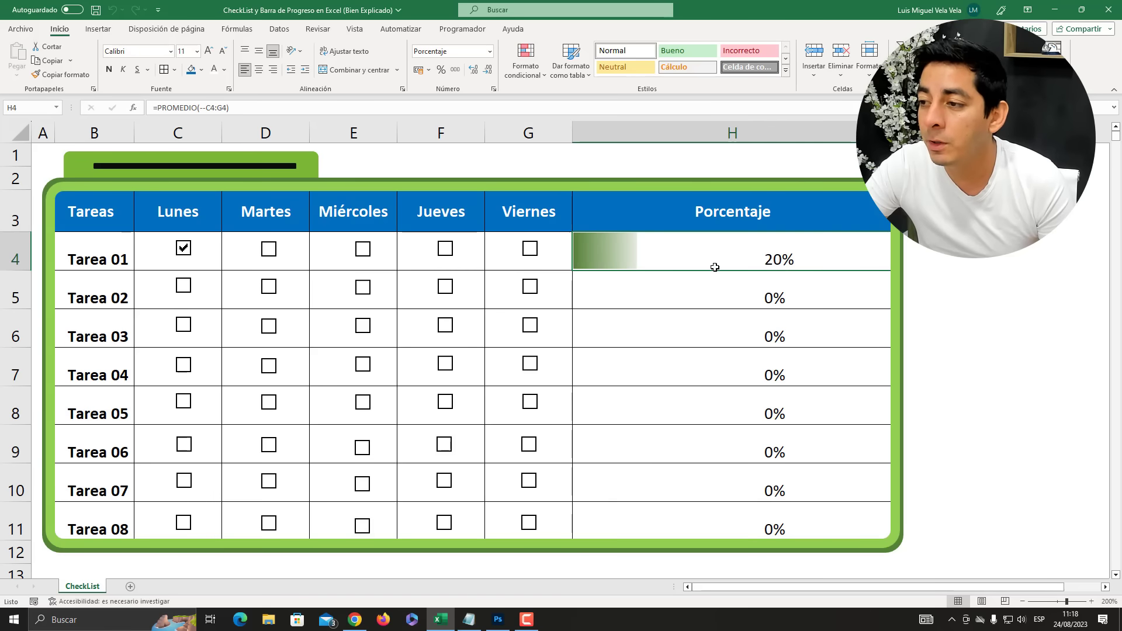
pyautogui.click(265, 250)
pyautogui.click(363, 250)
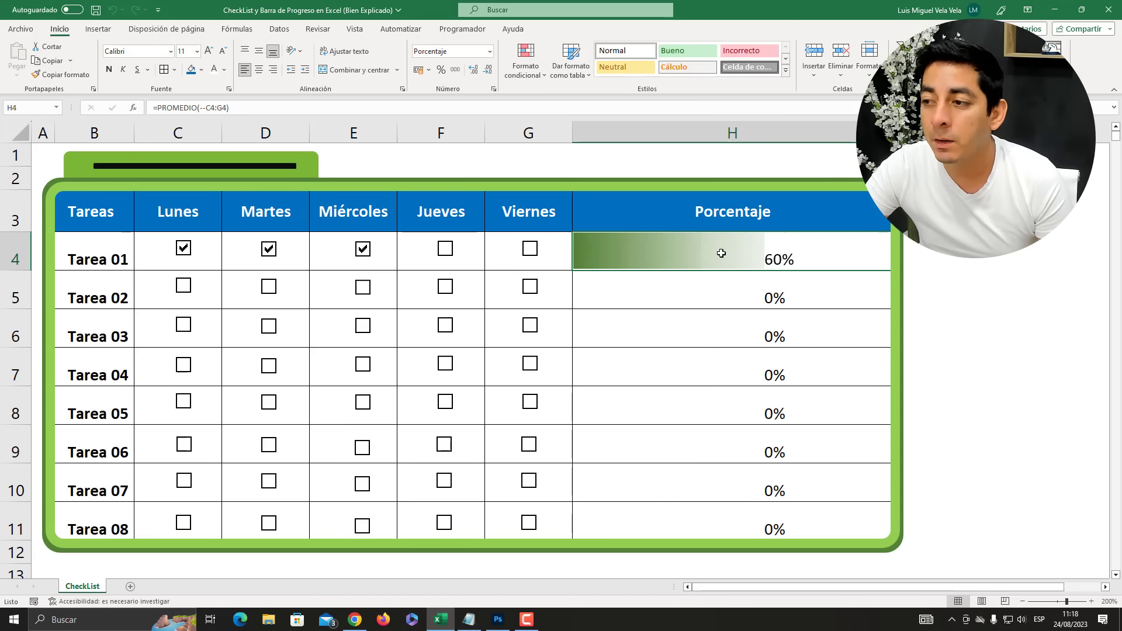
pyautogui.click(444, 248)
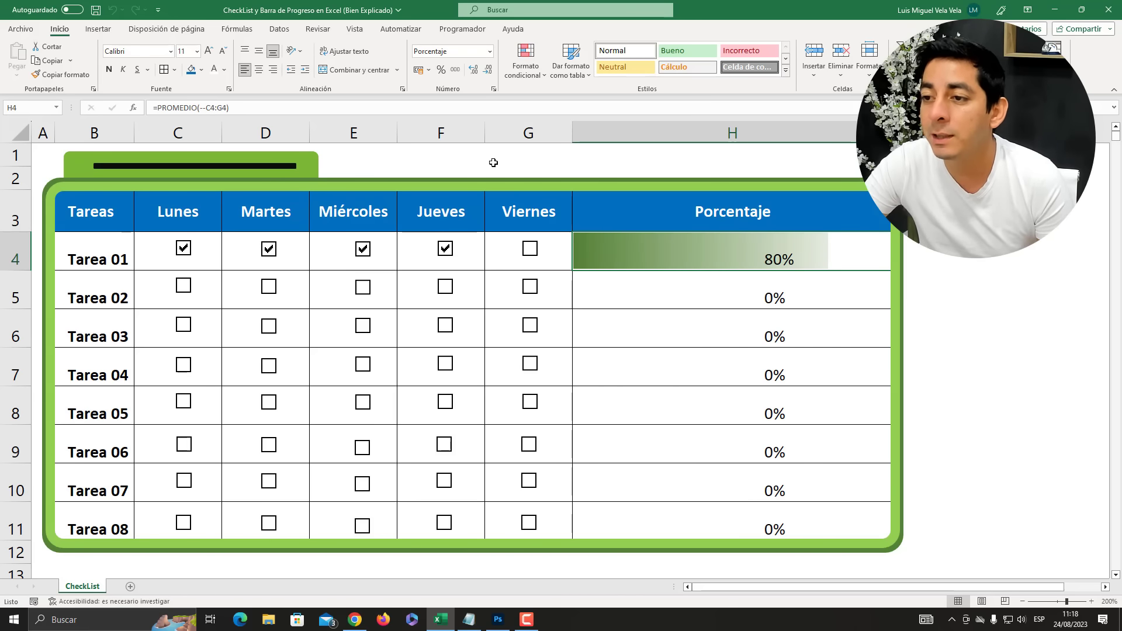
pyautogui.click(521, 250)
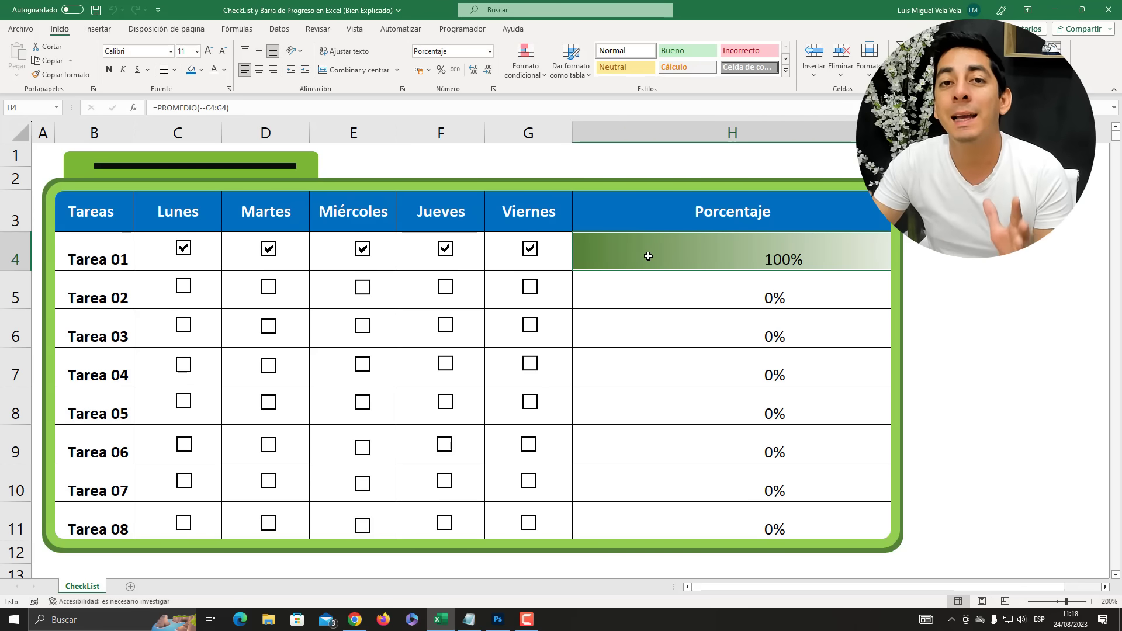
# Step: Tick Lunes, Martes and Miércoles for Tarea 02 and Miércoles for Tarea 03
pyautogui.click(185, 284)
pyautogui.click(268, 287)
pyautogui.click(362, 287)
pyautogui.click(363, 326)
pyautogui.click(310, 377)
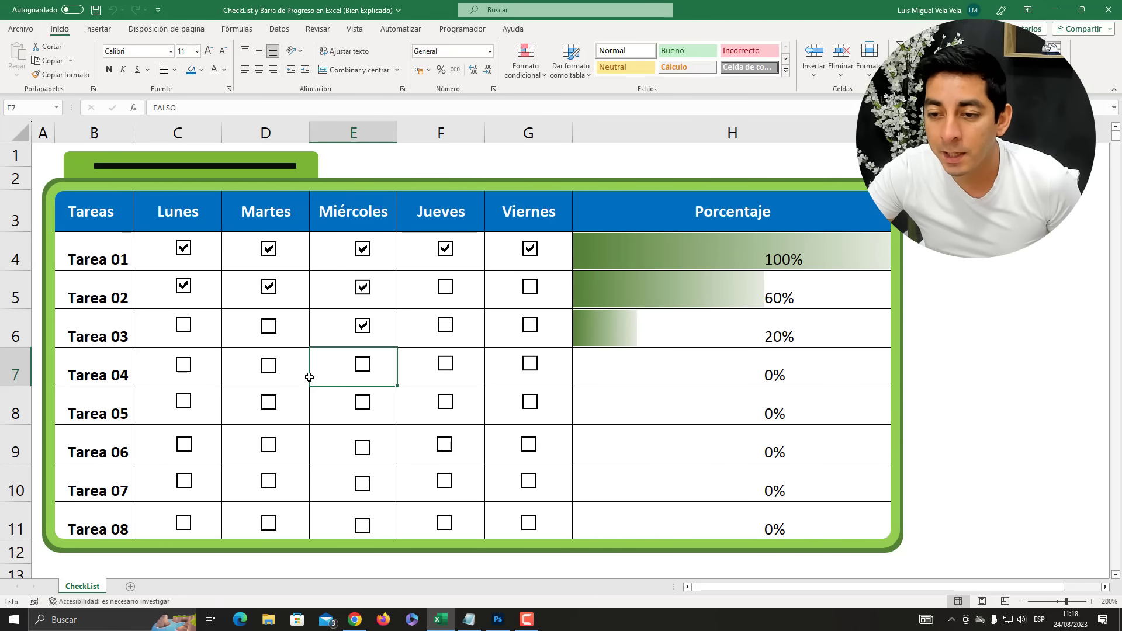
# Step: Tick Martes for Tarea 04, and Martes, Miércoles and Jueves for Tarea 05
pyautogui.click(269, 365)
pyautogui.click(269, 402)
pyautogui.click(363, 402)
pyautogui.click(446, 402)
# Step: Tick Jueves for Tarea 06, Miércoles for Tarea 07, and Martes and Miércoles for Tarea 08
pyautogui.click(444, 446)
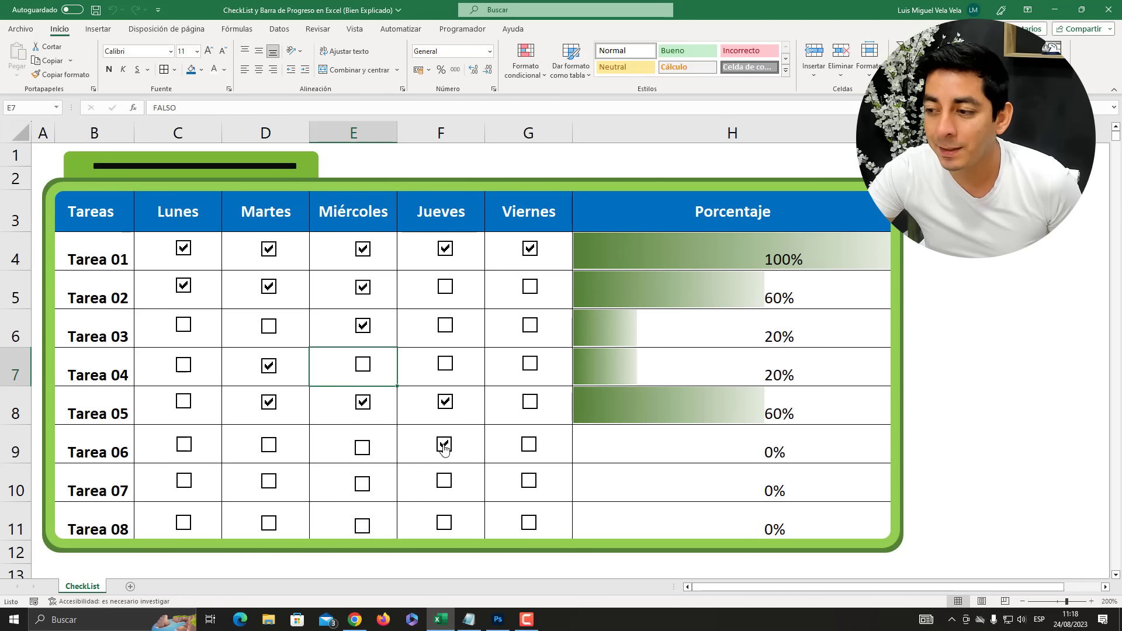
pyautogui.click(364, 485)
pyautogui.click(268, 523)
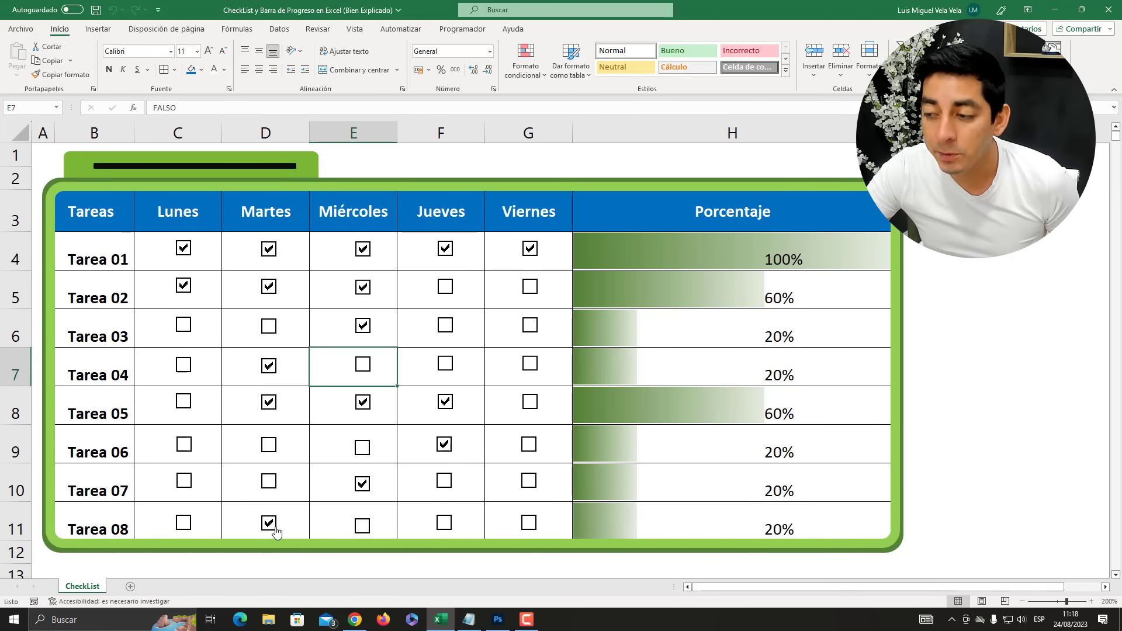
pyautogui.click(363, 525)
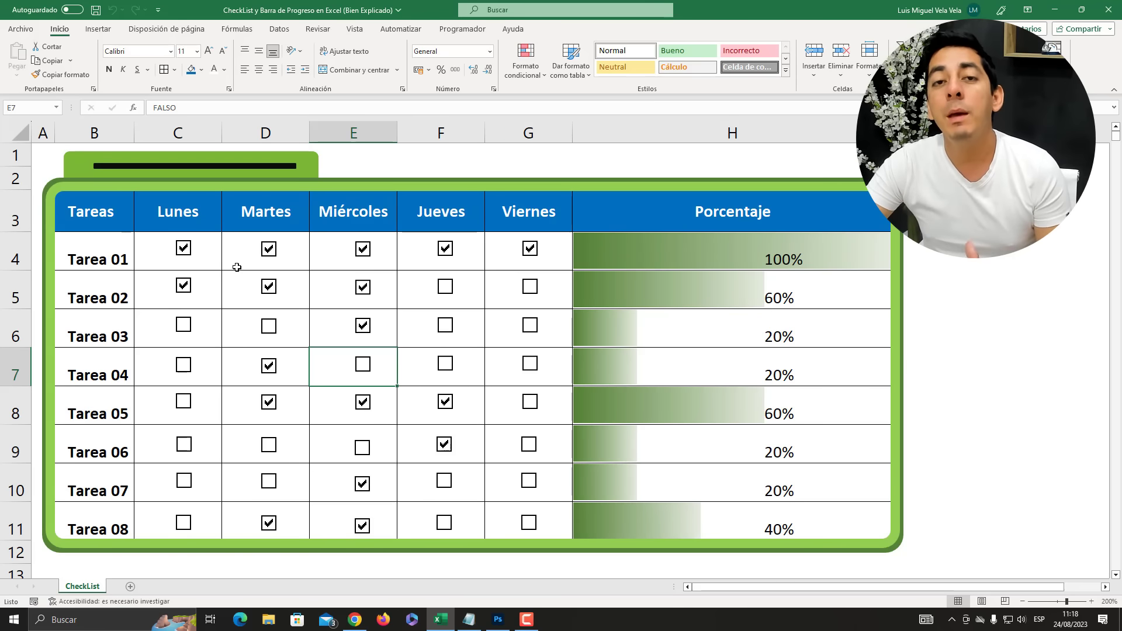
# Step: Examine the layout of the checklist's task rows and its weekday columns
pyautogui.moveTo(14, 256); pyautogui.dragTo(8, 522)
pyautogui.click(321, 251)
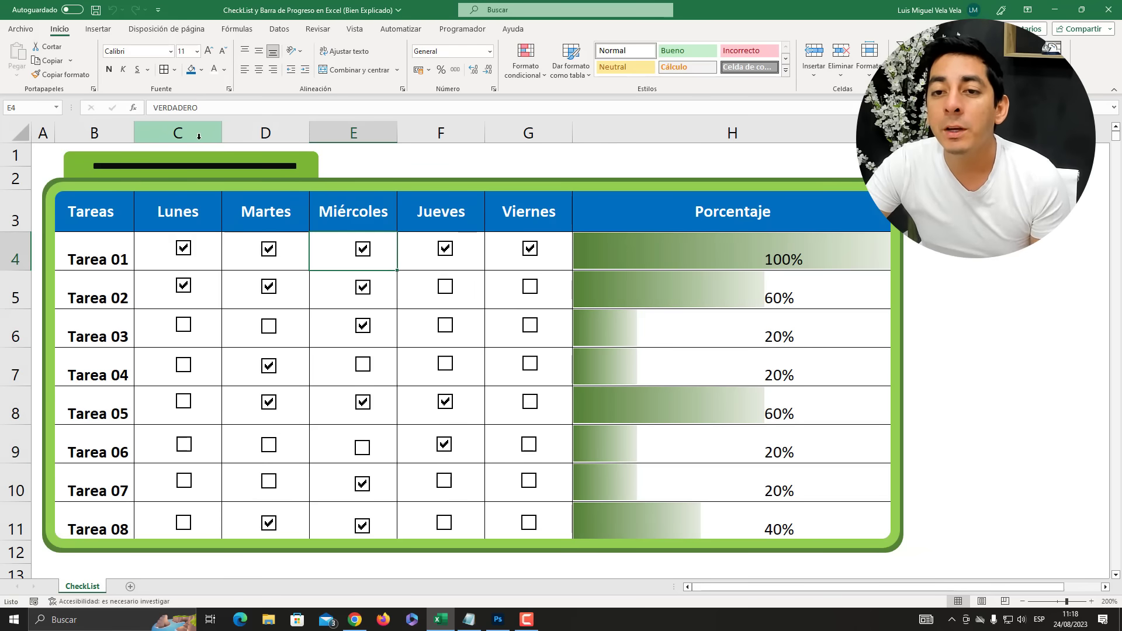
pyautogui.click(216, 133)
pyautogui.click(283, 134)
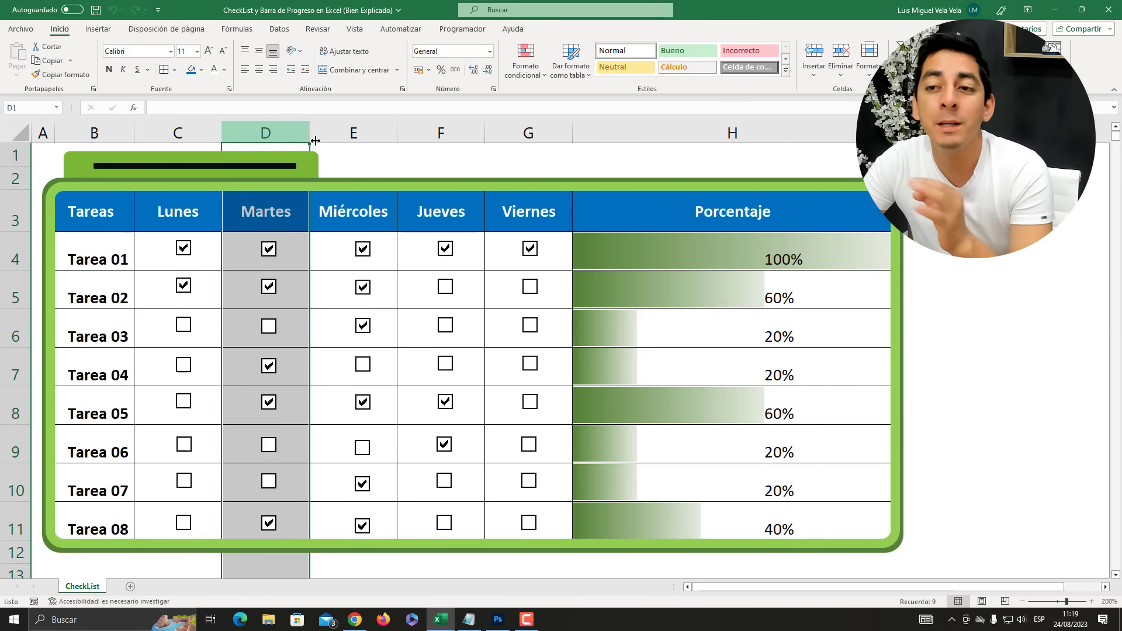
pyautogui.click(354, 133)
pyautogui.click(441, 134)
pyautogui.click(529, 133)
pyautogui.click(440, 134)
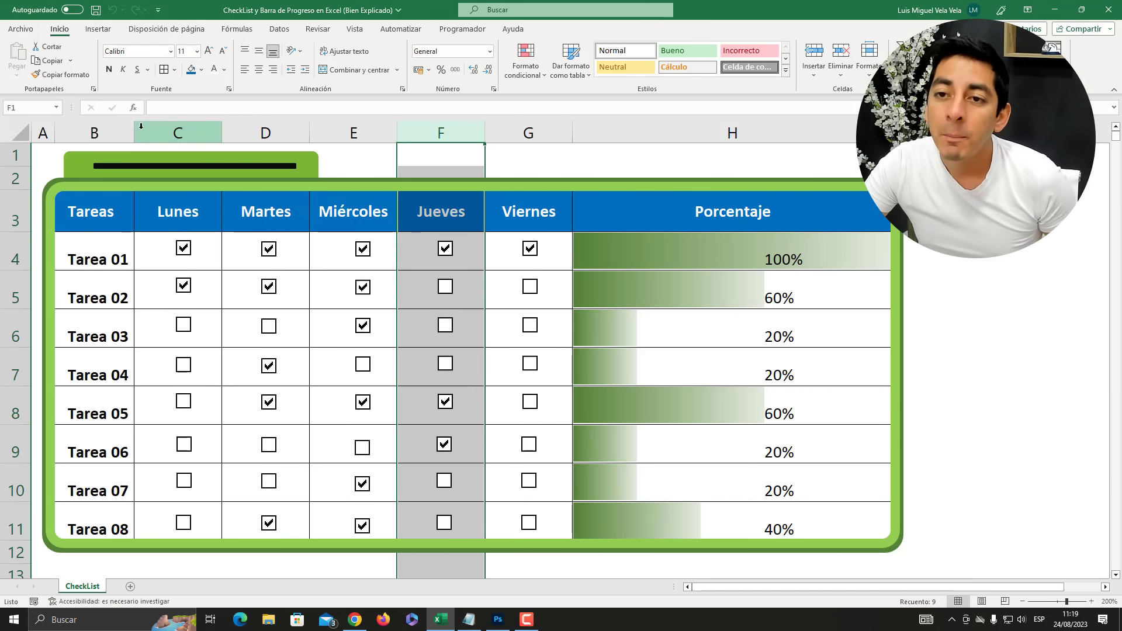
pyautogui.click(317, 325)
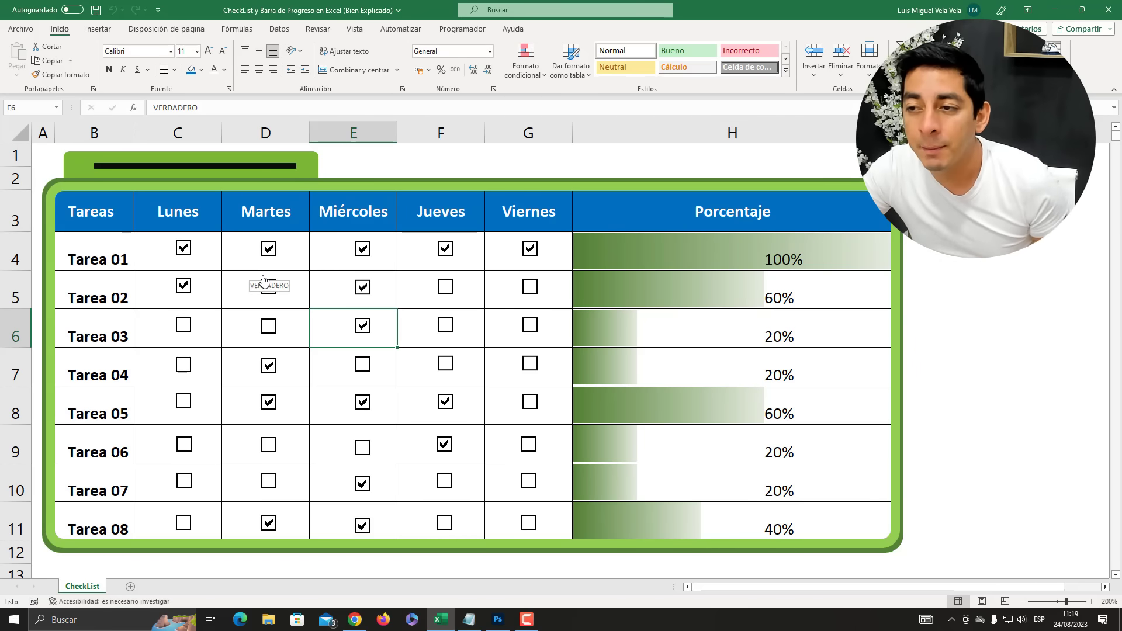
# Step: Copy the checklist range B3:G11, from the Tareas heading to the last Viernes cell
pyautogui.moveTo(92, 215)
pyautogui.mouseDown()
pyautogui.moveTo(357, 333)
pyautogui.moveTo(484, 441)
pyautogui.moveTo(521, 514)
pyautogui.mouseUp()
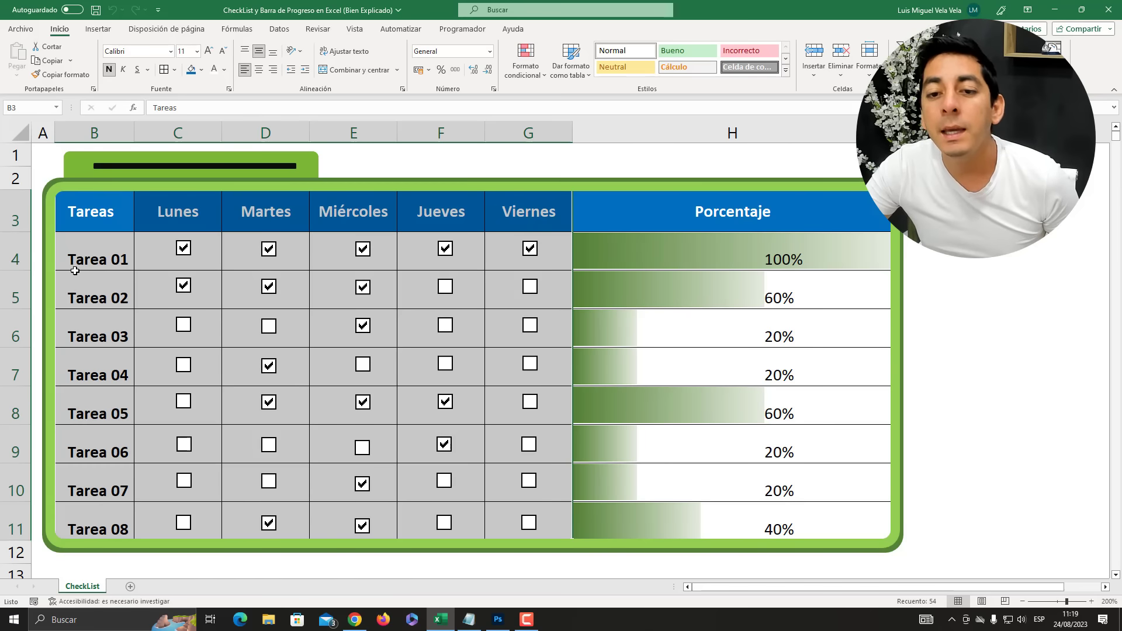
pyautogui.moveTo(89, 227)
pyautogui.mouseDown()
pyautogui.moveTo(476, 366)
pyautogui.moveTo(514, 522)
pyautogui.mouseUp()
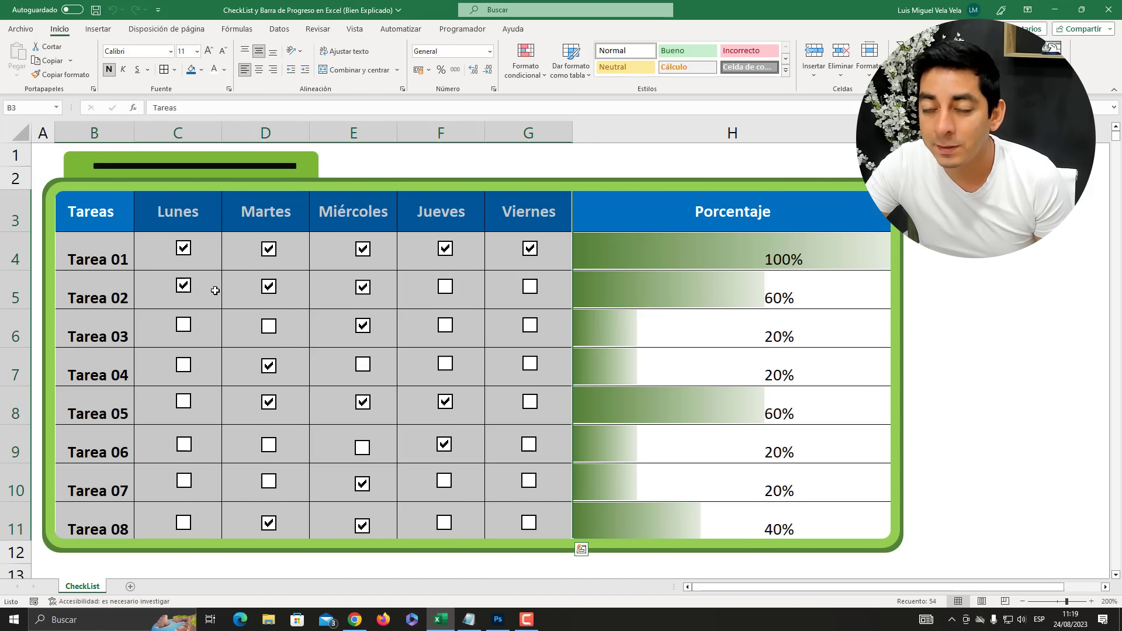
pyautogui.rightClick(92, 206)
pyautogui.click(119, 253)
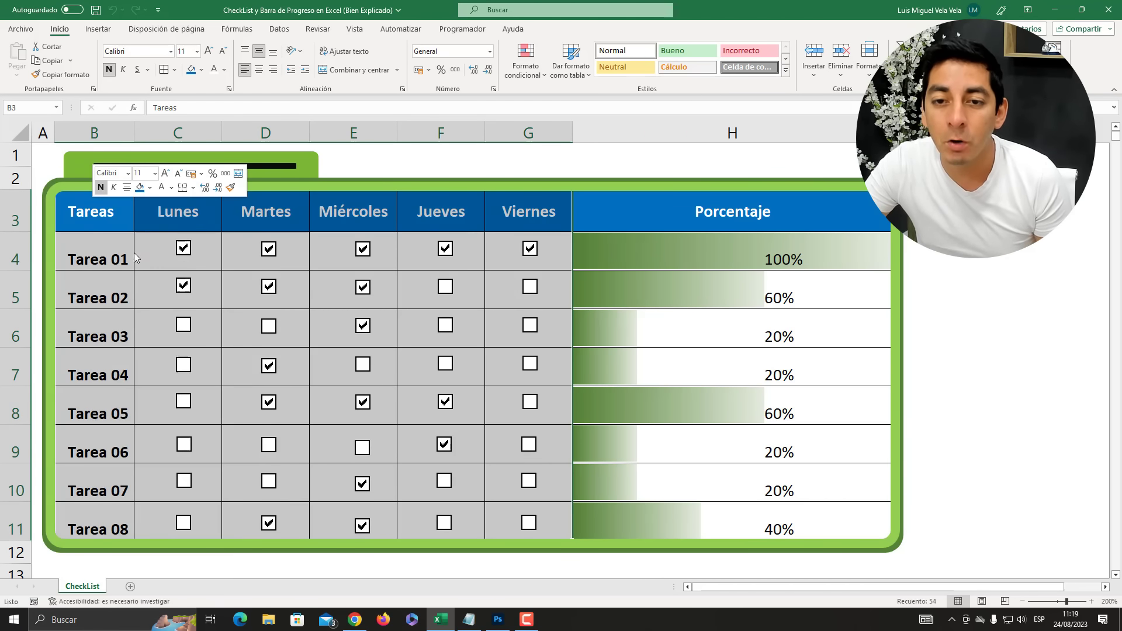
# Step: Add a new sheet and paste the copied range there as values only, starting at cell B2
pyautogui.click(131, 588)
pyautogui.rightClick(79, 149)
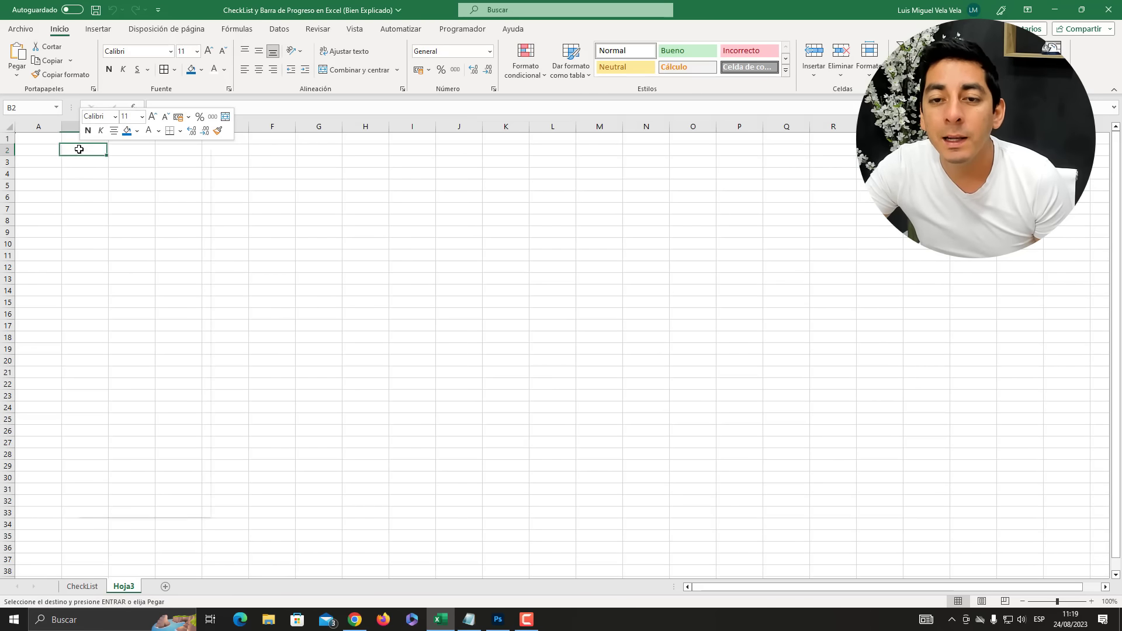
pyautogui.moveTo(203, 251)
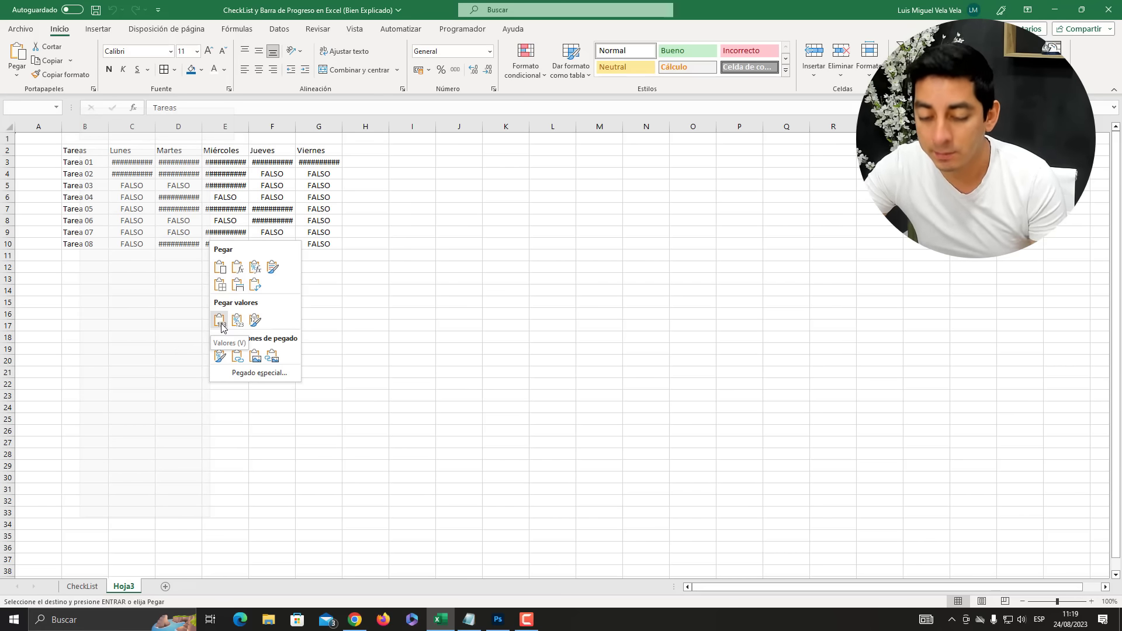
pyautogui.press('super+plus')
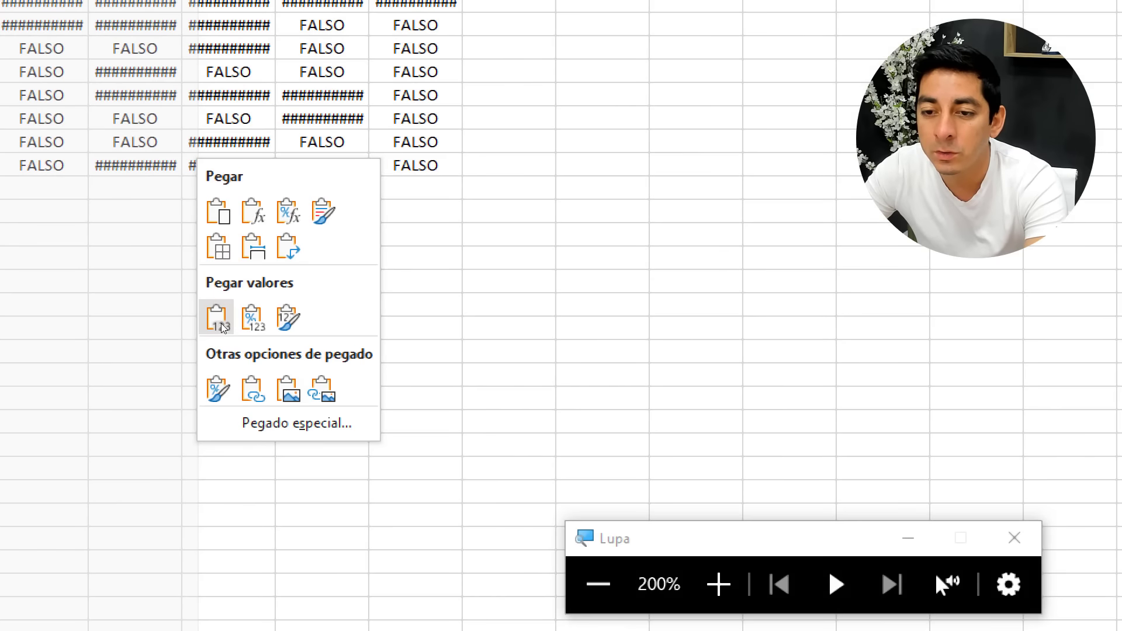
pyautogui.press('super+Escape')
pyautogui.click(221, 324)
pyautogui.click(160, 327)
# Step: Delete the pasted true/false values in C3:G10, keeping the task names and weekday headings
pyautogui.moveTo(125, 162); pyautogui.dragTo(318, 242)
pyautogui.press('Delete')
pyautogui.moveTo(234, 220); pyautogui.dragTo(296, 261)
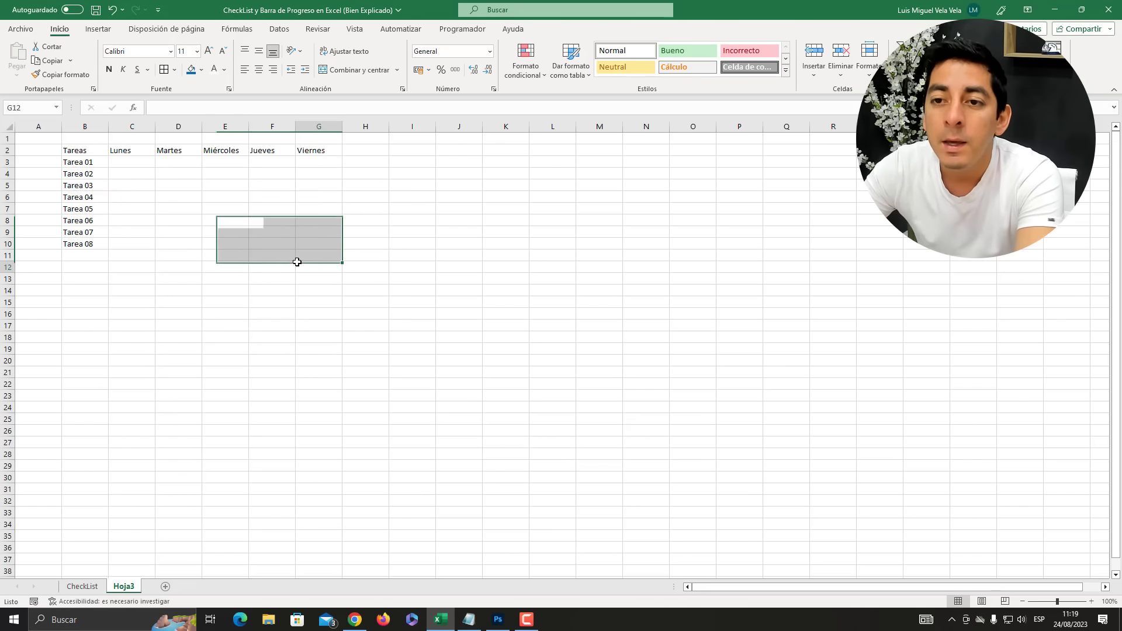
pyautogui.click(319, 267)
# Step: Set the new sheet's zoom to 200%, the same as the CheckList sheet
pyautogui.click(1092, 601)
pyautogui.click(1092, 601)
pyautogui.click(1092, 601)
pyautogui.click(1092, 601)
pyautogui.click(1092, 601)
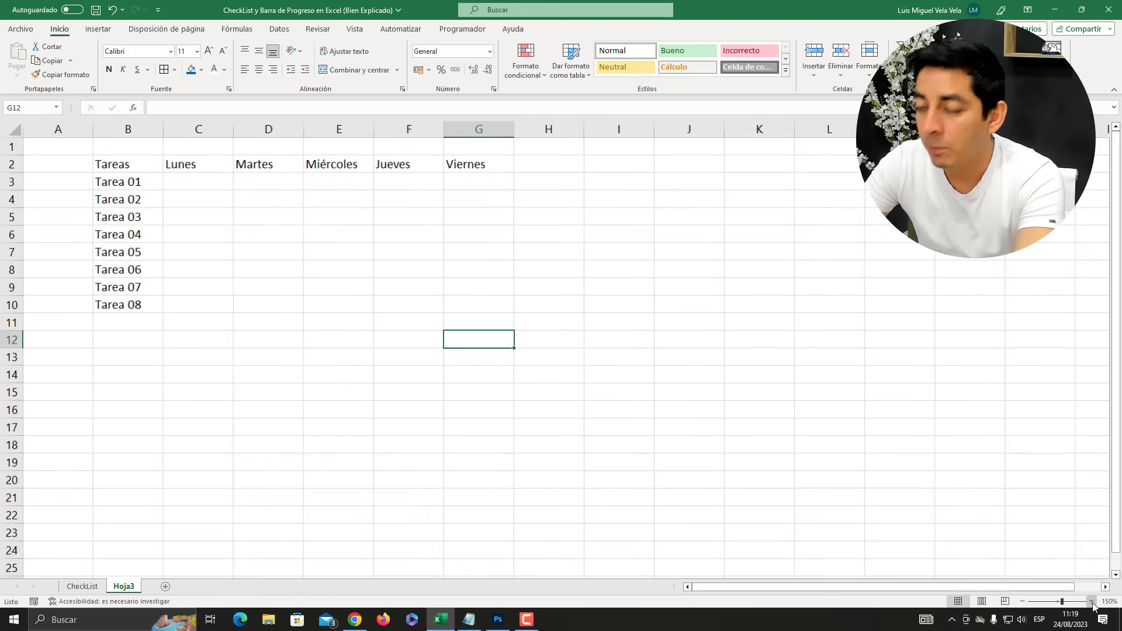
pyautogui.click(1092, 601)
pyautogui.click(1092, 601)
pyautogui.click(1092, 601)
pyautogui.click(82, 587)
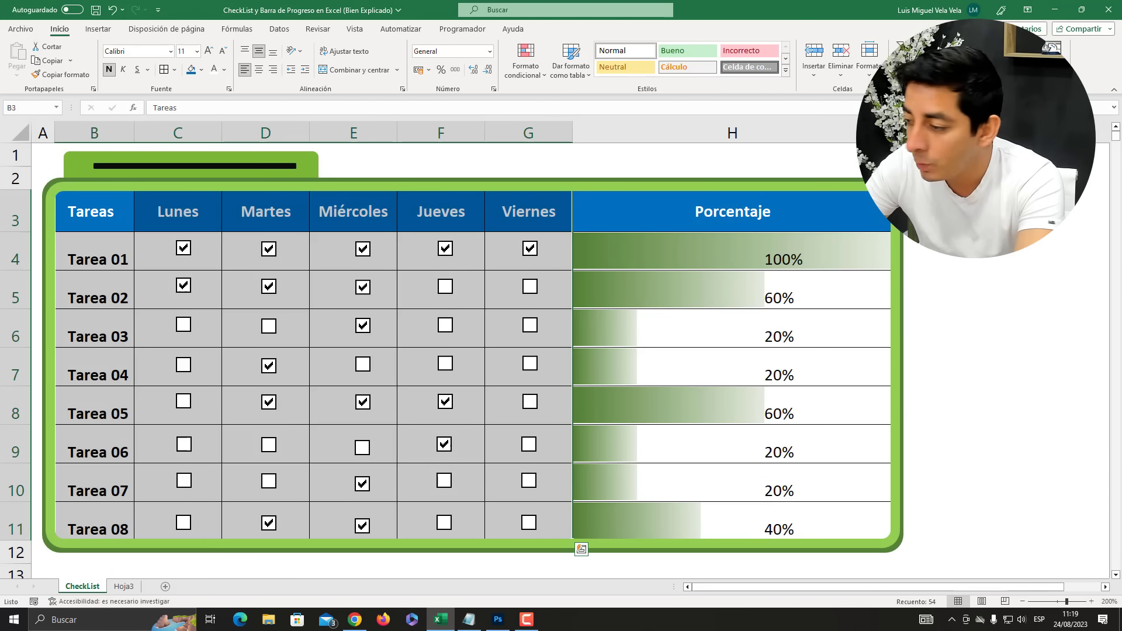
pyautogui.click(123, 587)
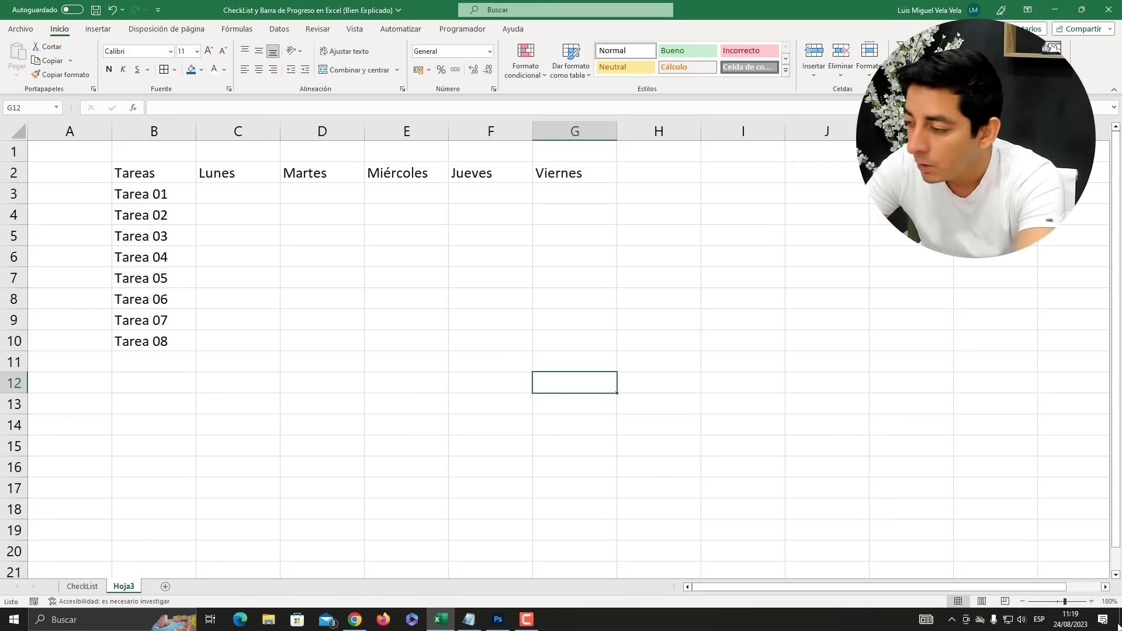
pyautogui.click(1092, 601)
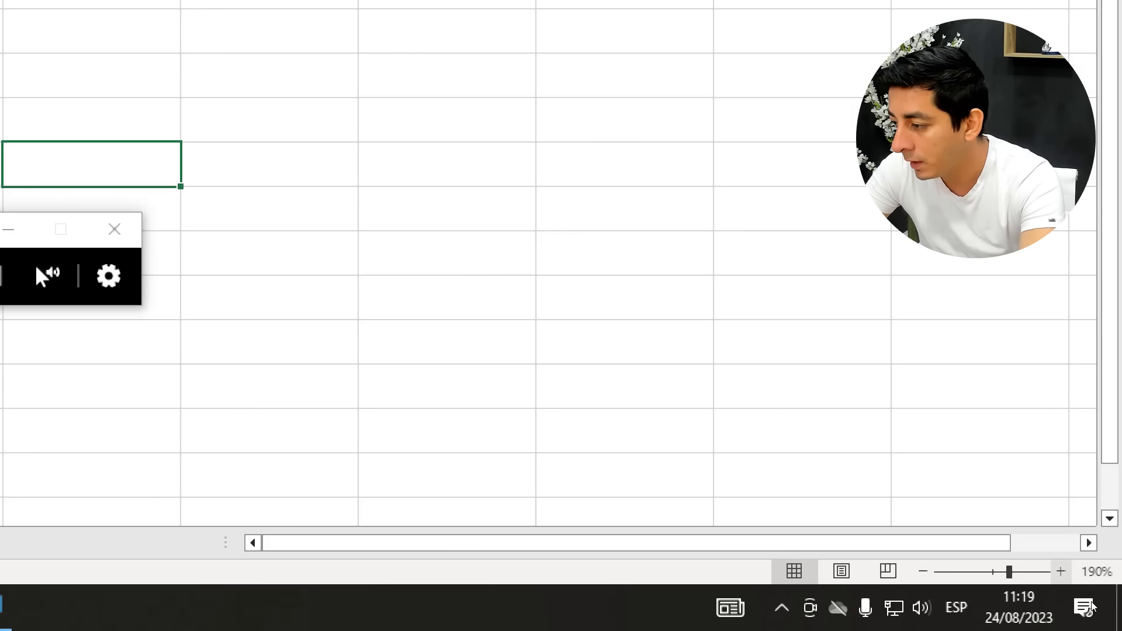
pyautogui.click(1061, 572)
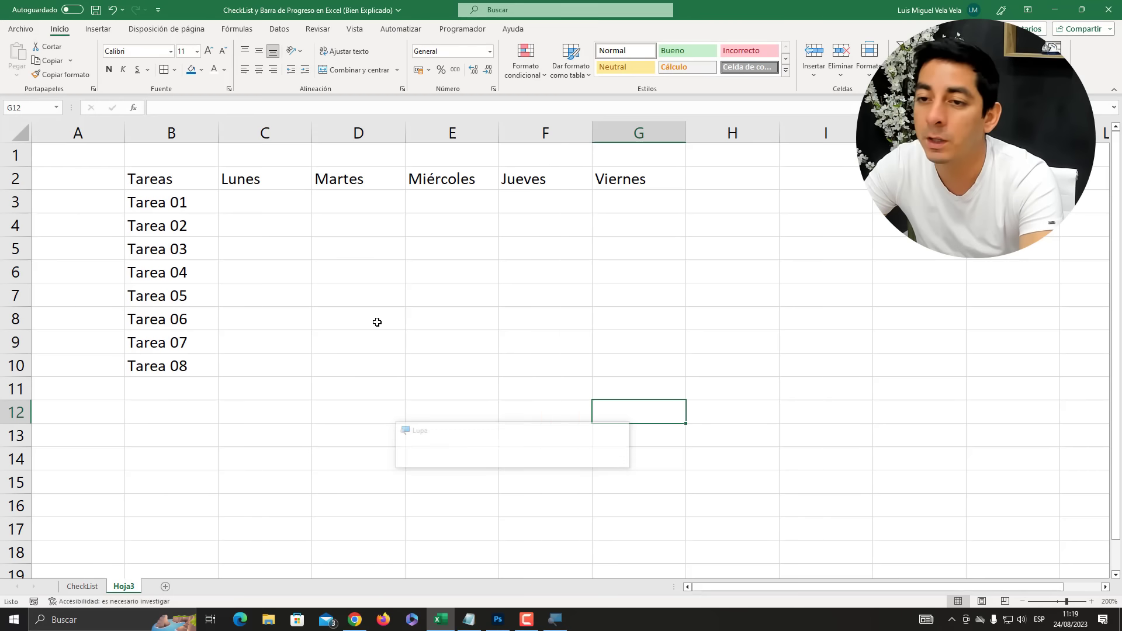
# Step: Narrow column A to less than half its width and select the Tareas heading cell
pyautogui.click(189, 246)
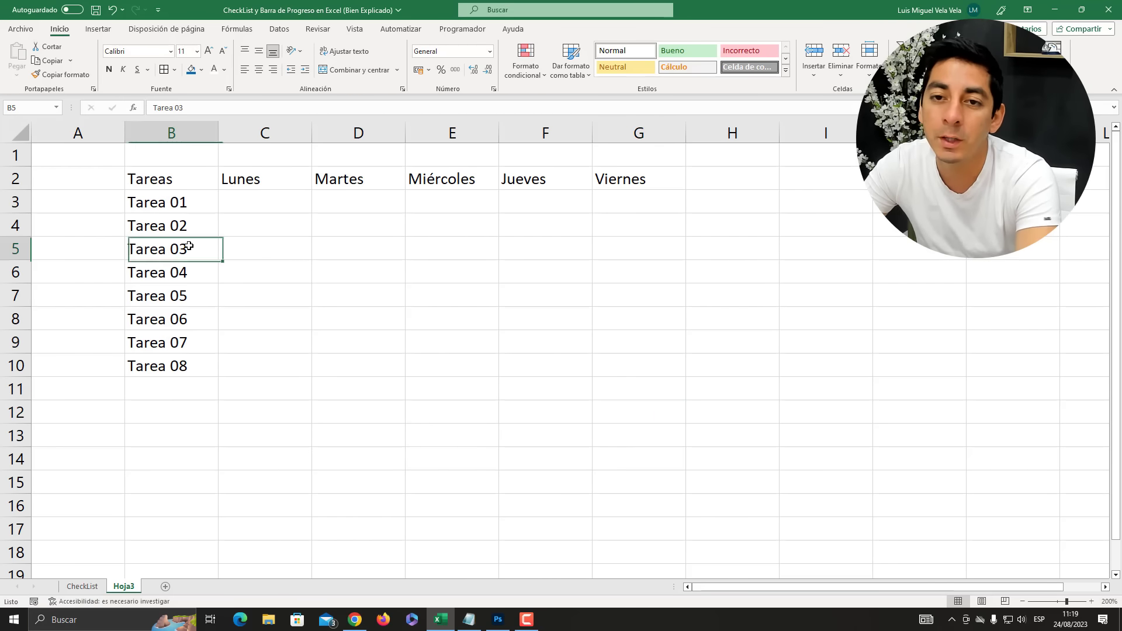
pyautogui.moveTo(125, 133); pyautogui.dragTo(71, 133)
pyautogui.click(242, 264)
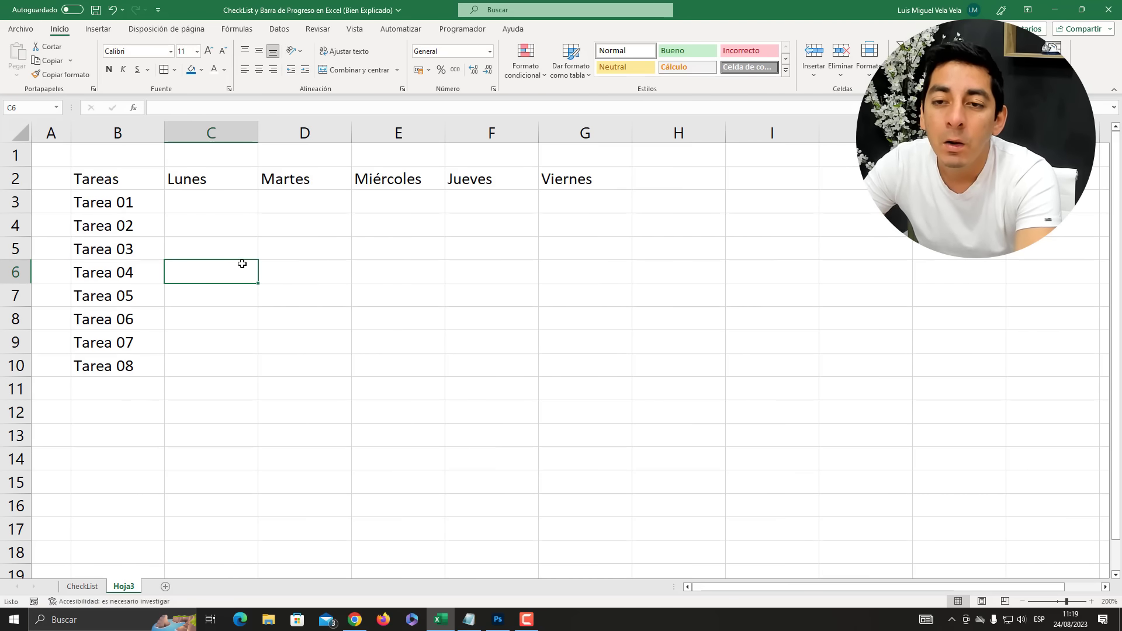
pyautogui.click(128, 208)
pyautogui.click(117, 179)
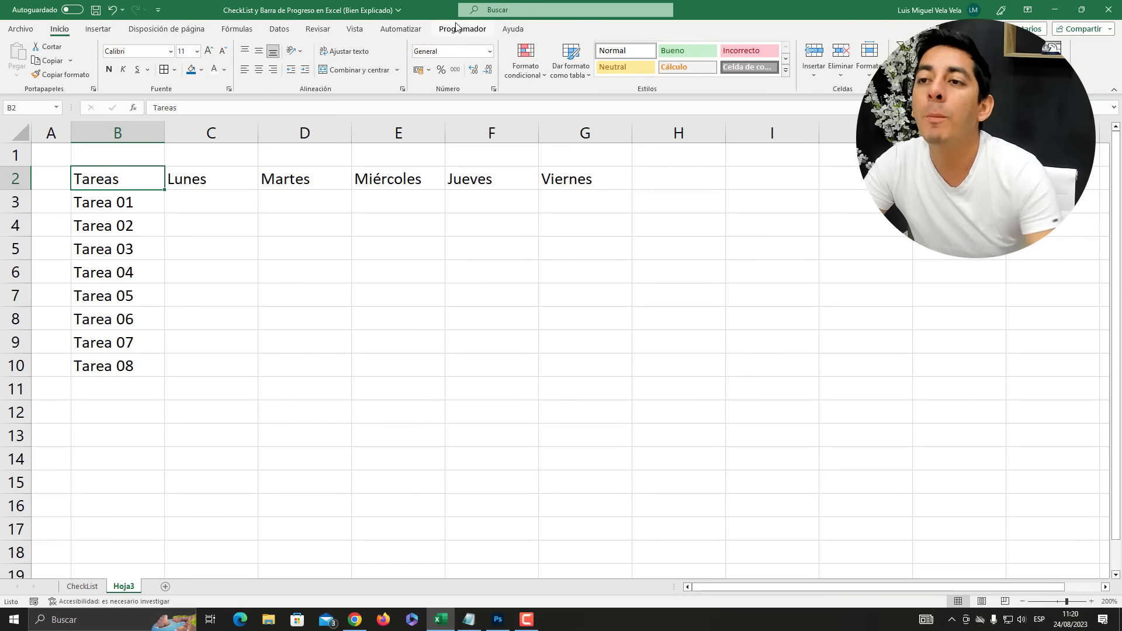
# Step: Open the ribbon customization settings in the Excel options and list the main tabs (Pestañas principales)
pyautogui.click(18, 29)
pyautogui.click(35, 587)
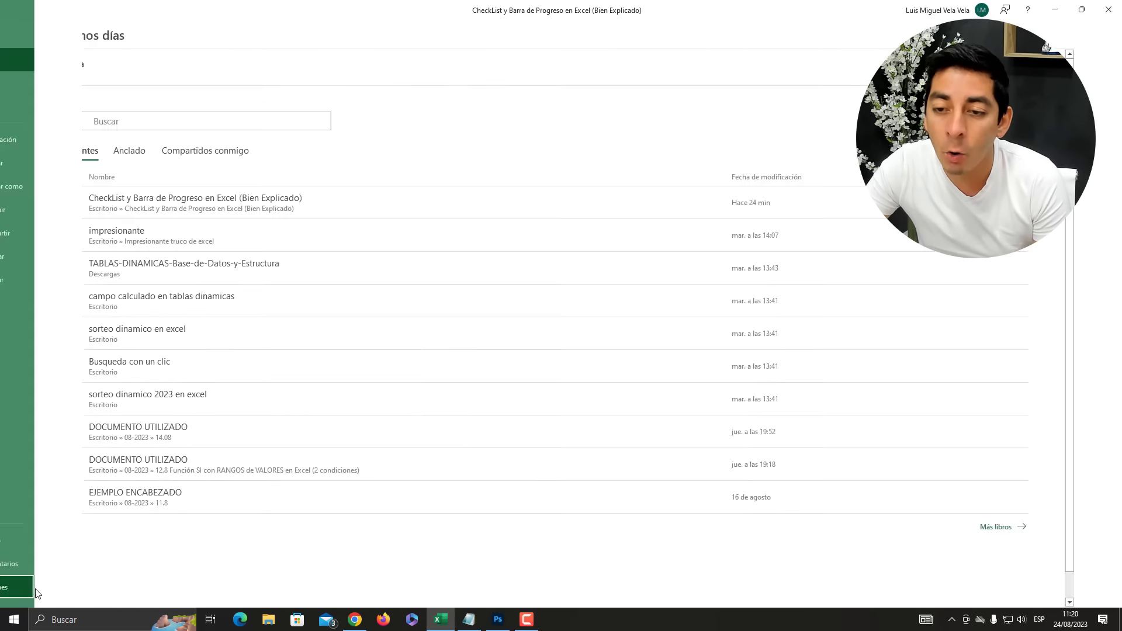
pyautogui.moveTo(446, 115); pyautogui.dragTo(354, 117)
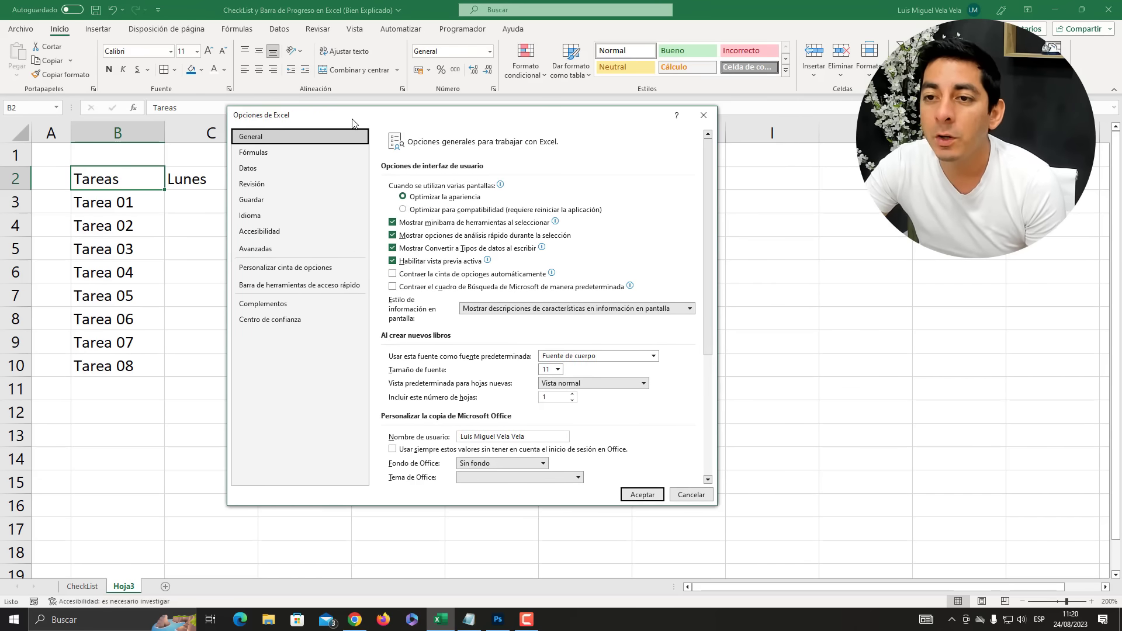
pyautogui.click(281, 273)
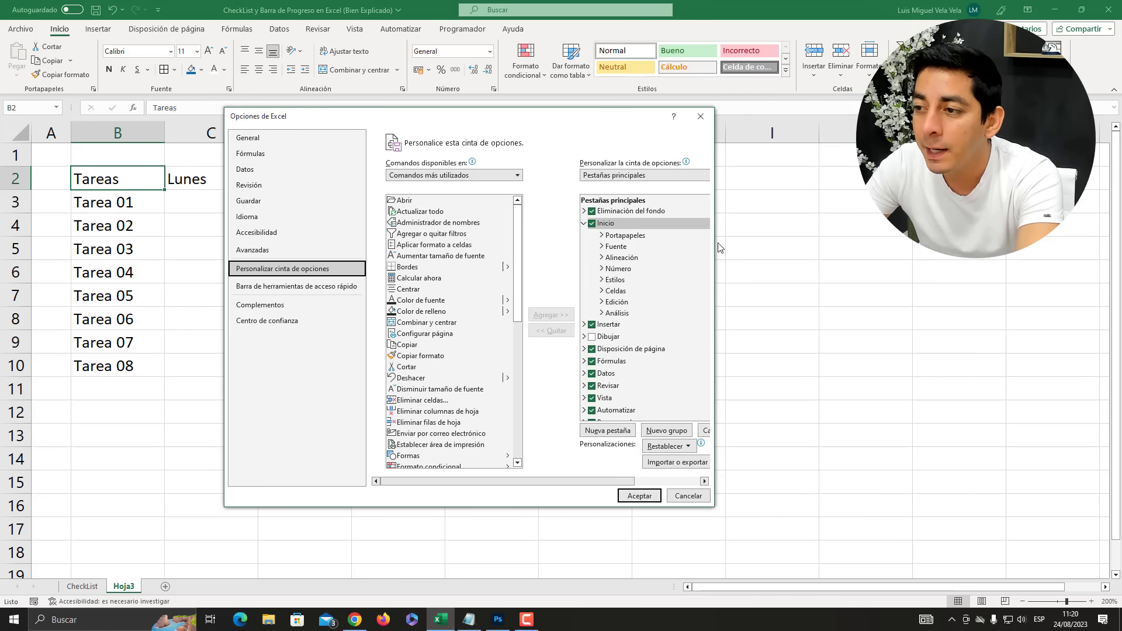
pyautogui.moveTo(718, 247); pyautogui.dragTo(832, 247)
pyautogui.click(636, 176)
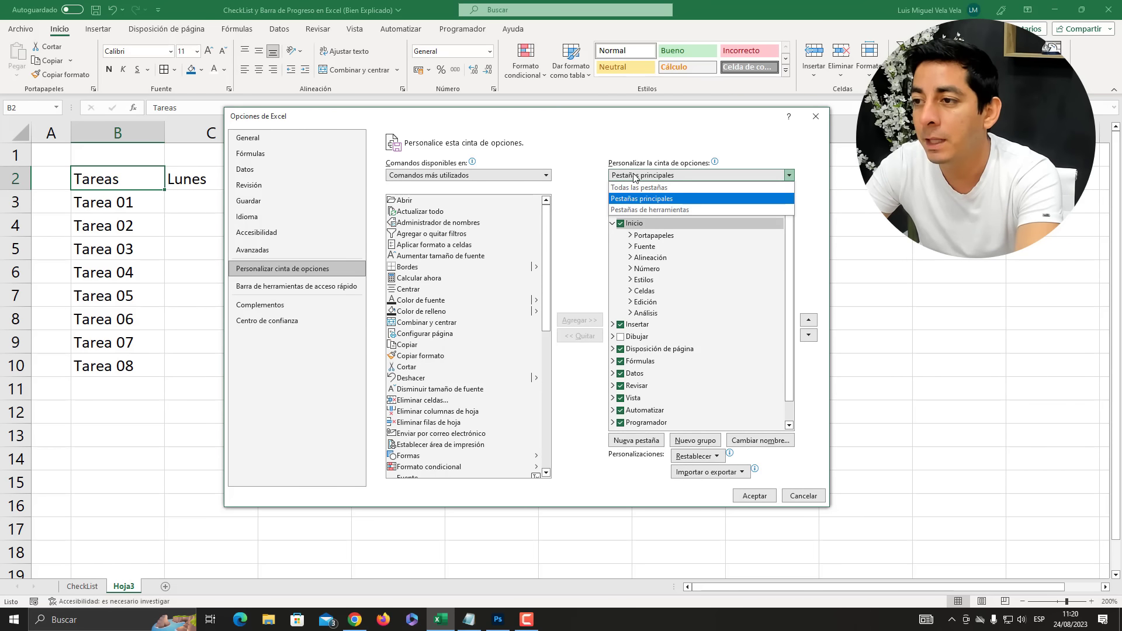
pyautogui.click(645, 205)
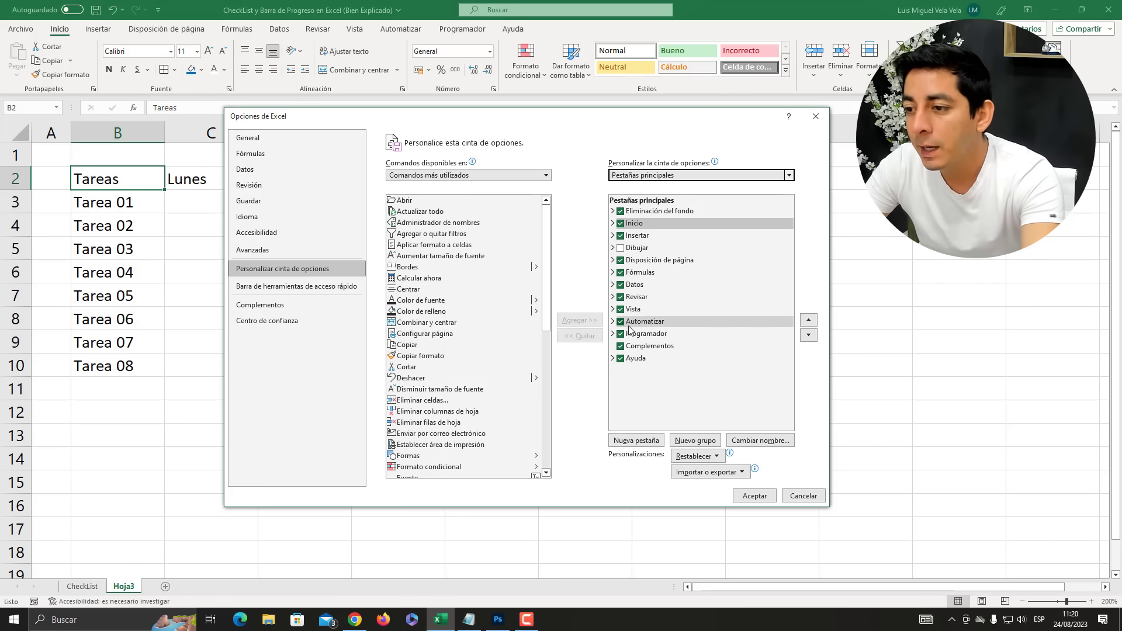
# Step: Make sure the Programador tab is enabled among the main tabs, accept the options and show that tab
pyautogui.press('super+plus')
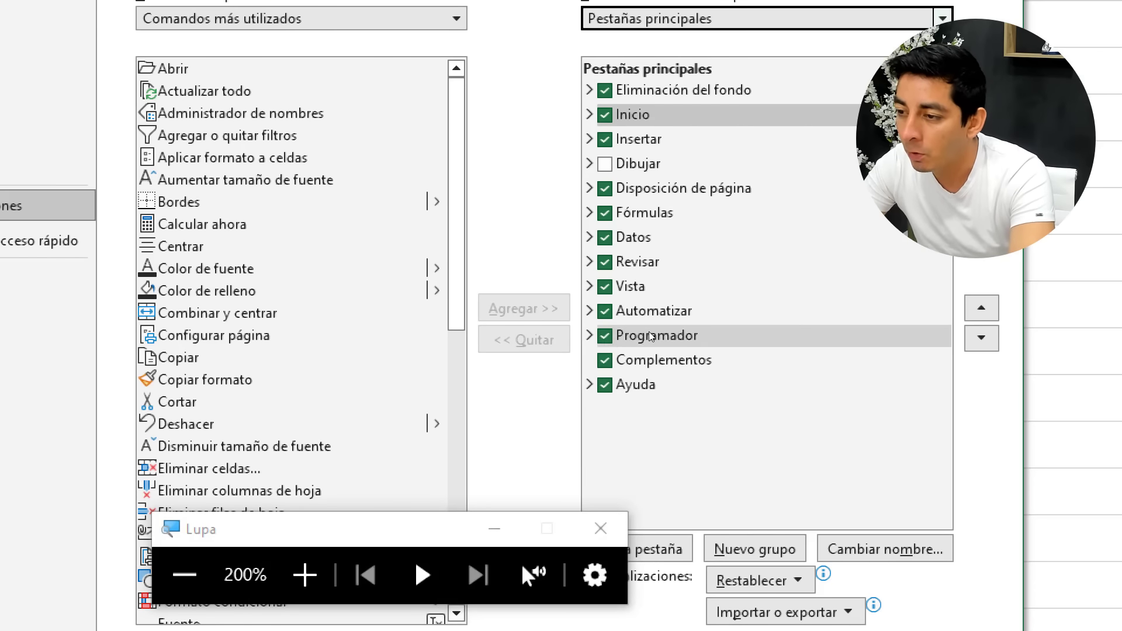
pyautogui.click(629, 334)
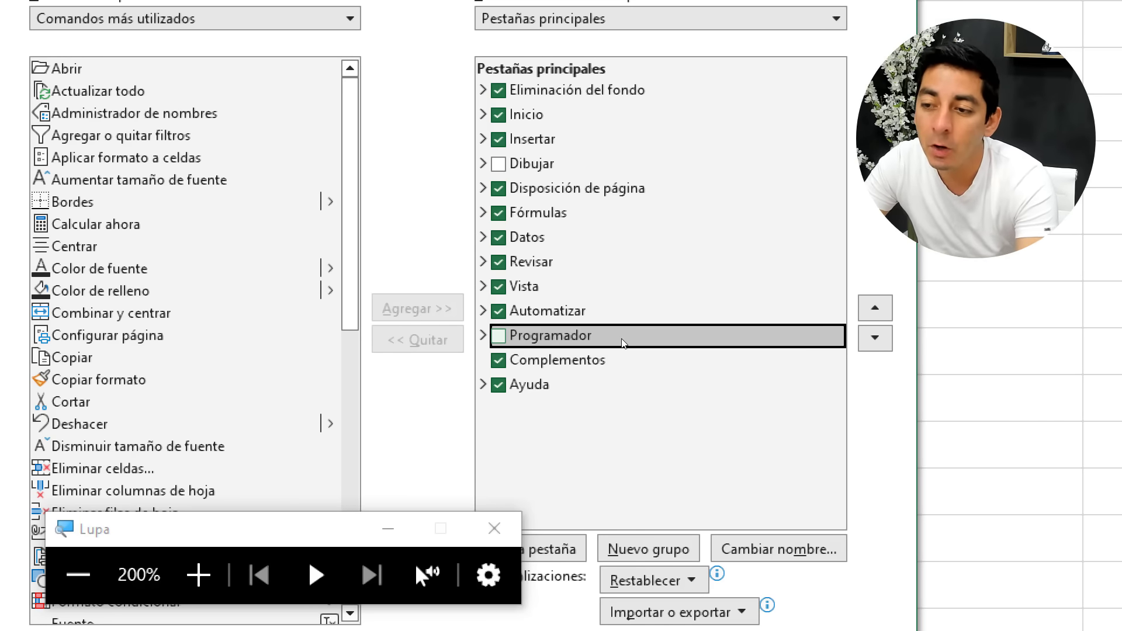
pyautogui.press('space')
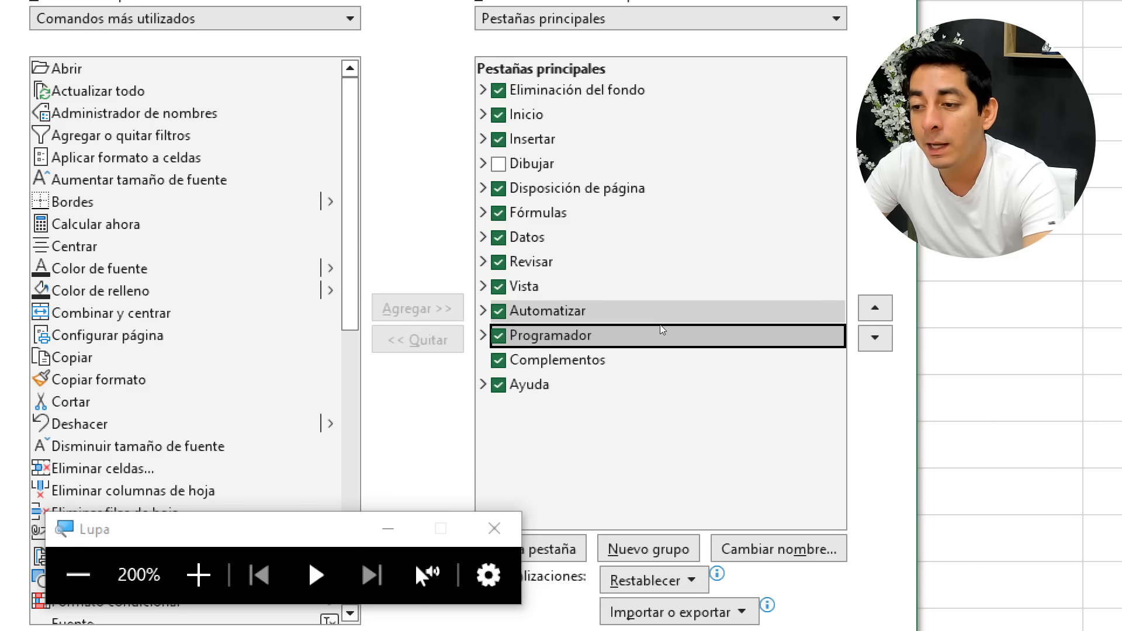
pyautogui.press('super+Escape')
pyautogui.click(754, 496)
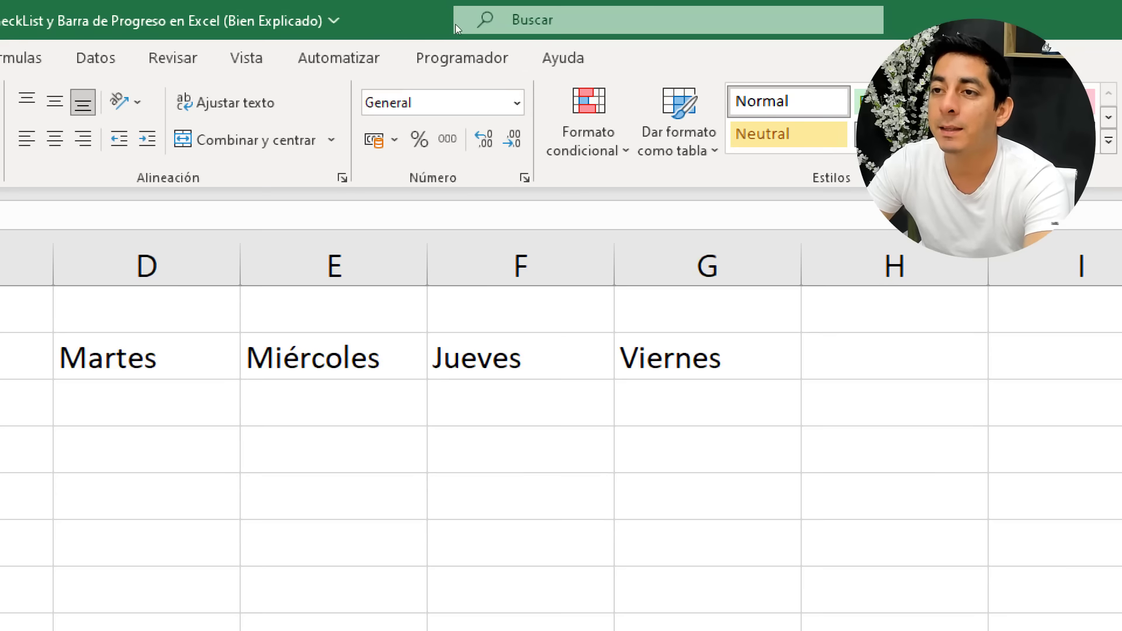
pyautogui.click(462, 31)
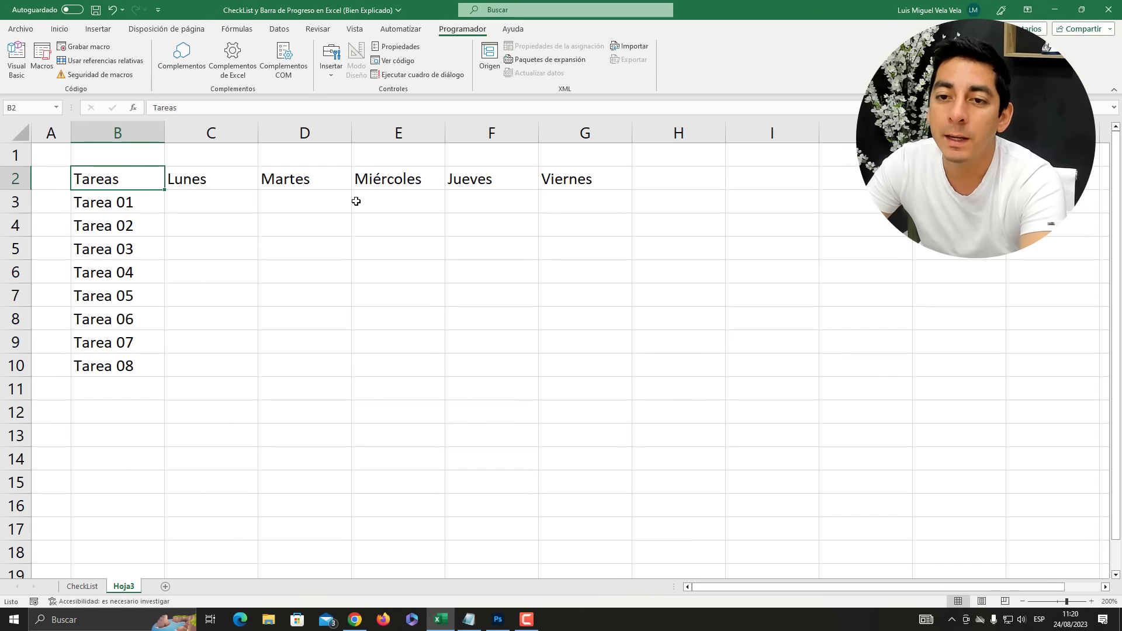
# Step: Widen column H slightly and enter the heading Porcentaje in cell H2
pyautogui.click(360, 220)
pyautogui.moveTo(105, 186); pyautogui.dragTo(572, 187)
pyautogui.click(681, 186)
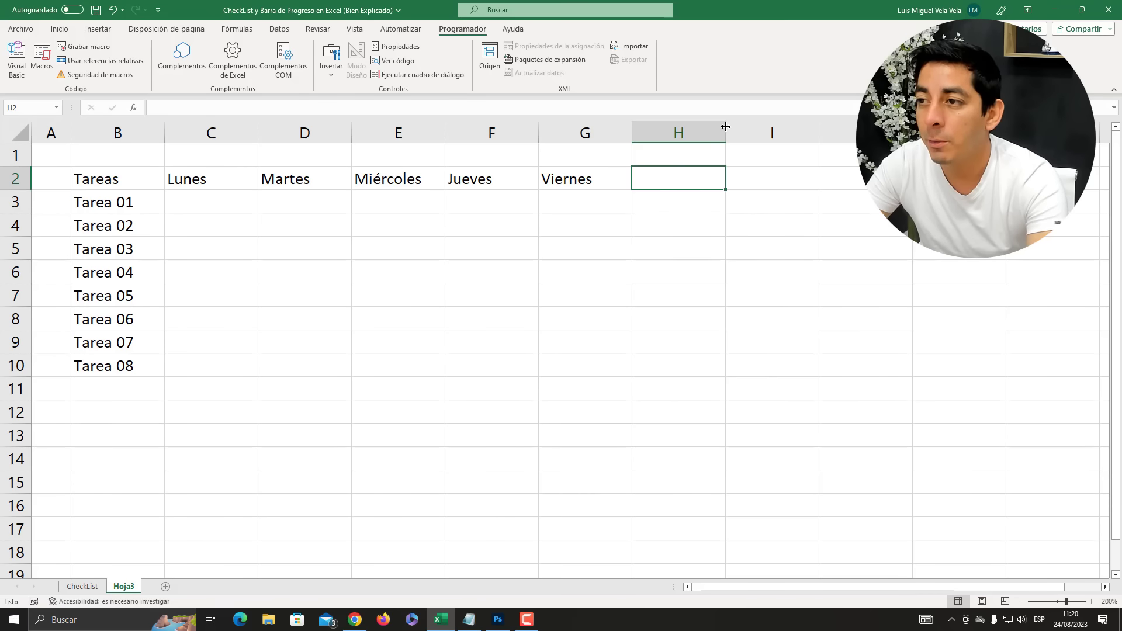
pyautogui.moveTo(725, 125); pyautogui.dragTo(743, 125)
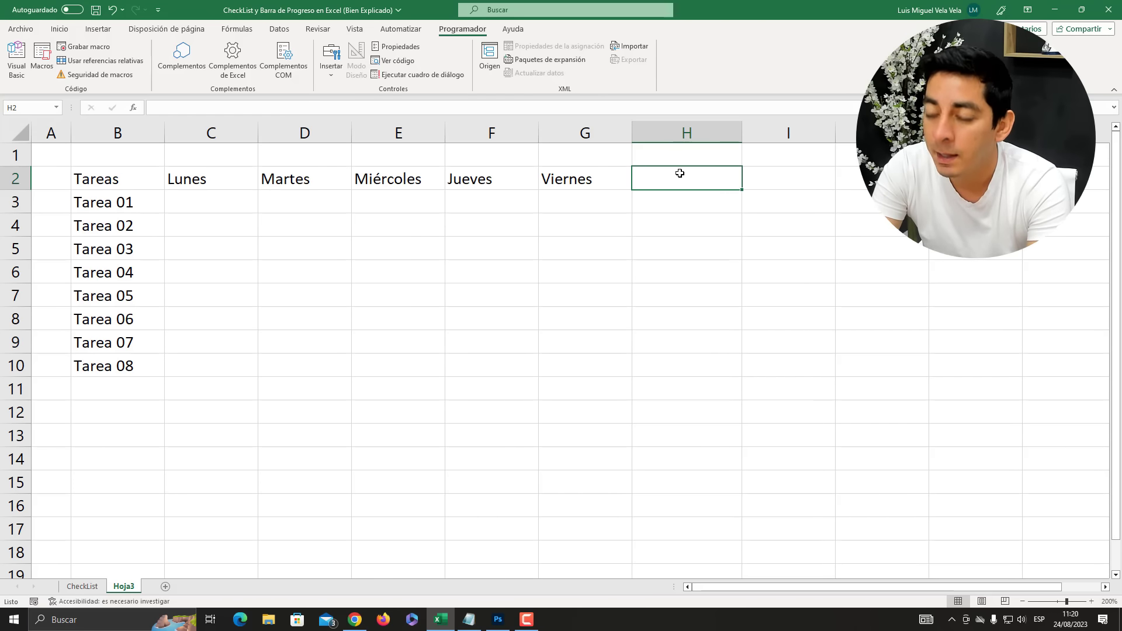
pyautogui.write('Porcentaje')
pyautogui.press('Return')
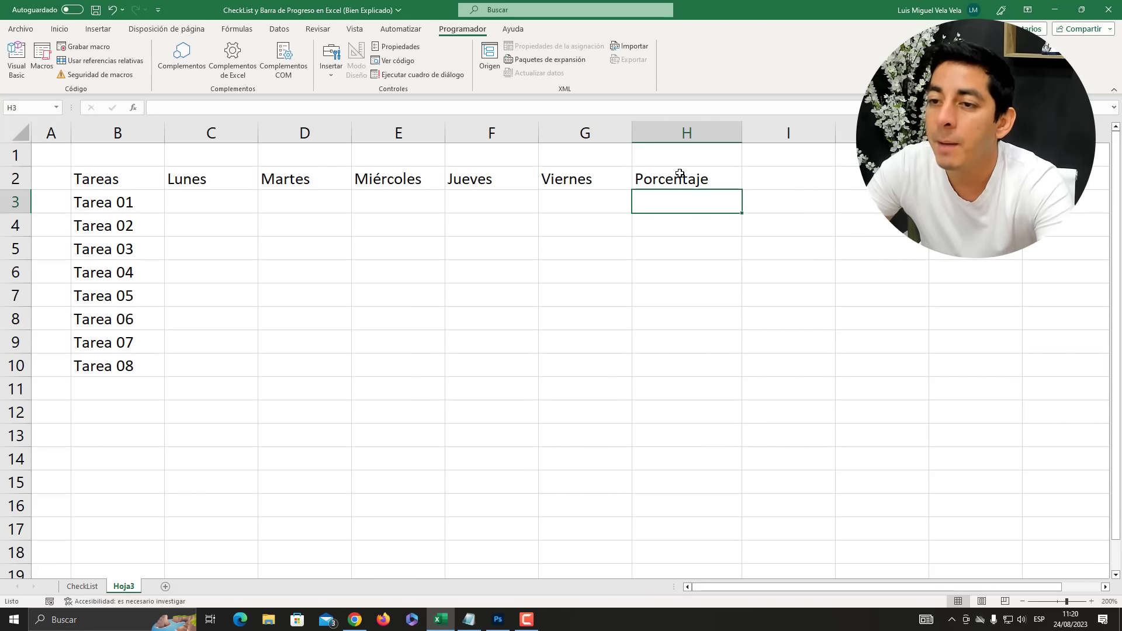
# Step: Format the heading row B2:H2 with a blue fill and bold white text
pyautogui.moveTo(106, 175); pyautogui.dragTo(696, 180)
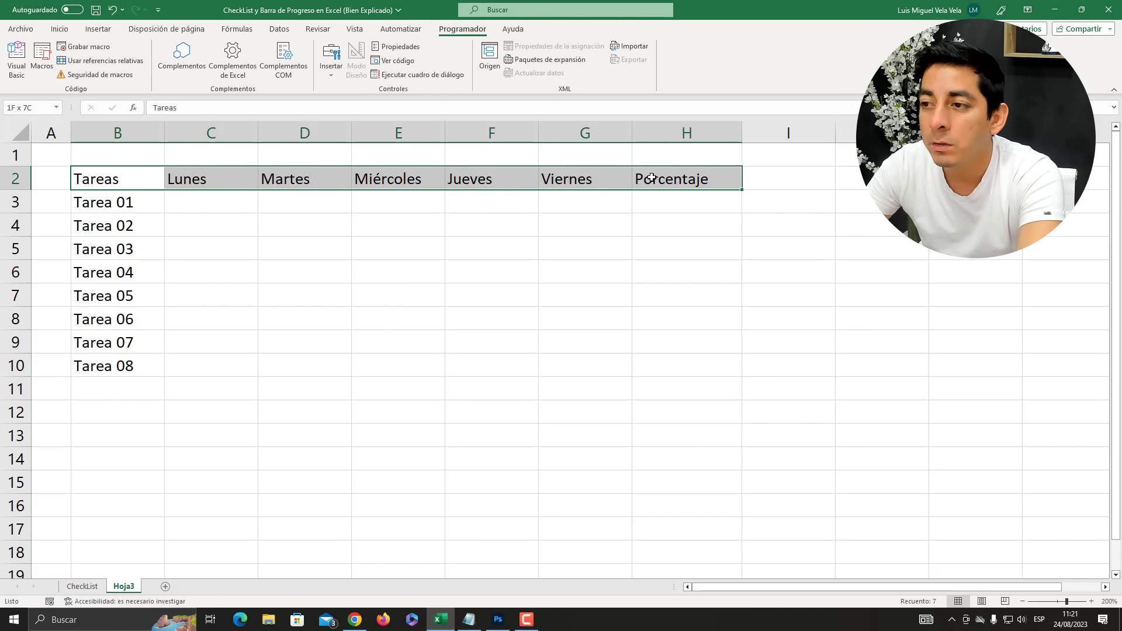
pyautogui.click(60, 30)
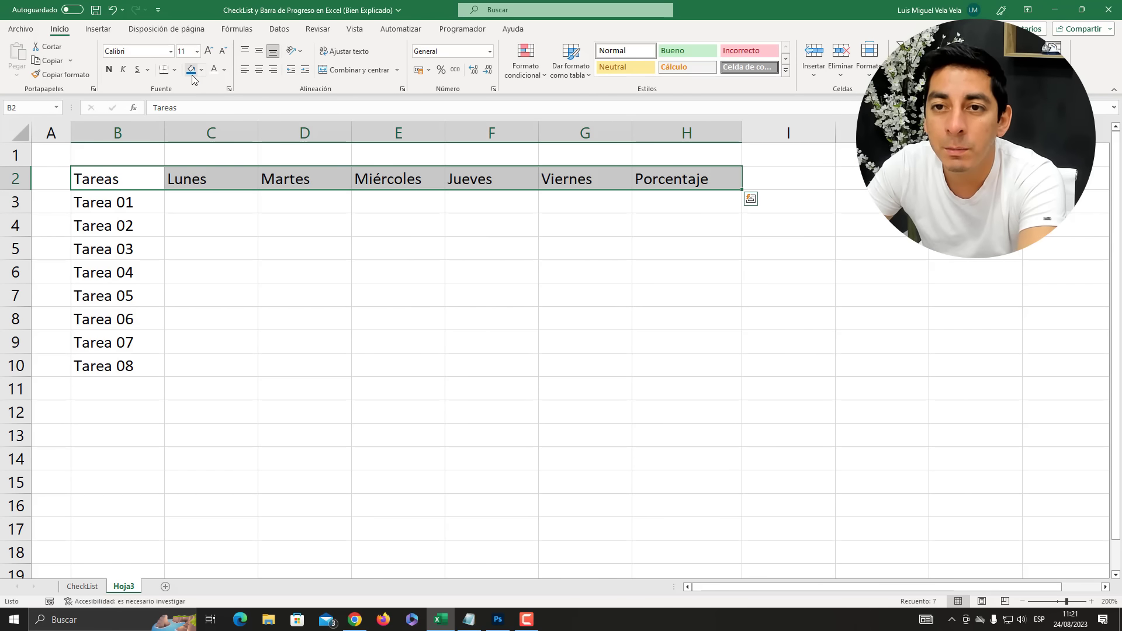
pyautogui.click(191, 70)
pyautogui.click(214, 69)
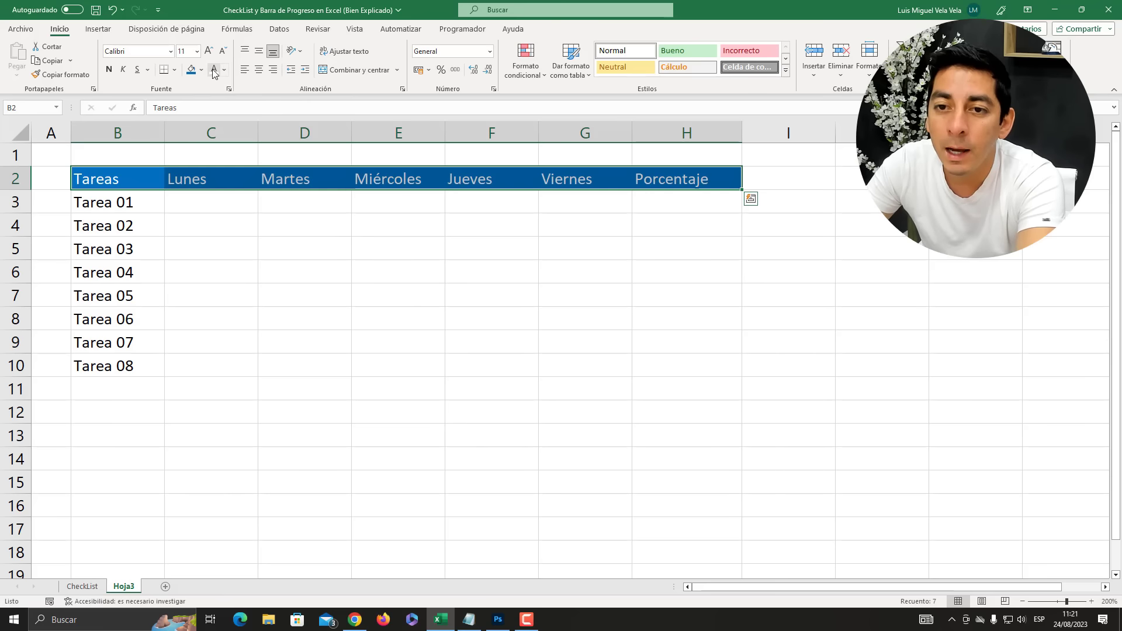
pyautogui.click(110, 69)
pyautogui.click(177, 294)
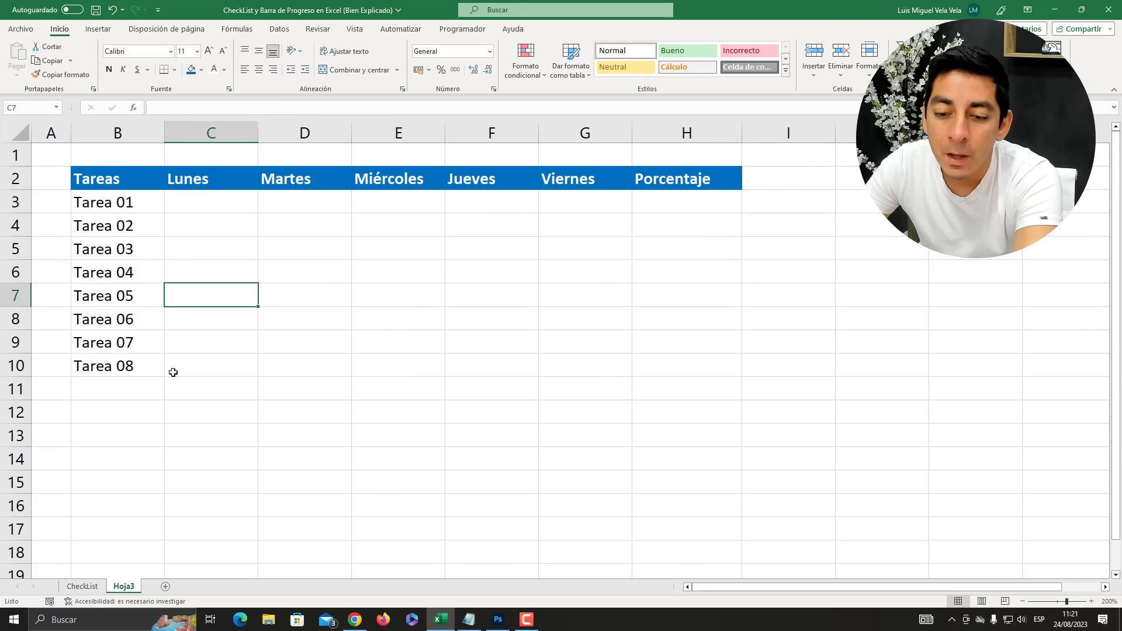
# Step: Apply all borders to the table range B2:H10 on Hoja3
pyautogui.click(94, 587)
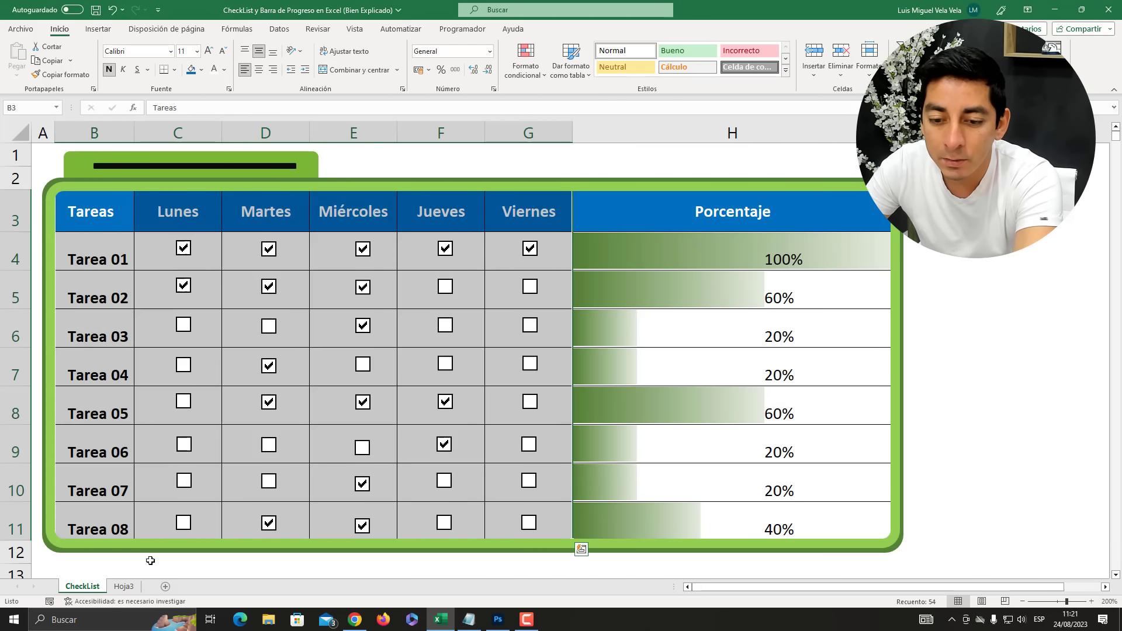
pyautogui.click(123, 586)
pyautogui.moveTo(102, 178); pyautogui.dragTo(655, 362)
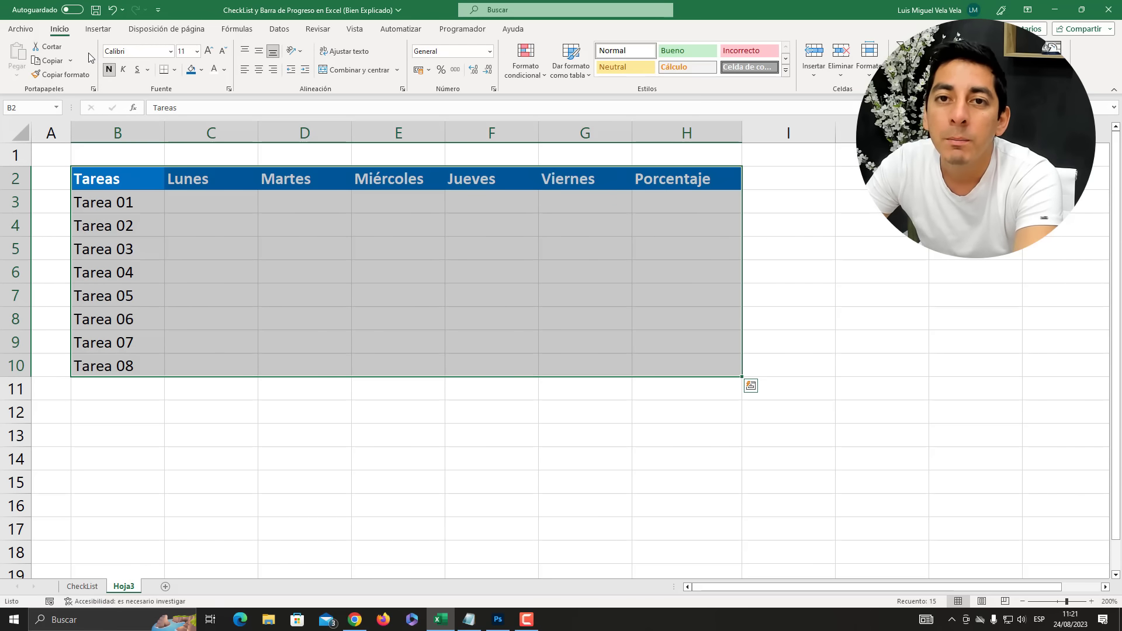
pyautogui.click(175, 70)
pyautogui.click(189, 186)
pyautogui.click(198, 245)
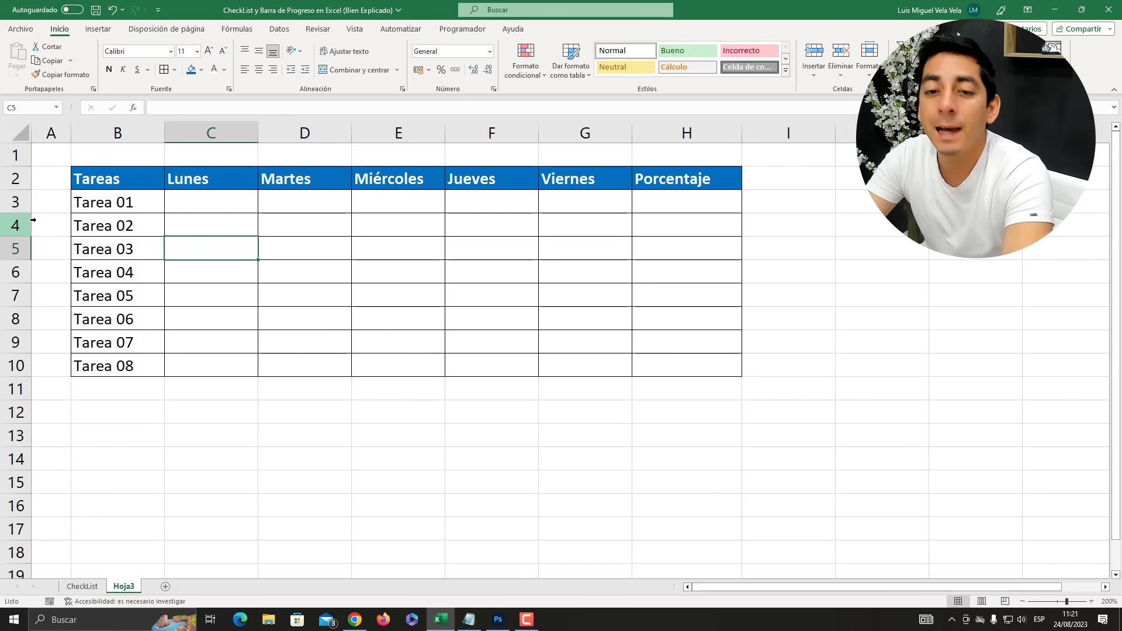
pyautogui.click(95, 204)
pyautogui.click(93, 228)
pyautogui.click(93, 273)
pyautogui.click(94, 353)
pyautogui.click(93, 389)
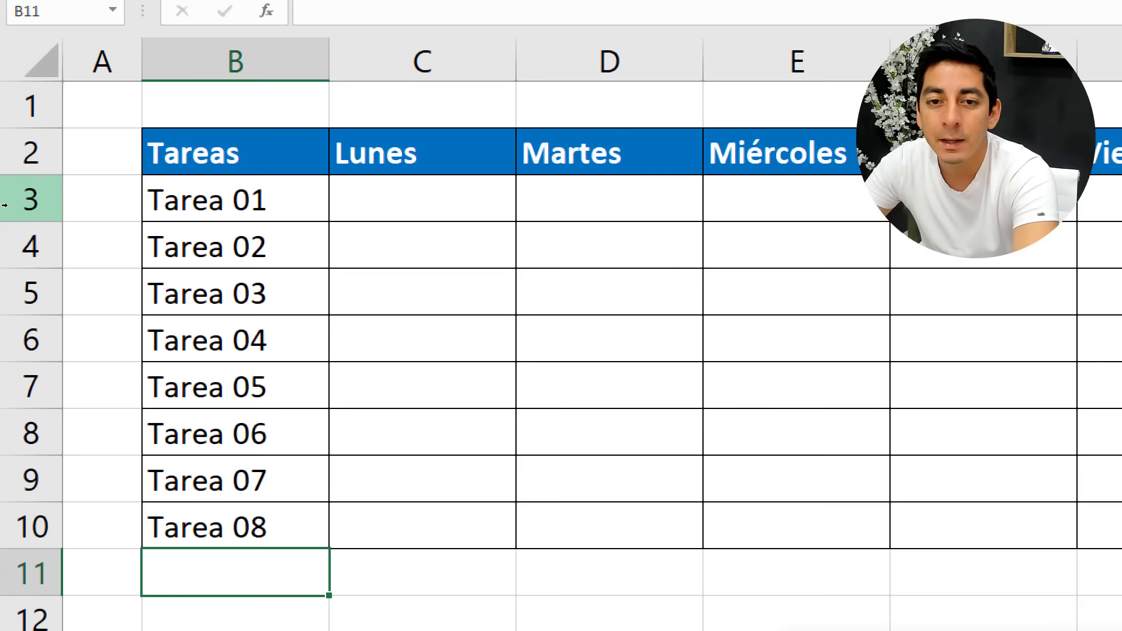
# Step: Set the height of task rows 3 to 10 to 25
pyautogui.click(11, 202)
pyautogui.moveTo(13, 201); pyautogui.dragTo(3, 386)
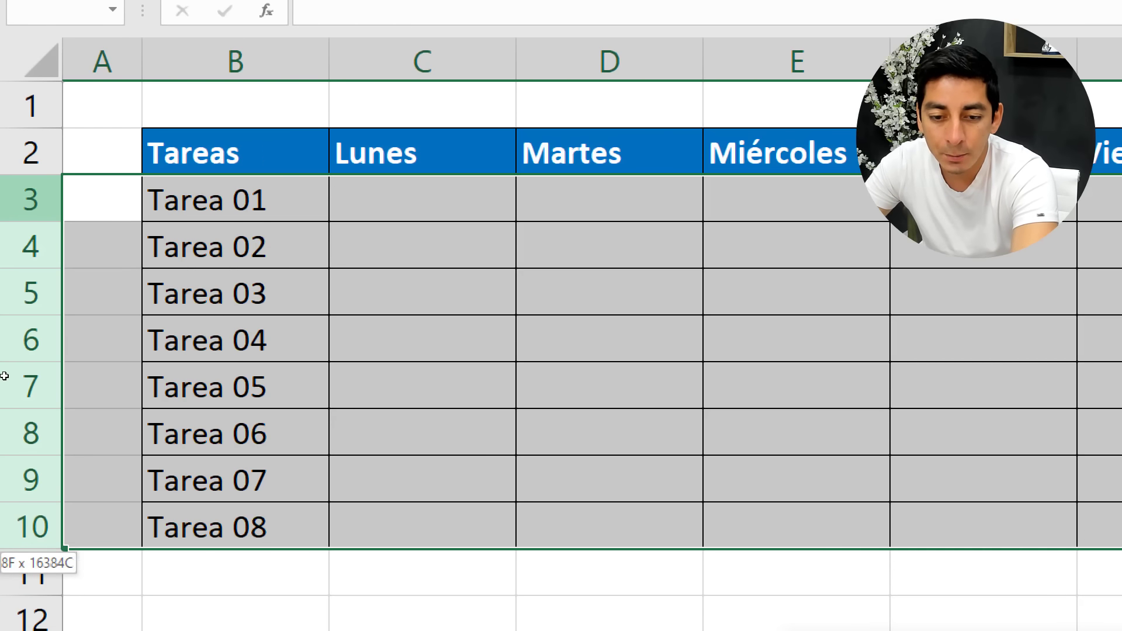
pyautogui.rightClick(9, 371)
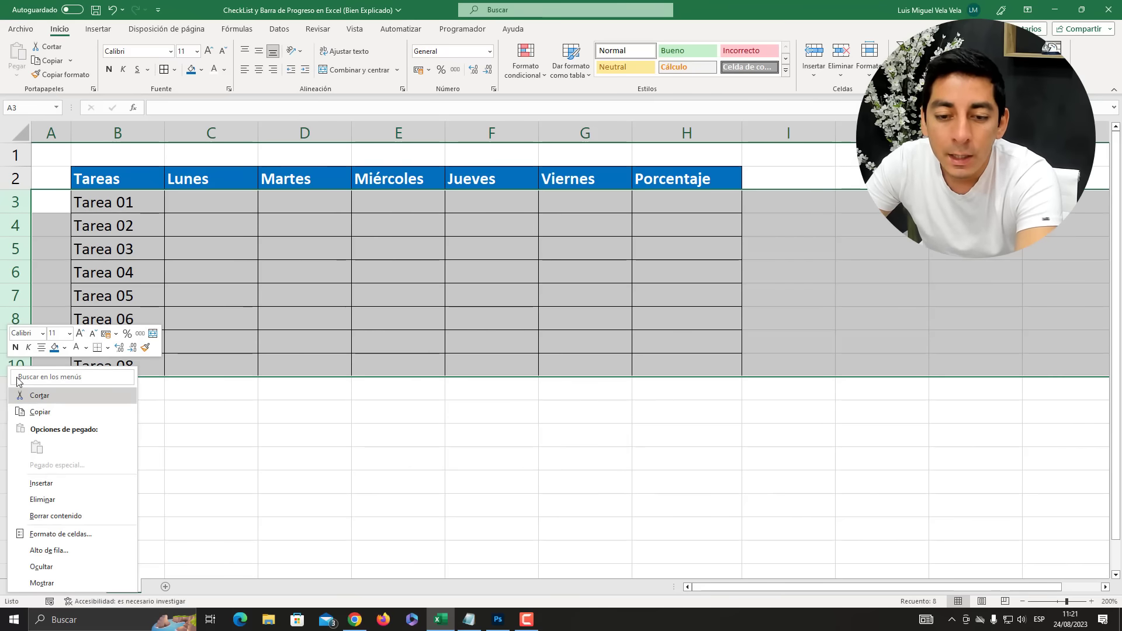
pyautogui.click(58, 551)
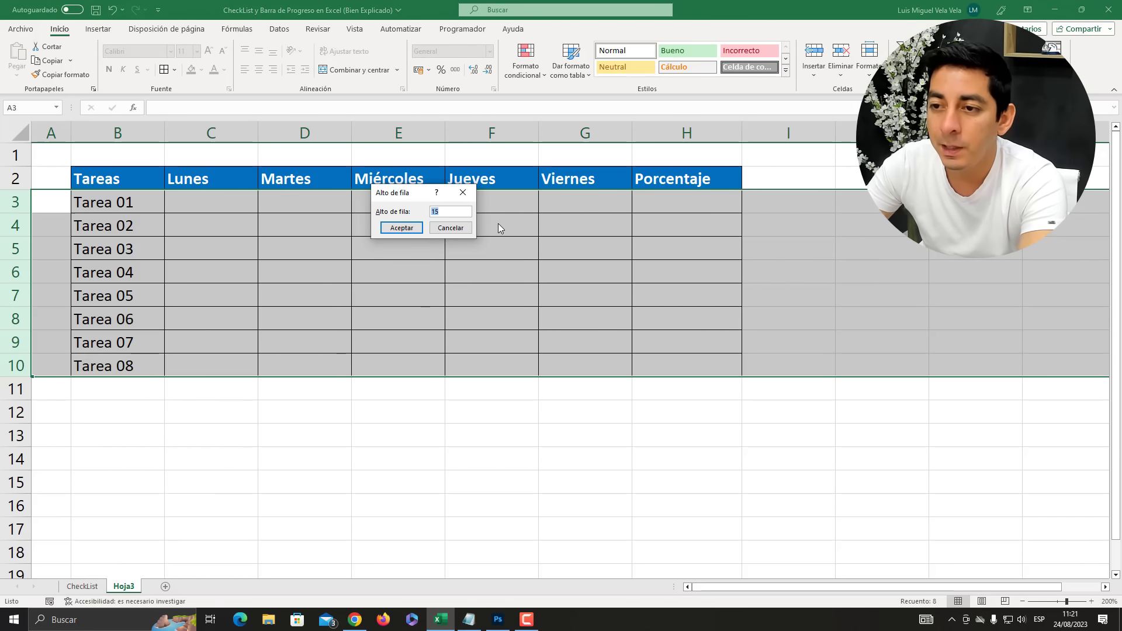
pyautogui.write('25')
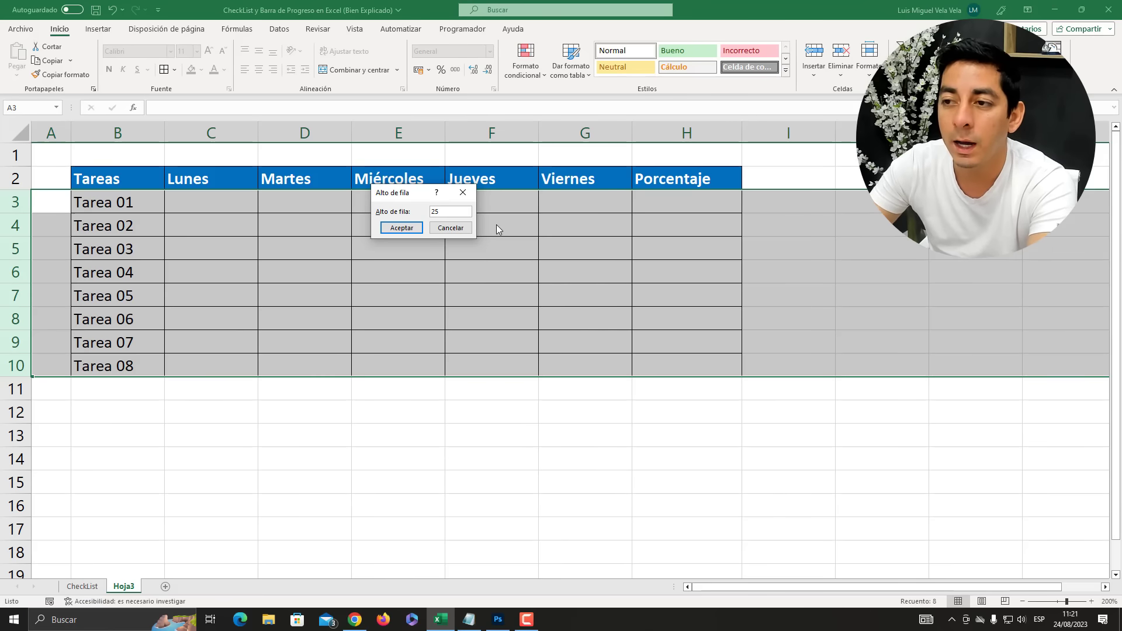
pyautogui.press('Return')
pyautogui.click(416, 354)
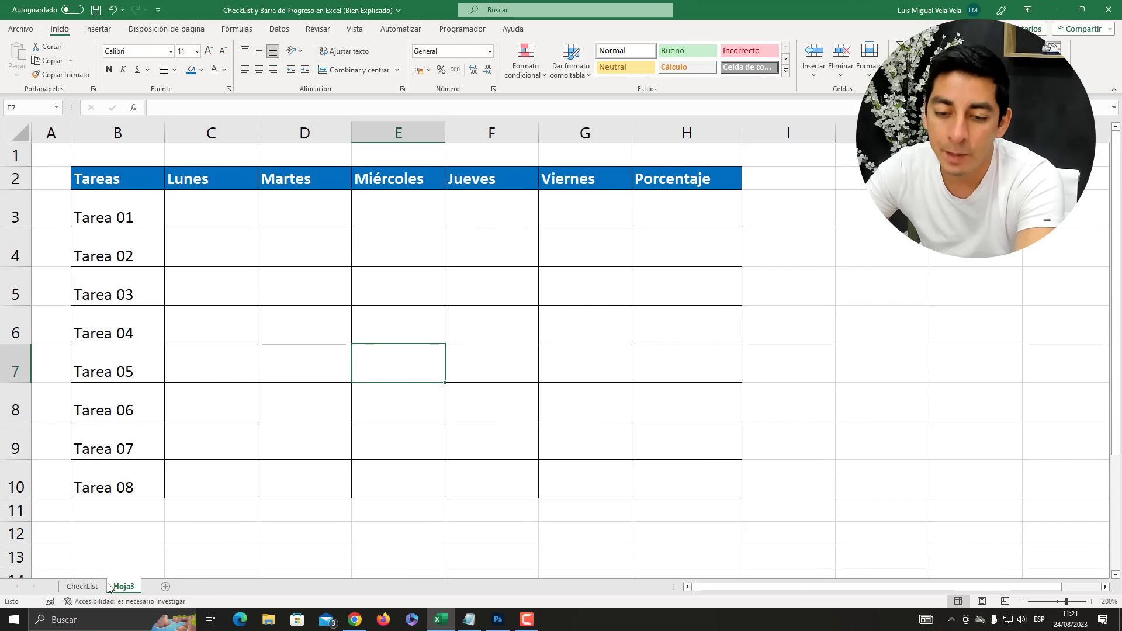
# Step: Insert a check box form control in cell C3 of Hoja3, under Lunes for Tarea 01
pyautogui.click(88, 585)
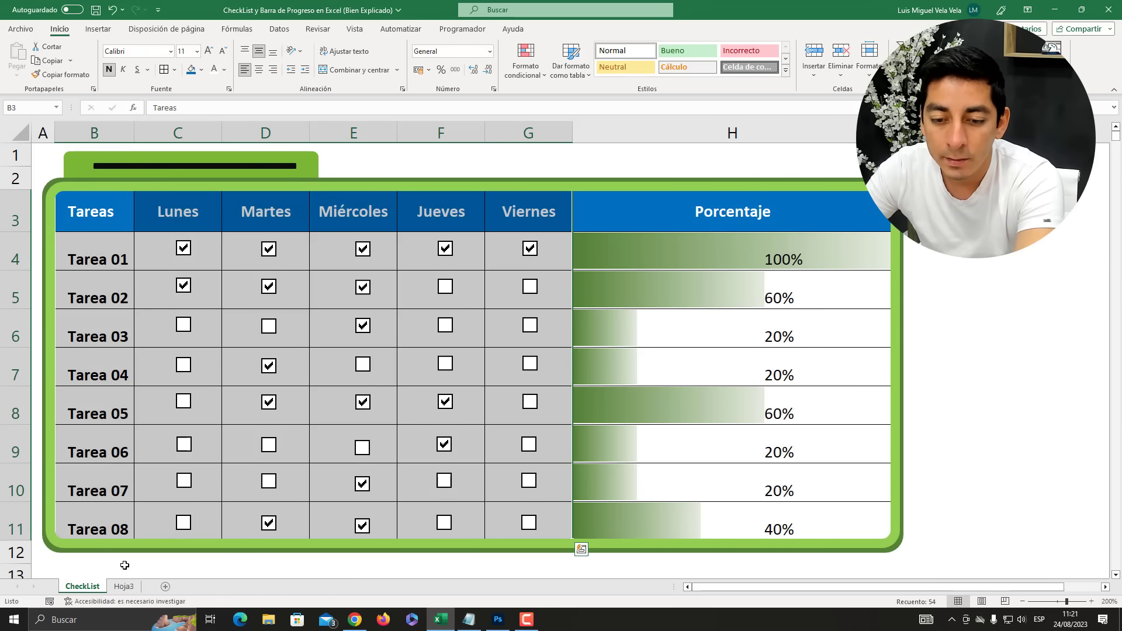
pyautogui.click(123, 586)
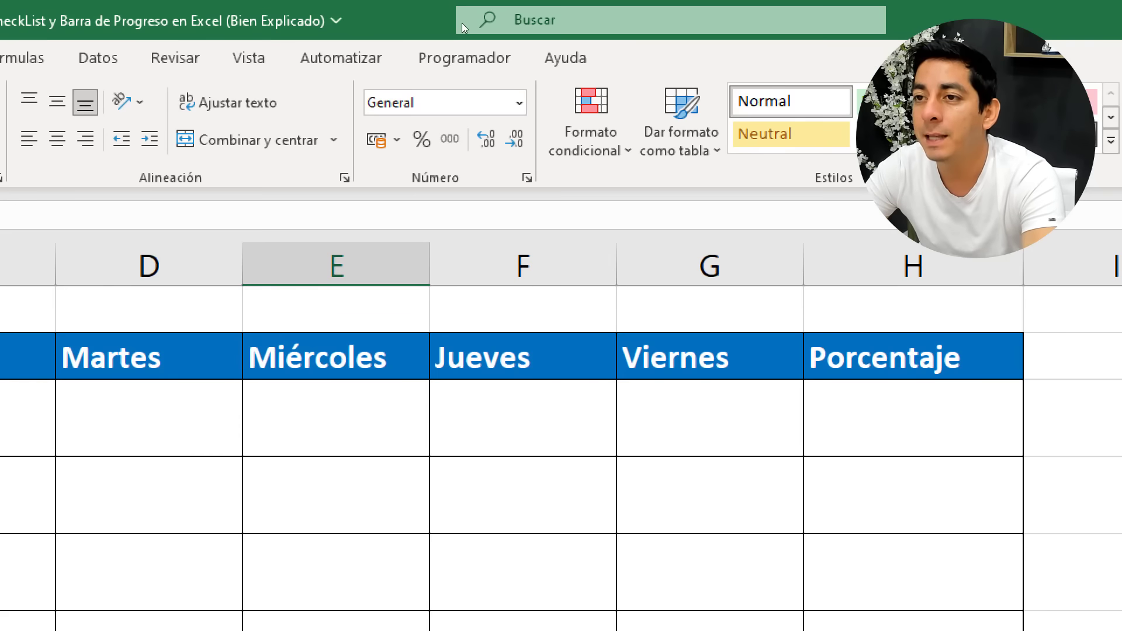
pyautogui.click(462, 29)
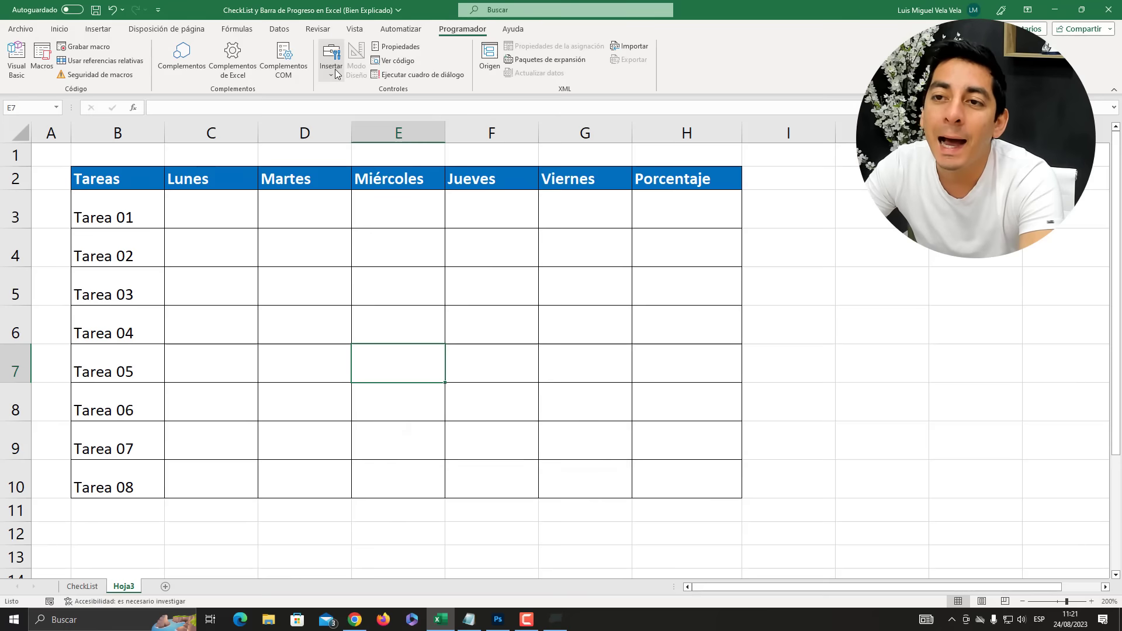
pyautogui.click(210, 141)
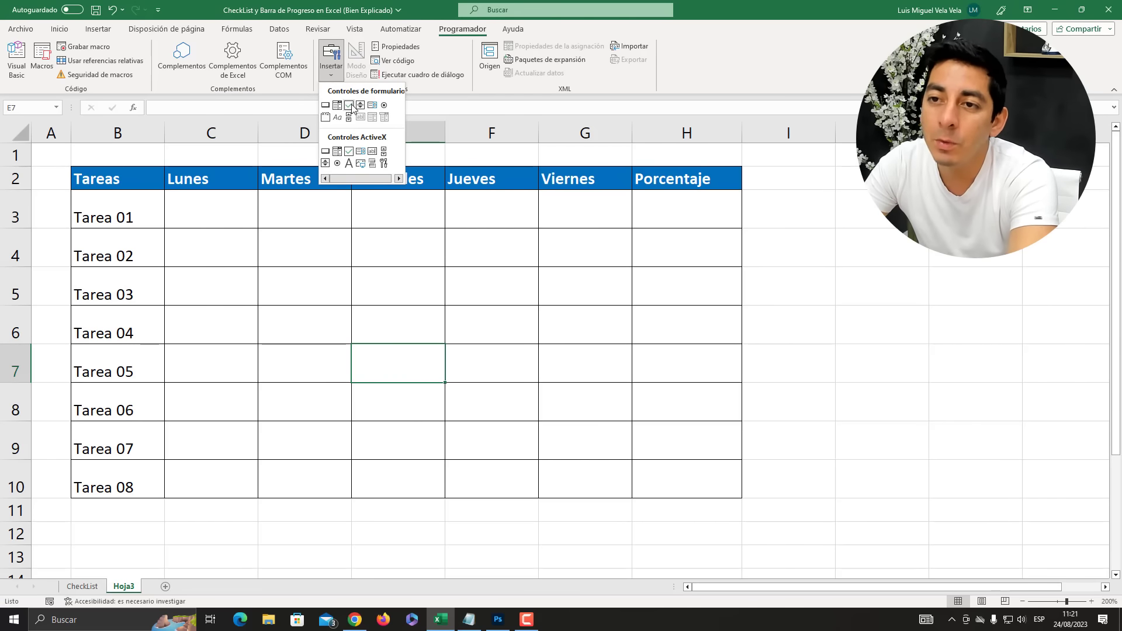
pyautogui.click(350, 106)
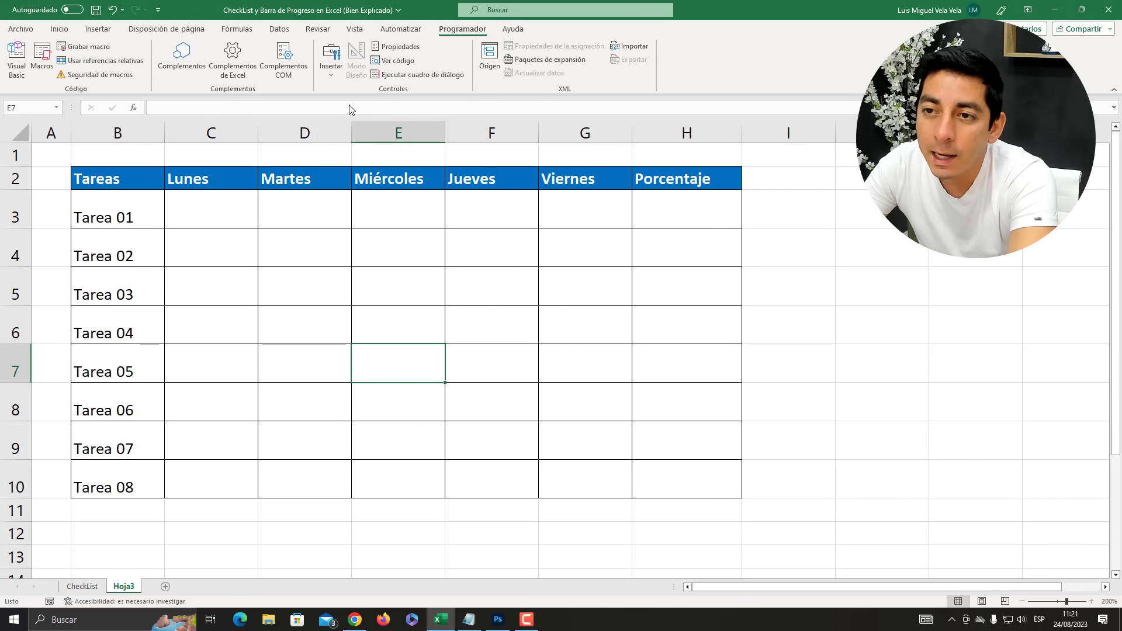
pyautogui.moveTo(182, 198); pyautogui.dragTo(218, 223)
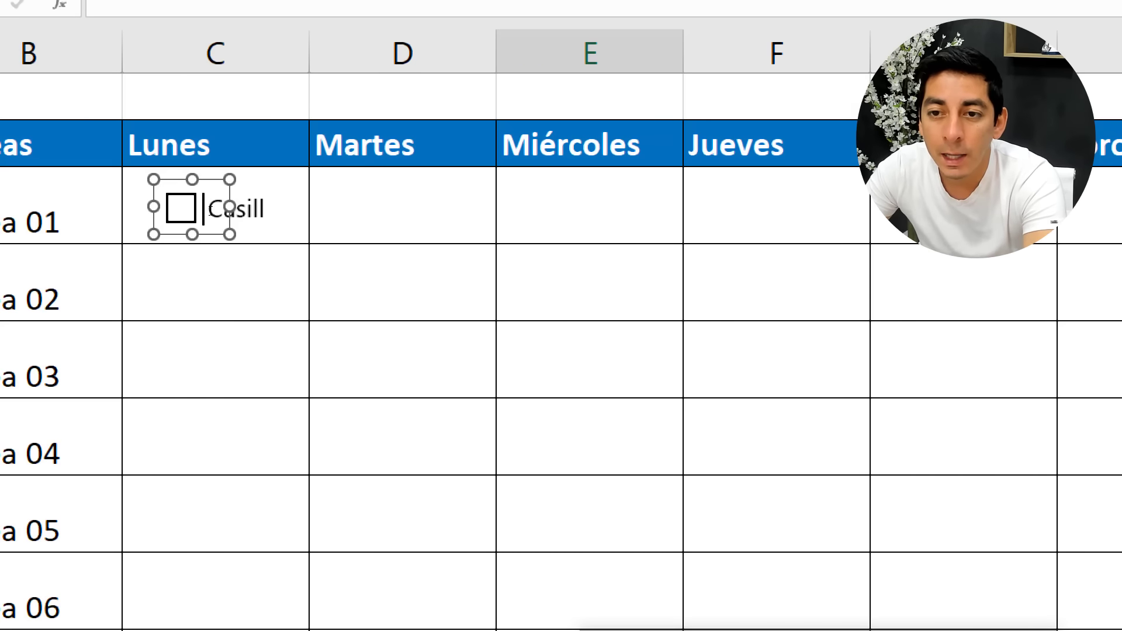
# Step: Delete the caption text of the check box in C3 so only the box remains, and deselect it
pyautogui.press('Delete')
pyautogui.press('Delete')
pyautogui.press('Delete')
pyautogui.press('Delete')
pyautogui.press('Delete')
pyautogui.press('Delete')
pyautogui.press('Delete')
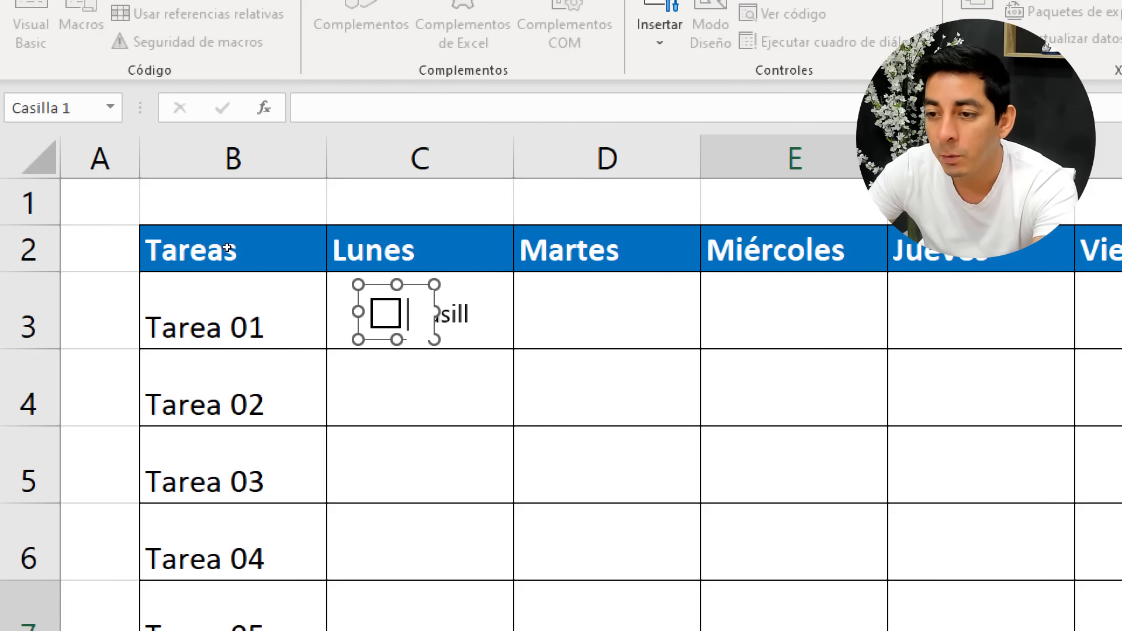
pyautogui.press('Escape')
pyautogui.press('Escape')
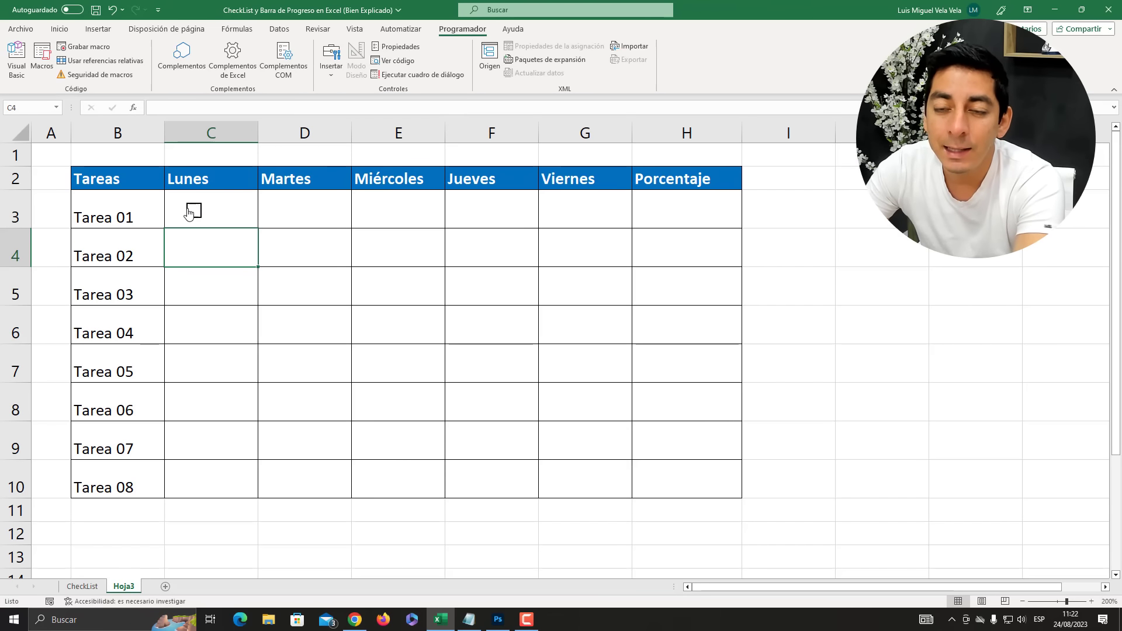
# Step: Copy the check box in C3 and paste it into each cell from C4 to C10 for Tarea 02 to Tarea 08
pyautogui.rightClick(194, 214)
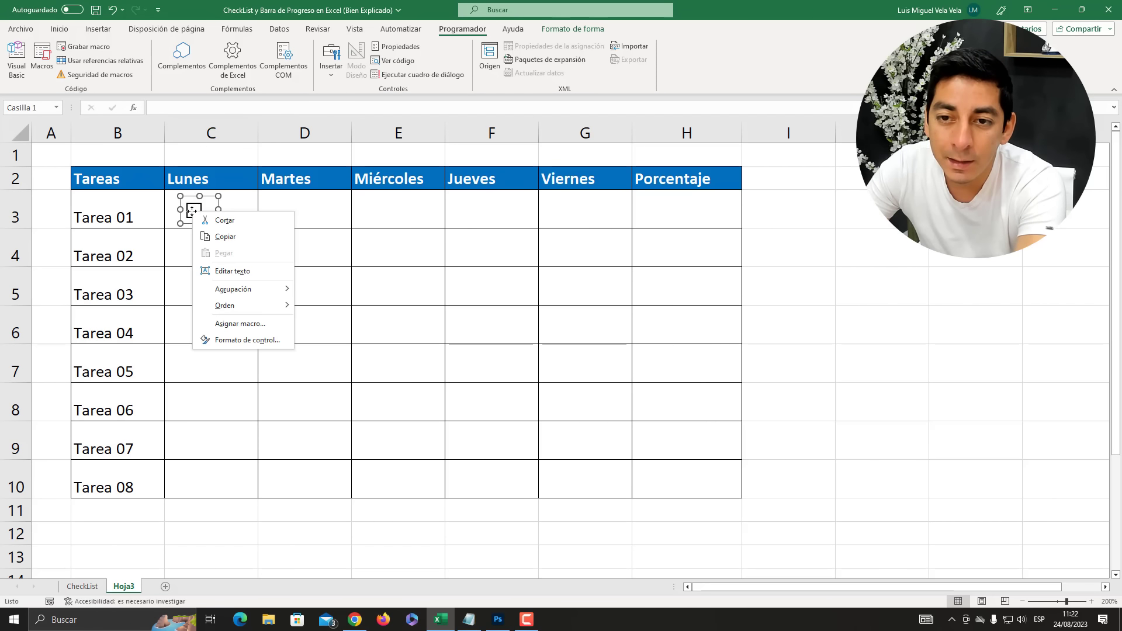
pyautogui.press('Escape')
pyautogui.click(220, 245)
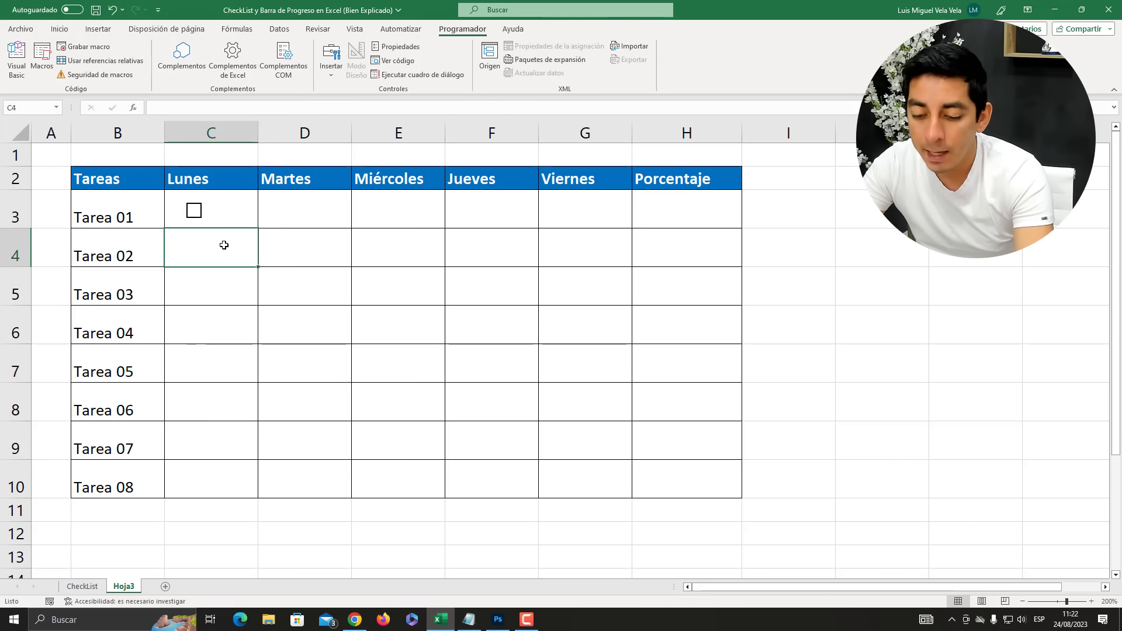
pyautogui.hotkey('ctrl', 'v')
pyautogui.click(208, 283)
pyautogui.hotkey('ctrl', 'v')
pyautogui.click(211, 320)
pyautogui.hotkey('ctrl', 'v')
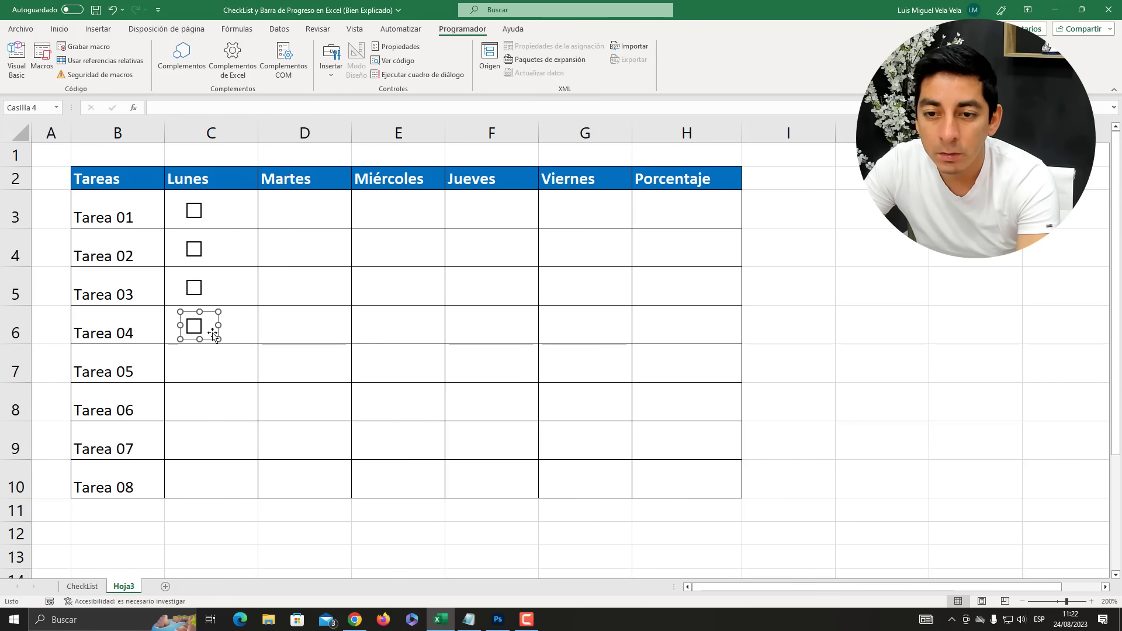
pyautogui.click(204, 355)
pyautogui.hotkey('ctrl', 'v')
pyautogui.click(202, 403)
pyautogui.hotkey('ctrl', 'v')
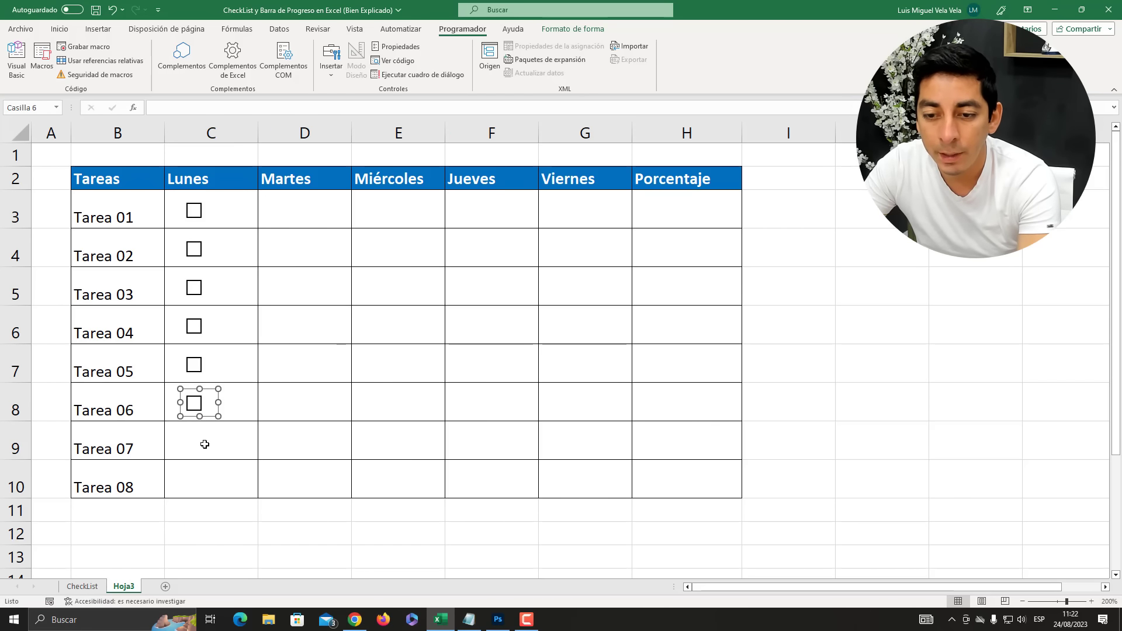
pyautogui.click(206, 443)
pyautogui.hotkey('ctrl', 'v')
pyautogui.click(207, 474)
pyautogui.hotkey('ctrl', 'v')
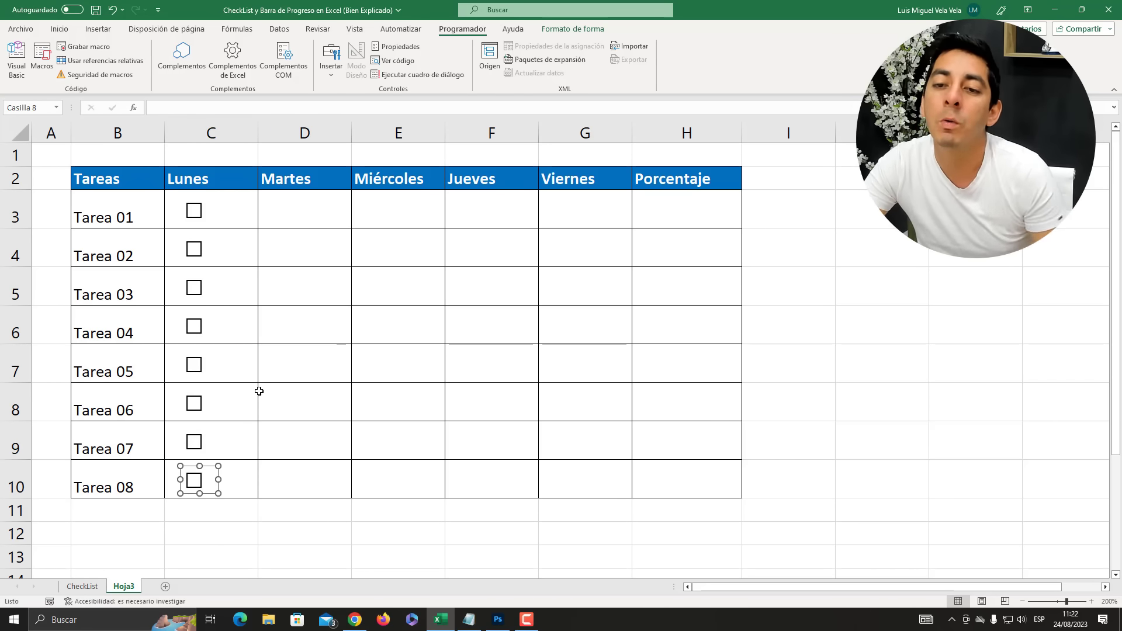
pyautogui.click(287, 261)
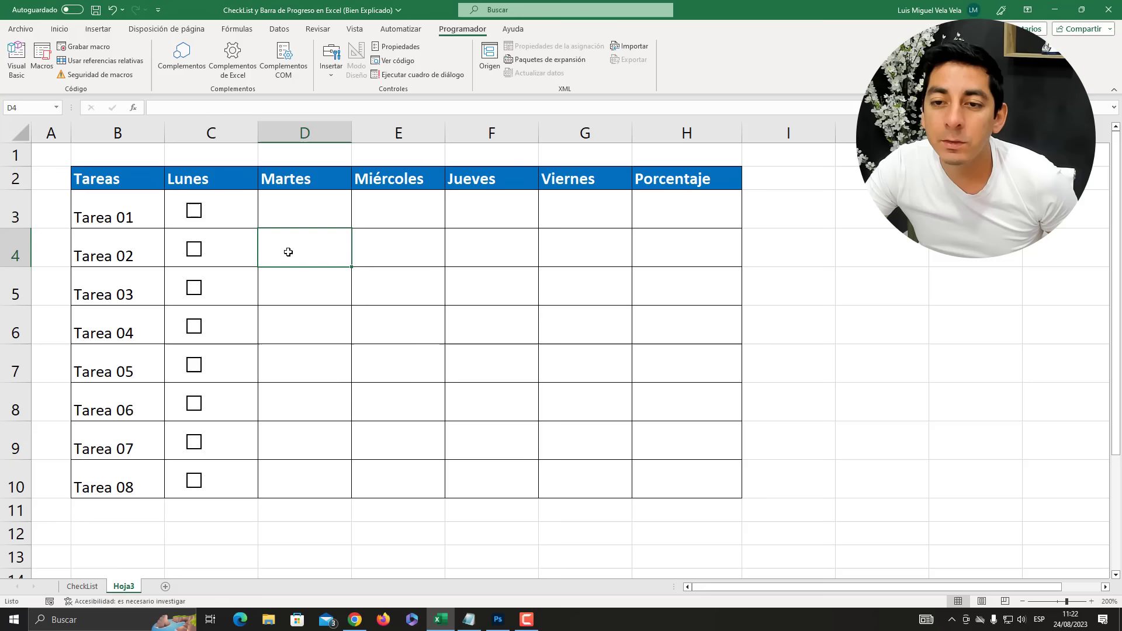
# Step: Select the check box control in C3 without toggling it
pyautogui.rightClick(191, 214)
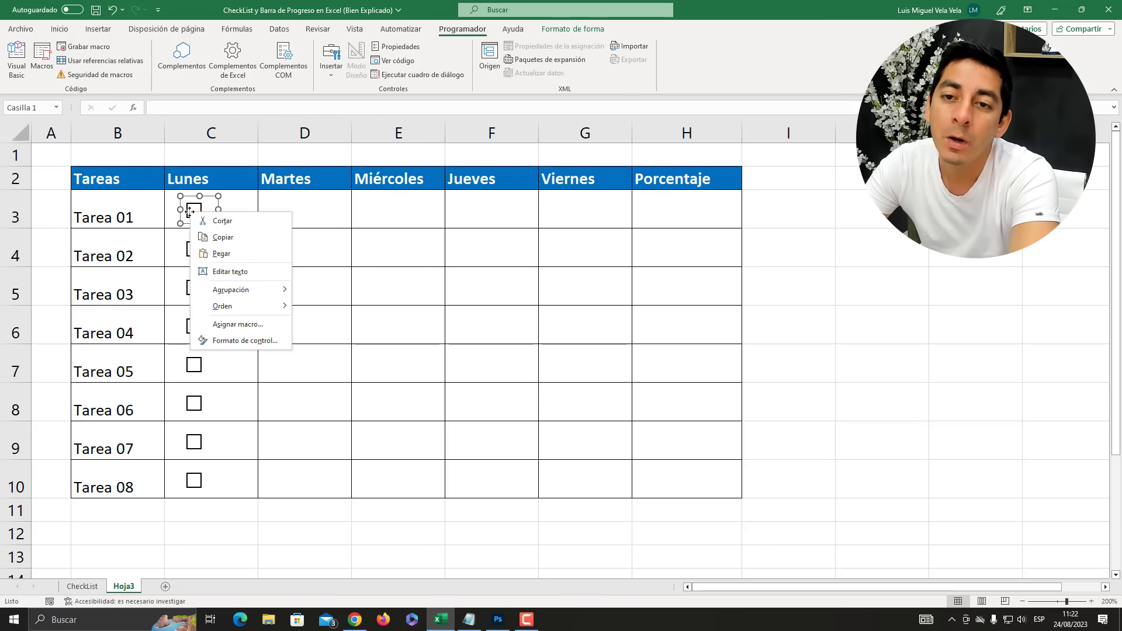
pyautogui.press('Escape')
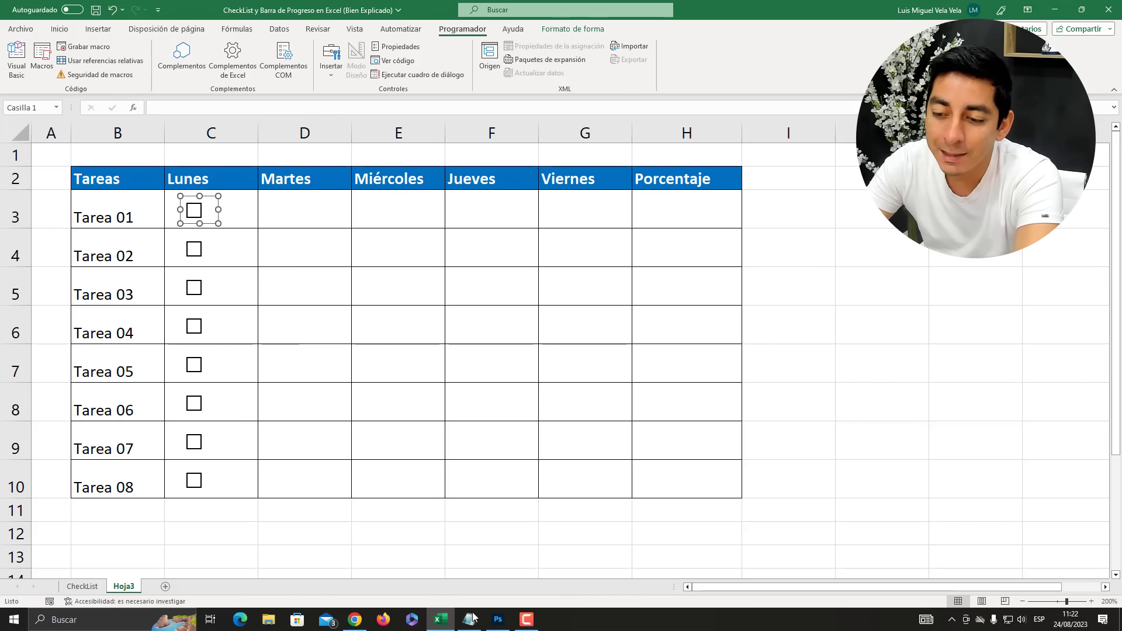
# Step: Switch to Photoshop, circle the Ctrl key on the keyboard image in red with an arrow pointing to it, and return to Excel
pyautogui.click(498, 620)
pyautogui.moveTo(117, 421)
pyautogui.mouseDown()
pyautogui.moveTo(102, 405)
pyautogui.moveTo(130, 416)
pyautogui.mouseUp()
pyautogui.moveTo(260, 310); pyautogui.dragTo(185, 370)
pyautogui.moveTo(188, 323); pyautogui.dragTo(172, 389)
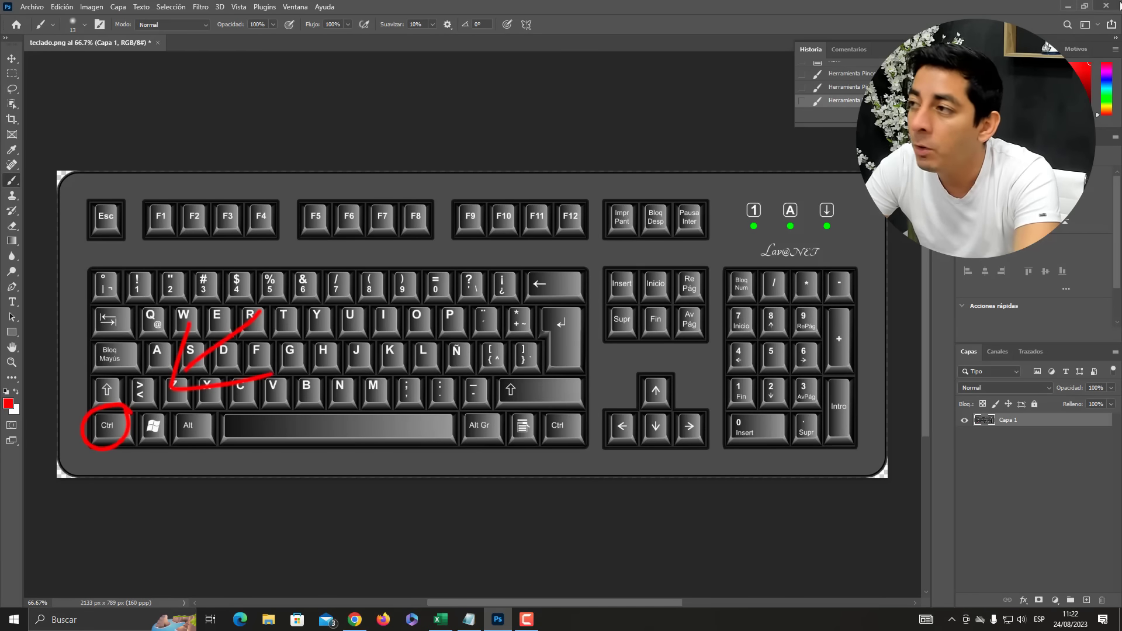
pyautogui.hotkey('alt', 'Tab')
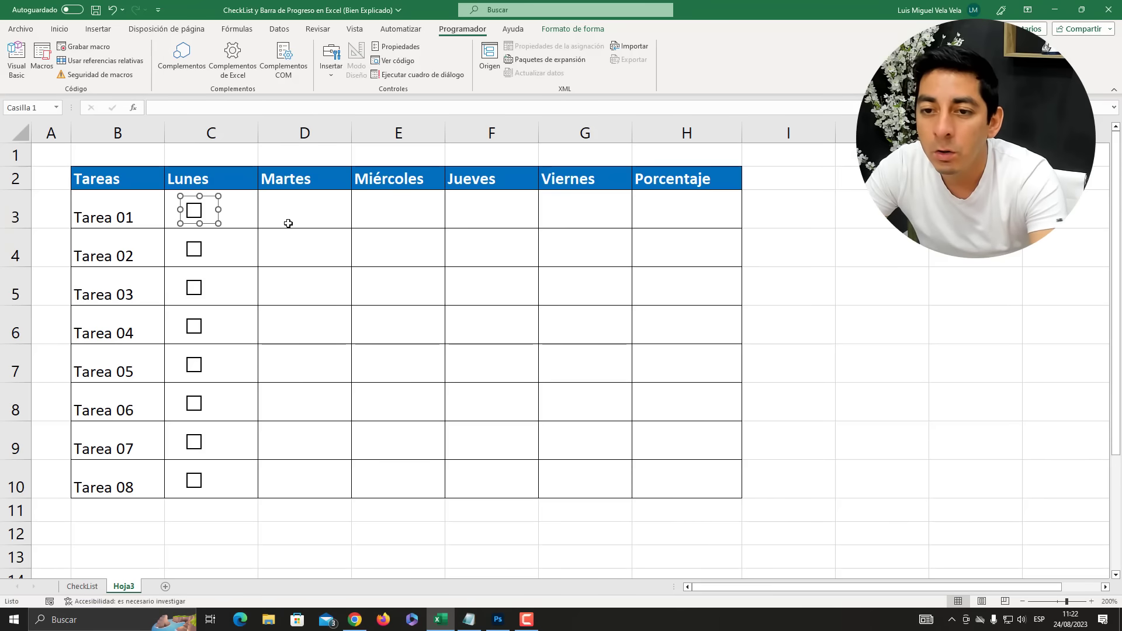
# Step: Add the check boxes in C4 to C10 to the selection and nudge all eight to the right to centre them in the Lunes column
pyautogui.keyDown('ctrl'); pyautogui.click(198, 257); pyautogui.keyUp('ctrl')
pyautogui.keyDown('ctrl'); pyautogui.click(198, 292); pyautogui.keyUp('ctrl')
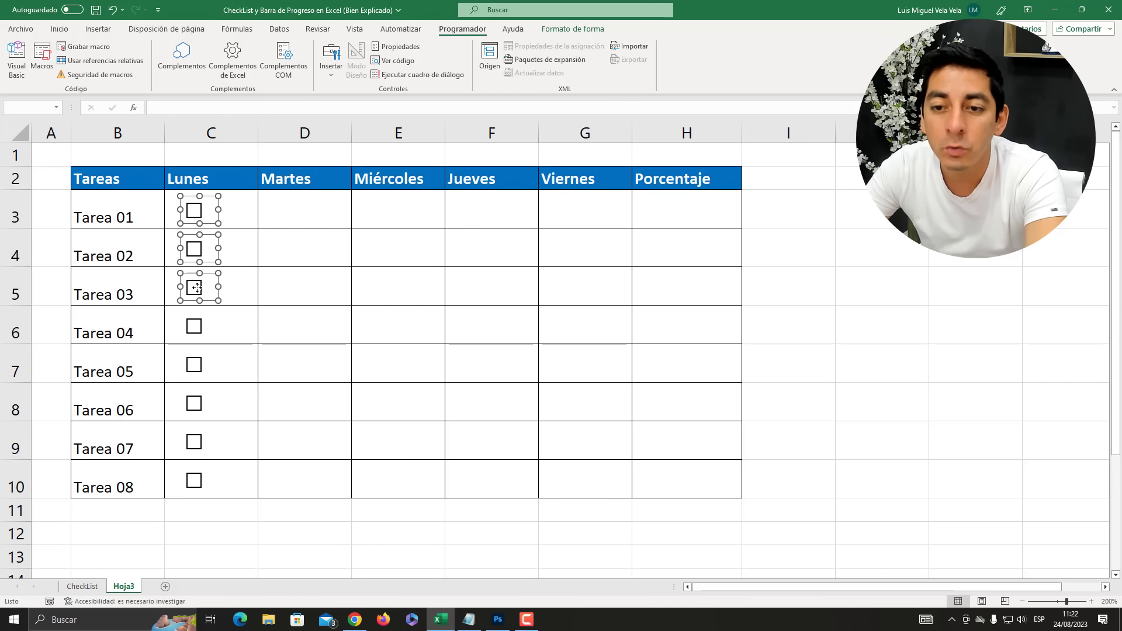
pyautogui.keyDown('ctrl'); pyautogui.click(198, 330); pyautogui.keyUp('ctrl')
pyautogui.keyDown('ctrl'); pyautogui.click(200, 366); pyautogui.keyUp('ctrl')
pyautogui.keyDown('ctrl'); pyautogui.click(198, 408); pyautogui.keyUp('ctrl')
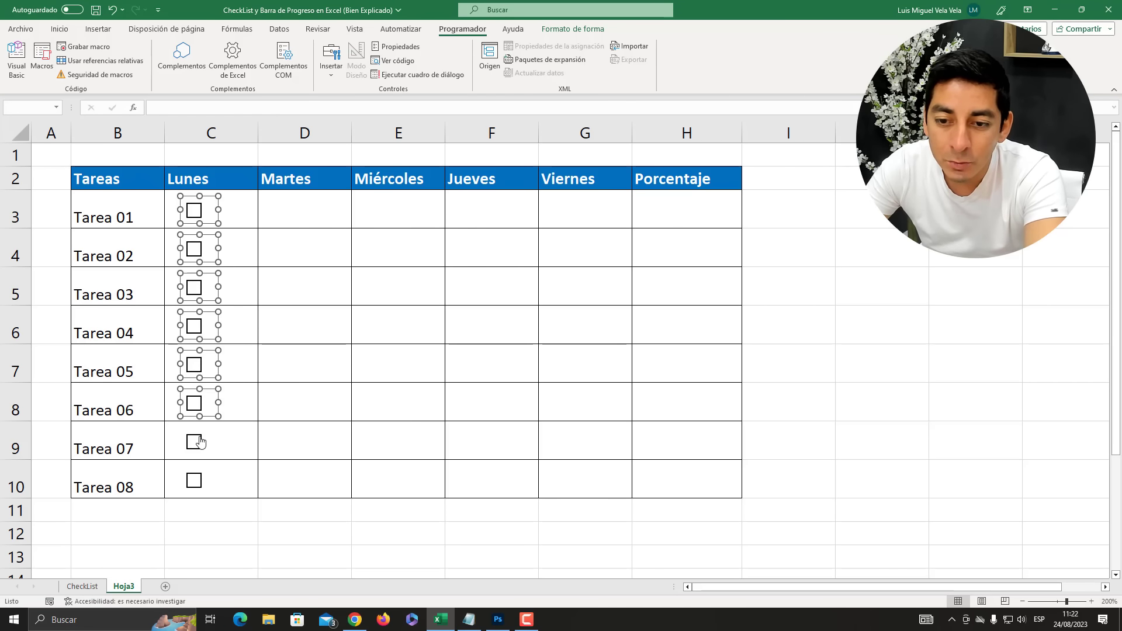
pyautogui.keyDown('ctrl'); pyautogui.click(200, 442); pyautogui.keyUp('ctrl')
pyautogui.keyDown('ctrl'); pyautogui.click(198, 479); pyautogui.keyUp('ctrl')
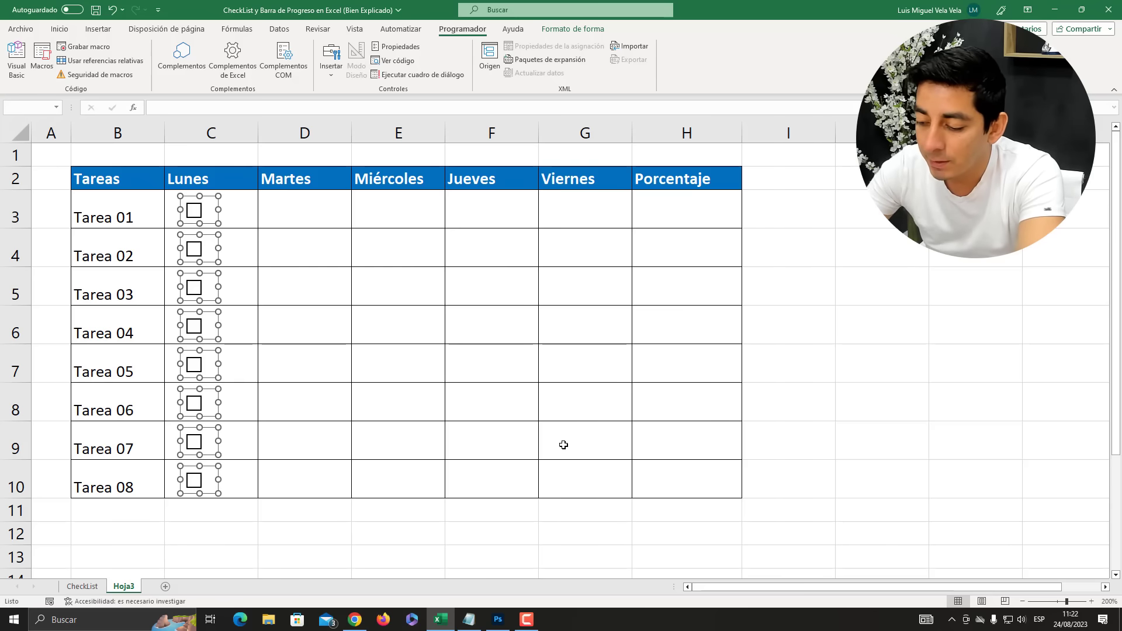
pyautogui.press('Right')
pyautogui.press('Right')
pyautogui.press('Right')
pyautogui.press('Right')
pyautogui.press('Right')
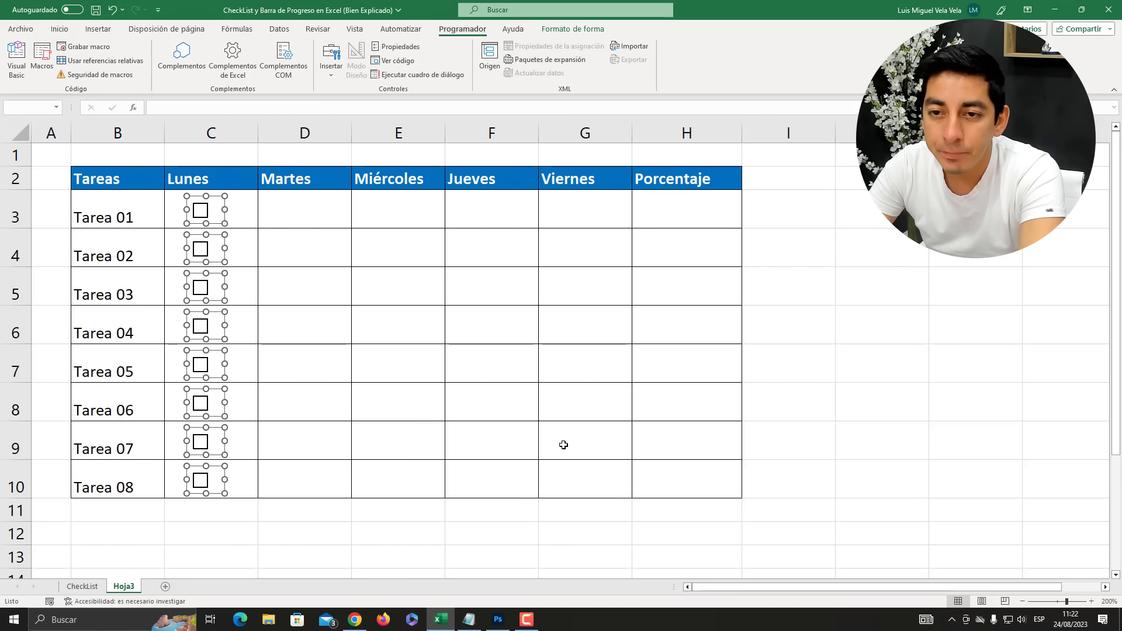
pyautogui.press('Right')
pyautogui.press('Right')
pyautogui.press('Right')
pyautogui.press('Right')
pyautogui.press('Right')
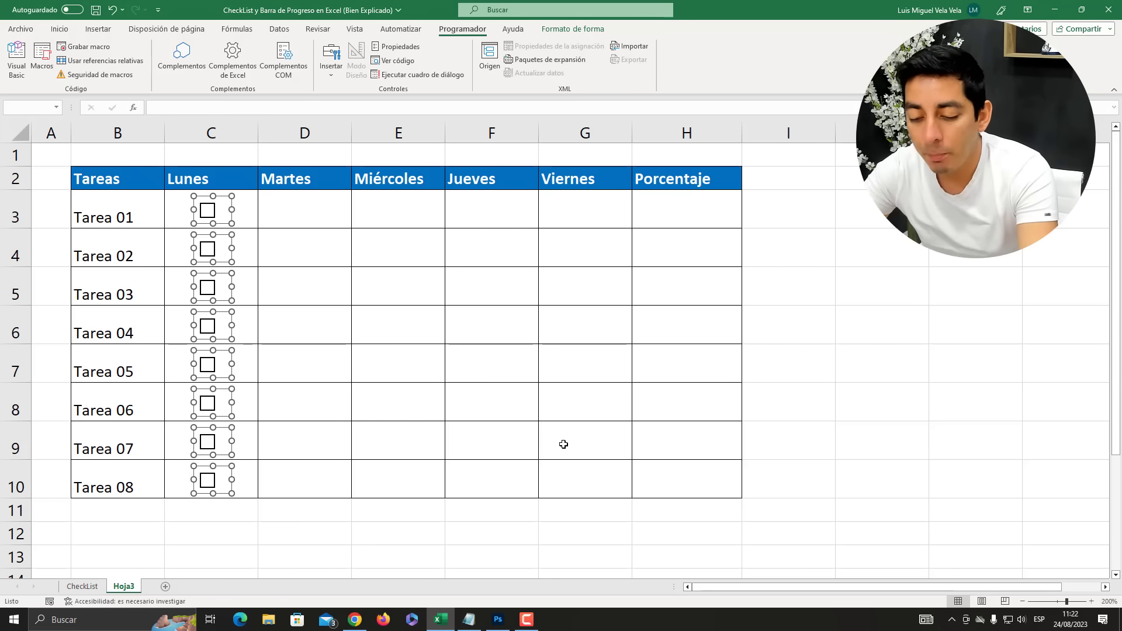
# Step: Copy the eight Lunes check boxes and place a copy of the set in each of the Martes, Miércoles, Jueves and Viernes columns
pyautogui.hotkey('ctrl', 'c')
pyautogui.hotkey('ctrl', 'v')
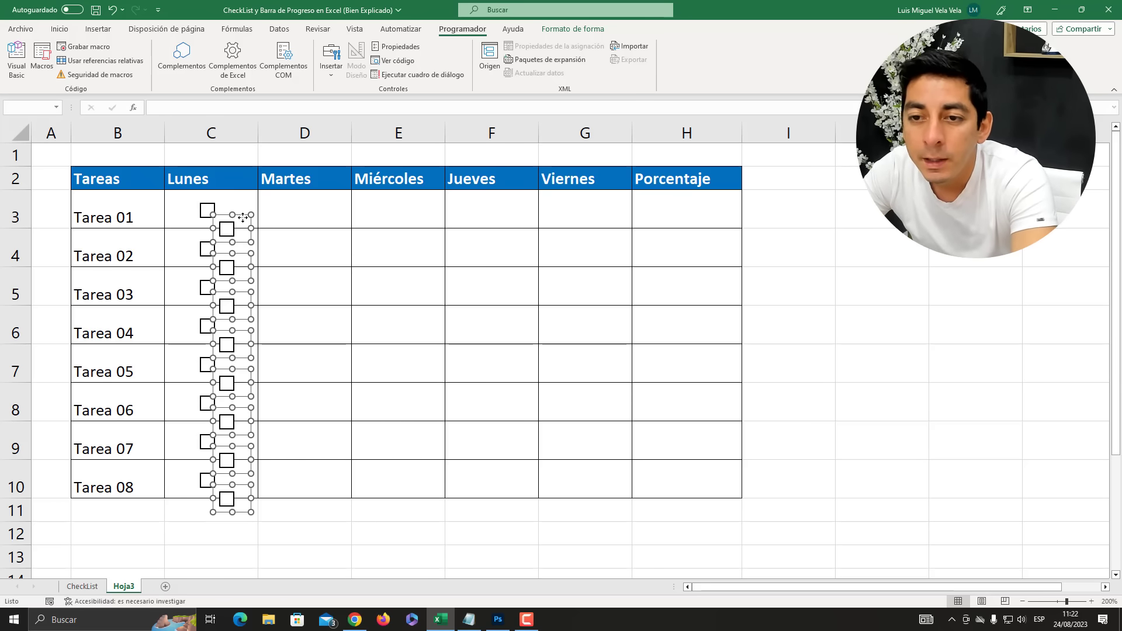
pyautogui.moveTo(244, 217); pyautogui.dragTo(416, 199)
pyautogui.hotkey('ctrl', 'v')
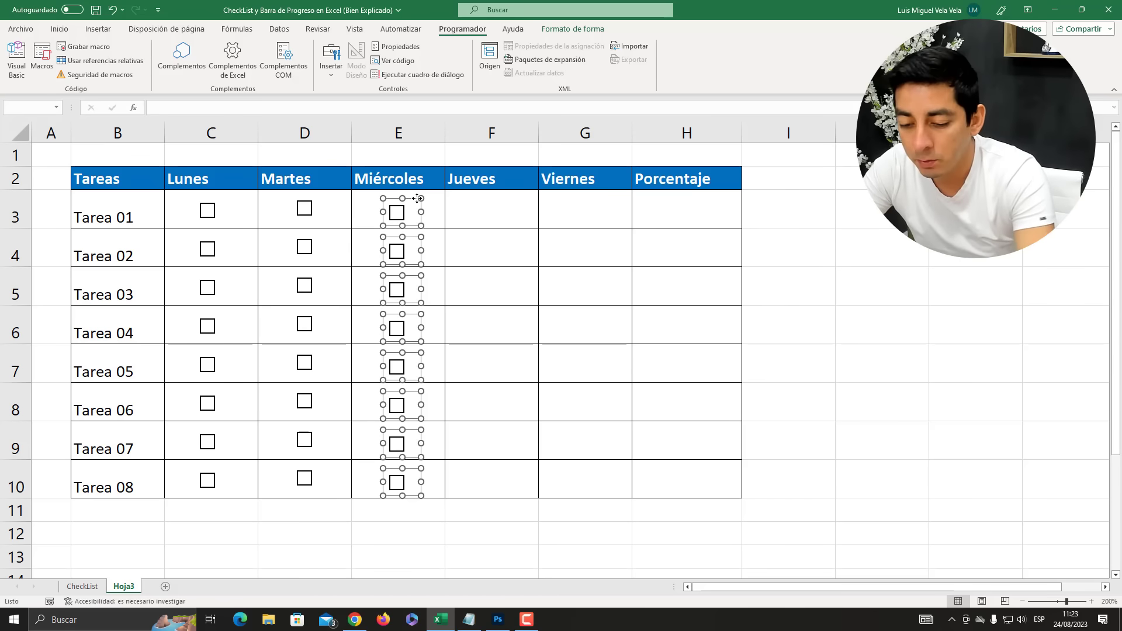
pyautogui.hotkey('ctrl', 'v')
pyautogui.moveTo(437, 226); pyautogui.dragTo(596, 200)
pyautogui.hotkey('ctrl', 'v')
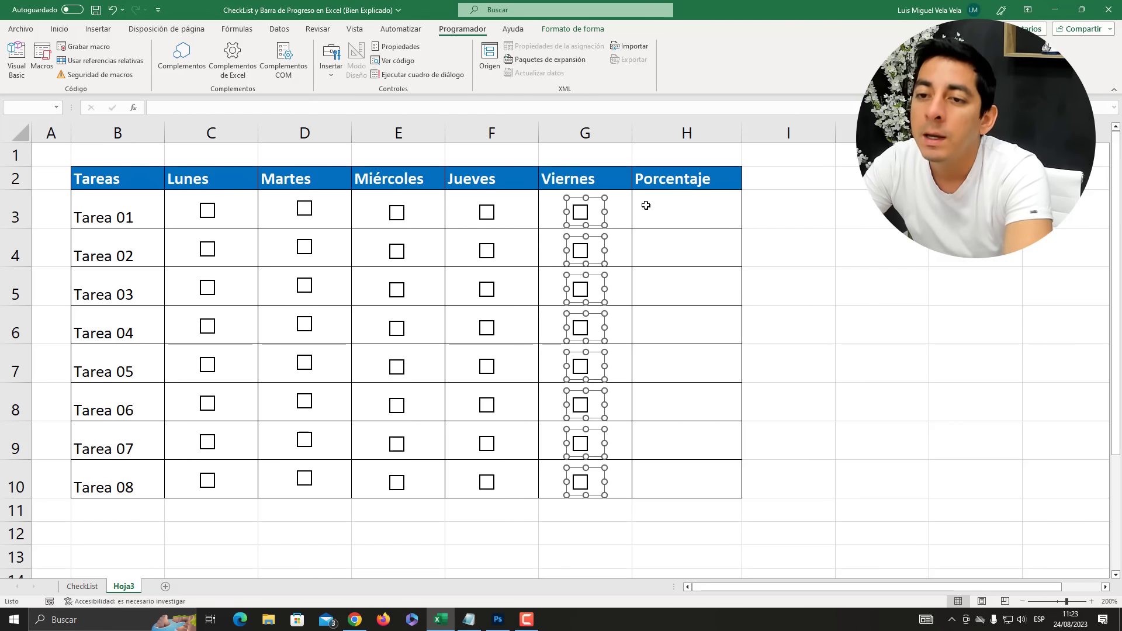
pyautogui.click(664, 204)
# Step: Increase the height of header row 2 and vertically centre the headings in B2:H2
pyautogui.moveTo(14, 190); pyautogui.dragTo(23, 201)
pyautogui.moveTo(144, 186); pyautogui.dragTo(713, 183)
pyautogui.click(61, 31)
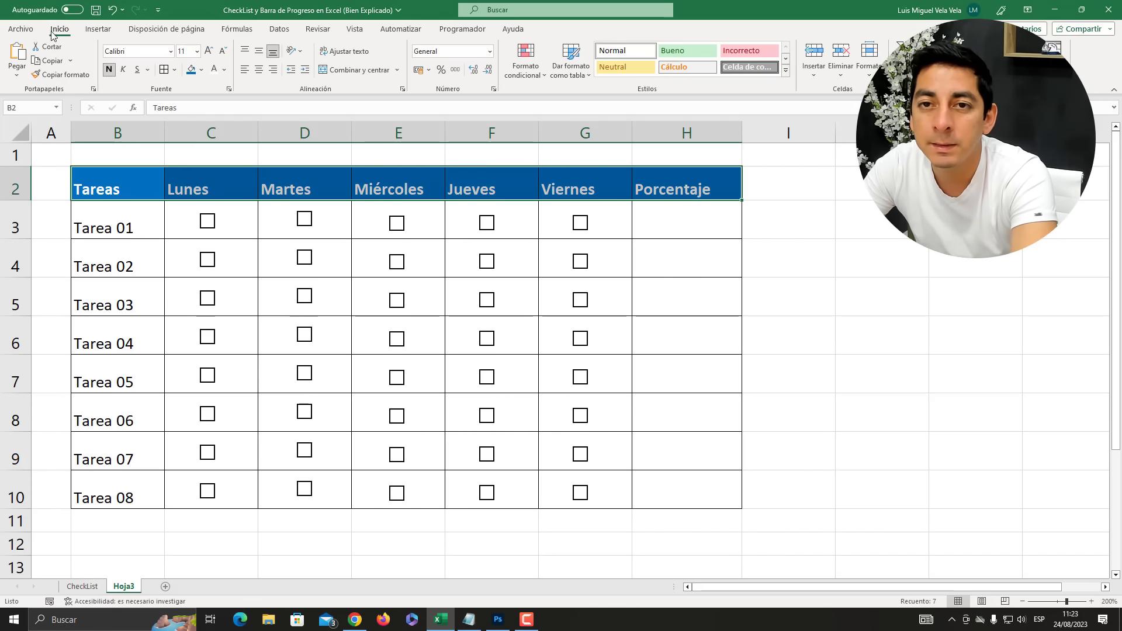
pyautogui.click(259, 51)
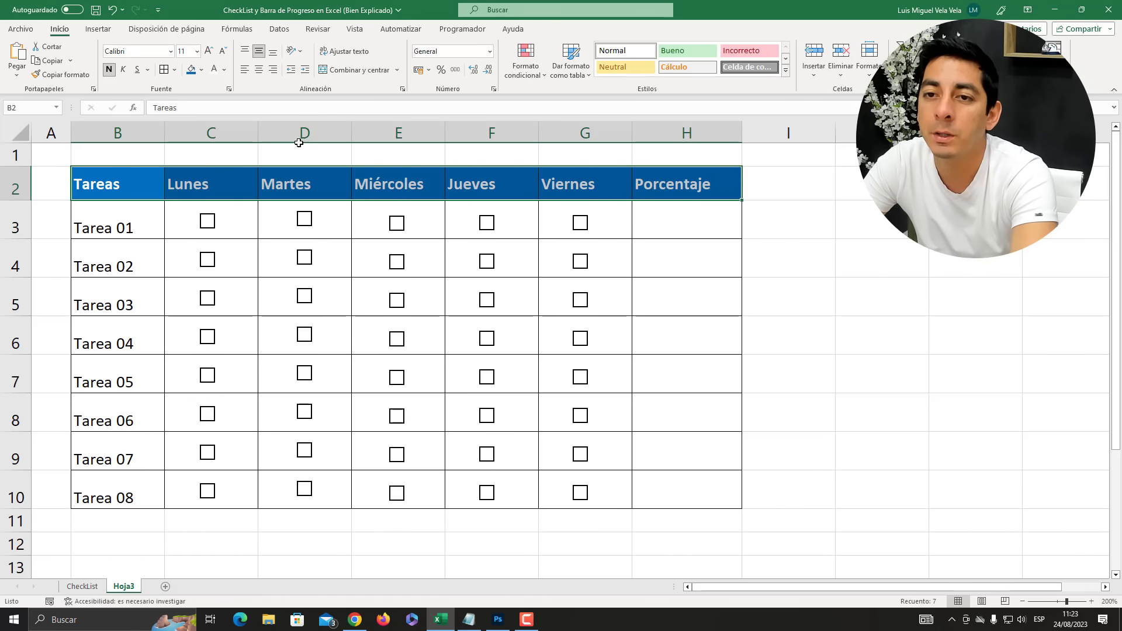
# Step: Make the task names in B3:B10 bold
pyautogui.moveTo(126, 227); pyautogui.dragTo(125, 497)
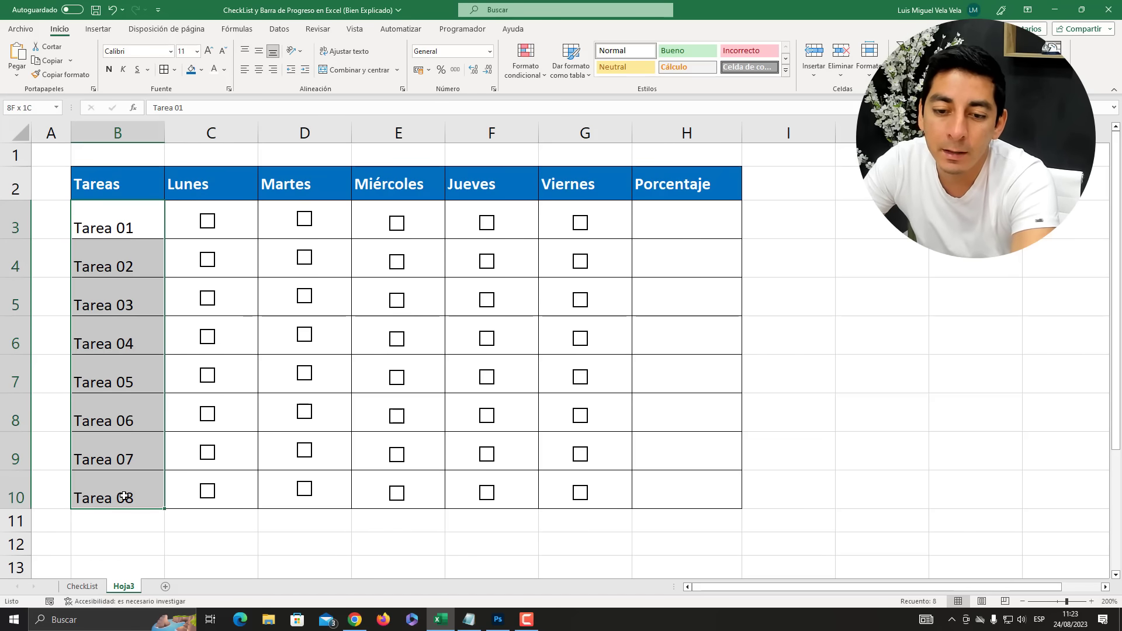
pyautogui.click(109, 70)
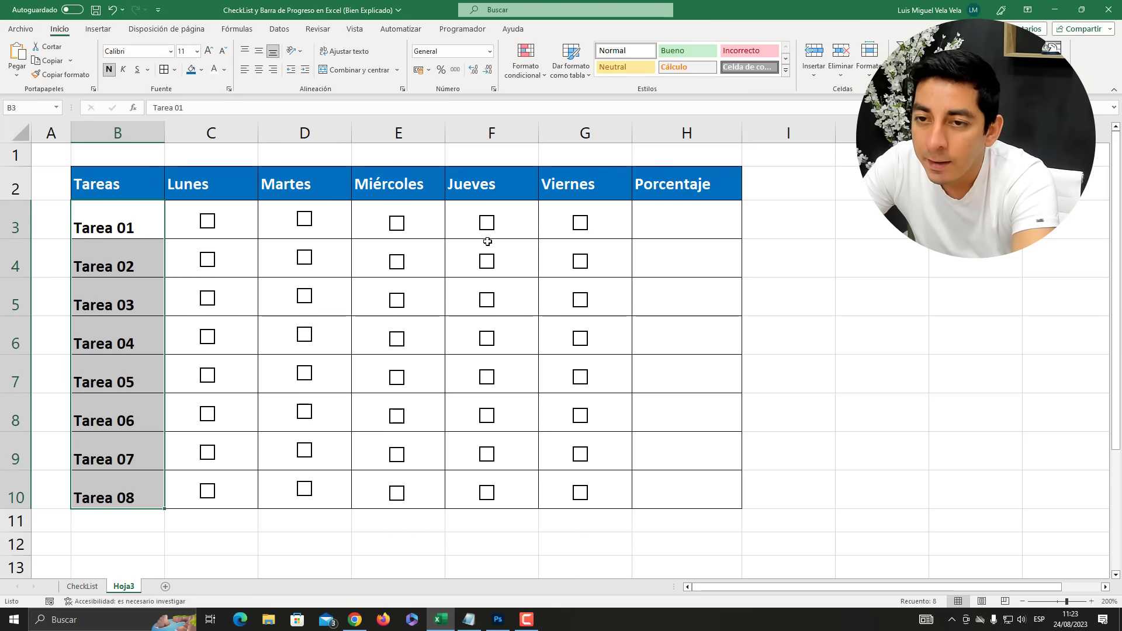
pyautogui.click(768, 226)
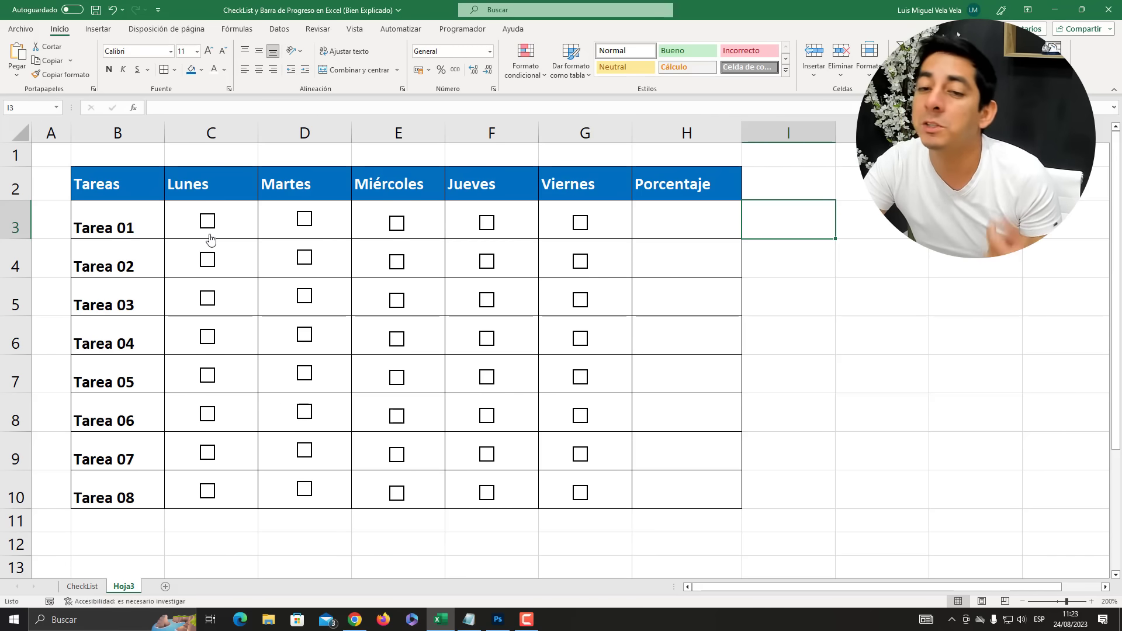
# Step: Link the Lunes check box of Tarea 01 to cell $C$3 in its control format settings
pyautogui.click(248, 217)
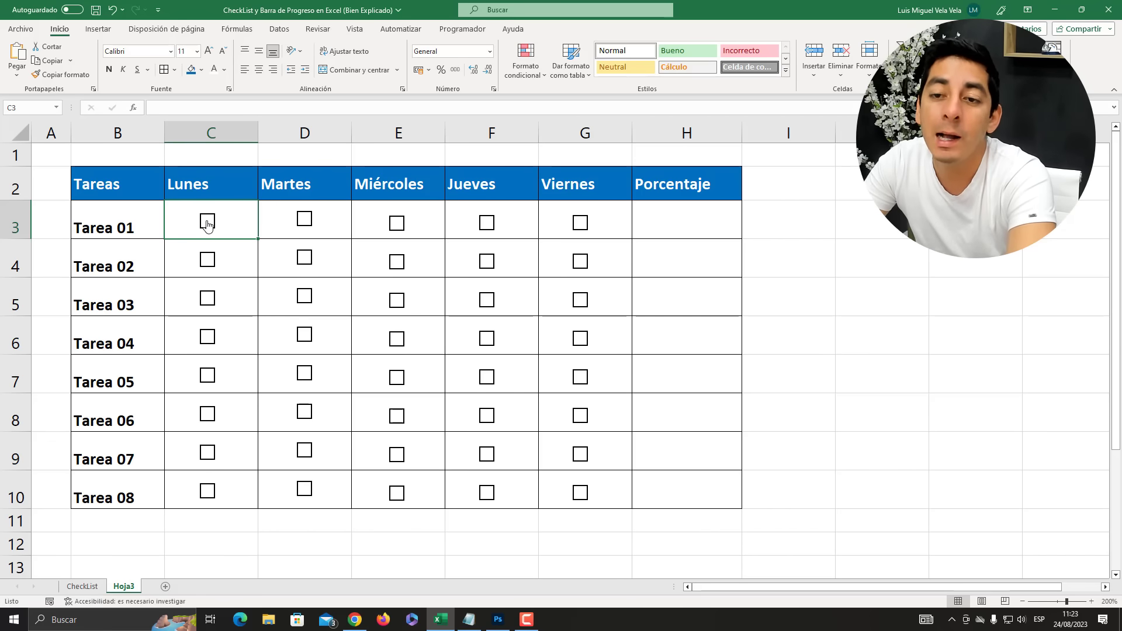
pyautogui.rightClick(207, 224)
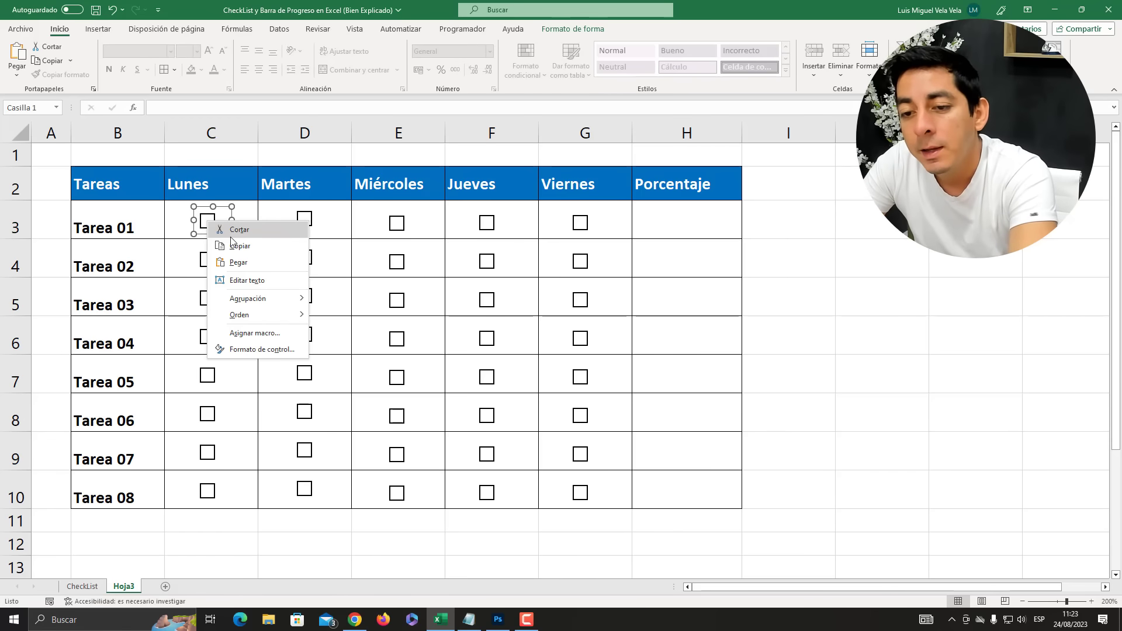
pyautogui.click(263, 349)
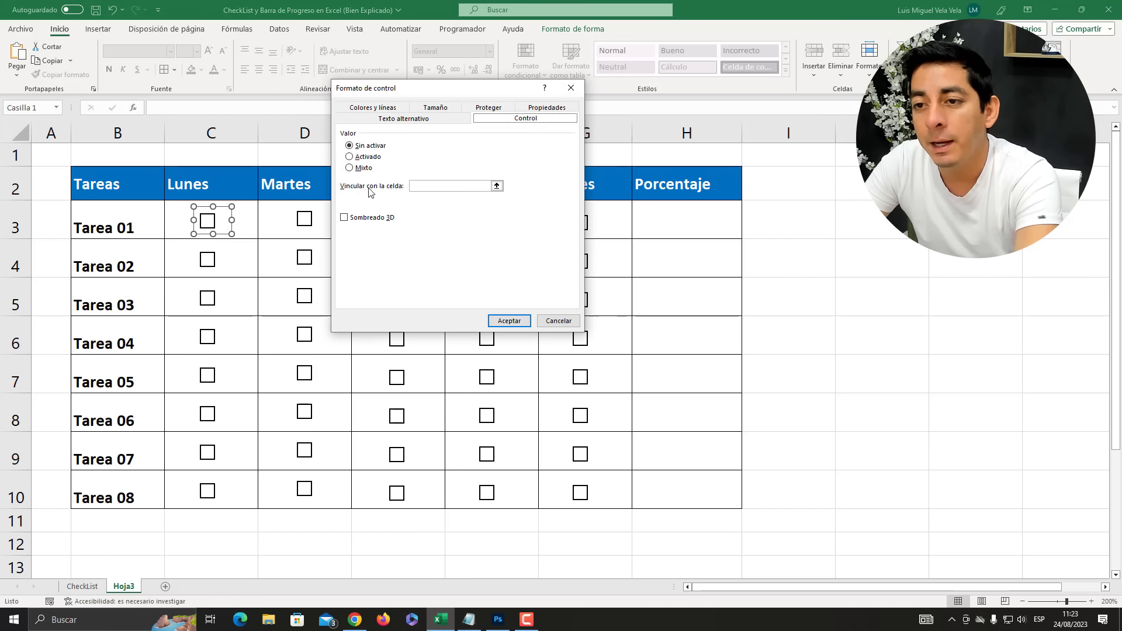
pyautogui.click(421, 187)
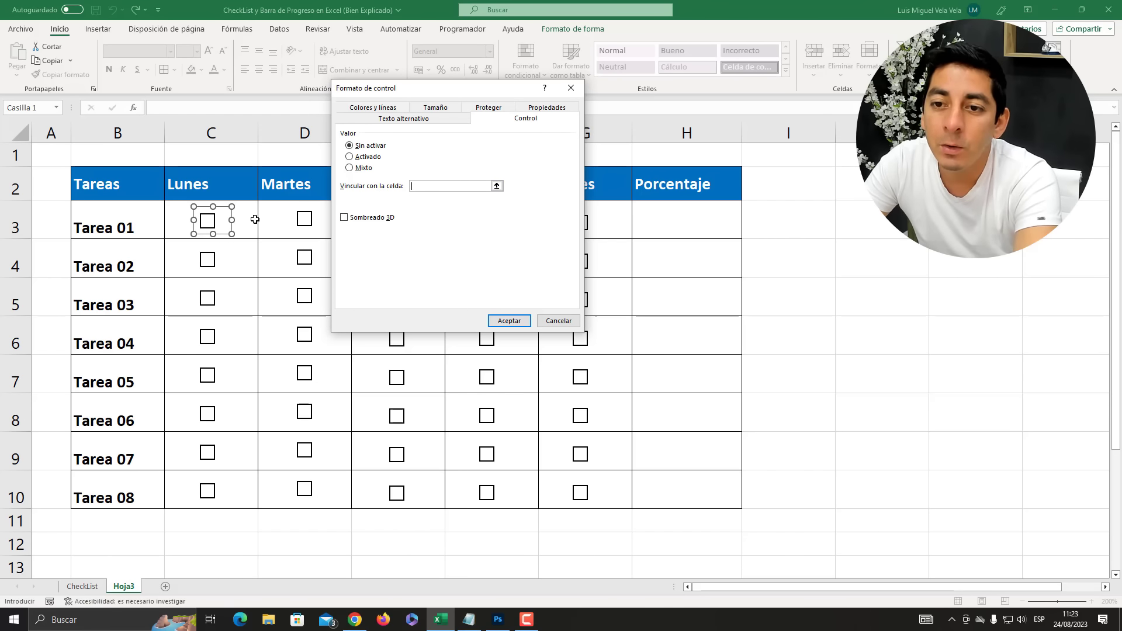
pyautogui.click(253, 219)
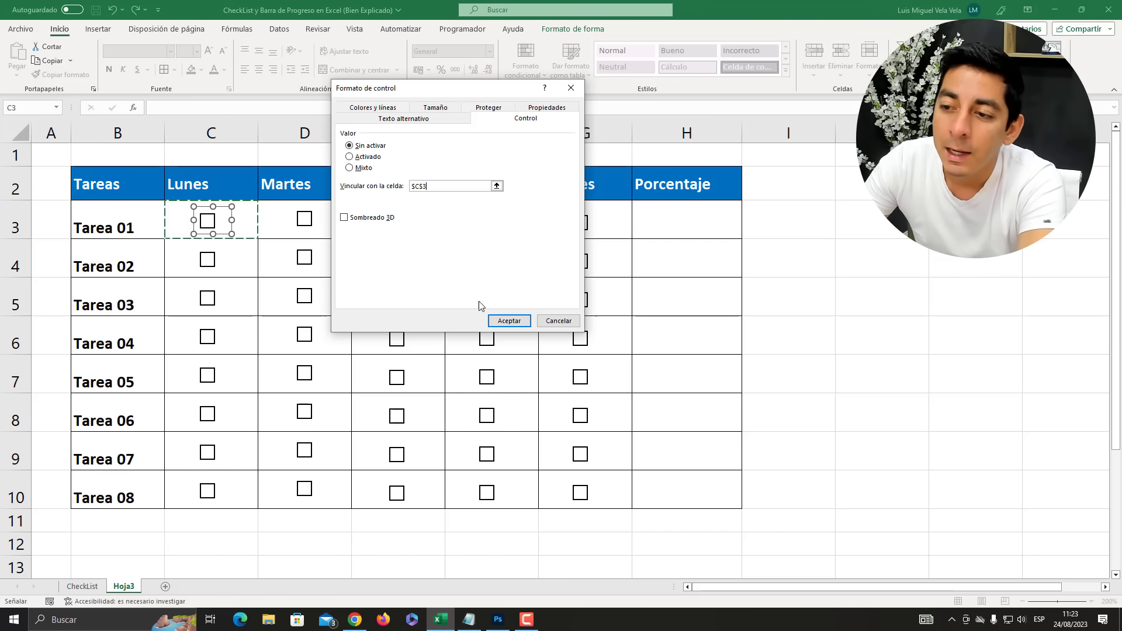
pyautogui.click(510, 321)
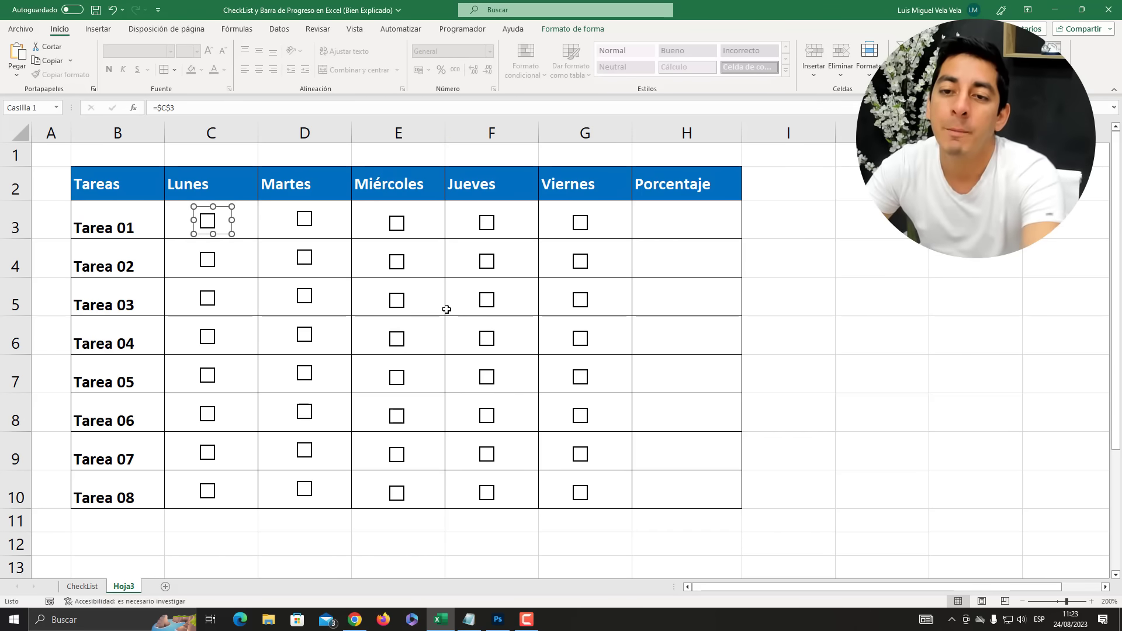
# Step: Link the Lunes check box of Tarea 02 to cell $C$4
pyautogui.rightClick(213, 263)
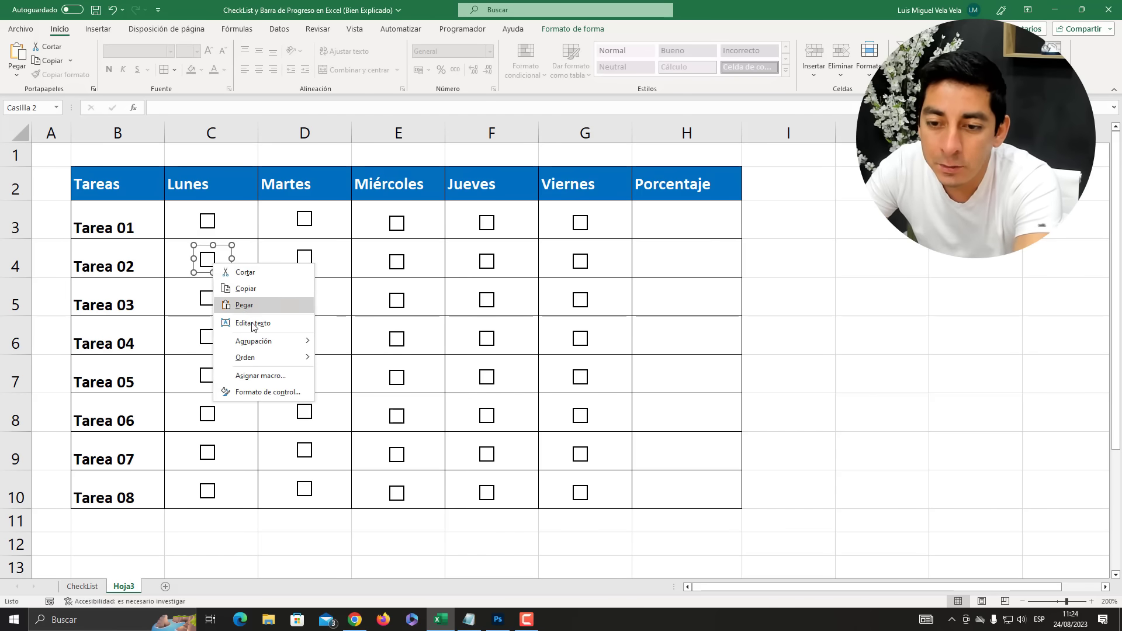
pyautogui.click(267, 392)
pyautogui.click(425, 187)
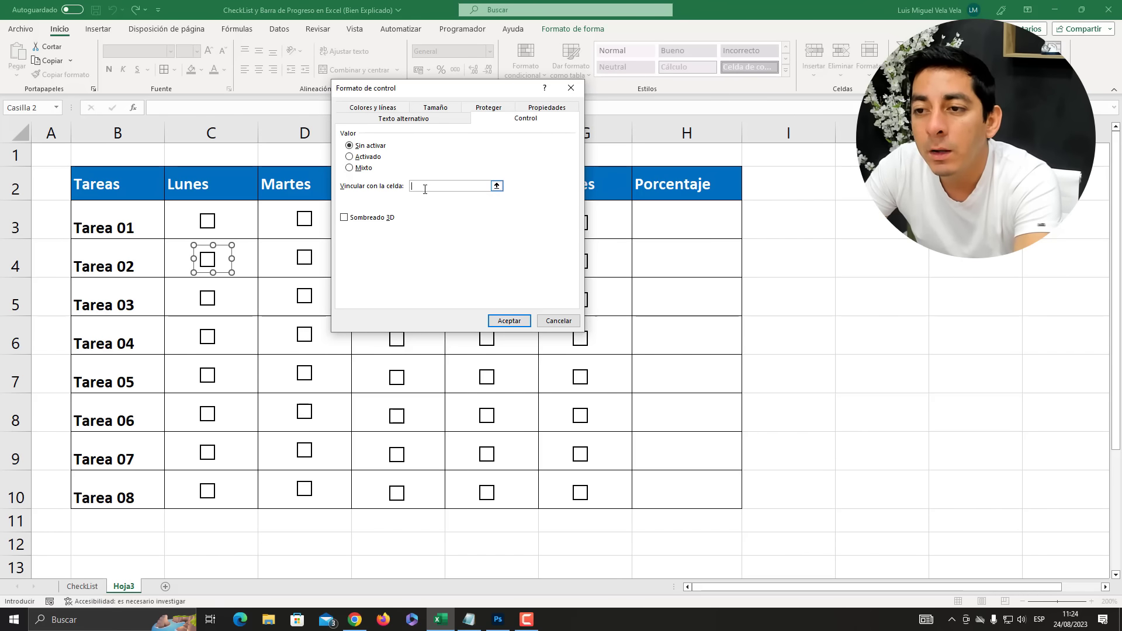
pyautogui.click(253, 258)
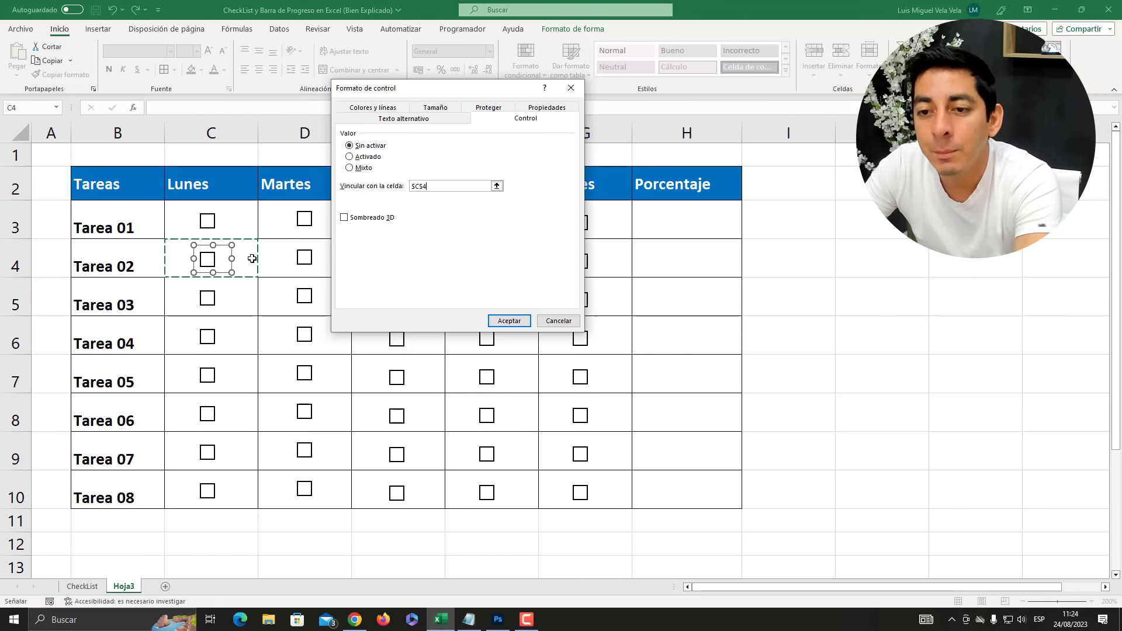
pyautogui.click(511, 322)
# Step: Link the Lunes check box of Tarea 03 to cell $C$5
pyautogui.rightClick(214, 299)
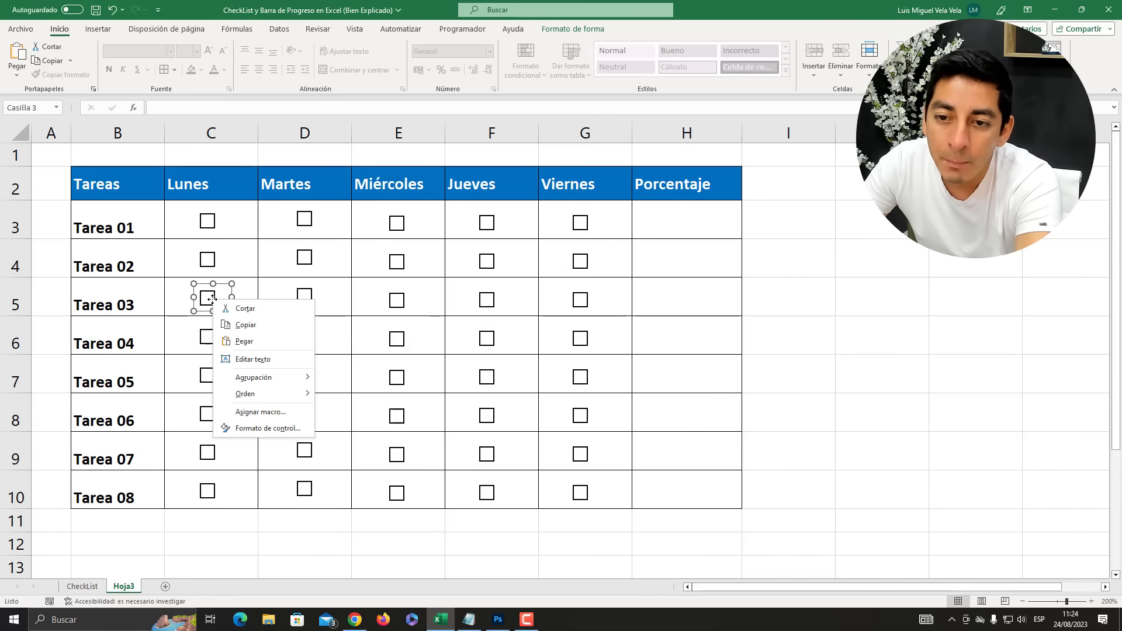
pyautogui.click(269, 429)
pyautogui.click(427, 187)
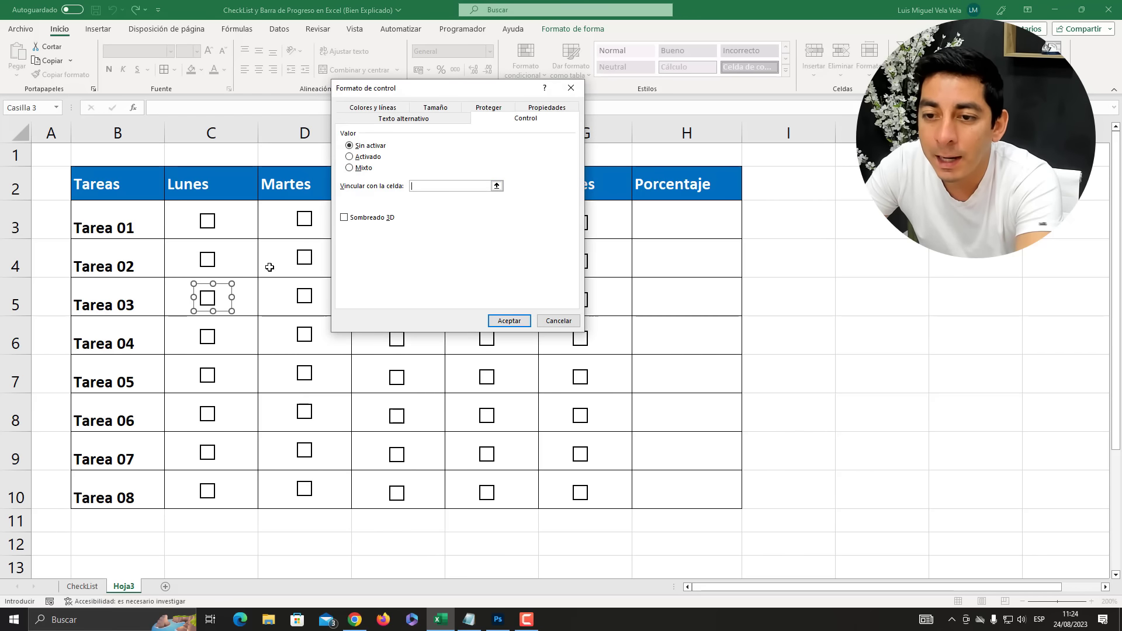
pyautogui.click(244, 304)
pyautogui.click(519, 322)
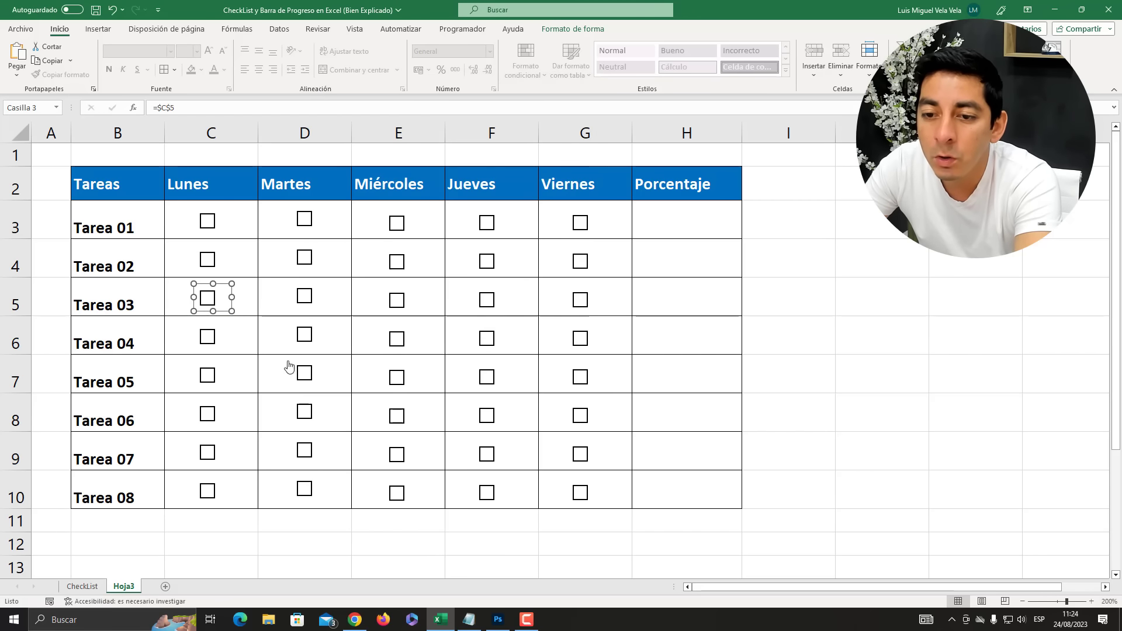
# Step: Link the Lunes check box of Tarea 04 to cell $C$6 in its control format settings
pyautogui.rightClick(208, 339)
pyautogui.click(260, 468)
pyautogui.click(438, 186)
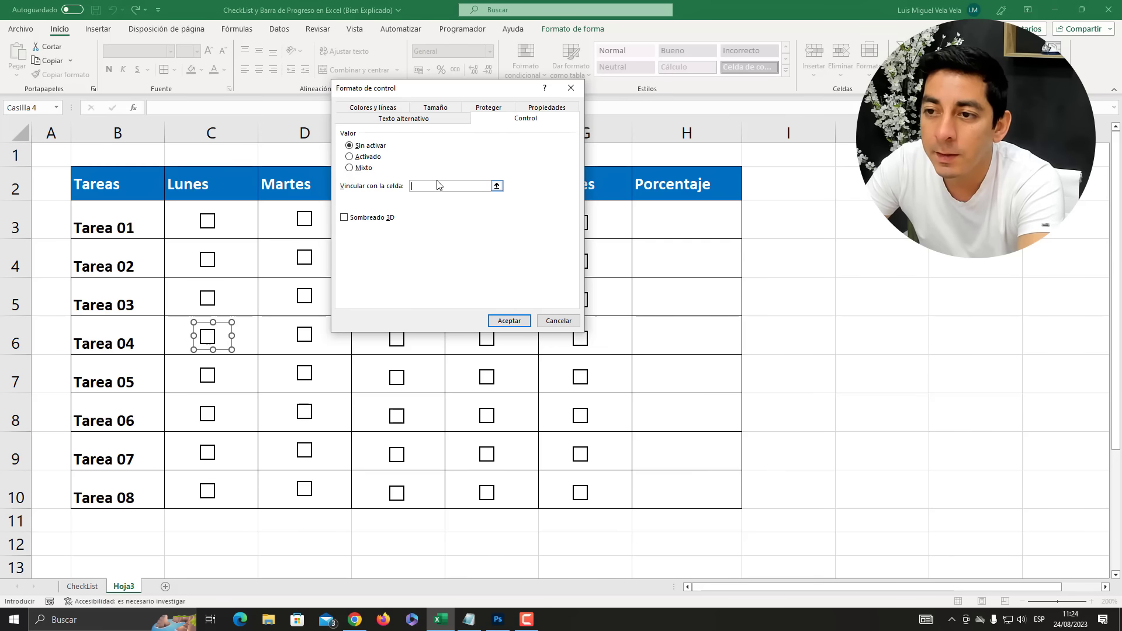
pyautogui.click(245, 324)
pyautogui.click(510, 321)
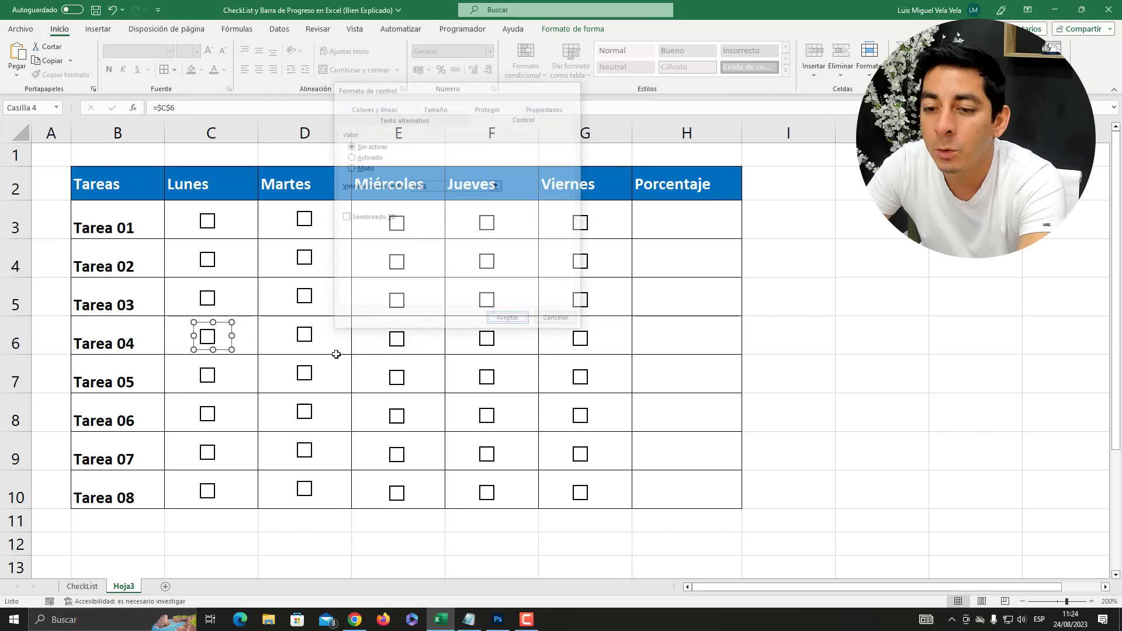
# Step: Link the Lunes check box of Tarea 05 to cell $C$7
pyautogui.rightClick(206, 376)
pyautogui.click(257, 501)
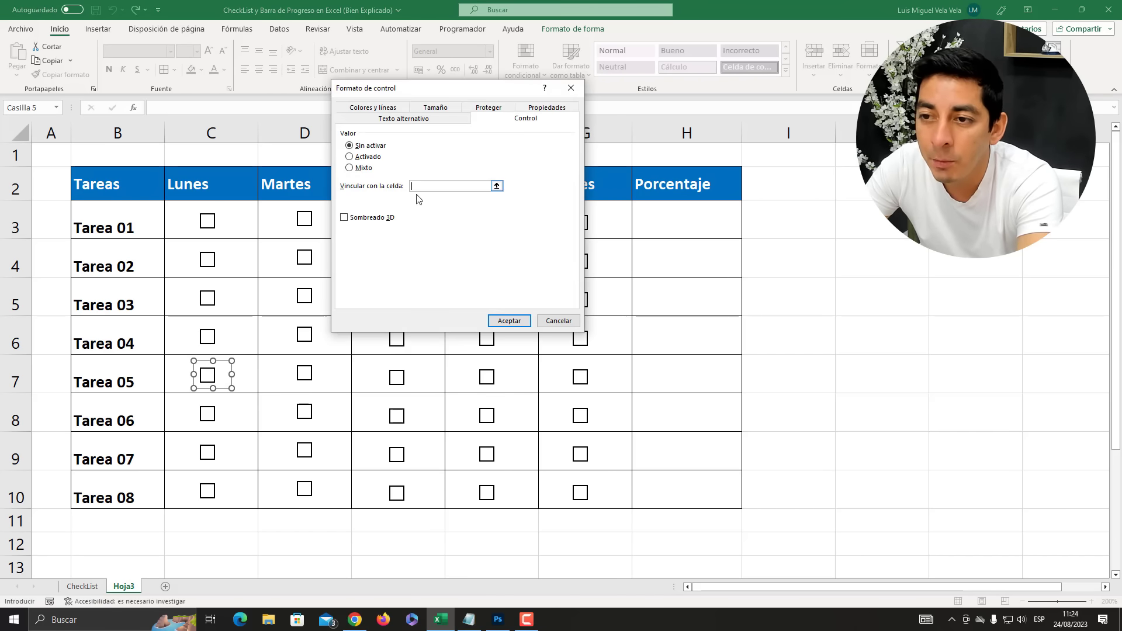
pyautogui.click(253, 380)
pyautogui.click(510, 321)
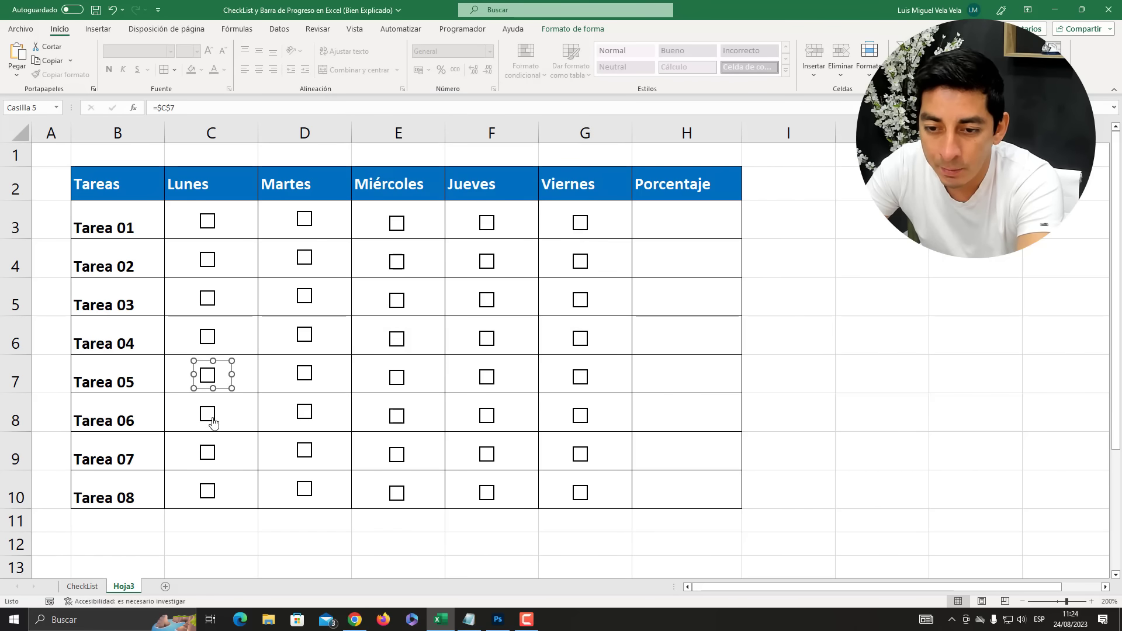
# Step: Link the Lunes check box of Tarea 06 to cell $C$8
pyautogui.rightClick(210, 416)
pyautogui.click(266, 546)
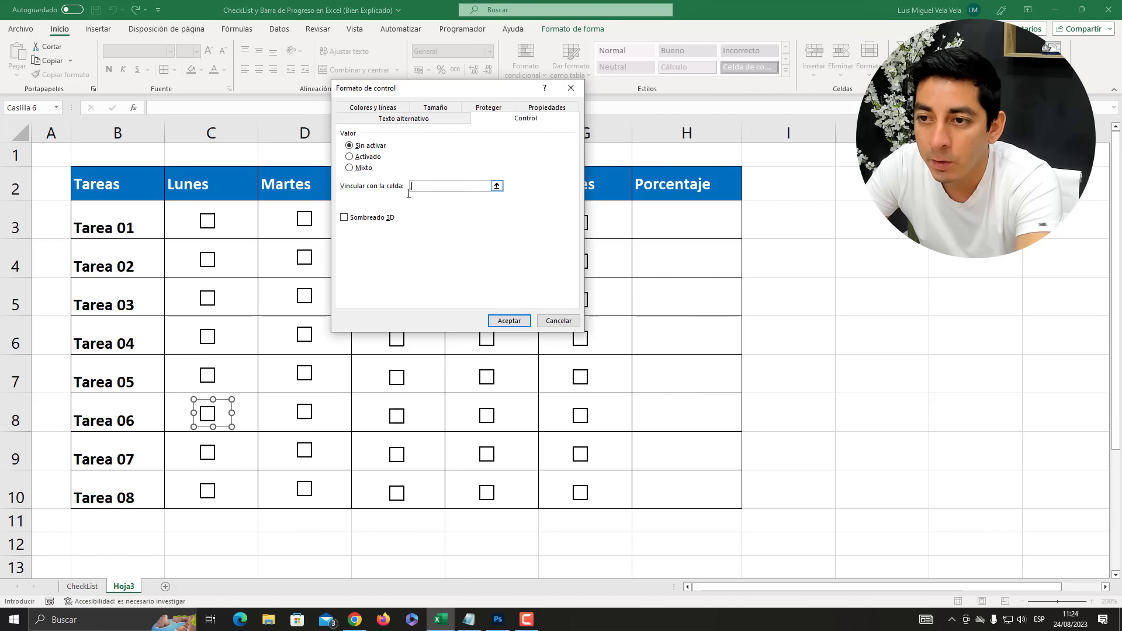
pyautogui.click(260, 418)
pyautogui.click(509, 321)
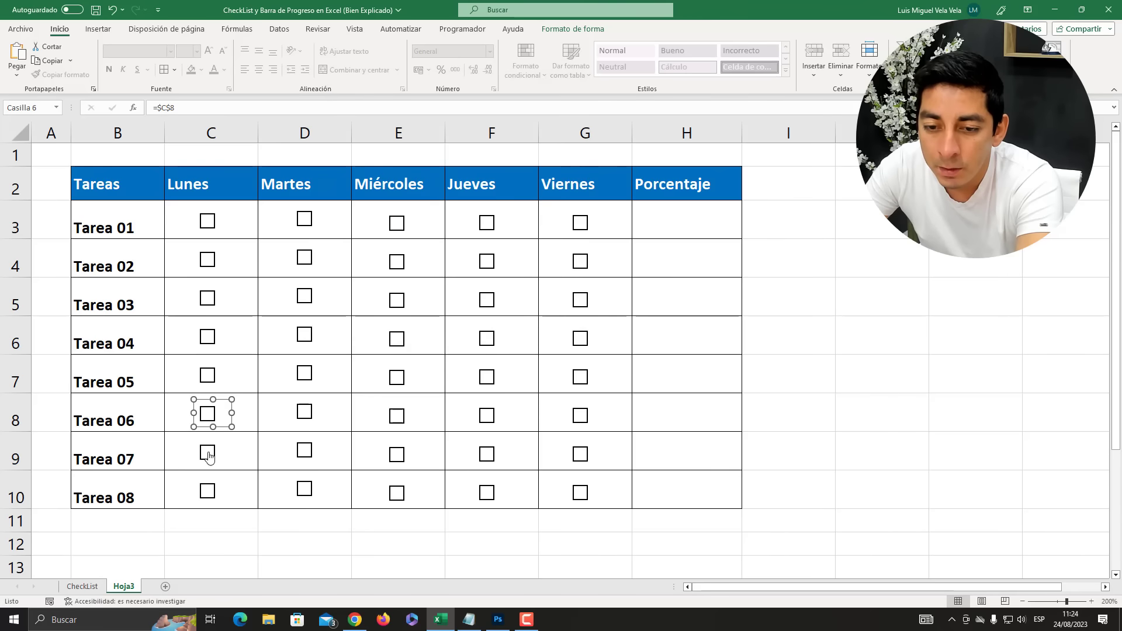
# Step: Link the Lunes check box of Tarea 07 to cell $C$9
pyautogui.rightClick(210, 452)
pyautogui.click(260, 580)
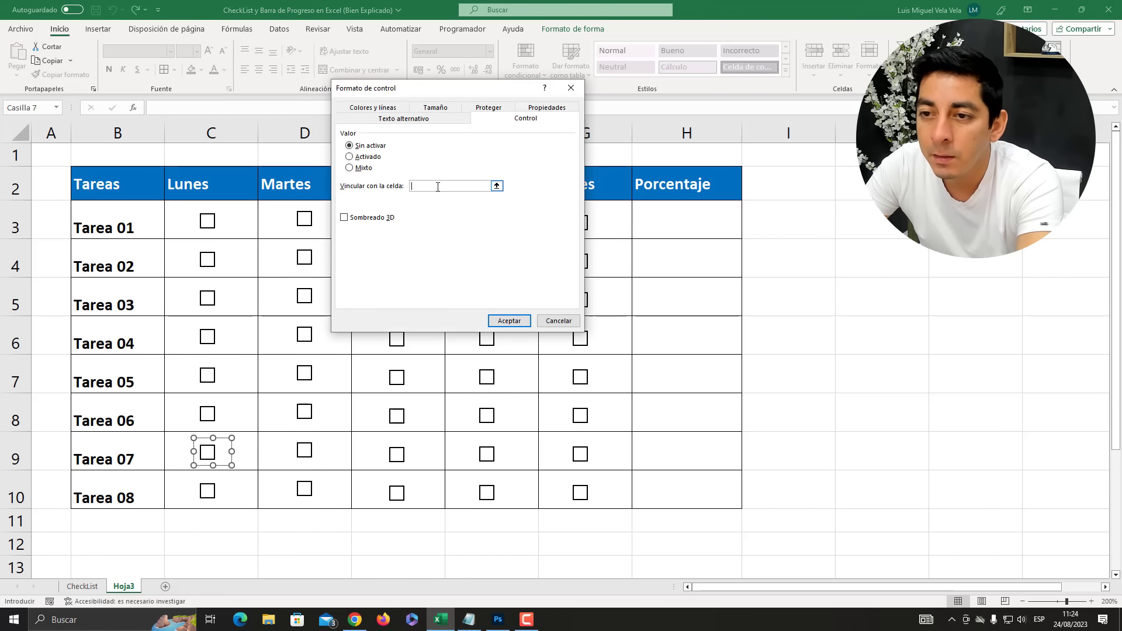
pyautogui.click(255, 451)
pyautogui.click(510, 321)
# Step: Link the Lunes check box of Tarea 08 to cell $C$10
pyautogui.rightClick(215, 490)
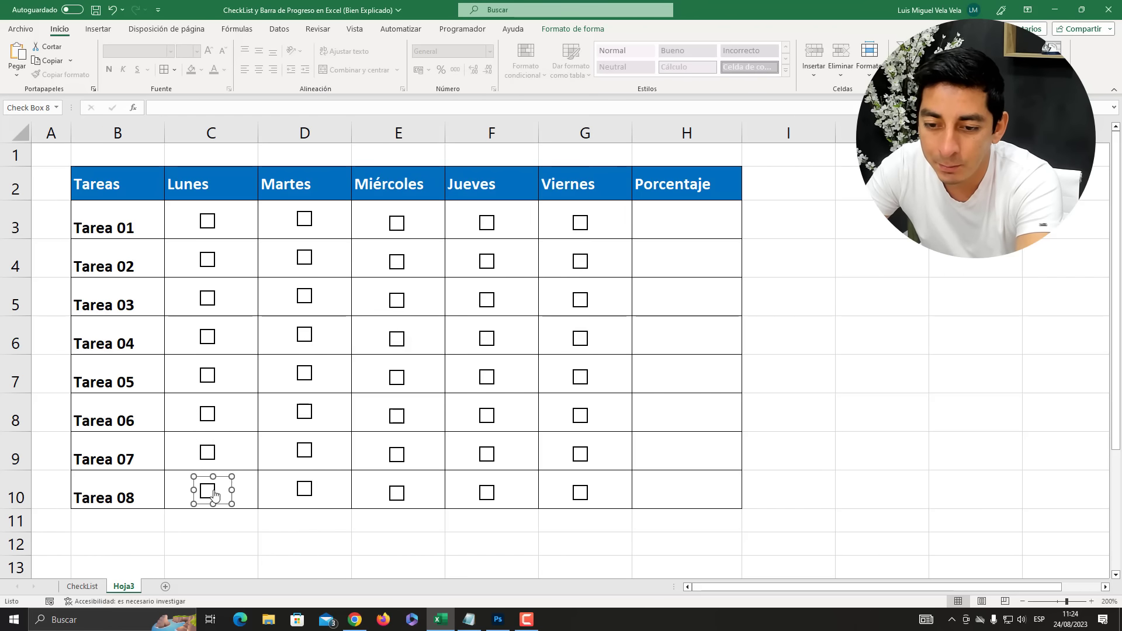
pyautogui.click(260, 483)
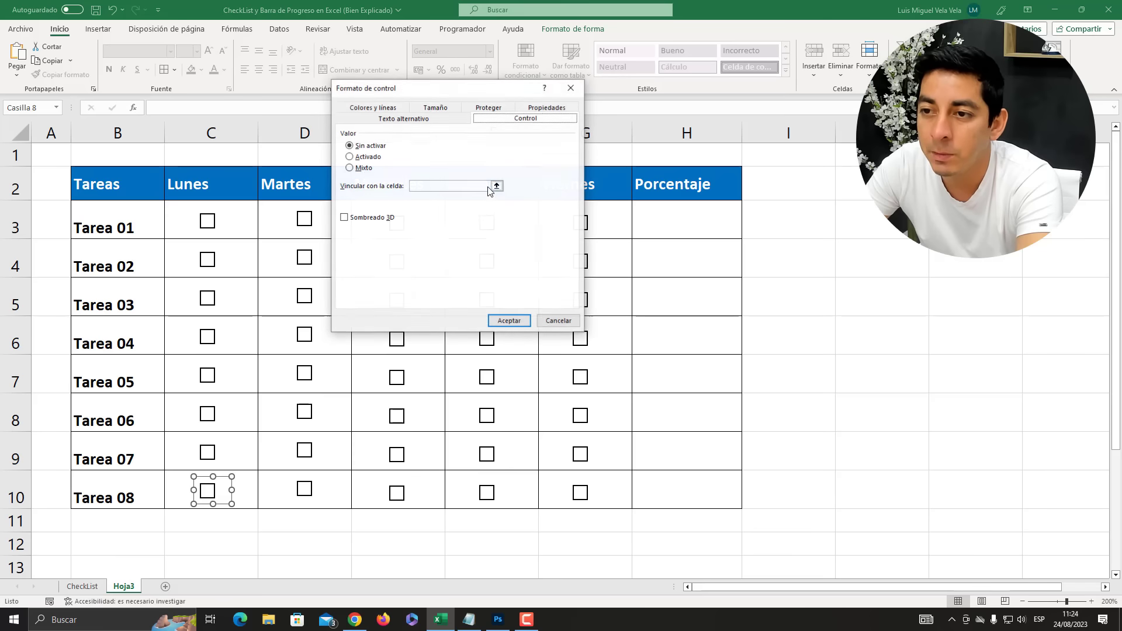
pyautogui.click(251, 498)
pyautogui.click(509, 321)
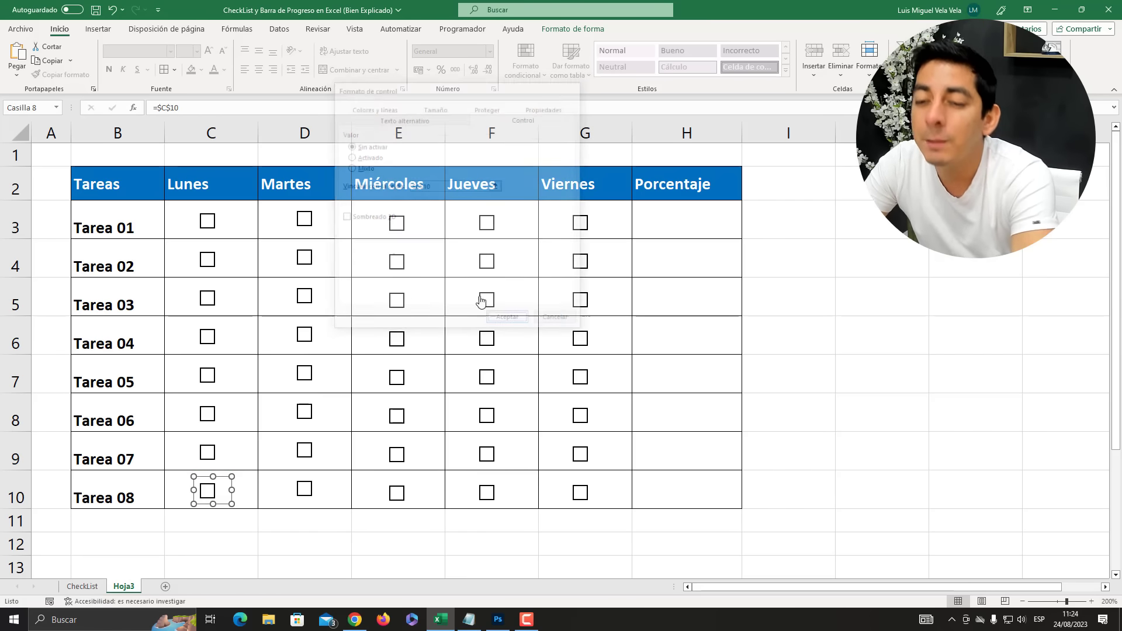
# Step: Link the Martes check box of Tarea 01 to cell $D$3 in its control format settings
pyautogui.keyDown('ctrl'); pyautogui.click(304, 219); pyautogui.keyUp('ctrl')
pyautogui.rightClick(304, 219)
pyautogui.click(325, 345)
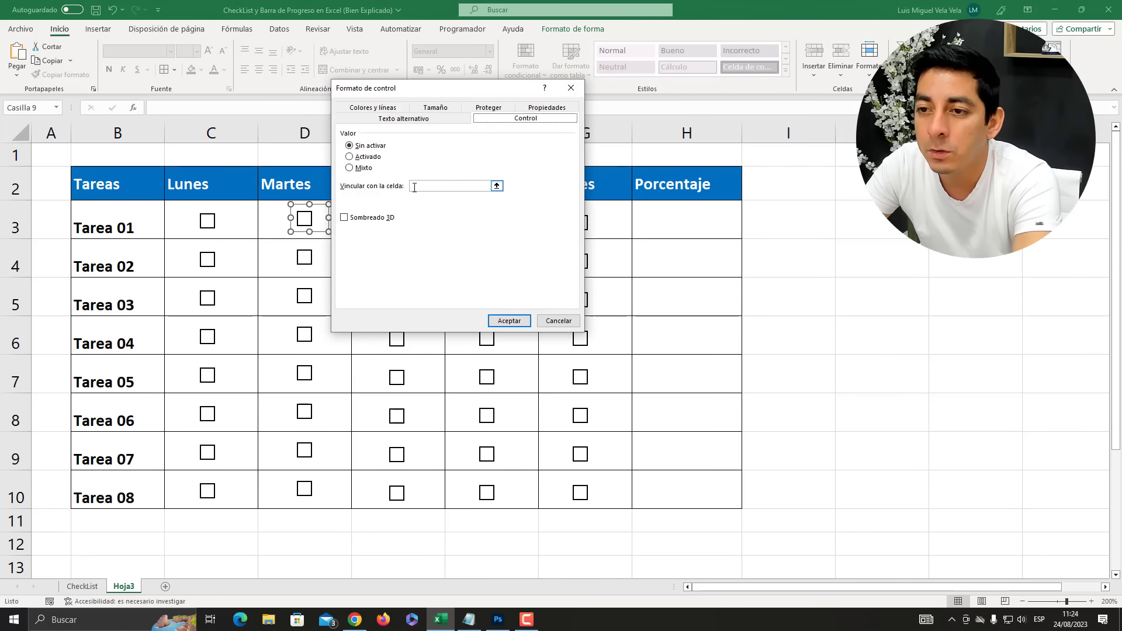
pyautogui.moveTo(413, 87); pyautogui.dragTo(605, 87)
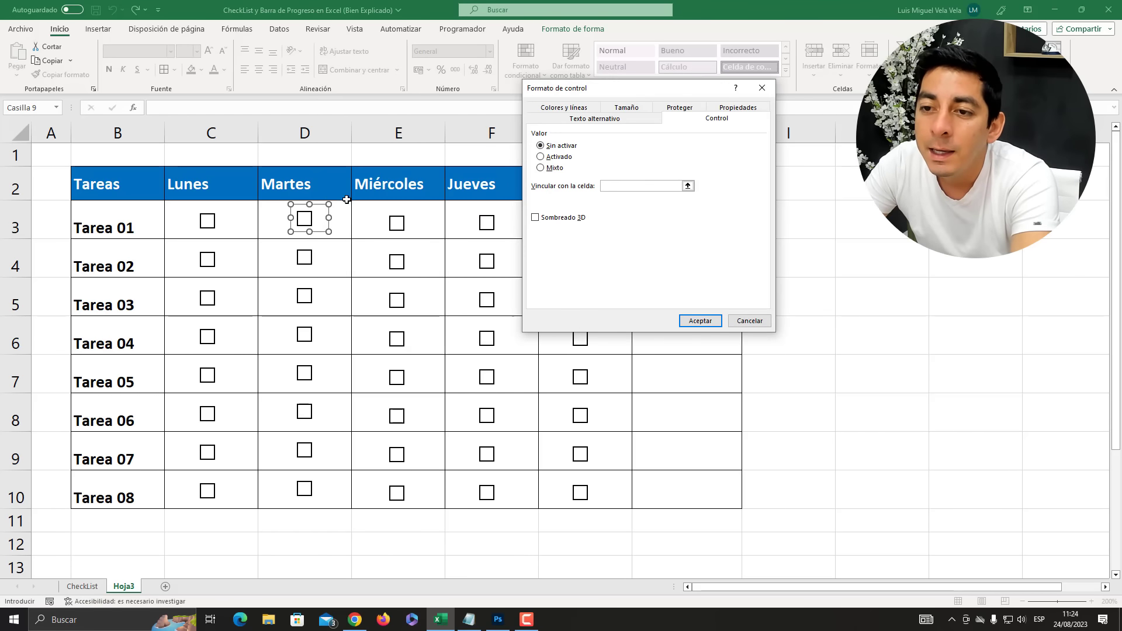
pyautogui.click(263, 221)
pyautogui.click(700, 321)
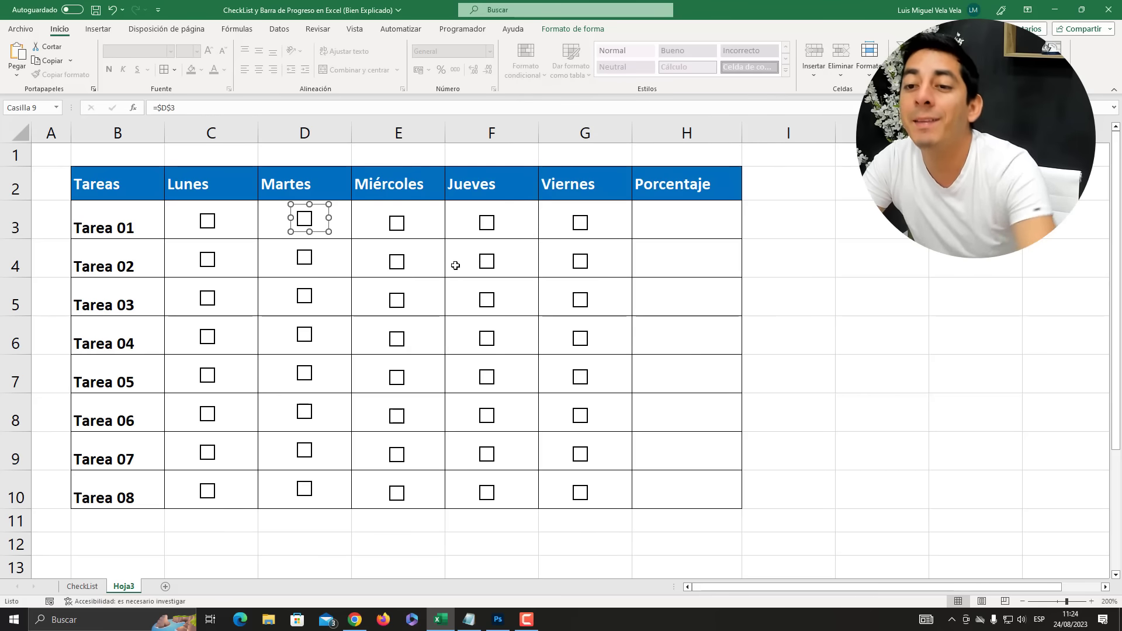
# Step: Link the Martes check box of Tarea 02 to the cell beneath it in column D
pyautogui.rightClick(308, 264)
pyautogui.click(360, 393)
pyautogui.click(344, 263)
pyautogui.click(700, 321)
# Step: Link the remaining Martes check boxes, down to Tarea 08, each to its own cell in column D
pyautogui.click(343, 321)
pyautogui.click(700, 321)
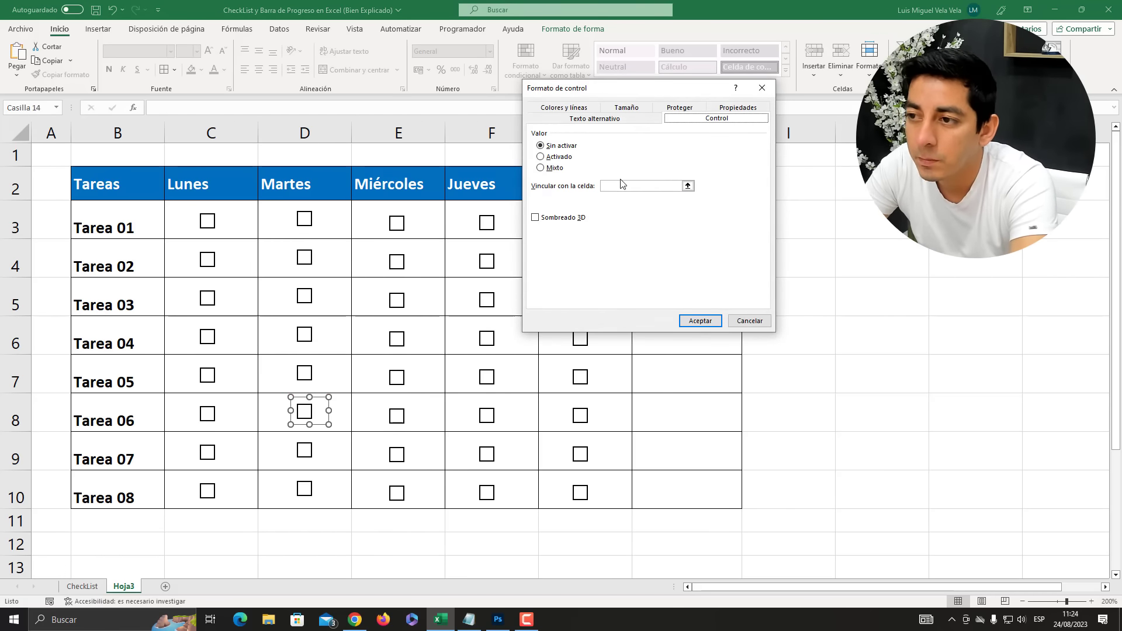
pyautogui.click(701, 321)
pyautogui.rightClick(305, 493)
pyautogui.click(361, 485)
pyautogui.click(343, 493)
pyautogui.click(700, 321)
# Step: Link the Miércoles check box of Tarea 01 to its own cell in column E
pyautogui.rightClick(397, 223)
pyautogui.click(450, 351)
pyautogui.click(700, 320)
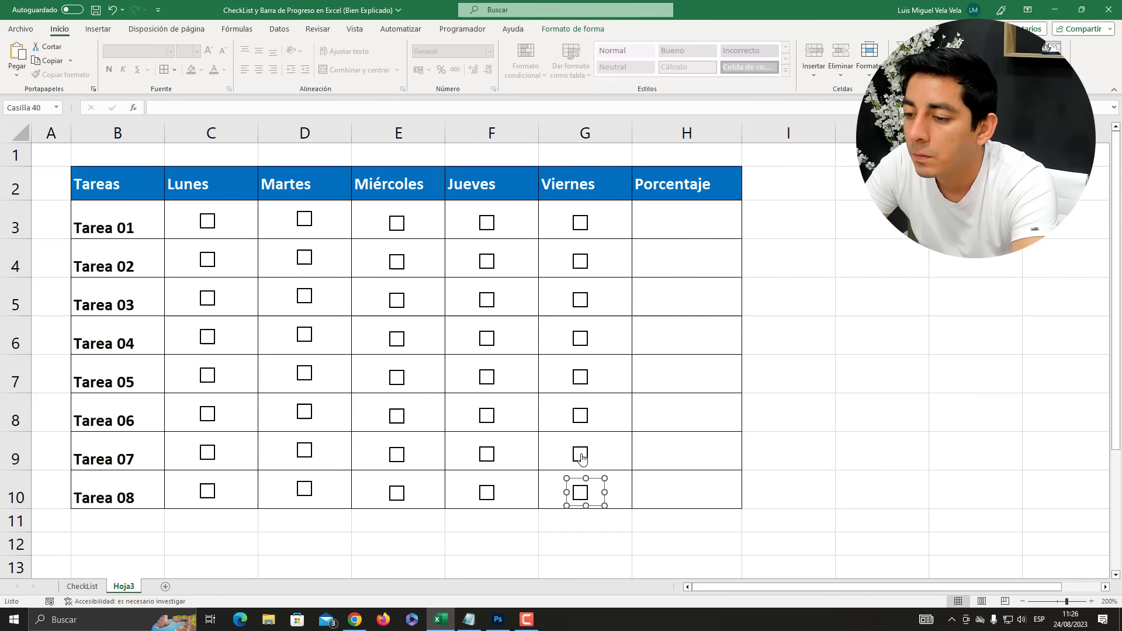
# Step: Link the Viernes check box of Tarea 08 to cell $G$10 in its control format settings
pyautogui.rightClick(581, 454)
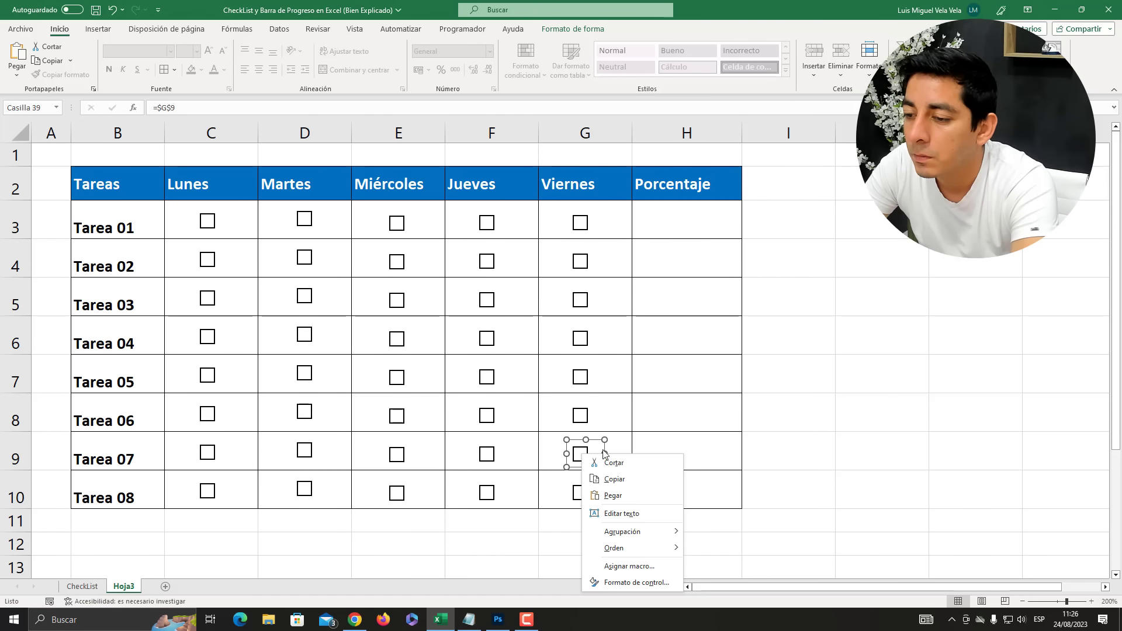
pyautogui.click(754, 355)
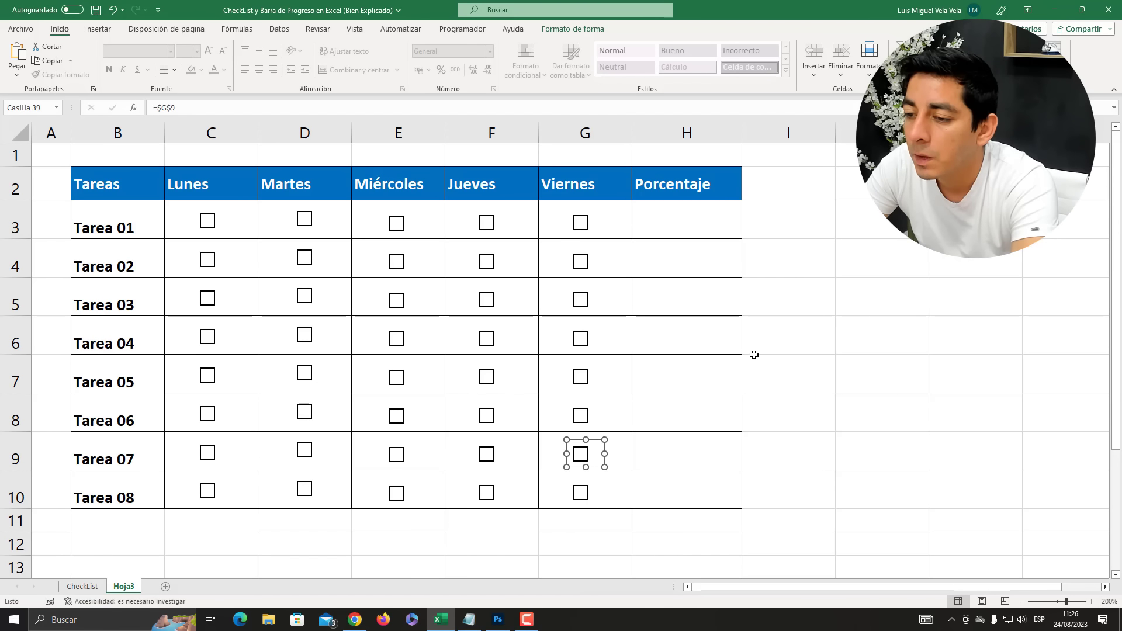
pyautogui.rightClick(580, 496)
pyautogui.click(635, 485)
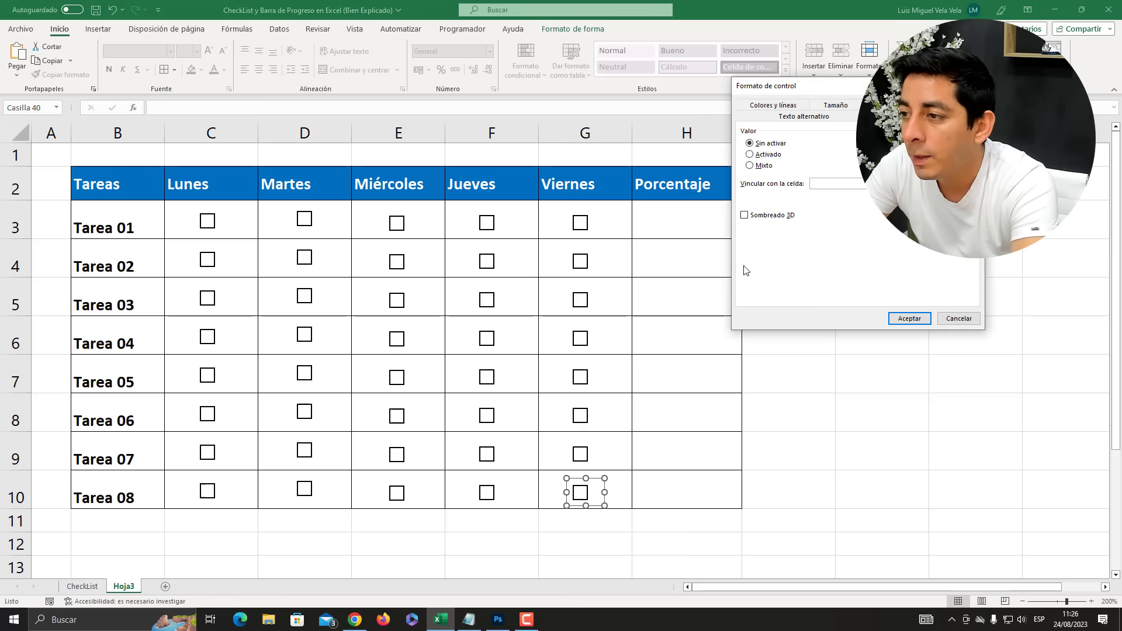
pyautogui.click(819, 185)
pyautogui.click(627, 492)
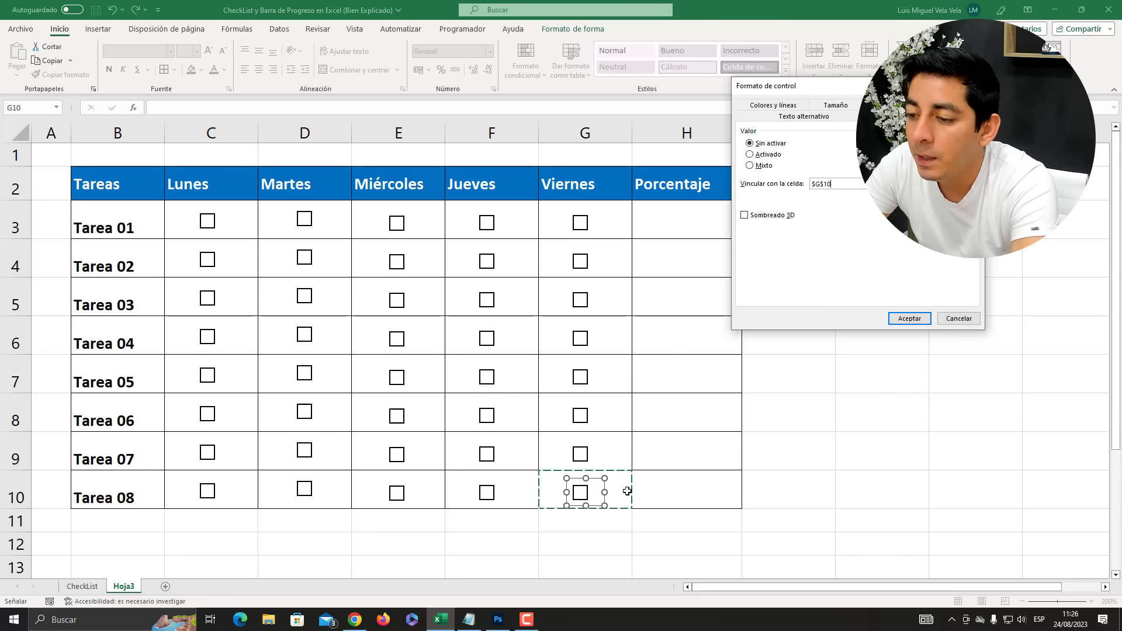
pyautogui.click(910, 319)
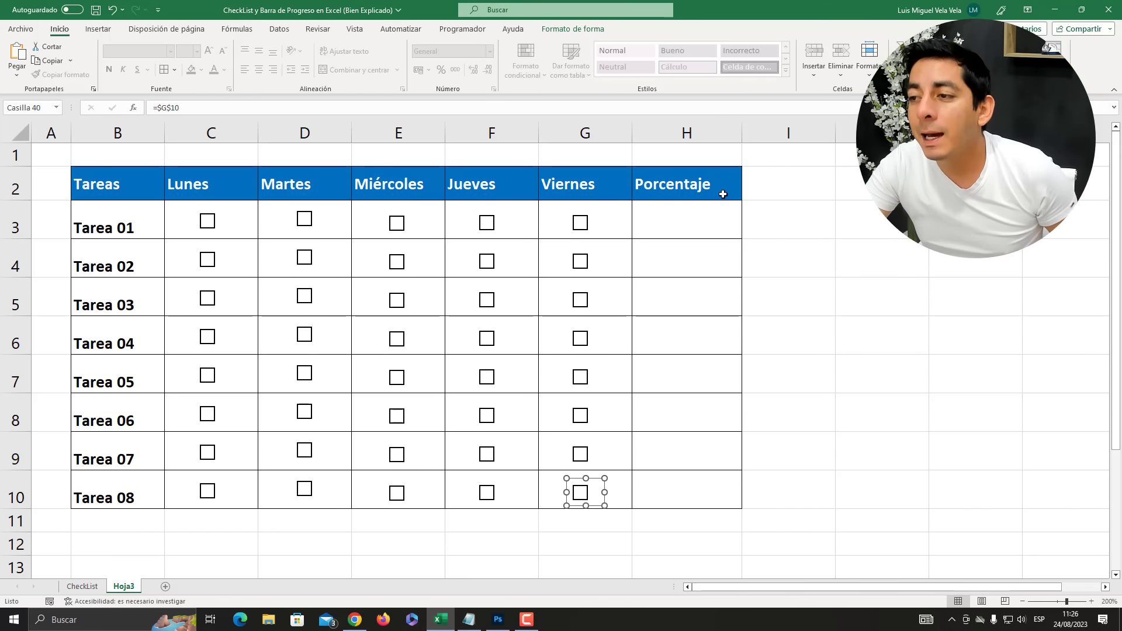
# Step: Widen the Porcentaje column H to roughly twice the width of a weekday column
pyautogui.moveTo(742, 133); pyautogui.dragTo(829, 133)
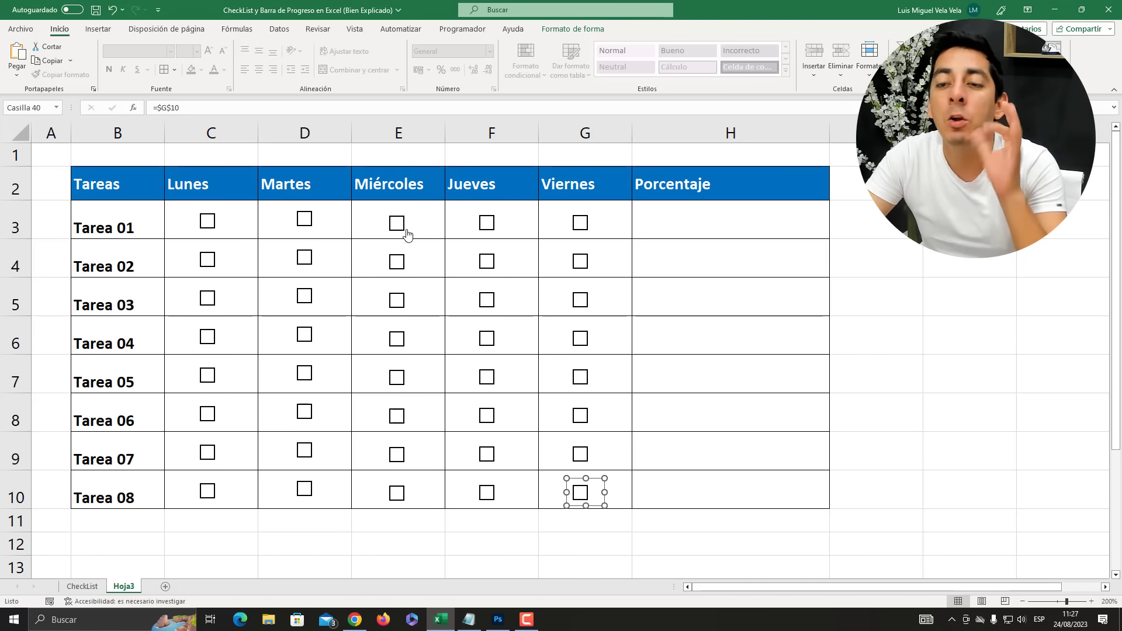
pyautogui.click(759, 228)
pyautogui.click(748, 254)
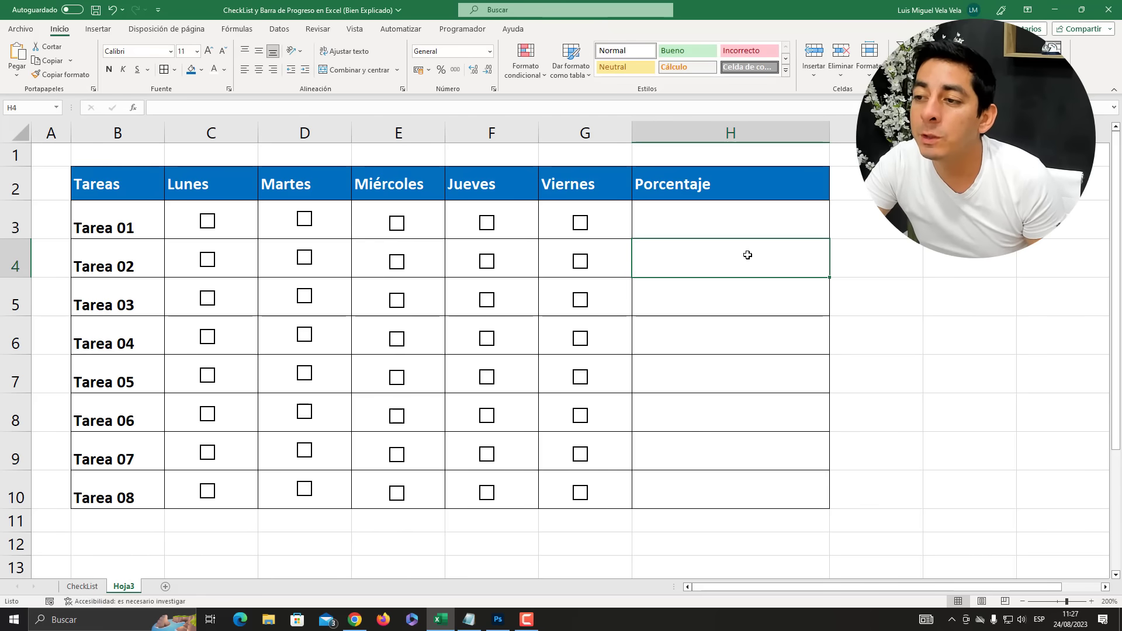
# Step: Tick all the Lunes check boxes from Tarea 01 to Tarea 08
pyautogui.click(208, 222)
pyautogui.click(210, 261)
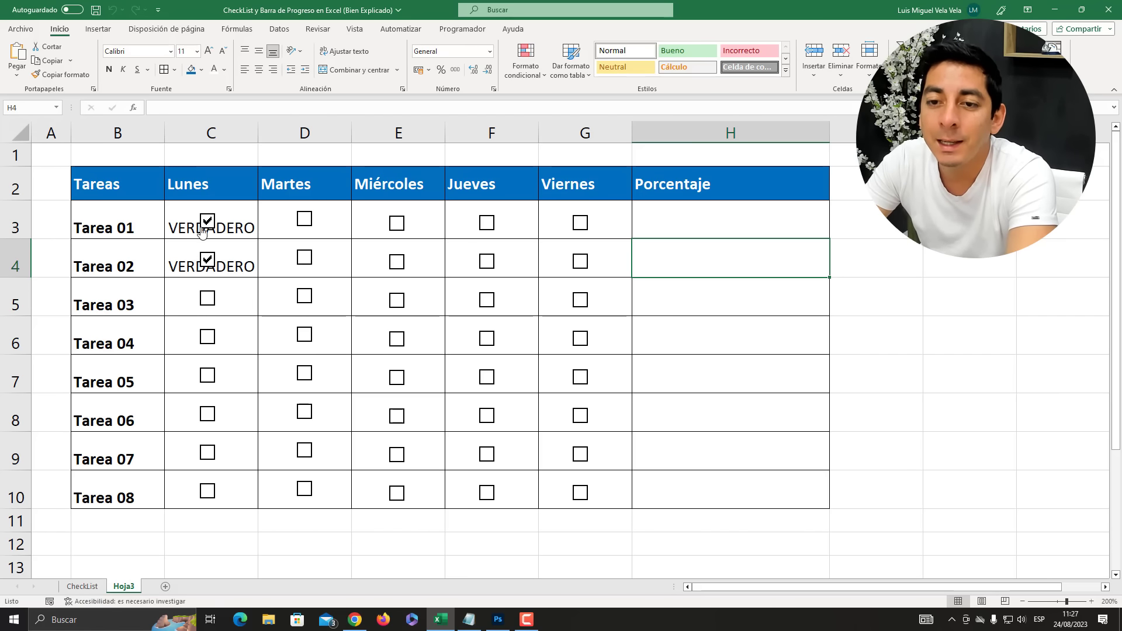
pyautogui.click(207, 298)
pyautogui.click(207, 337)
pyautogui.click(207, 375)
pyautogui.click(208, 414)
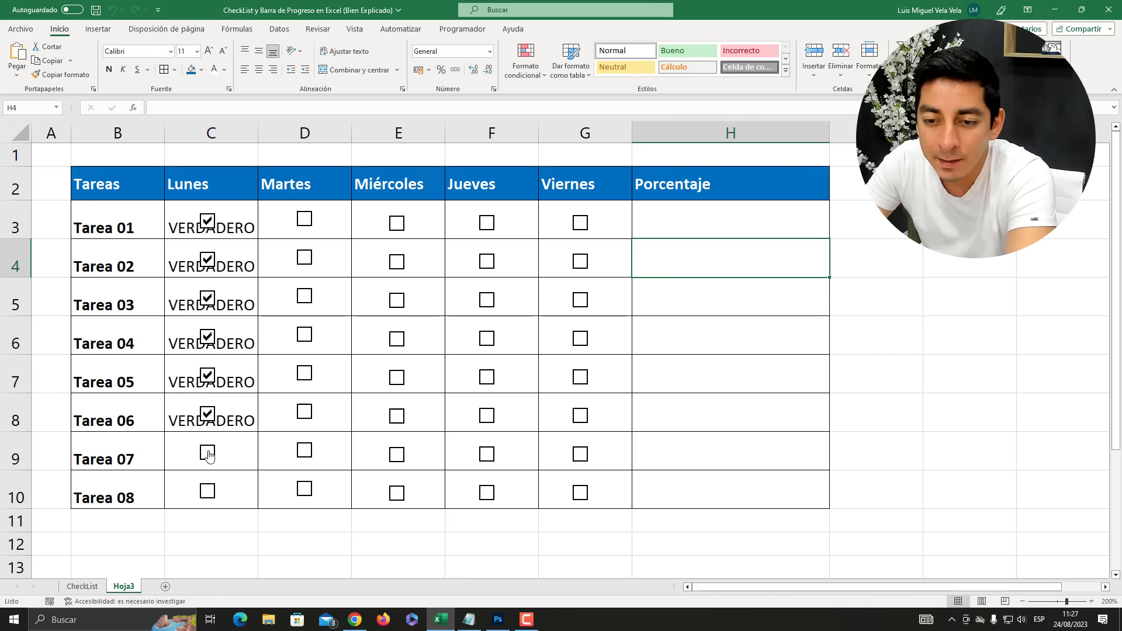
pyautogui.click(207, 453)
pyautogui.click(207, 491)
# Step: Tick all the Martes check boxes from Tarea 01 to Tarea 08
pyautogui.click(305, 220)
pyautogui.click(305, 259)
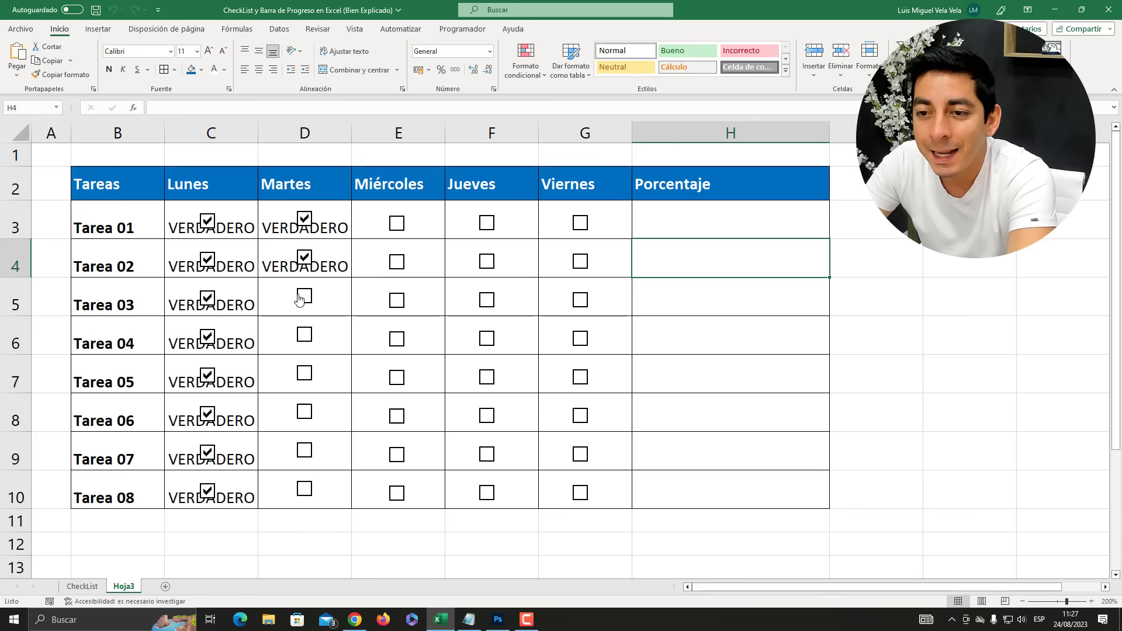
pyautogui.click(304, 297)
pyautogui.click(304, 336)
pyautogui.click(305, 374)
pyautogui.click(305, 414)
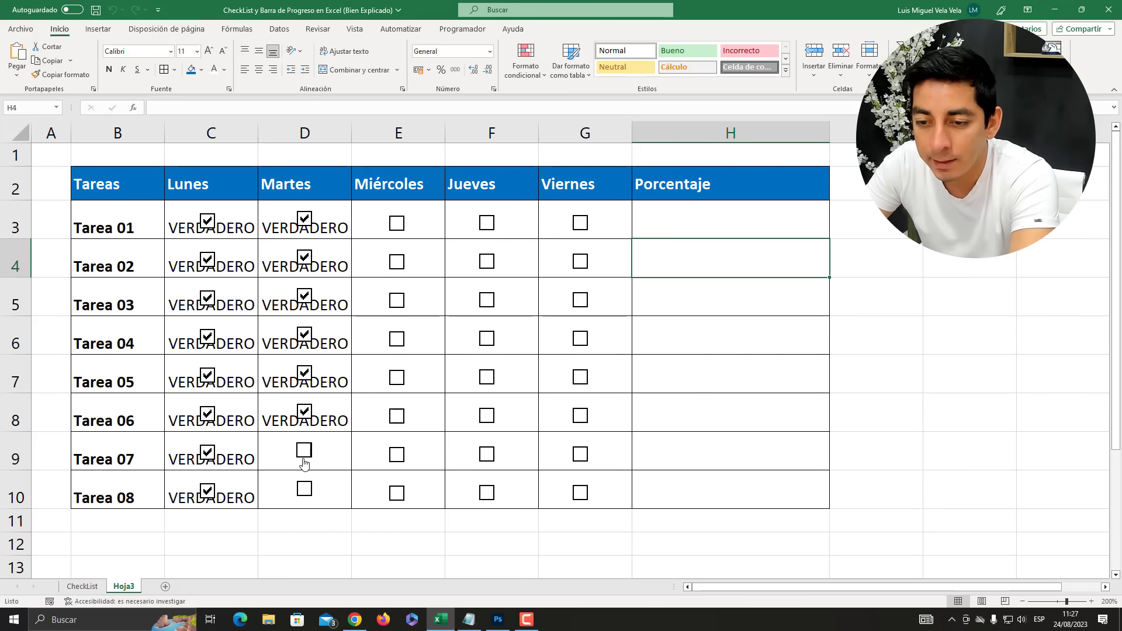
pyautogui.click(305, 452)
pyautogui.click(304, 491)
# Step: Tick all the Miércoles check boxes from Tarea 08 up to Tarea 01
pyautogui.click(397, 493)
pyautogui.click(397, 455)
pyautogui.click(397, 415)
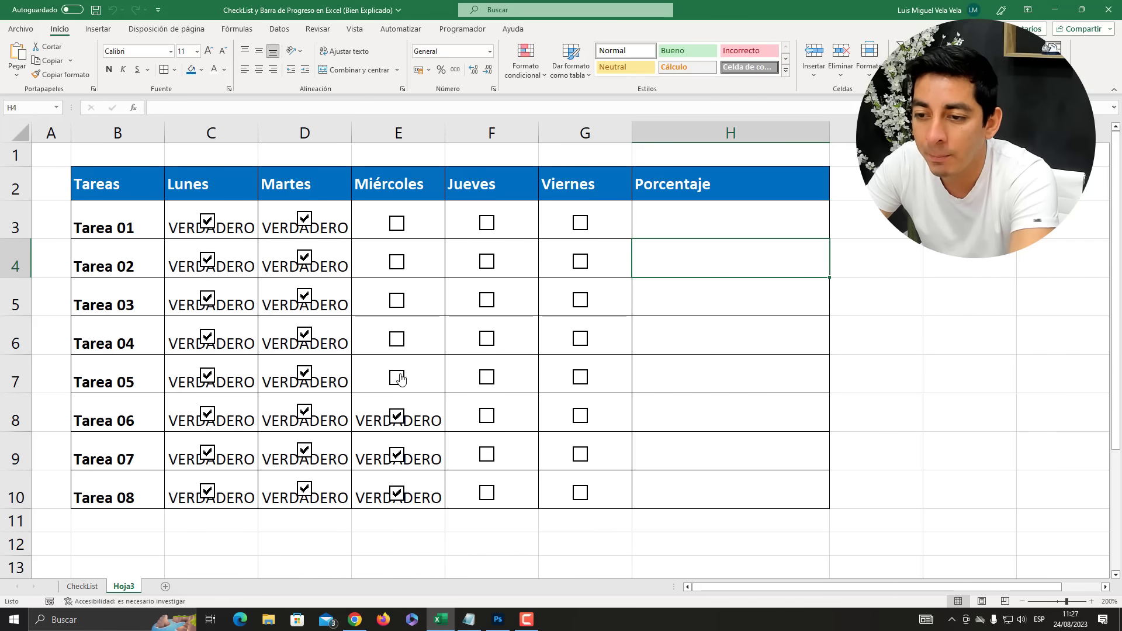
pyautogui.click(397, 378)
pyautogui.click(396, 339)
pyautogui.click(397, 301)
pyautogui.click(397, 262)
pyautogui.click(398, 223)
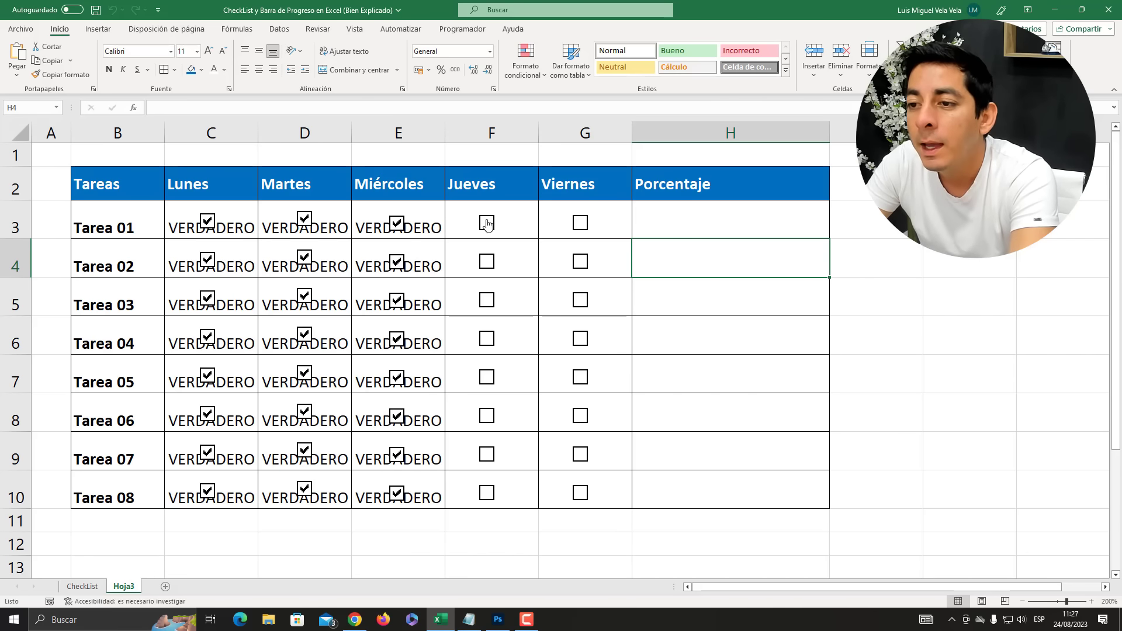
# Step: Tick all the Jueves check boxes from Tarea 01 to Tarea 08
pyautogui.click(487, 223)
pyautogui.click(487, 262)
pyautogui.click(487, 301)
pyautogui.click(487, 339)
pyautogui.click(487, 385)
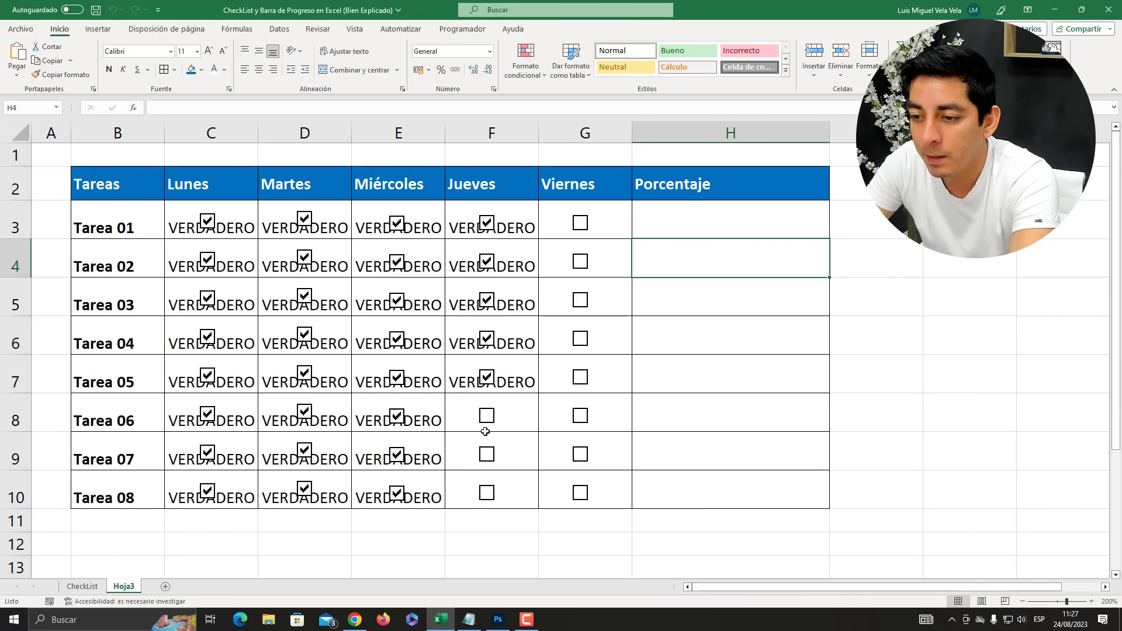
pyautogui.moveTo(486, 428); pyautogui.dragTo(487, 459)
pyautogui.click(488, 460)
pyautogui.click(488, 497)
pyautogui.click(494, 422)
# Step: Tick all the Viernes check boxes from Tarea 08 up to Tarea 01
pyautogui.click(580, 493)
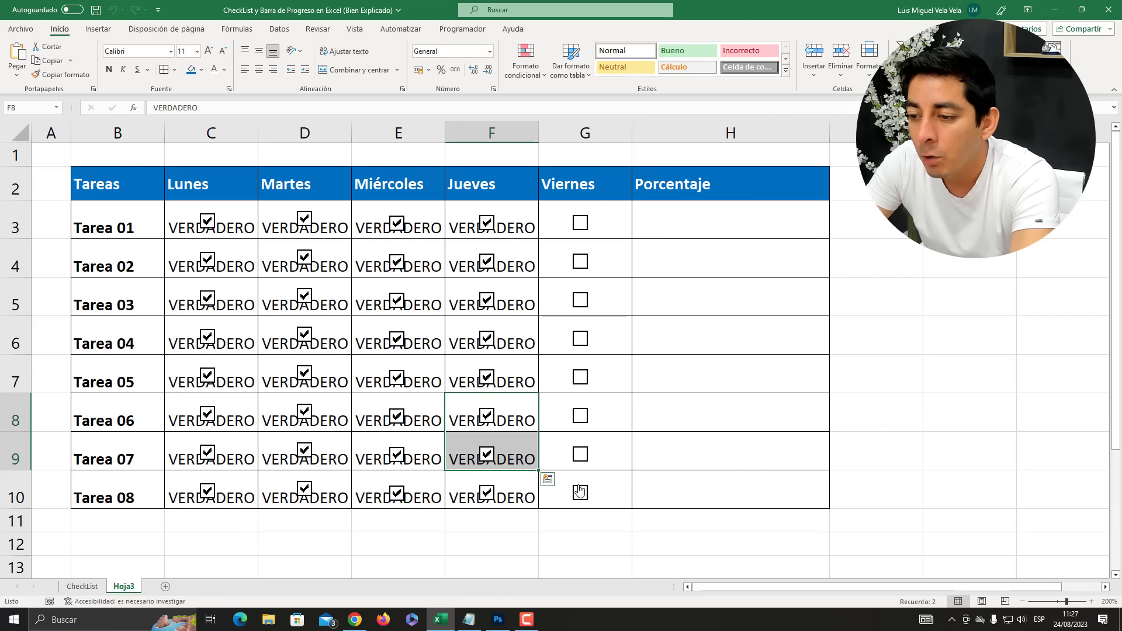
pyautogui.click(580, 455)
pyautogui.click(580, 416)
pyautogui.click(581, 376)
pyautogui.click(579, 338)
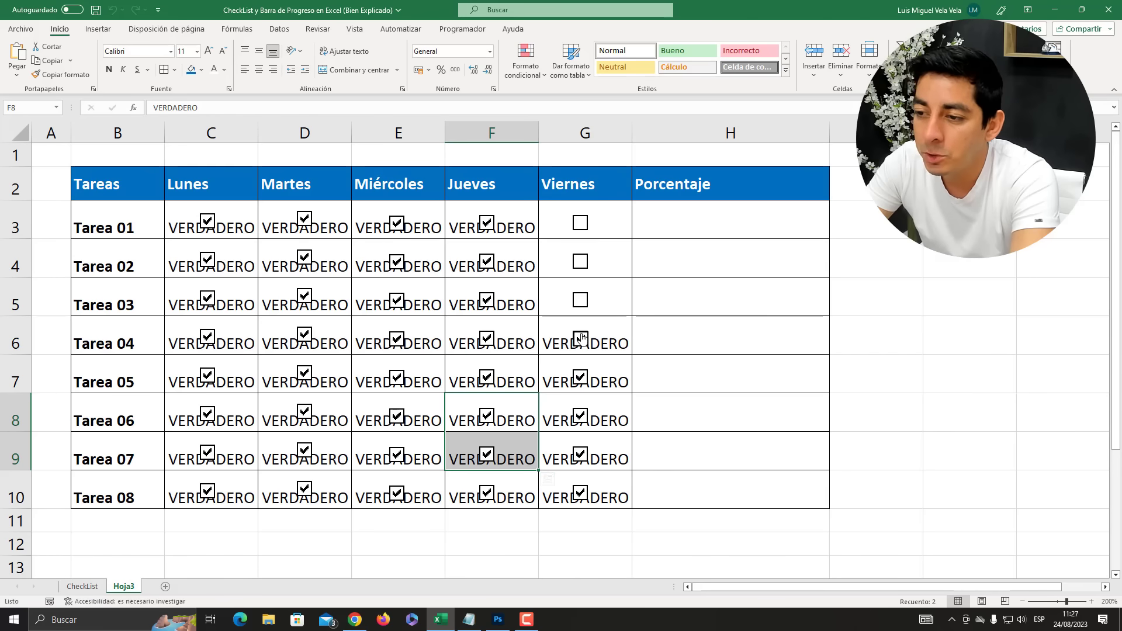
pyautogui.click(580, 300)
pyautogui.click(580, 262)
pyautogui.click(580, 223)
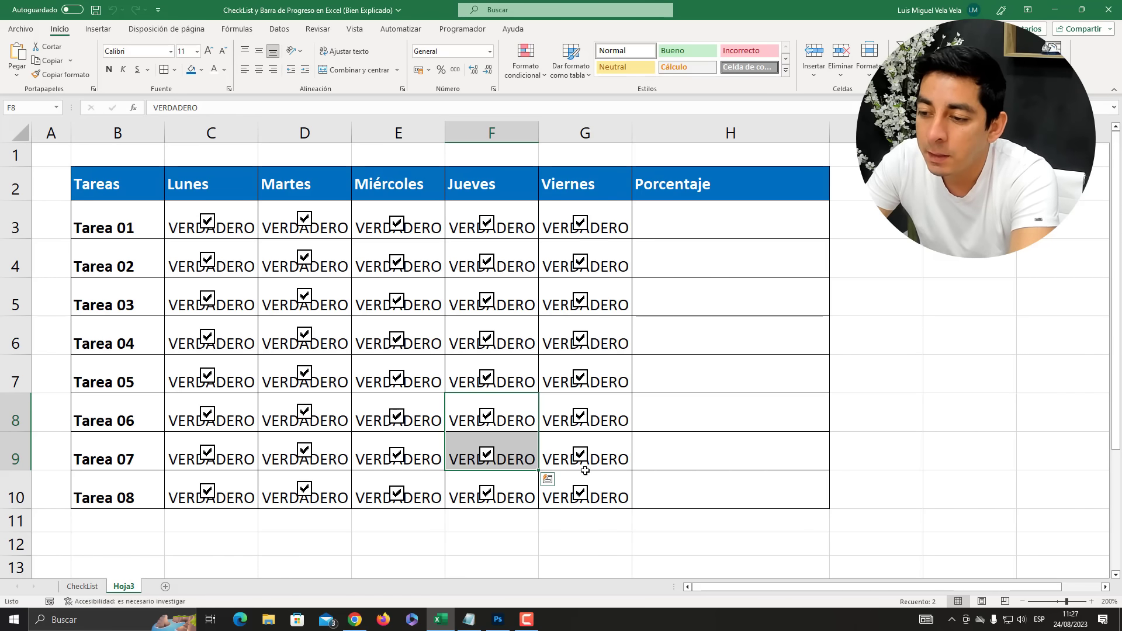
# Step: Clear all the Viernes check boxes from Tarea 08 up to Tarea 01, setting their linked cells to FALSO
pyautogui.click(580, 493)
pyautogui.click(580, 454)
pyautogui.click(580, 416)
pyautogui.click(580, 379)
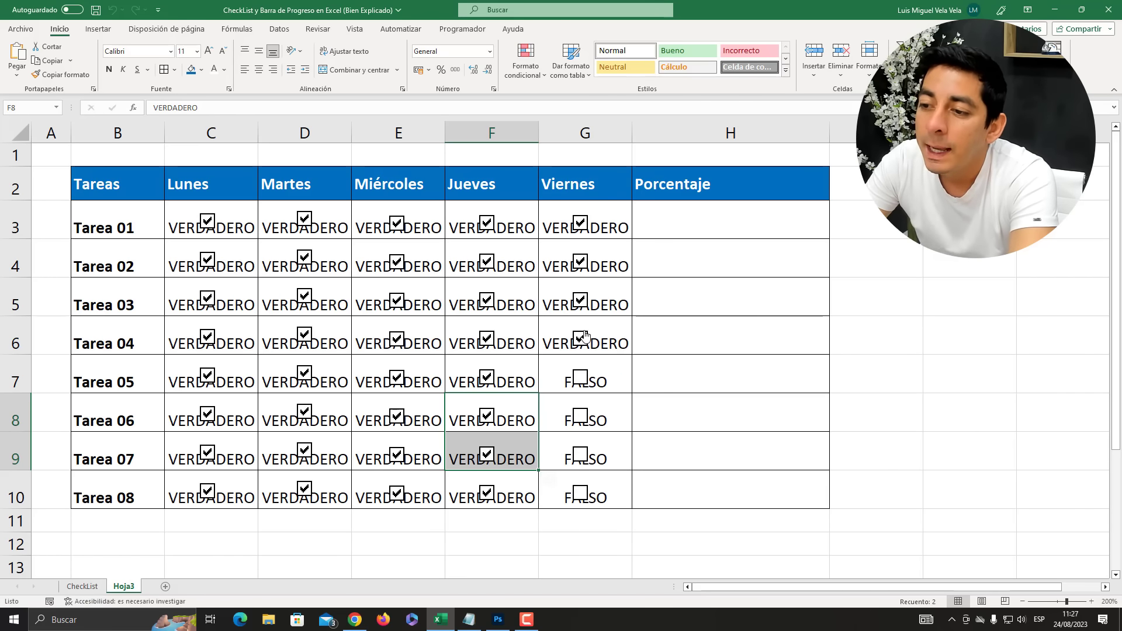
pyautogui.click(580, 339)
pyautogui.click(580, 299)
pyautogui.click(580, 261)
pyautogui.click(580, 223)
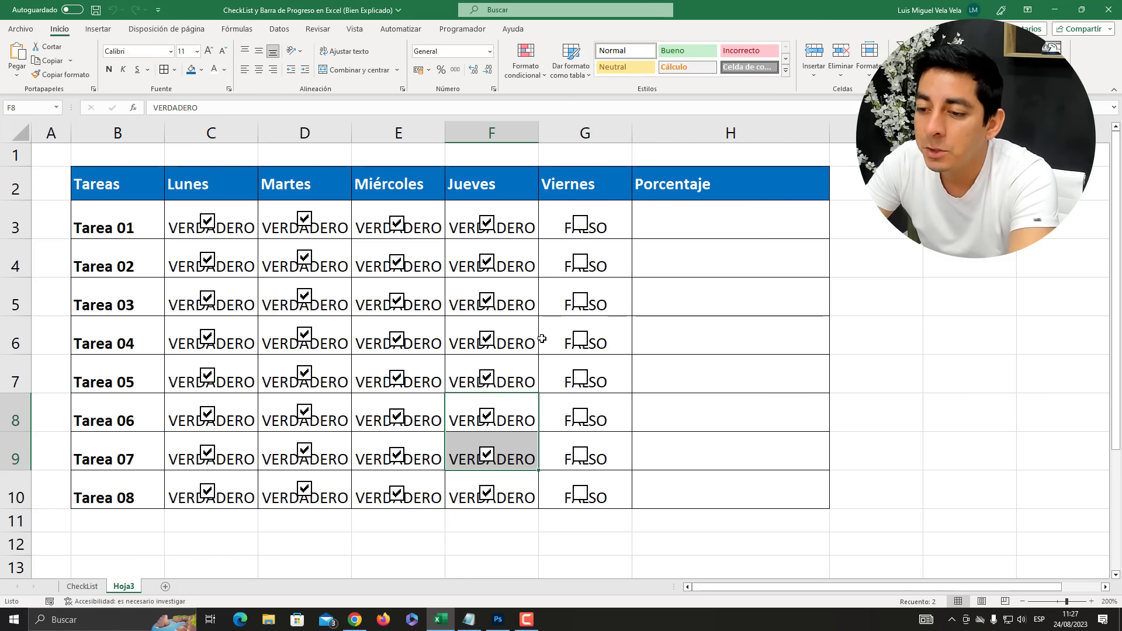
# Step: Clear all the Jueves check boxes from Tarea 08 up to Tarea 01, setting their linked cells to FALSO
pyautogui.click(487, 493)
pyautogui.click(486, 454)
pyautogui.click(486, 414)
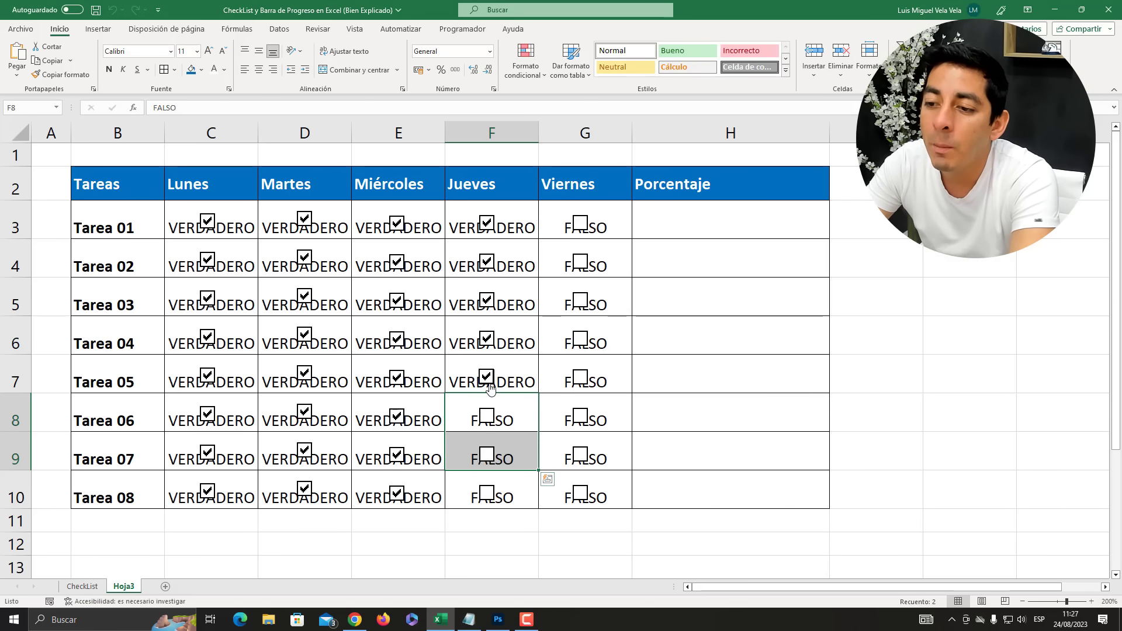
pyautogui.click(487, 377)
pyautogui.click(486, 338)
pyautogui.click(486, 300)
pyautogui.click(483, 260)
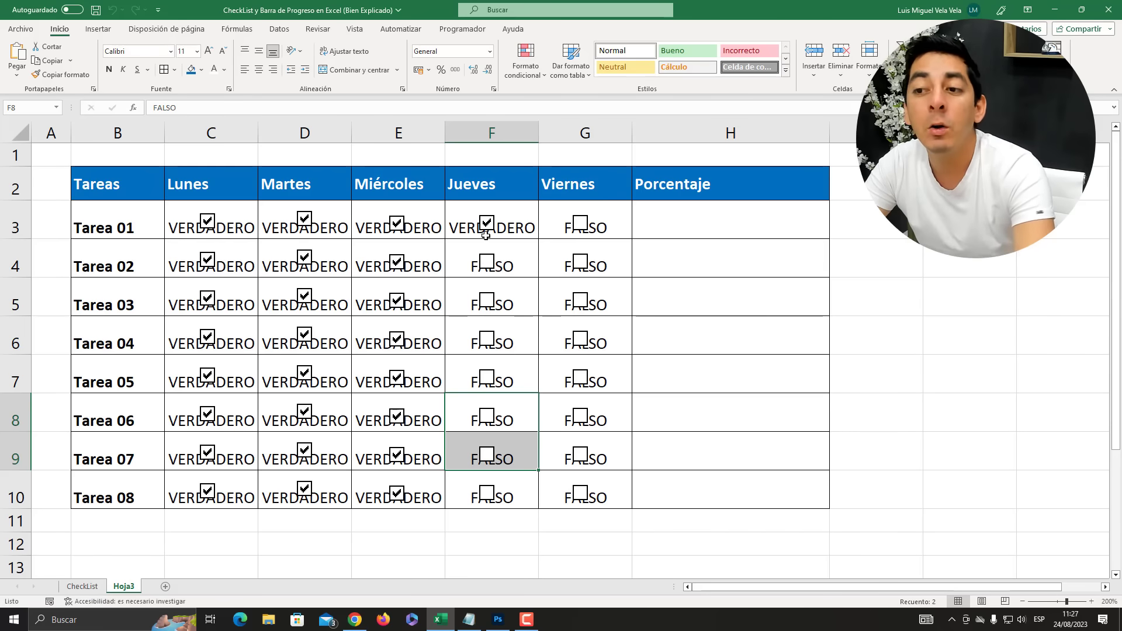
pyautogui.click(487, 224)
# Step: Clear all the Miércoles check boxes from Tarea 08 up to Tarea 01, setting their linked cells to FALSO
pyautogui.click(396, 492)
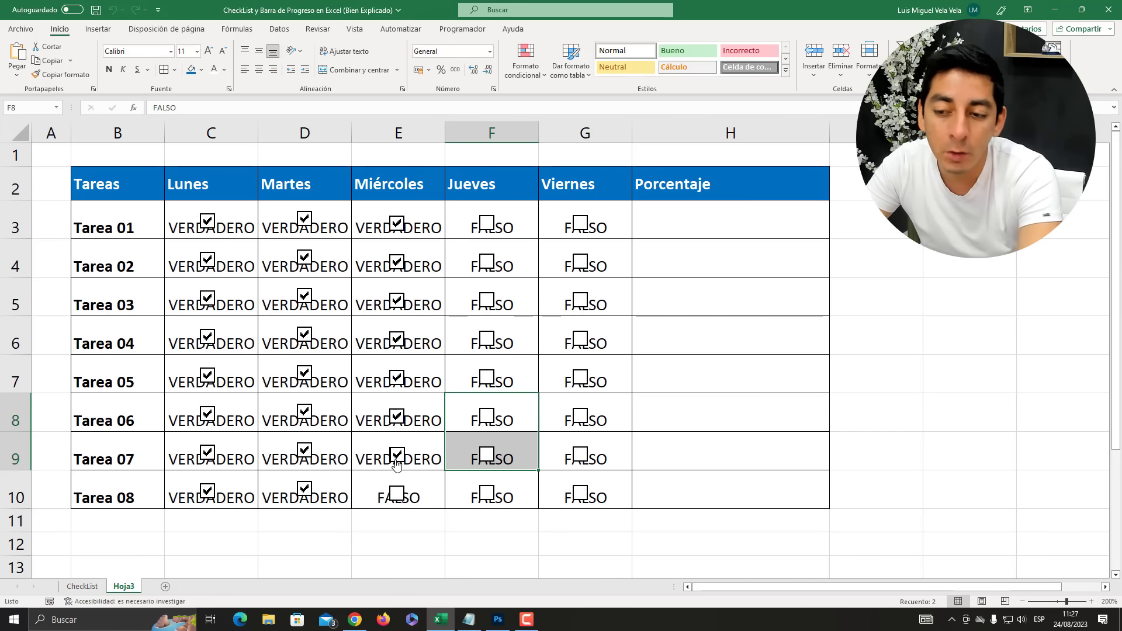
pyautogui.click(395, 459)
pyautogui.click(399, 423)
pyautogui.click(398, 383)
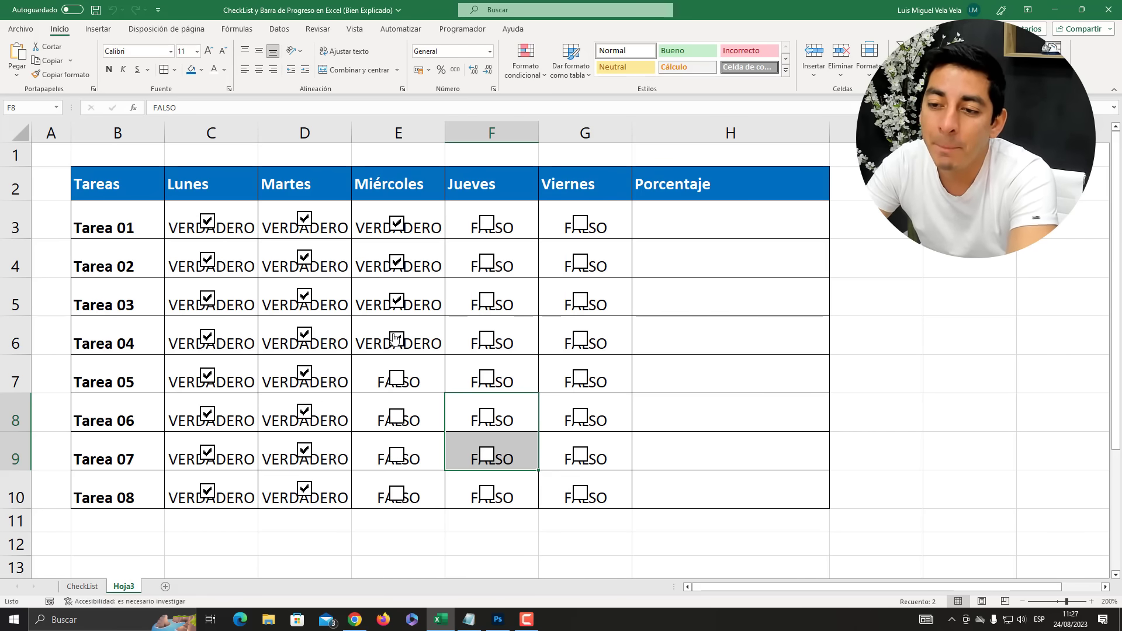
pyautogui.click(397, 344)
pyautogui.click(397, 305)
pyautogui.click(397, 267)
pyautogui.click(401, 229)
# Step: Clear all the Martes check boxes from Tarea 01 down to Tarea 08, setting their linked cells to FALSO
pyautogui.click(304, 221)
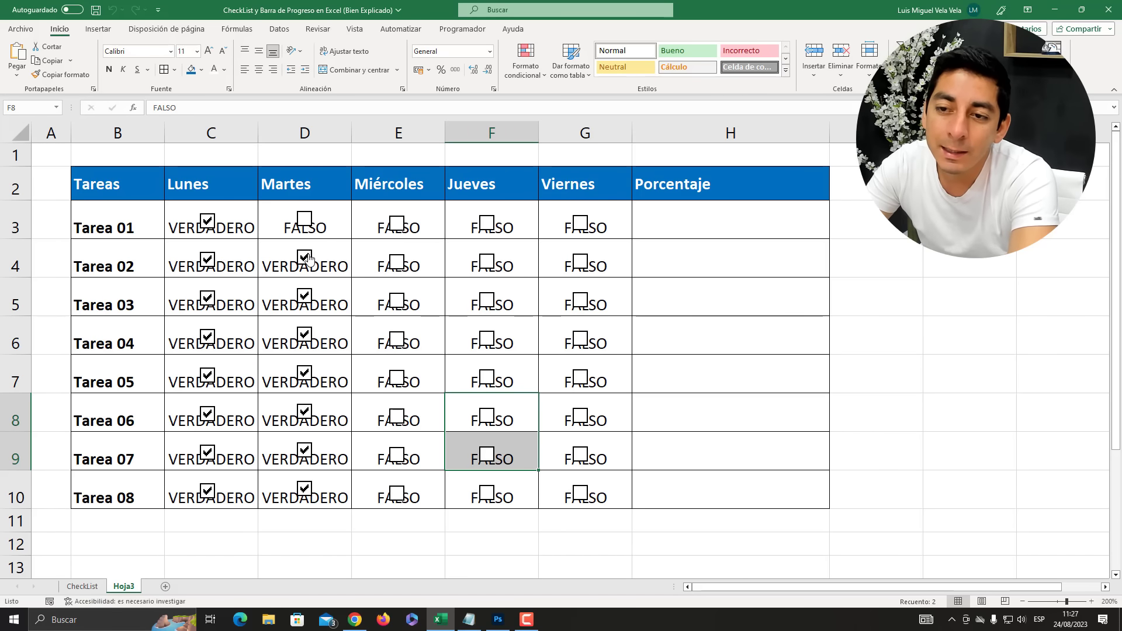
pyautogui.click(304, 259)
pyautogui.click(304, 299)
pyautogui.click(304, 337)
pyautogui.click(304, 374)
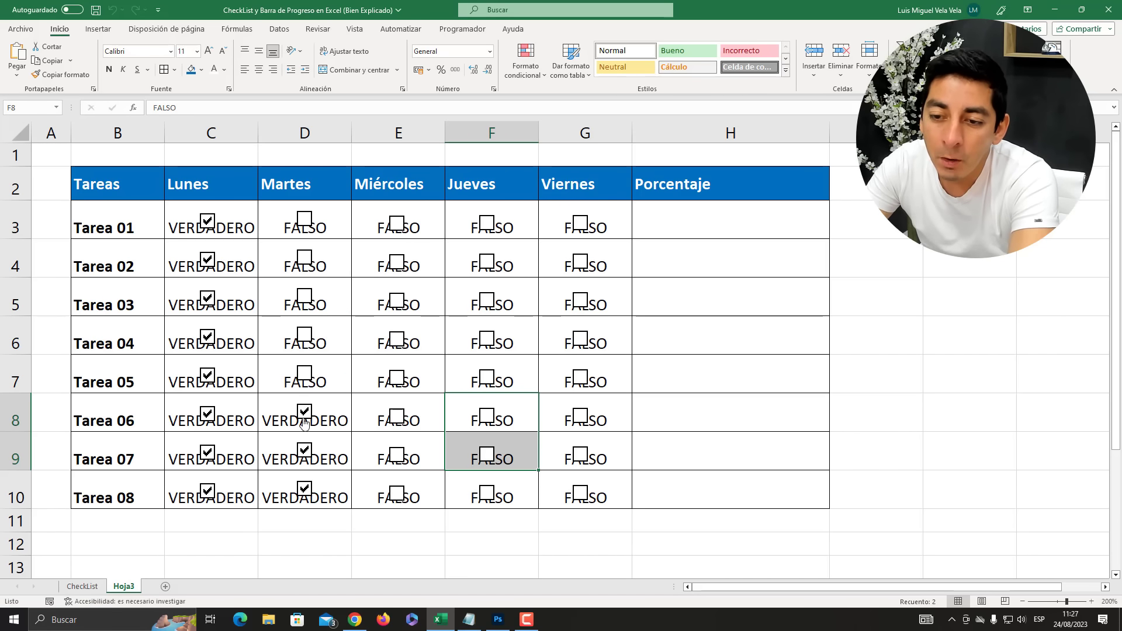
pyautogui.click(304, 413)
pyautogui.click(304, 451)
pyautogui.click(304, 504)
pyautogui.click(304, 502)
# Step: Clear all the Lunes check boxes for Tarea 01 to Tarea 08, setting their linked cells to FALSO
pyautogui.click(207, 492)
pyautogui.click(207, 454)
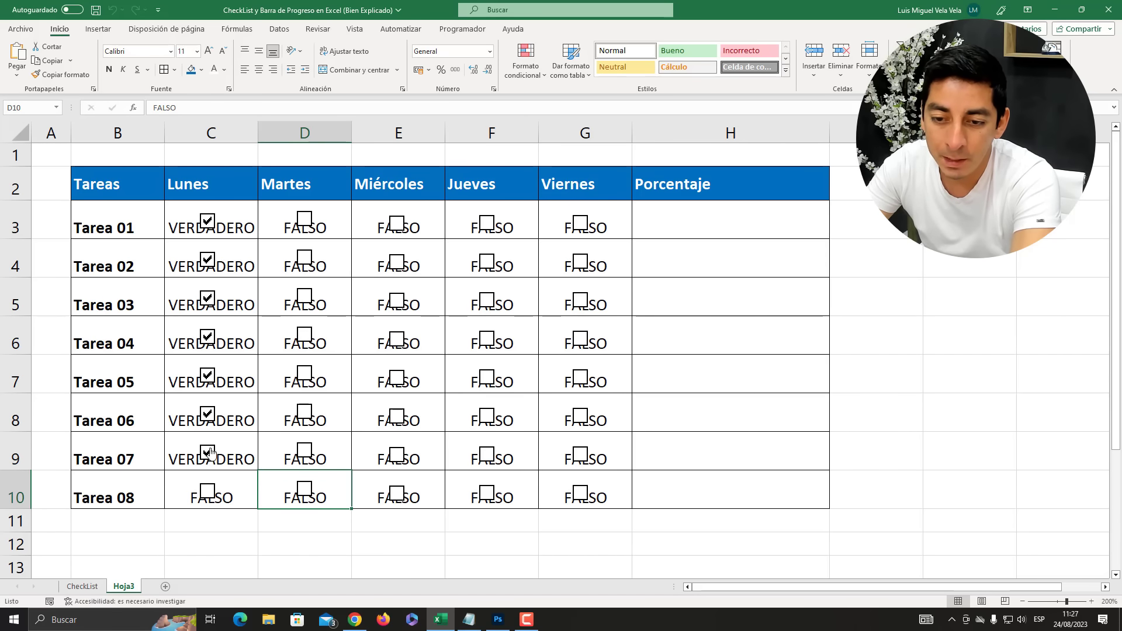
pyautogui.click(207, 415)
pyautogui.click(210, 375)
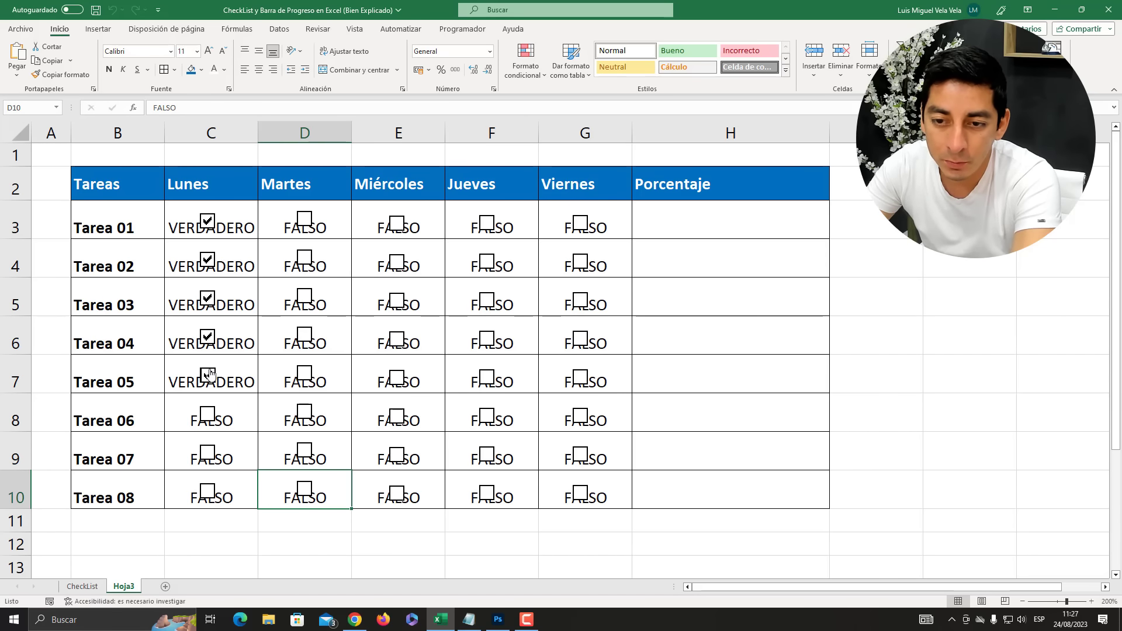
pyautogui.click(210, 303)
pyautogui.click(208, 278)
pyautogui.click(209, 338)
pyautogui.click(207, 222)
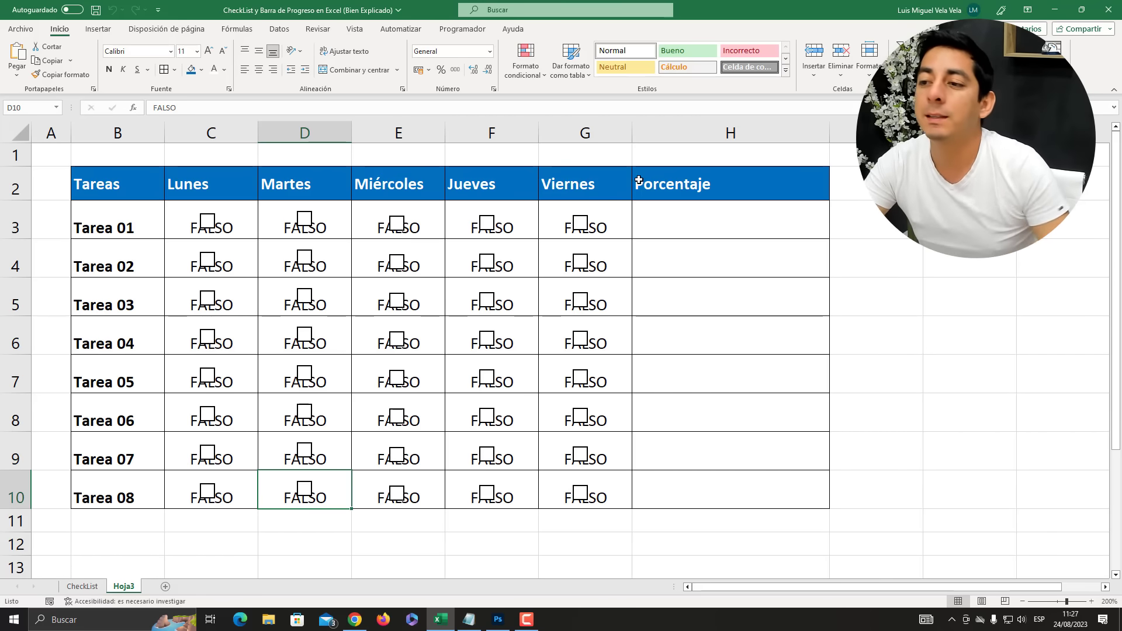
# Step: Enter the formula =PROMEDIO(C3:G3) in the Porcentaje cell H3 of Tarea 01
pyautogui.click(710, 227)
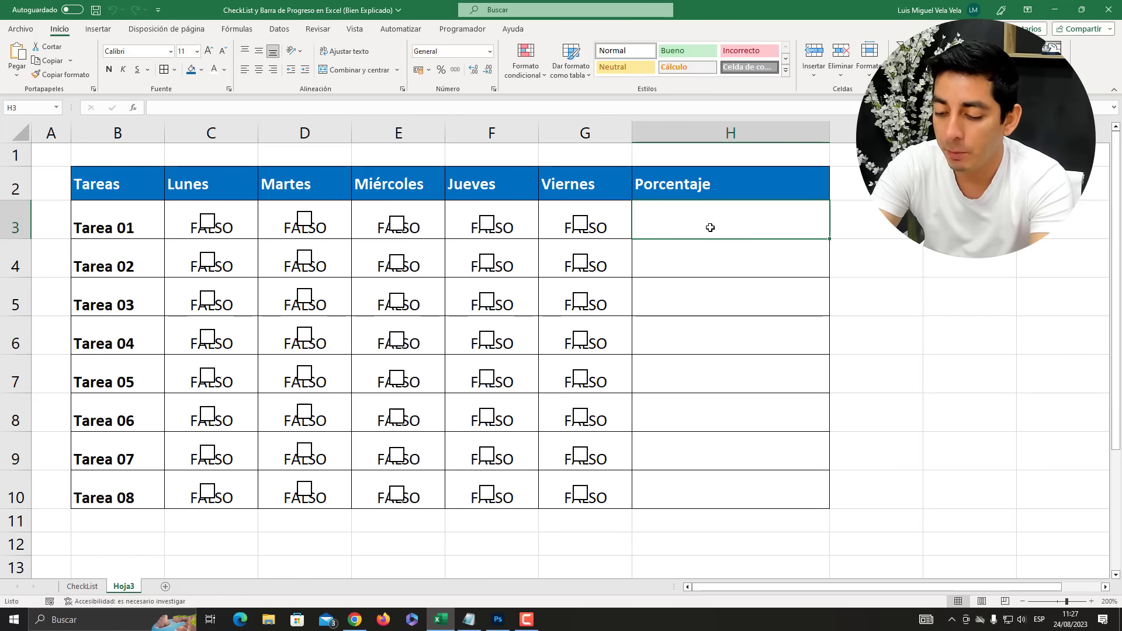
pyautogui.write('=promedio')
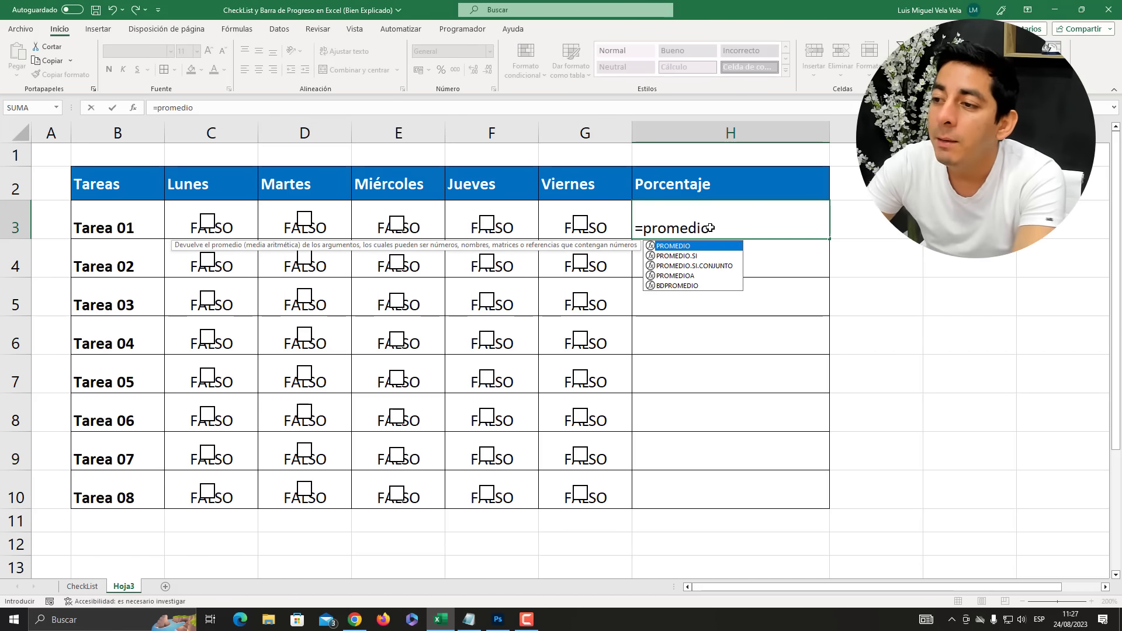
pyautogui.press('Tab')
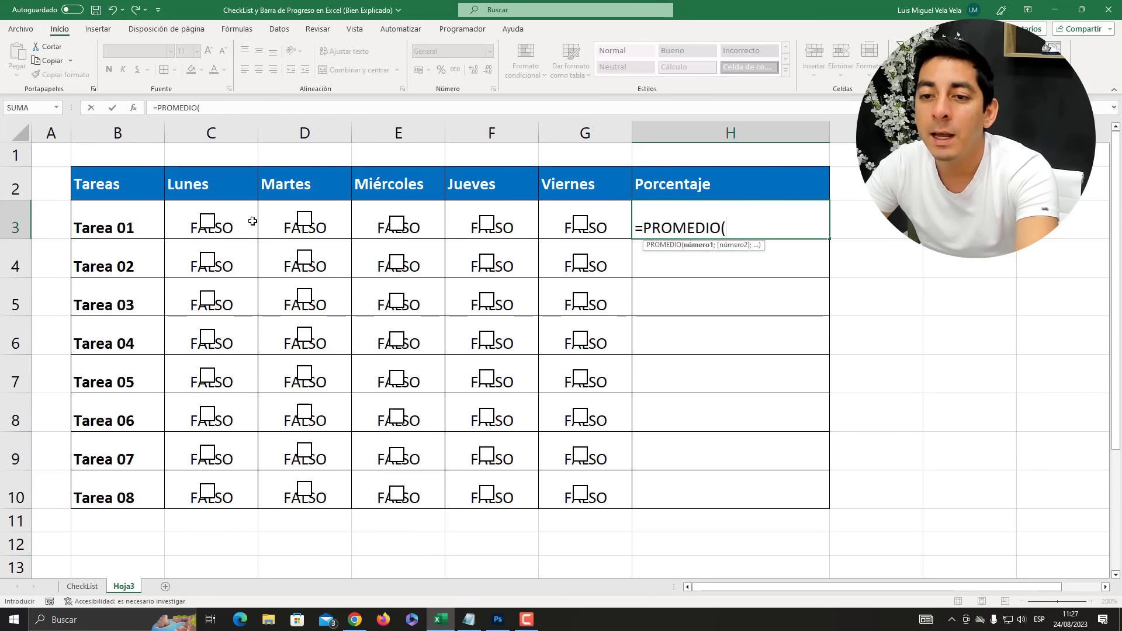
pyautogui.moveTo(175, 215); pyautogui.dragTo(581, 218)
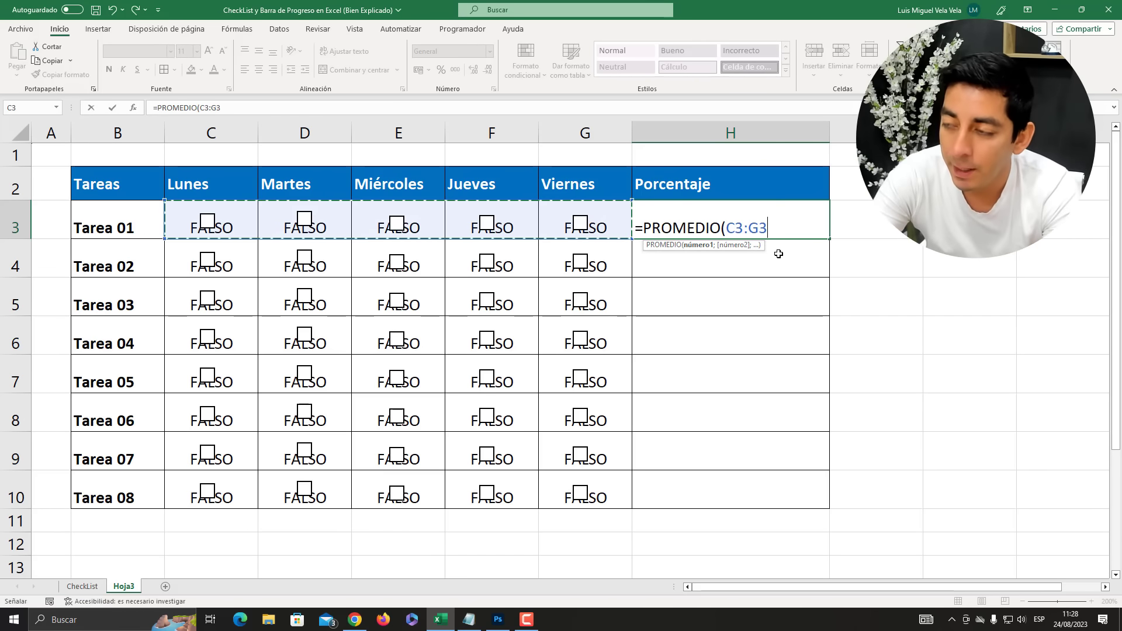
pyautogui.write(')')
pyautogui.press('Return')
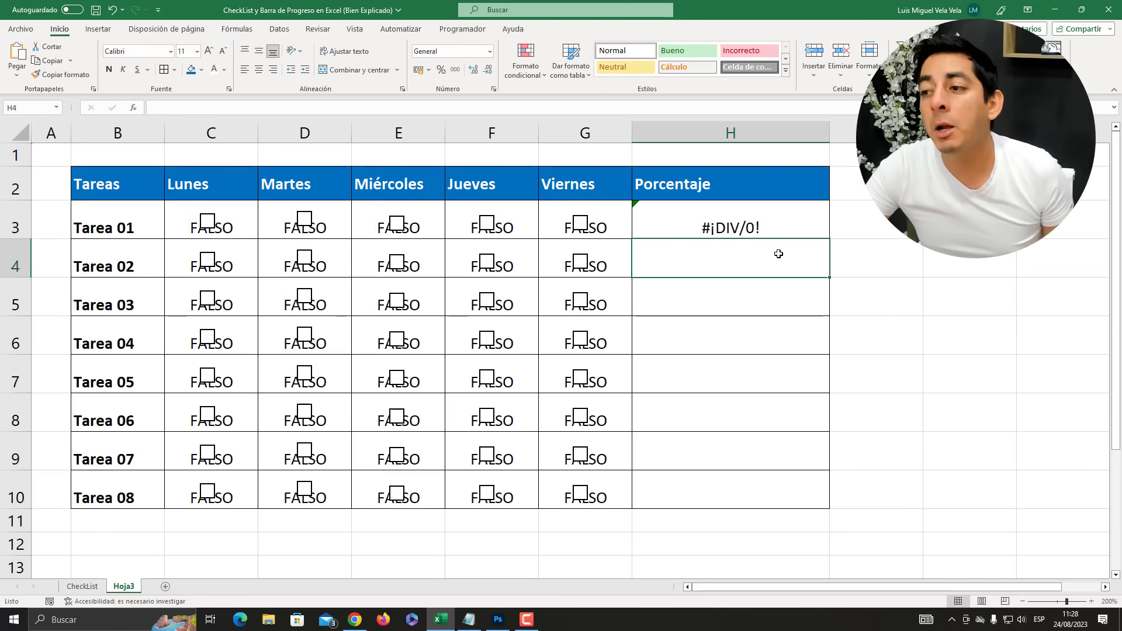
pyautogui.click(759, 233)
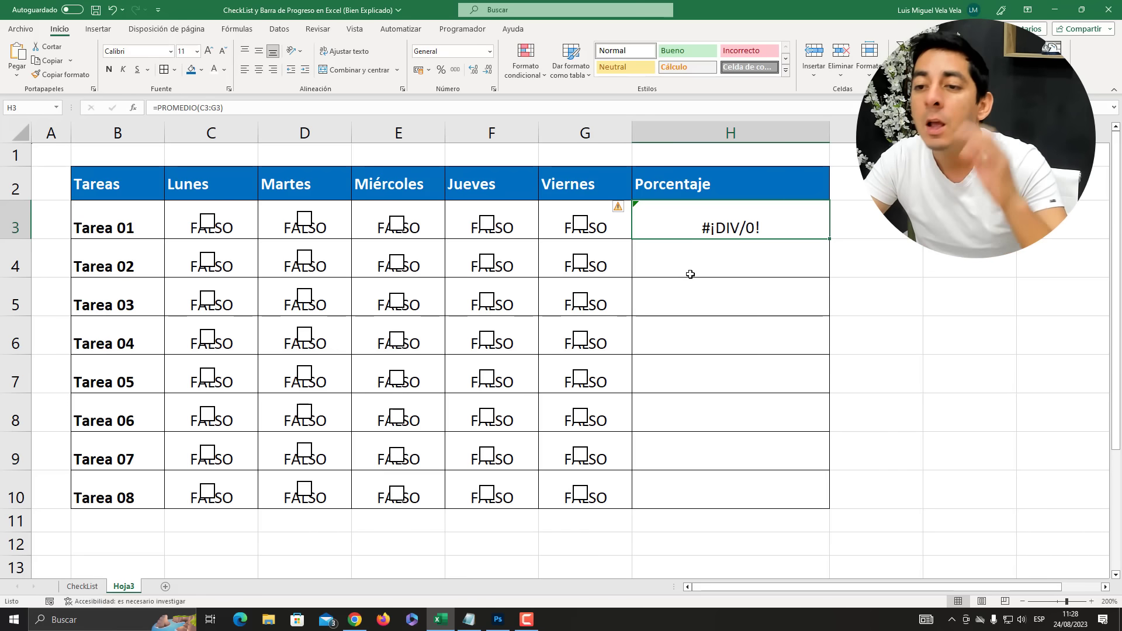
# Step: Note the logical equivalences below the table: VERDADERO with 1 in C13:D13 and Falso with 0 in C14:D14
pyautogui.scroll(-2, 259, 437)
pyautogui.click(206, 355)
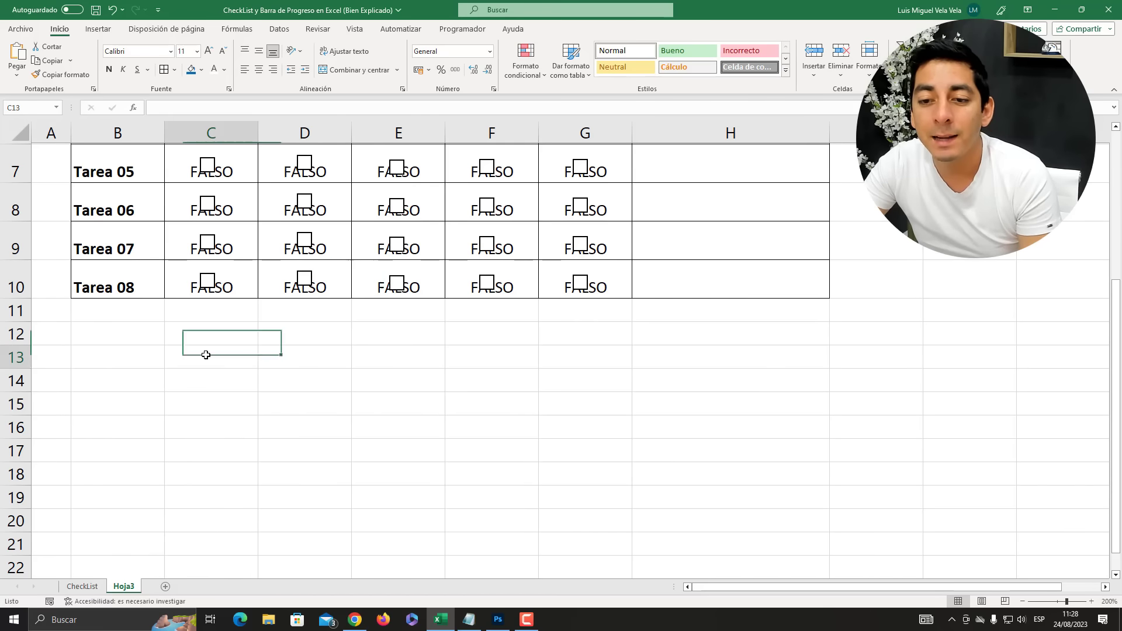
pyautogui.write('Verdad')
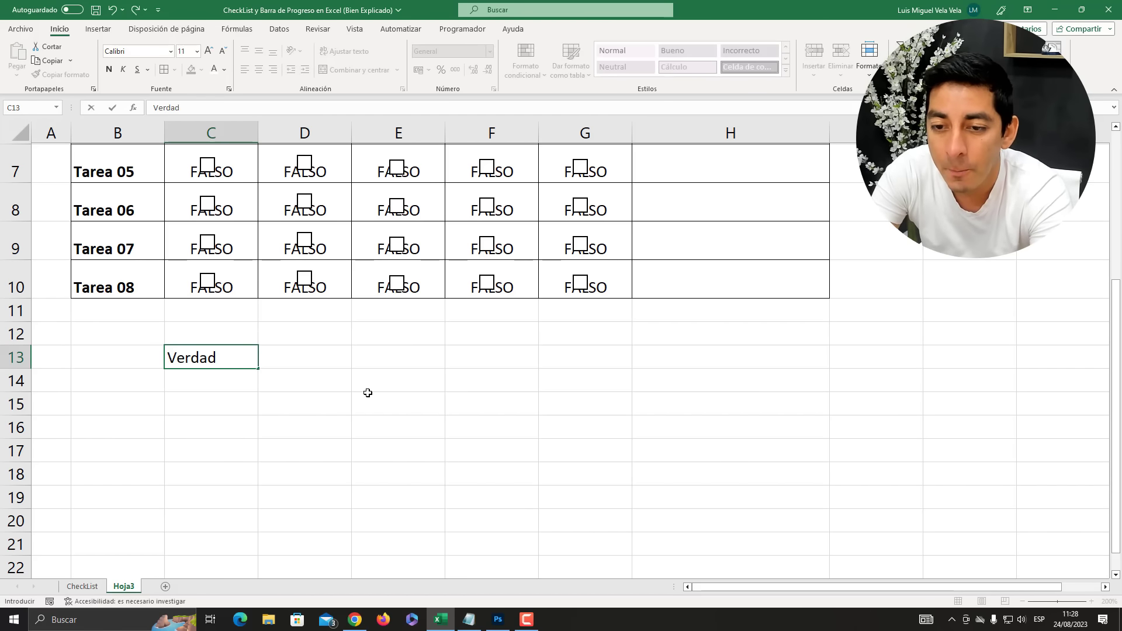
pyautogui.write('ero')
pyautogui.press('Tab')
pyautogui.press('Return')
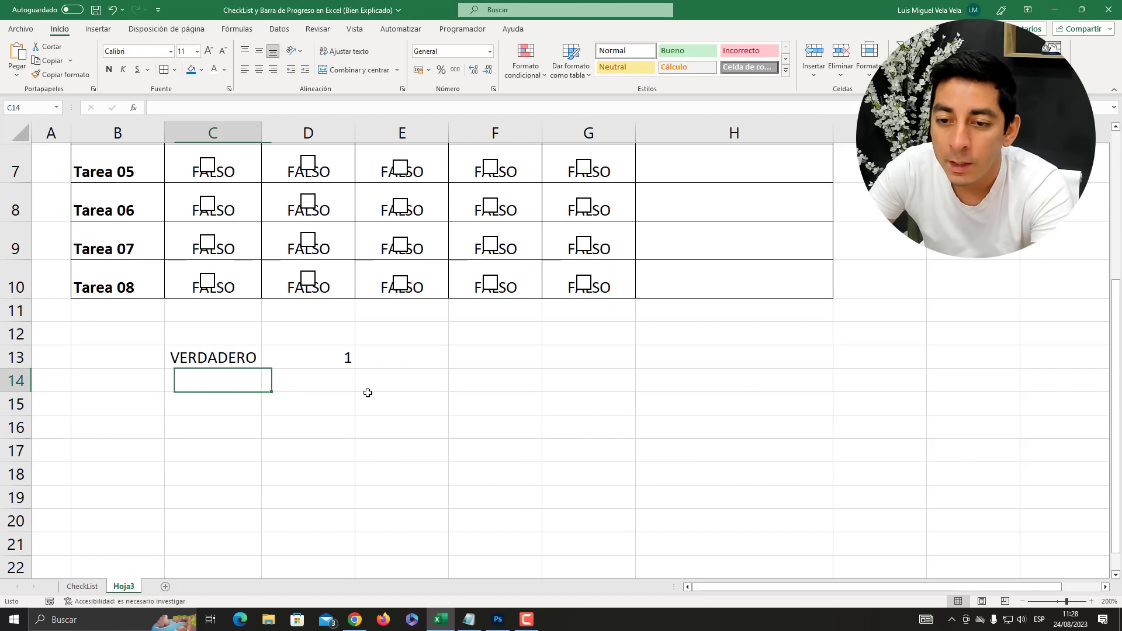
pyautogui.write('Falso')
pyautogui.press('Tab')
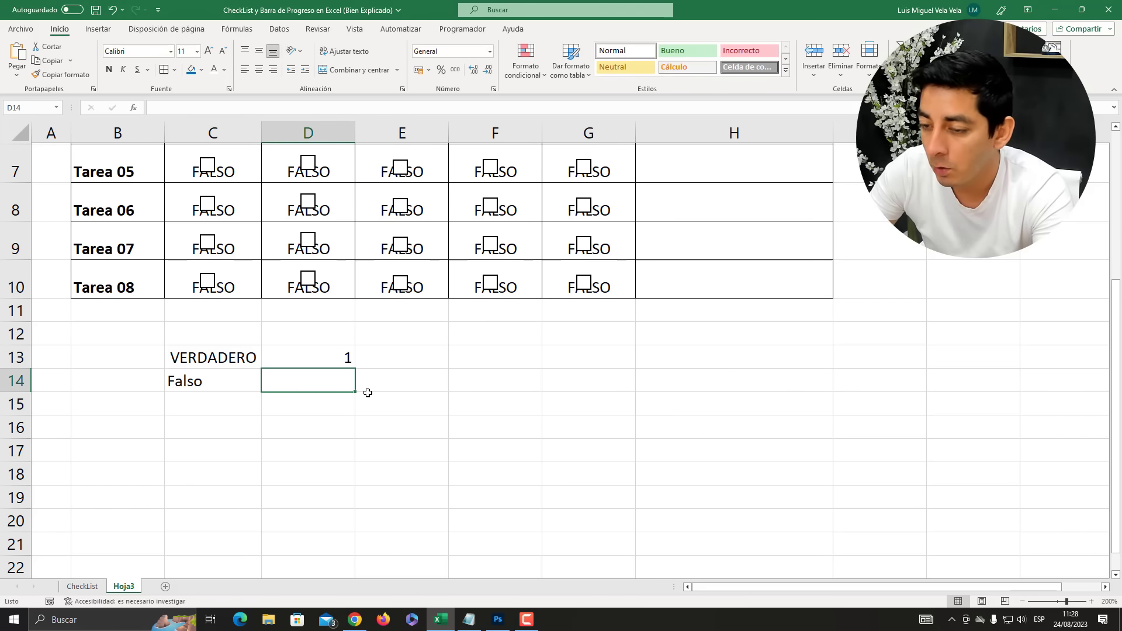
pyautogui.write('0')
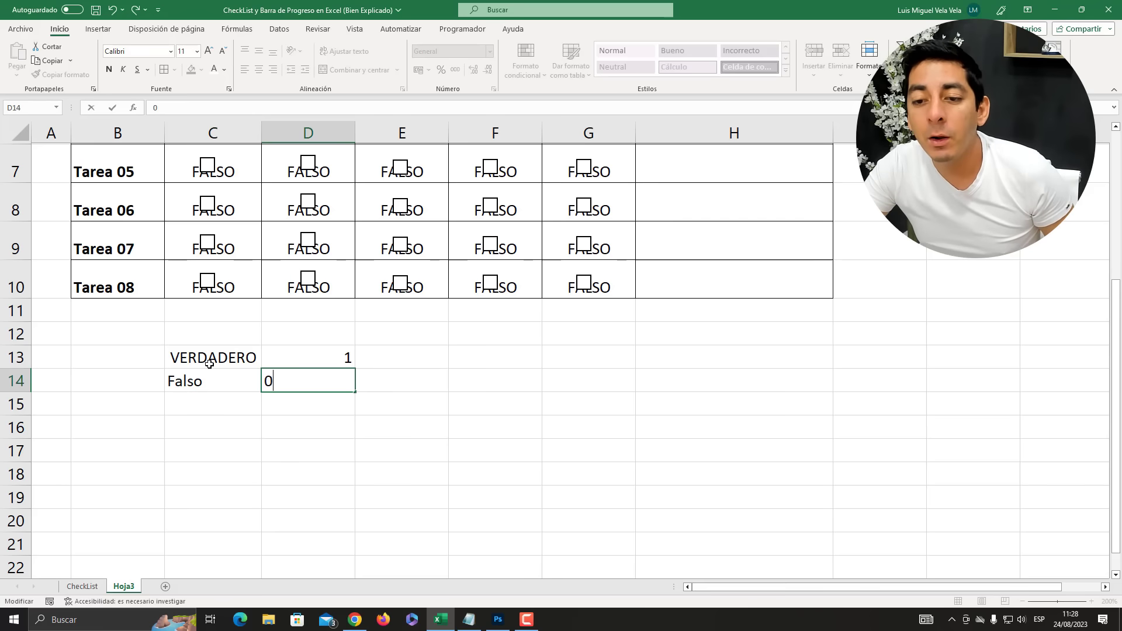
pyautogui.moveTo(208, 358); pyautogui.dragTo(208, 380)
# Step: Examine how the logical values in C13:C14 correspond to the numbers in D13:D14
pyautogui.click(207, 403)
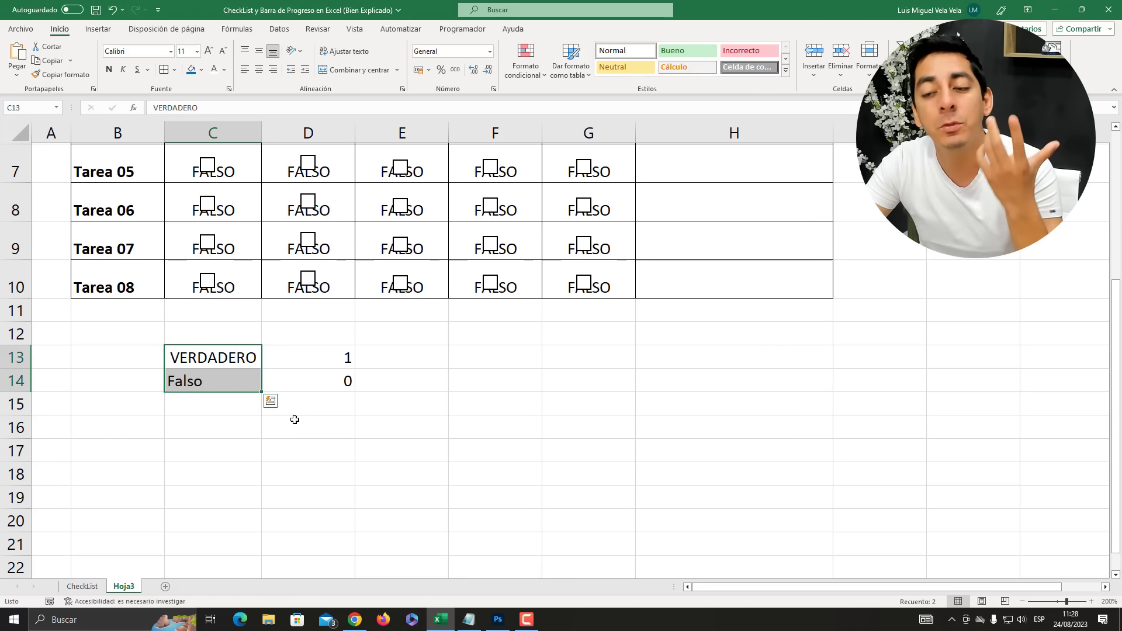
pyautogui.click(308, 365)
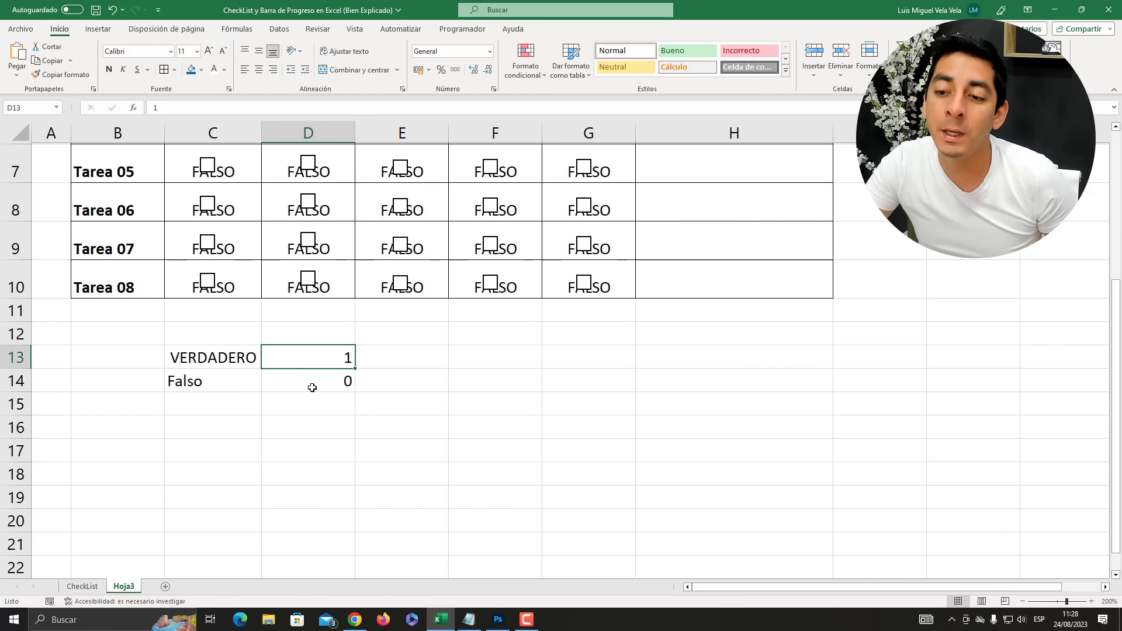
pyautogui.click(313, 387)
pyautogui.click(313, 363)
pyautogui.moveTo(308, 397); pyautogui.dragTo(303, 379)
pyautogui.click(301, 359)
pyautogui.click(301, 386)
pyautogui.click(295, 366)
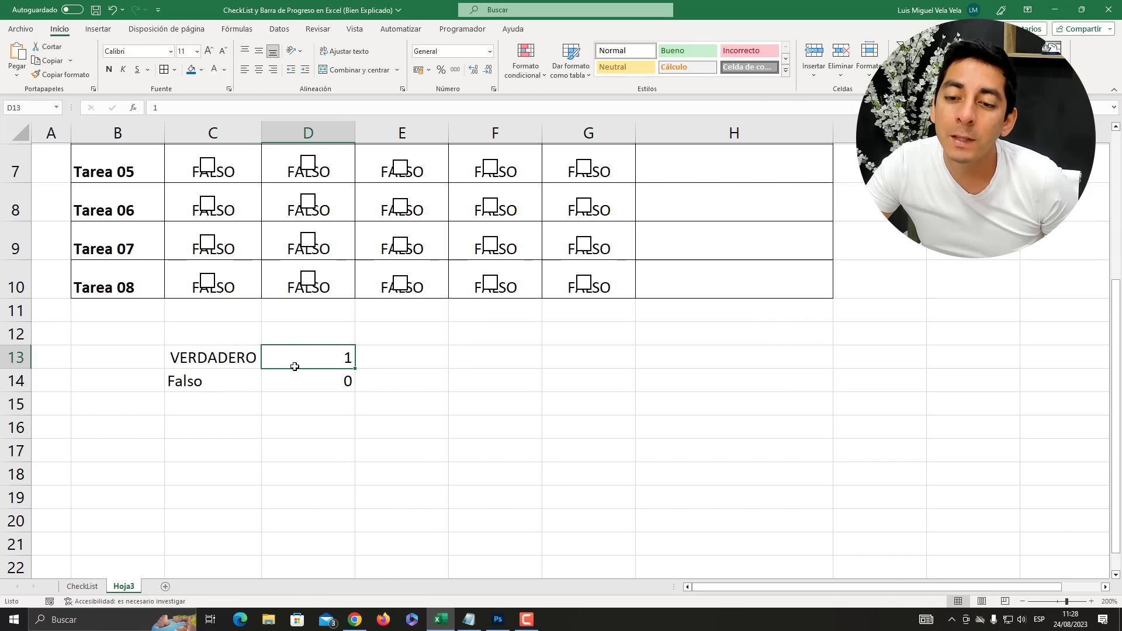
pyautogui.moveTo(195, 357); pyautogui.dragTo(199, 381)
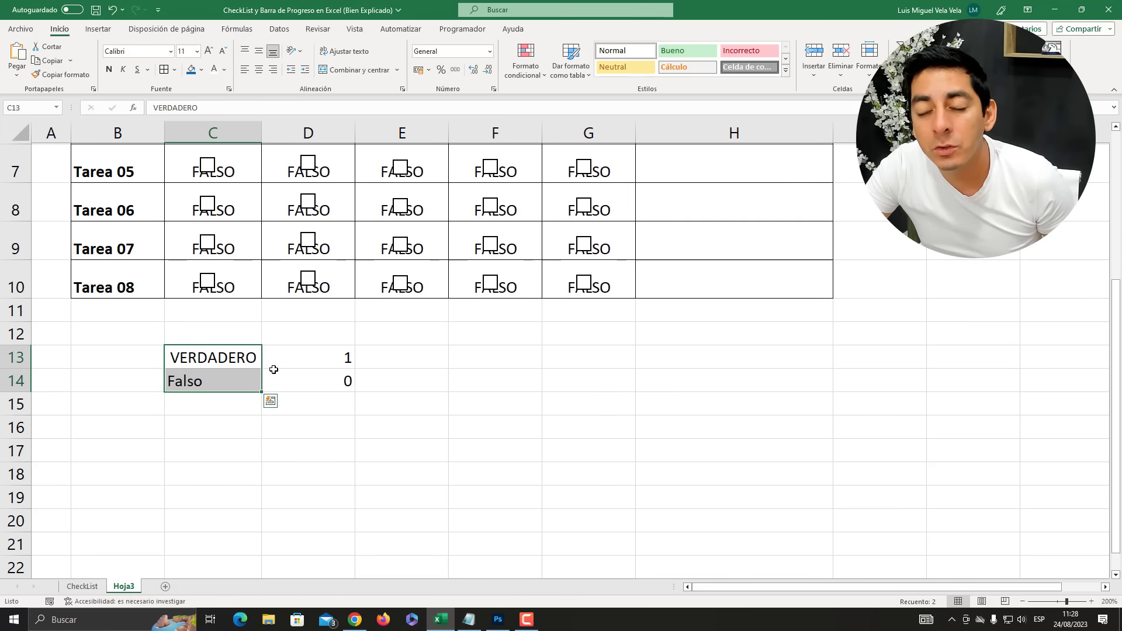
pyautogui.click(289, 361)
pyautogui.moveTo(289, 362); pyautogui.dragTo(289, 376)
pyautogui.click(318, 382)
# Step: Edit the Tarea 01 formula in H3 to =PROMEDIO(--C3:G3) so the logical values are averaged as numbers
pyautogui.scroll(2, 321, 383)
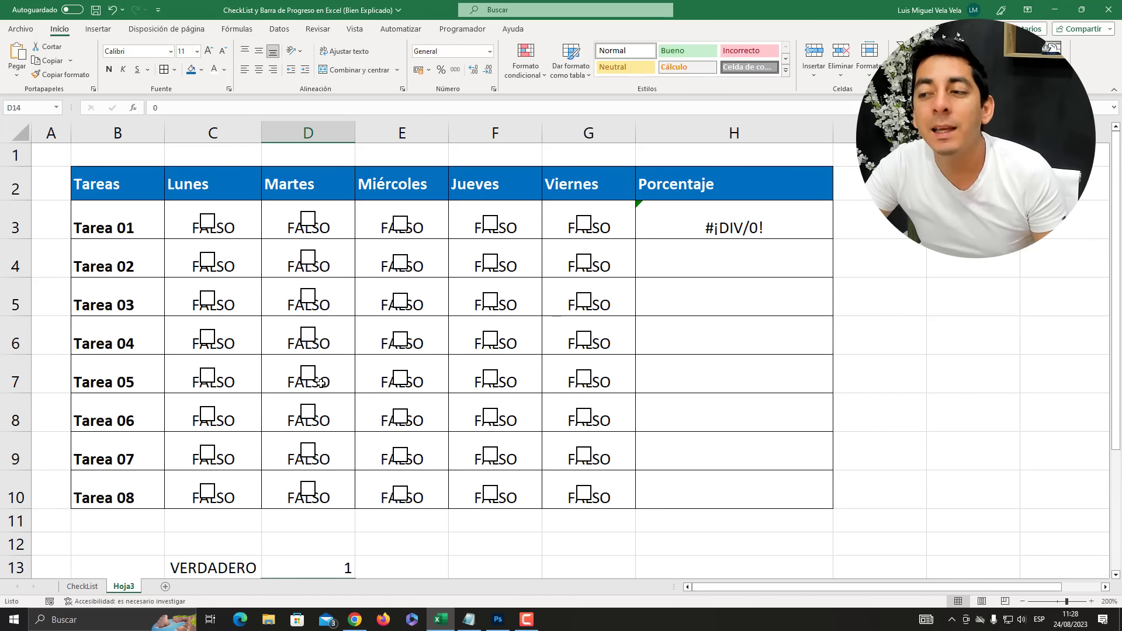
pyautogui.doubleClick(711, 224)
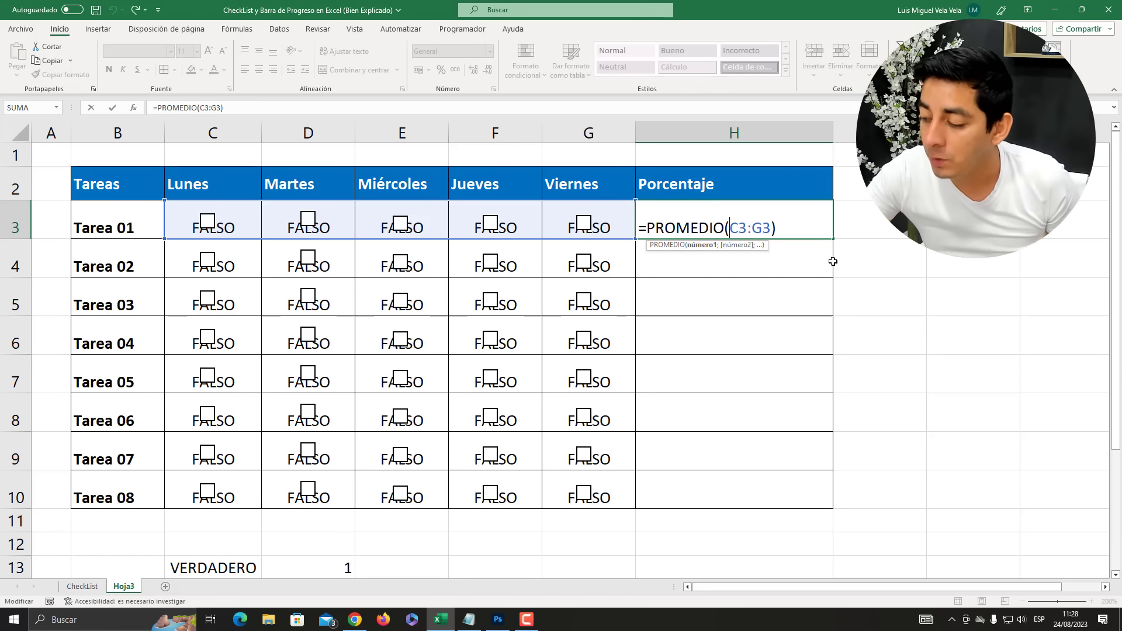
pyautogui.write('--')
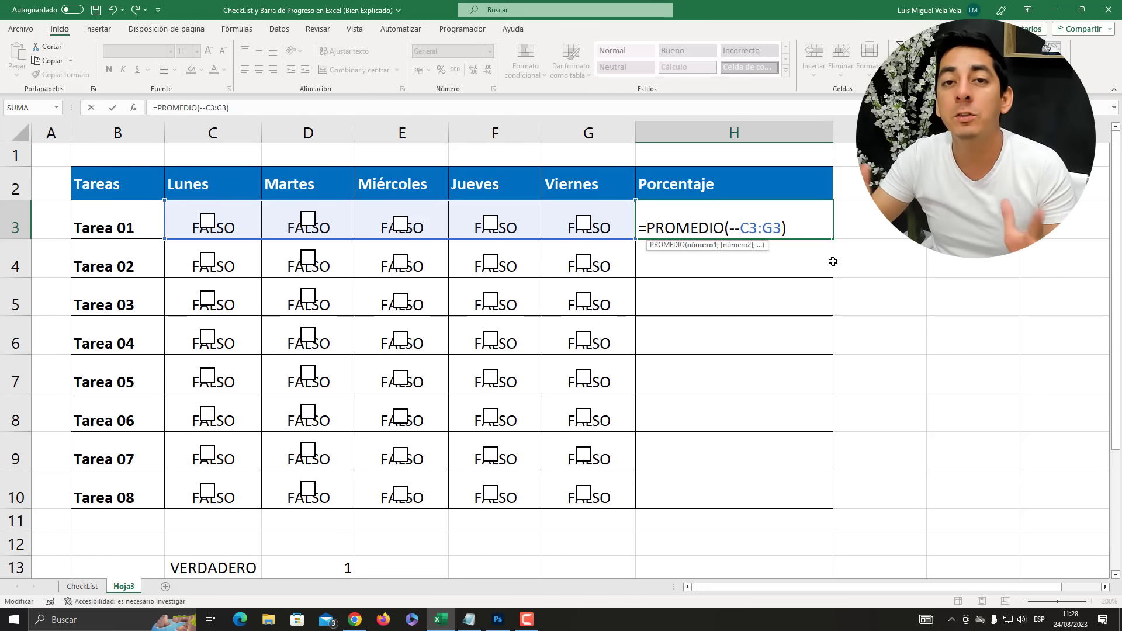
pyautogui.moveTo(741, 228); pyautogui.dragTo(773, 229)
pyautogui.click(759, 229)
pyautogui.click(731, 228)
pyautogui.press('Return')
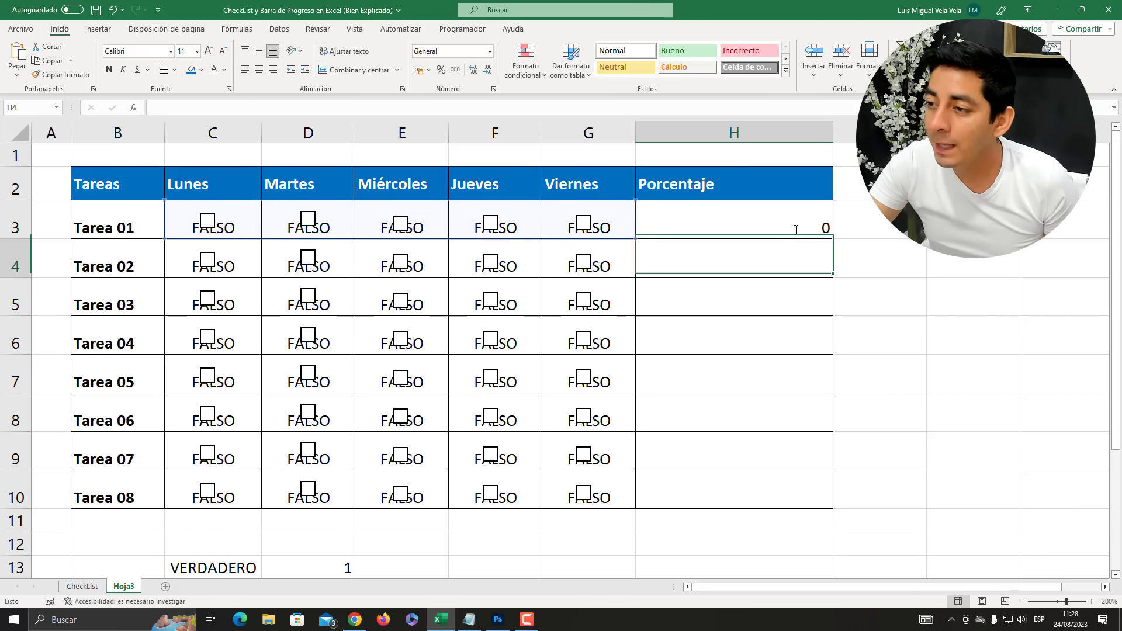
# Step: Copy the average formula from H3 down to H10 for the remaining tasks
pyautogui.click(795, 229)
pyautogui.moveTo(836, 242); pyautogui.dragTo(830, 507)
pyautogui.click(728, 222)
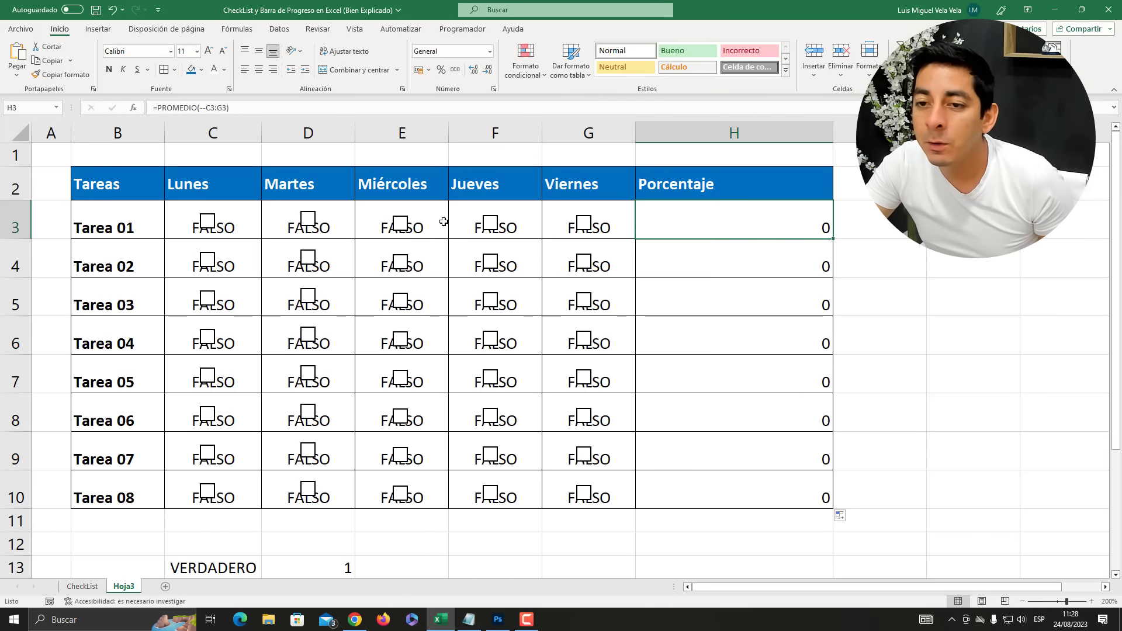
# Step: Tick all the Tarea 01 check boxes from Lunes to Viernes to test the average formula
pyautogui.click(209, 227)
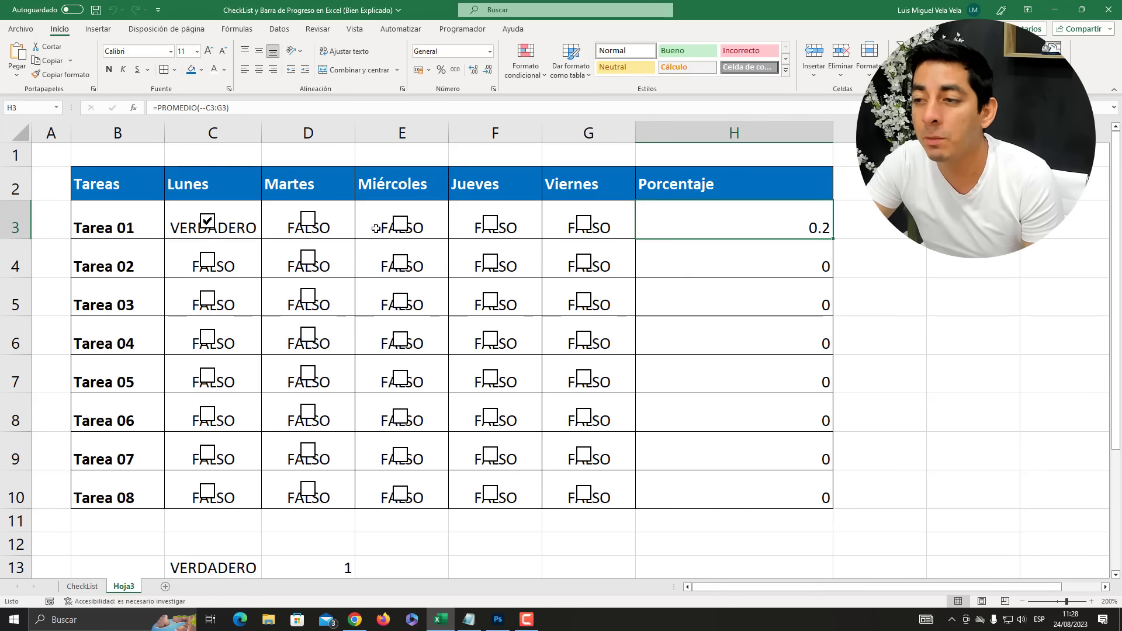
pyautogui.click(308, 221)
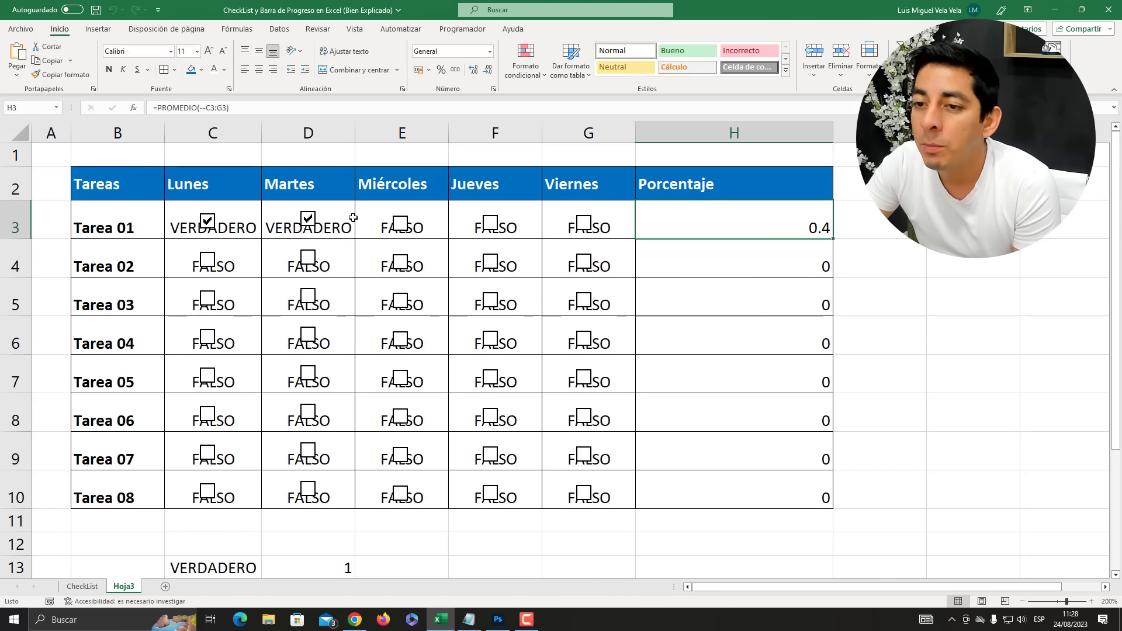
pyautogui.click(402, 228)
pyautogui.click(494, 230)
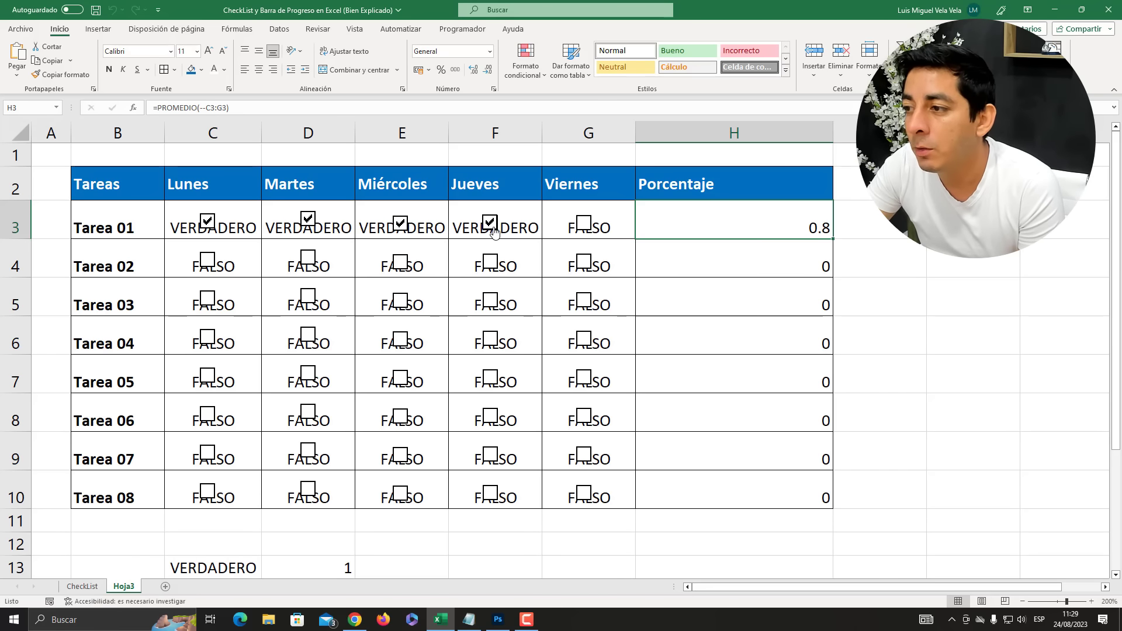
pyautogui.click(586, 229)
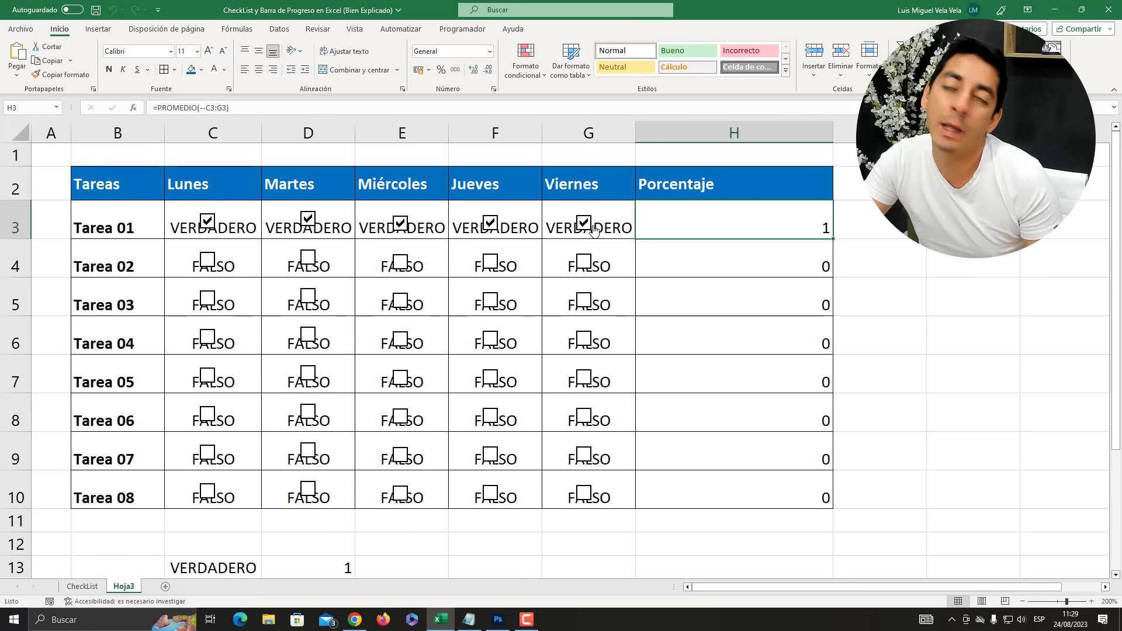
# Step: Apply the Porcentaje number format to the results in H3:H10
pyautogui.moveTo(727, 497); pyautogui.dragTo(709, 227)
pyautogui.click(491, 52)
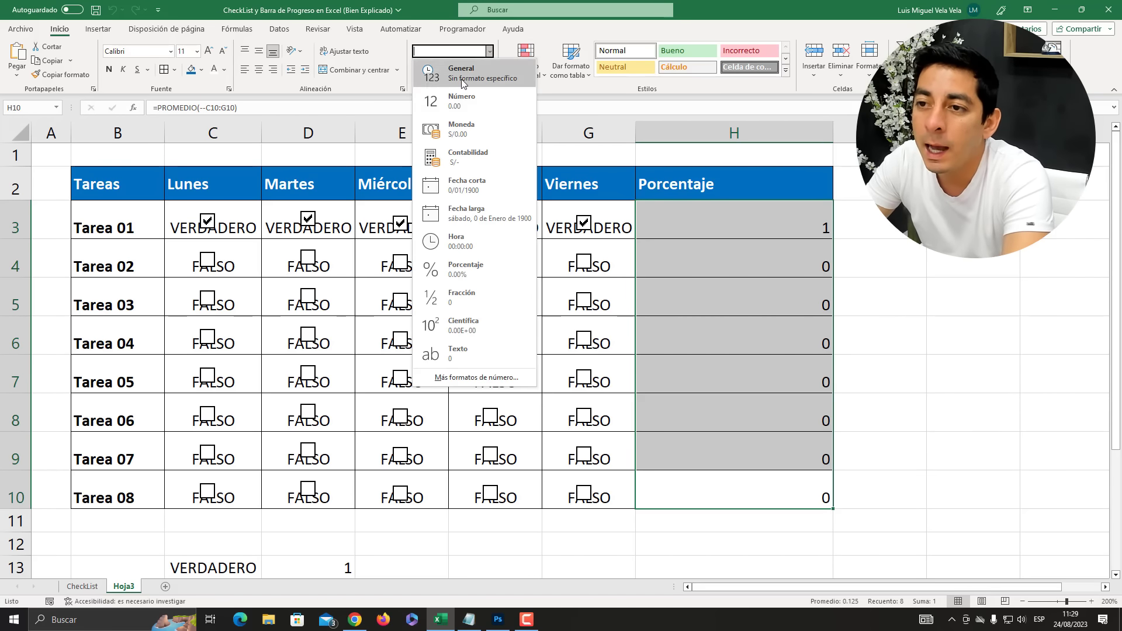
pyautogui.click(468, 270)
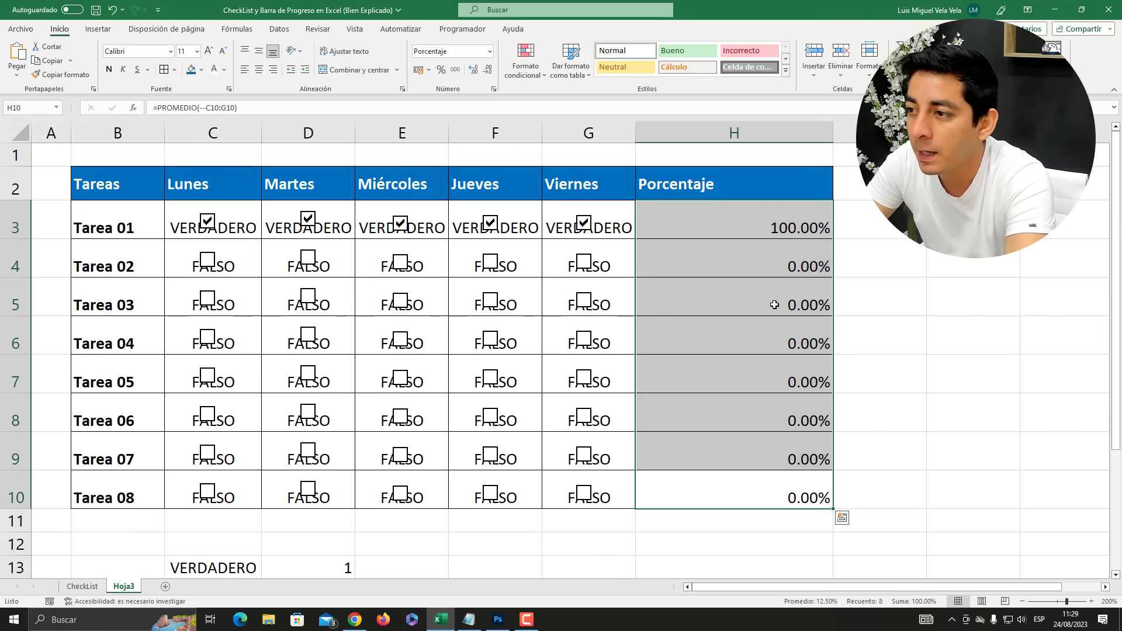
# Step: Remove the decimals from the percentages in H3:H10 and center them horizontally
pyautogui.click(771, 267)
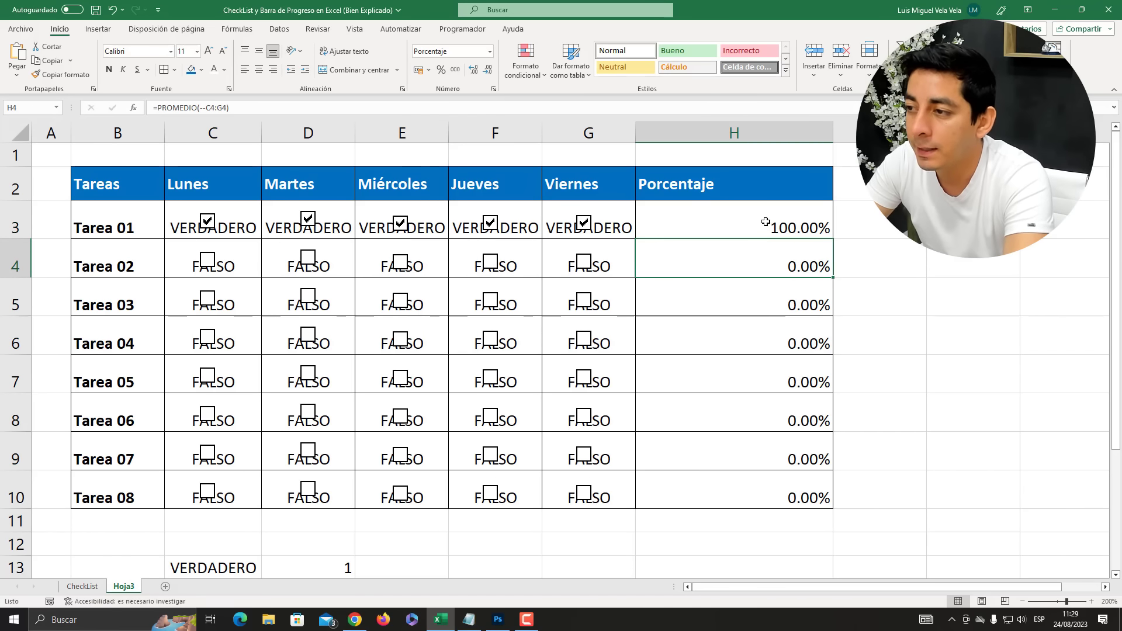
pyautogui.moveTo(766, 222); pyautogui.dragTo(765, 496)
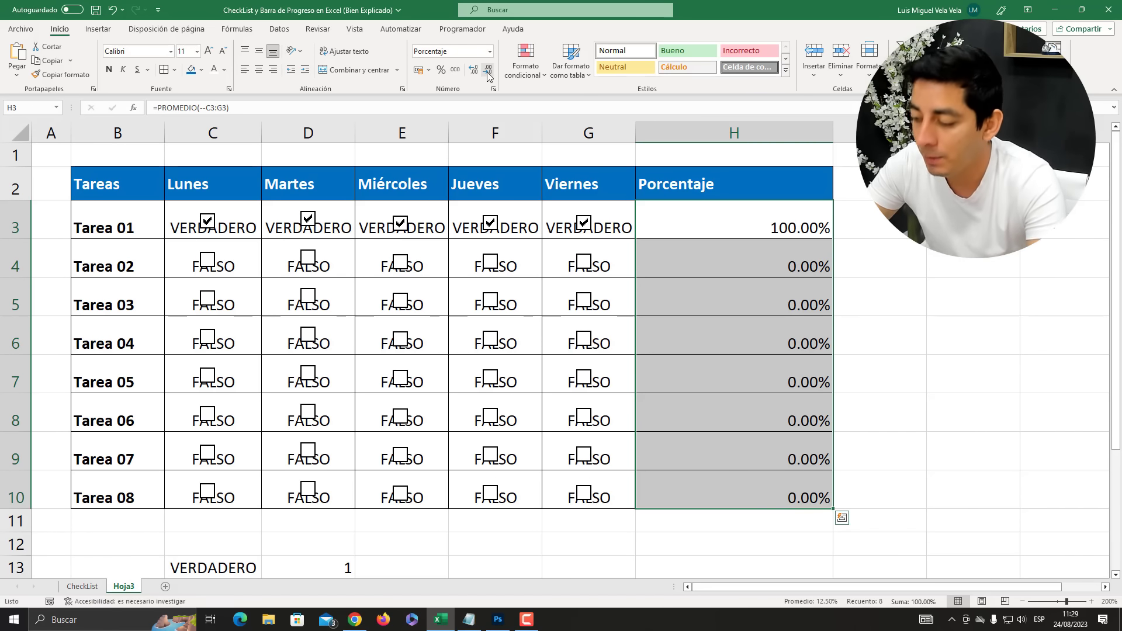
pyautogui.press('super+plus')
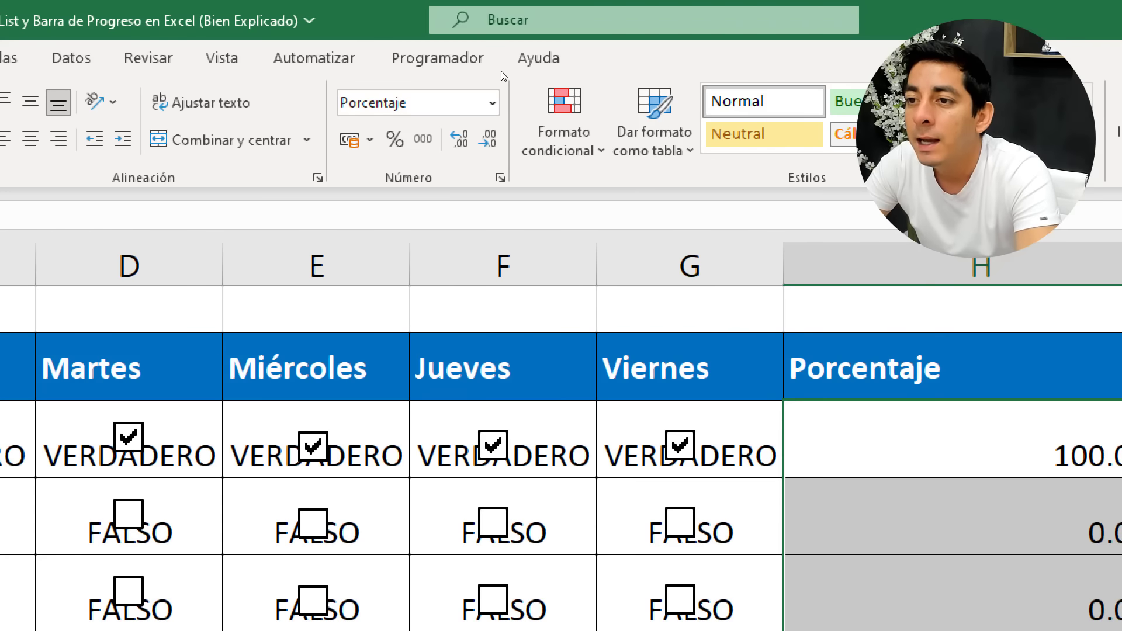
pyautogui.press('super+Escape')
pyautogui.click(486, 96)
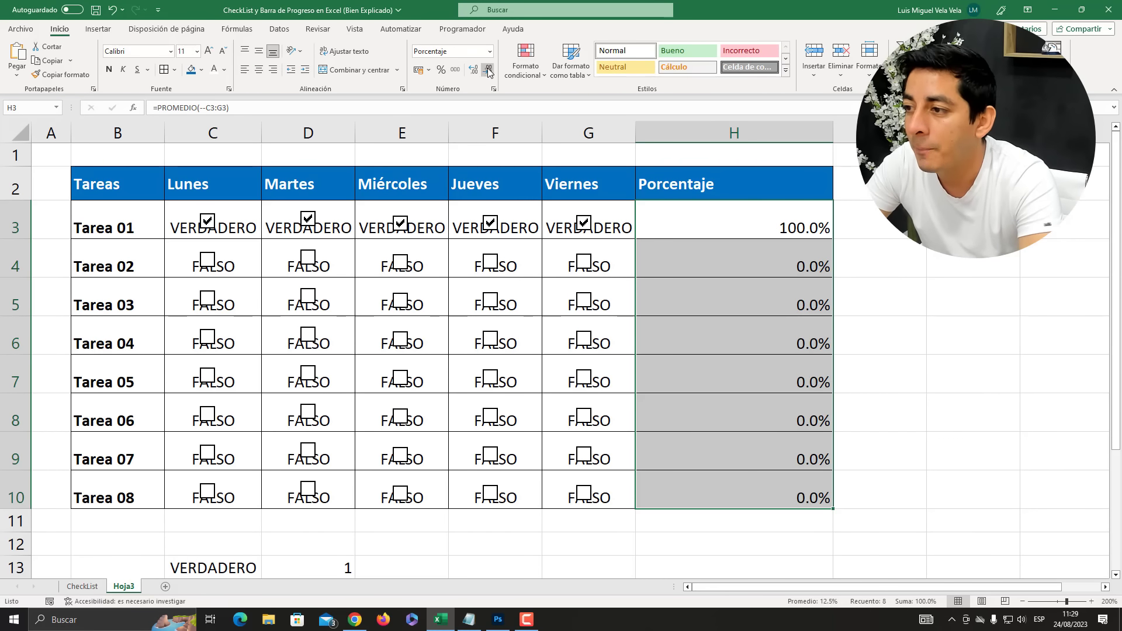
pyautogui.click(486, 96)
pyautogui.click(259, 69)
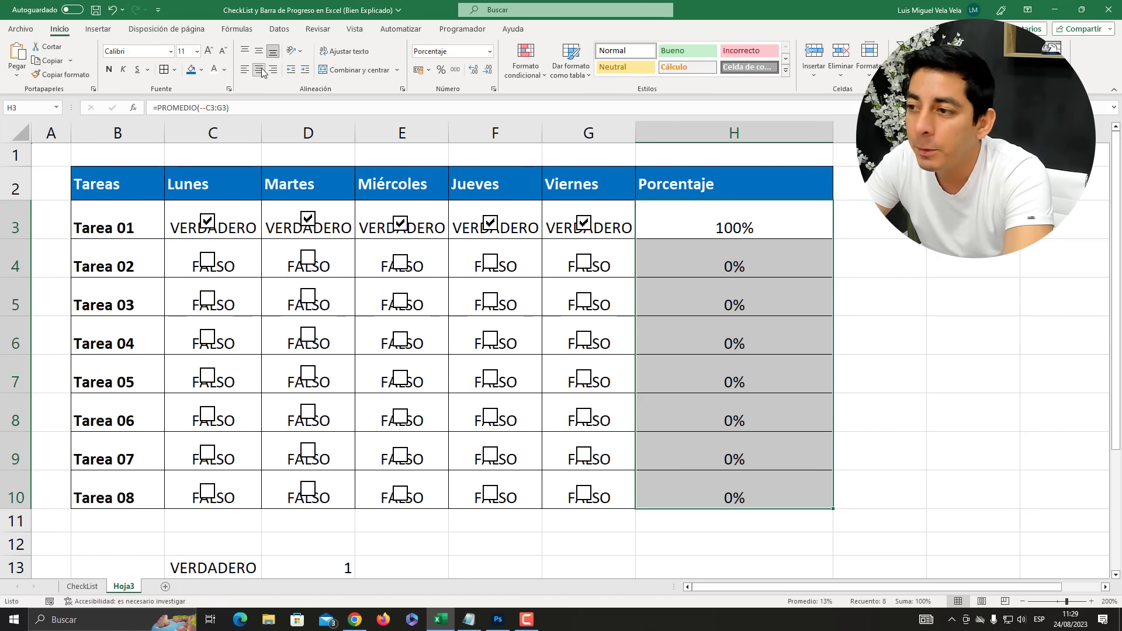
pyautogui.click(743, 265)
# Step: Untick all the Tarea 01 check boxes from Viernes back to Lunes
pyautogui.click(583, 222)
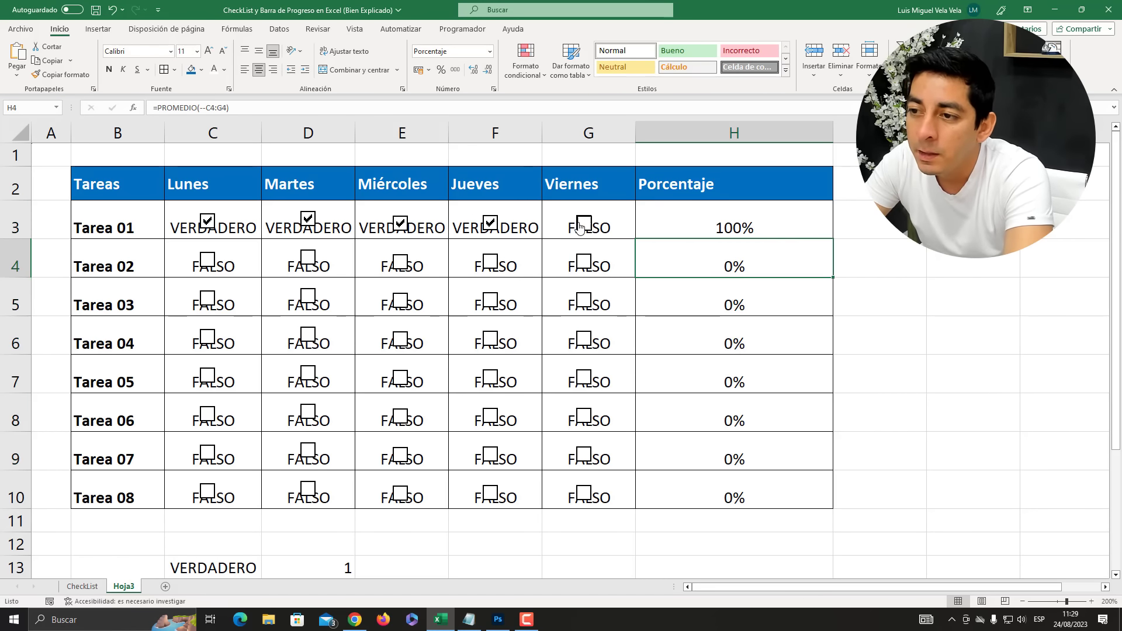
pyautogui.click(490, 222)
pyautogui.click(399, 227)
pyautogui.click(308, 219)
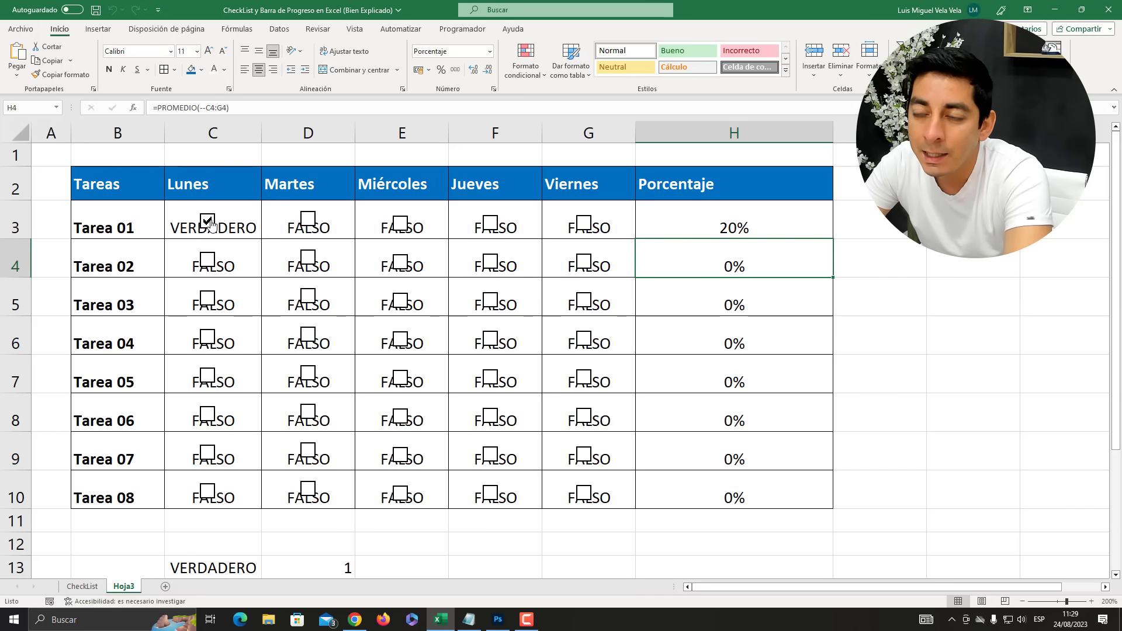
pyautogui.click(208, 221)
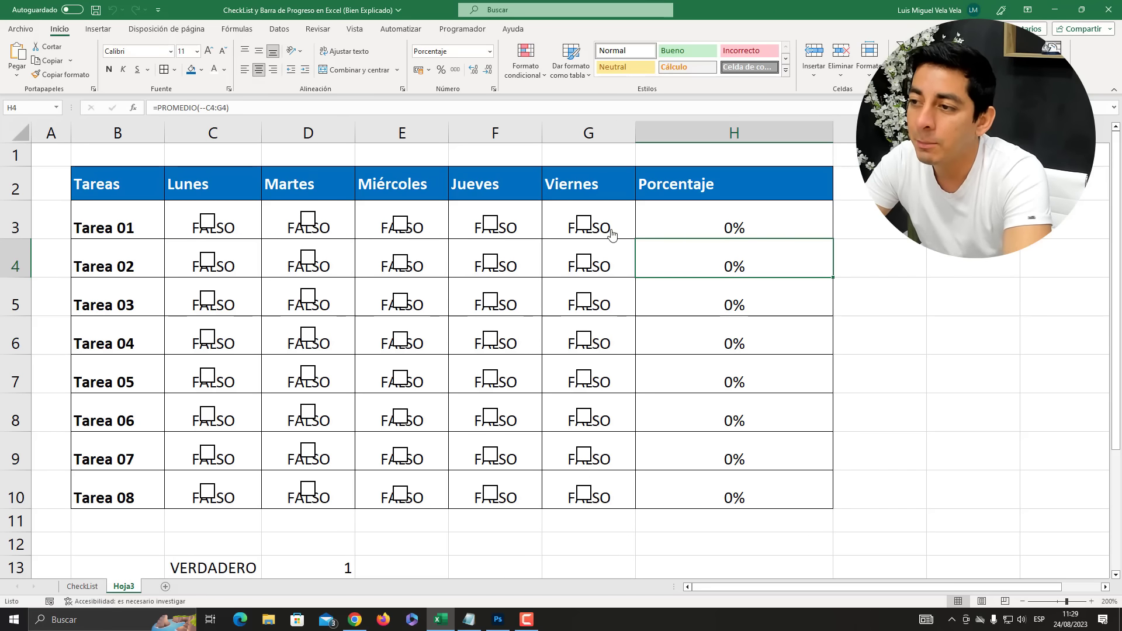
# Step: Change the Tarea 01 formula in H3 to =PROMEDIO(C3:G3*1) and copy it down to H10
pyautogui.doubleClick(749, 225)
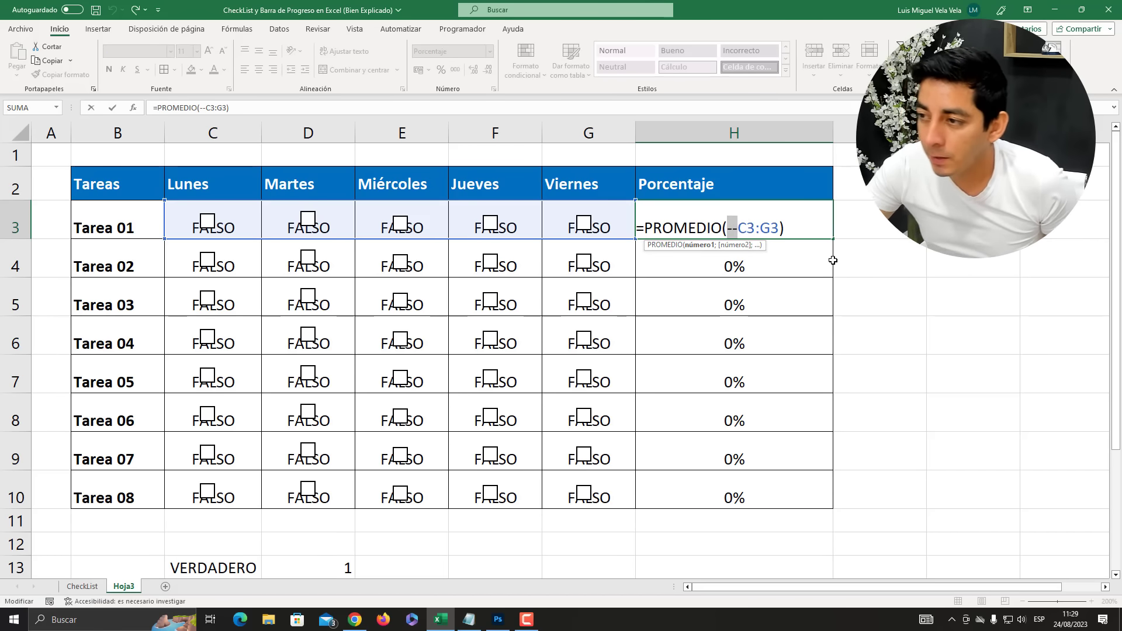
pyautogui.press('Delete')
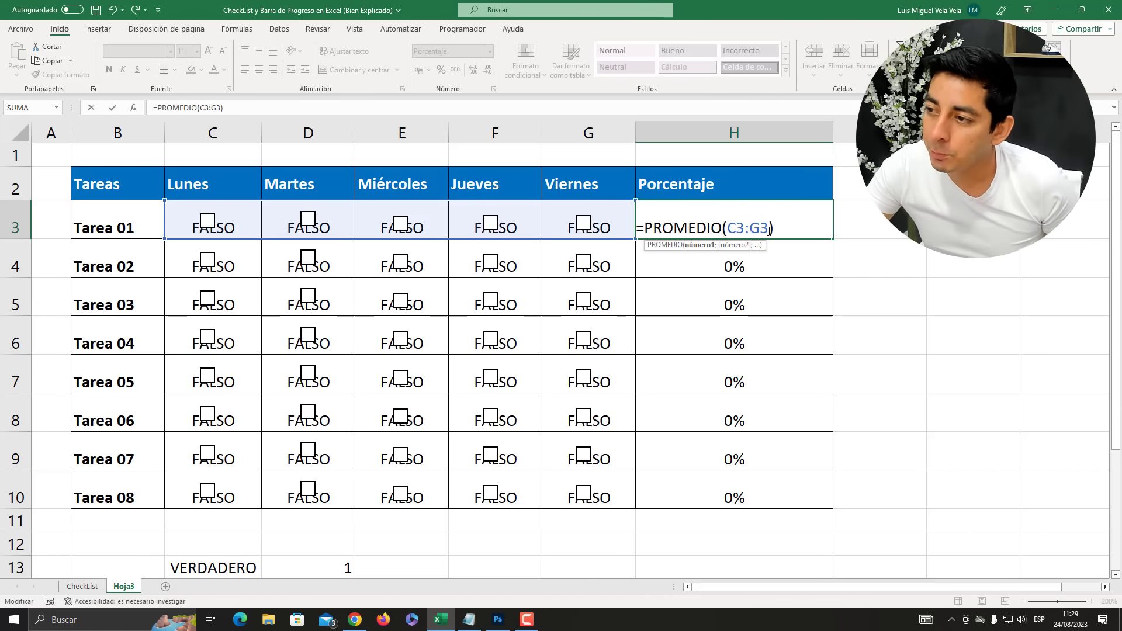
pyautogui.click(769, 229)
pyautogui.write('*1')
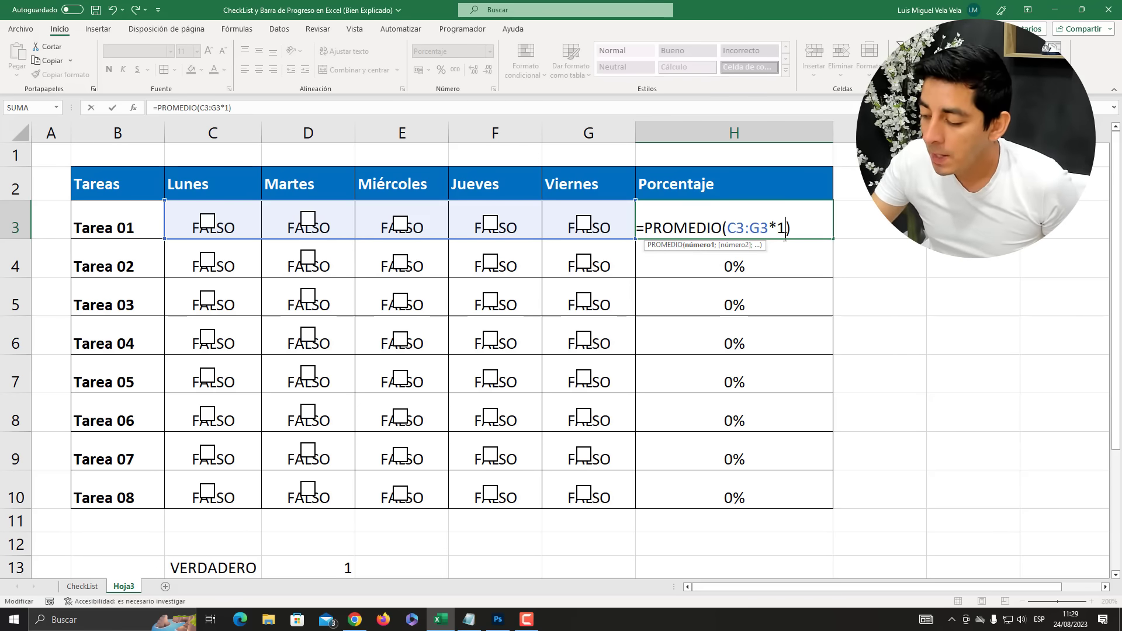
pyautogui.press('Return')
pyautogui.click(786, 219)
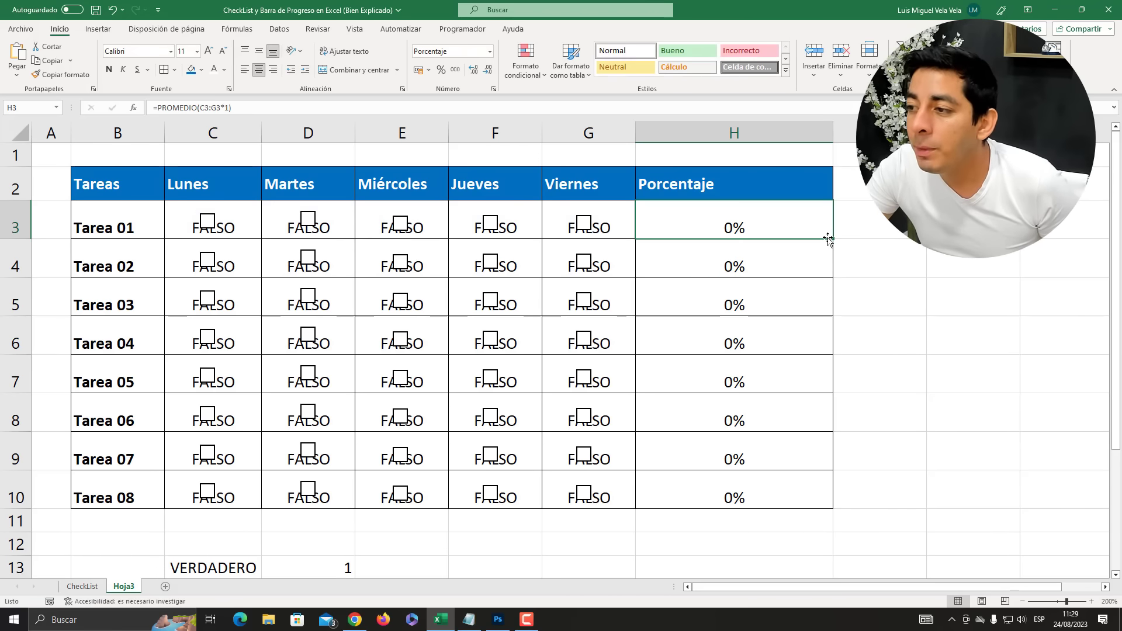
pyautogui.moveTo(832, 239); pyautogui.dragTo(817, 504)
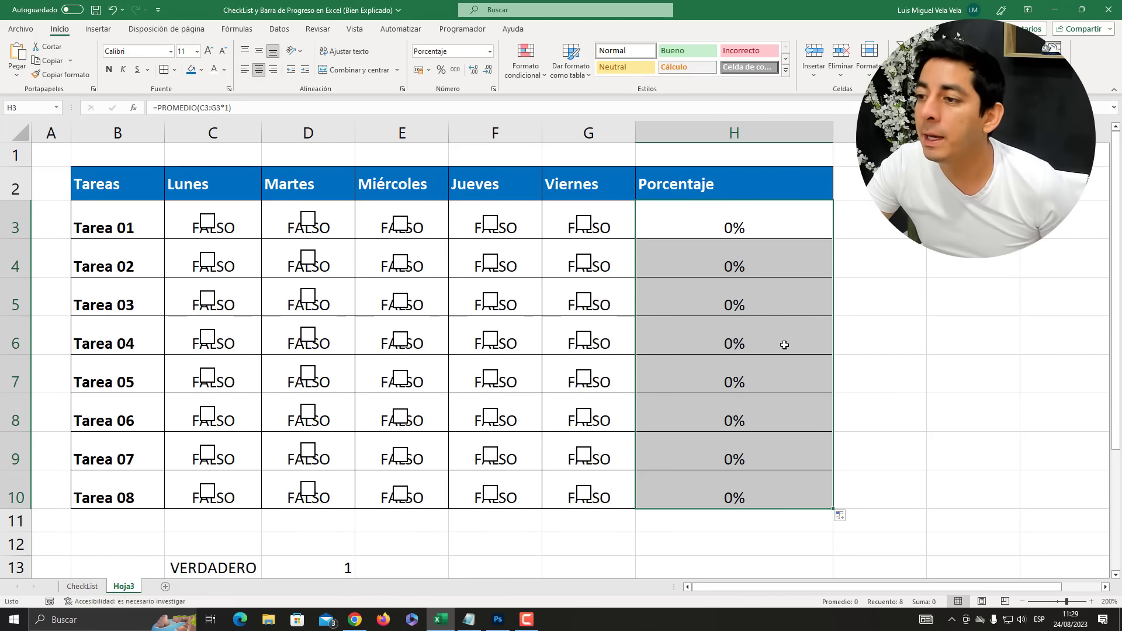
pyautogui.doubleClick(733, 224)
pyautogui.press('Escape')
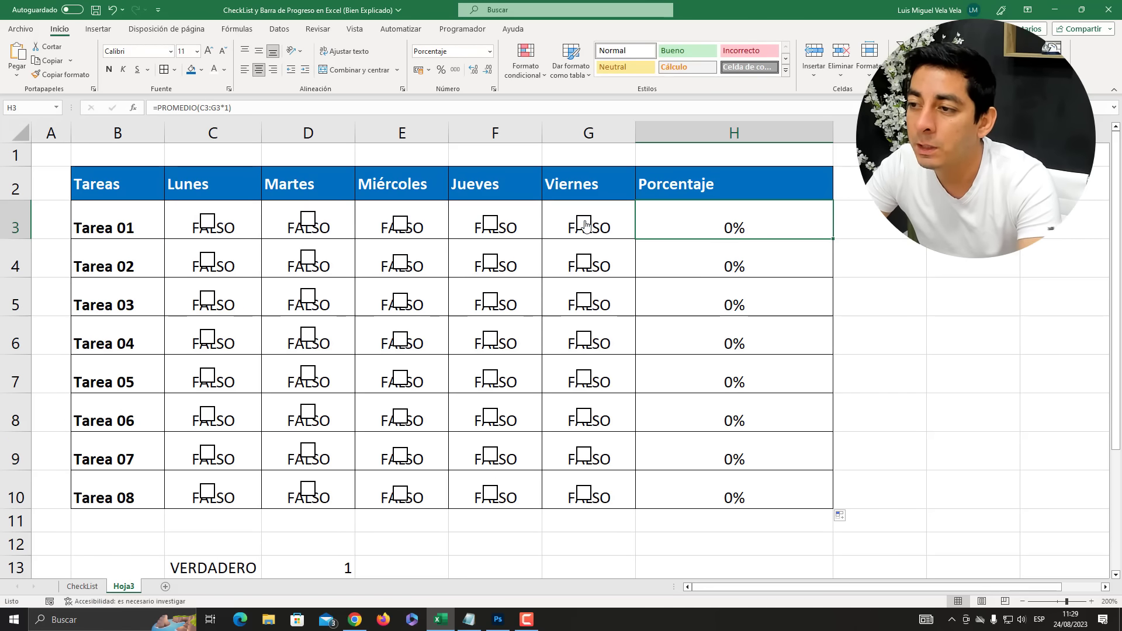
# Step: Test the multiplication formula by ticking the Tarea 01 check boxes from Viernes back to Martes and clearing them again
pyautogui.click(584, 223)
pyautogui.click(491, 223)
pyautogui.click(400, 223)
pyautogui.click(325, 228)
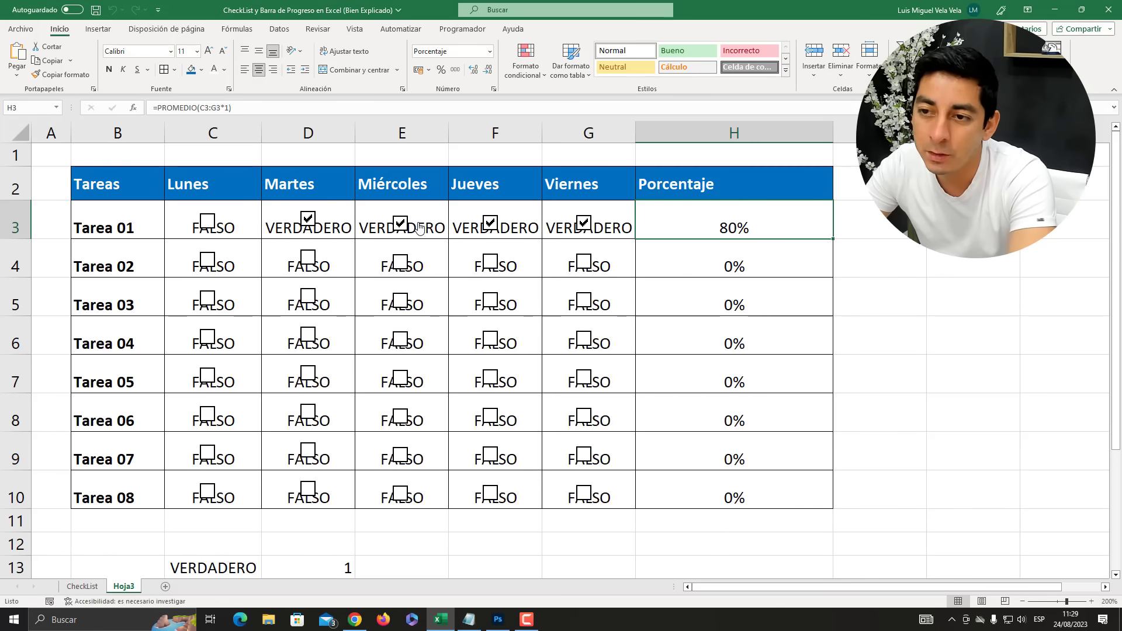
pyautogui.click(401, 223)
pyautogui.click(468, 231)
pyautogui.click(490, 223)
pyautogui.click(584, 223)
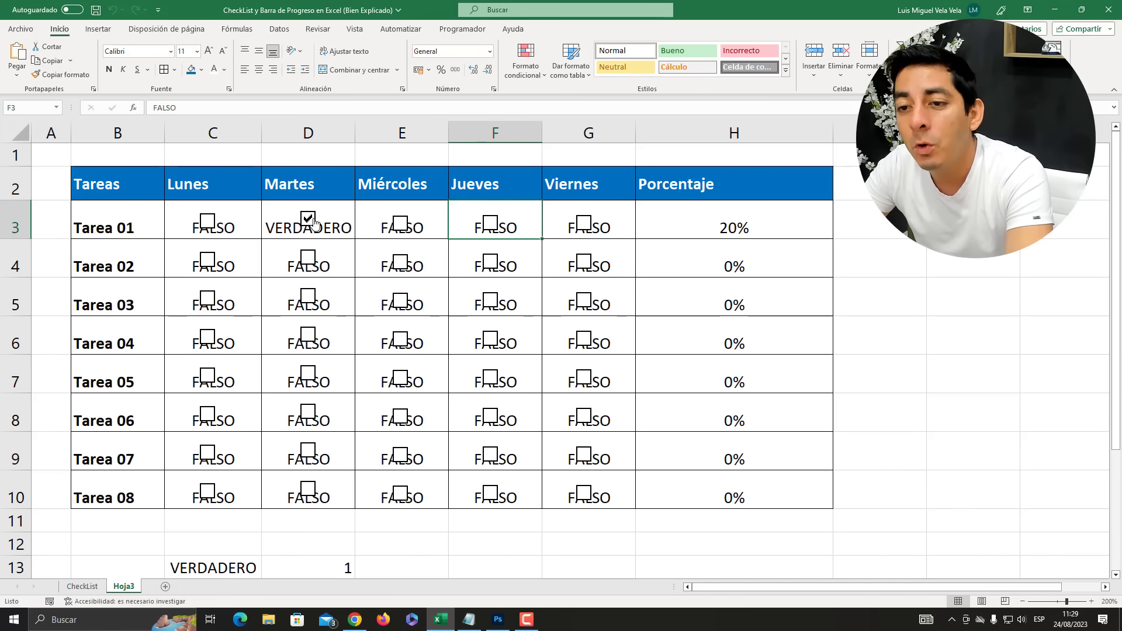
pyautogui.click(308, 219)
# Step: Fill H3:H10 with the variant =PROMEDIO(C3:G3+1-1) and tick Viernes and Jueves for Tarea 01 to test it
pyautogui.doubleClick(667, 222)
pyautogui.moveTo(786, 227); pyautogui.dragTo(770, 227)
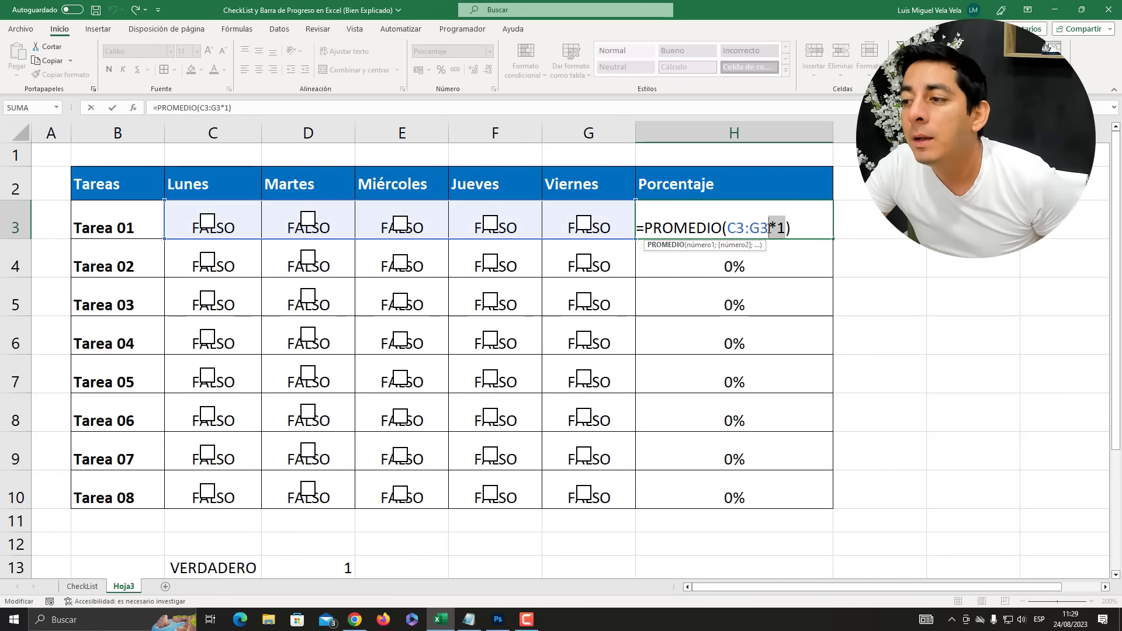
pyautogui.write('+1-')
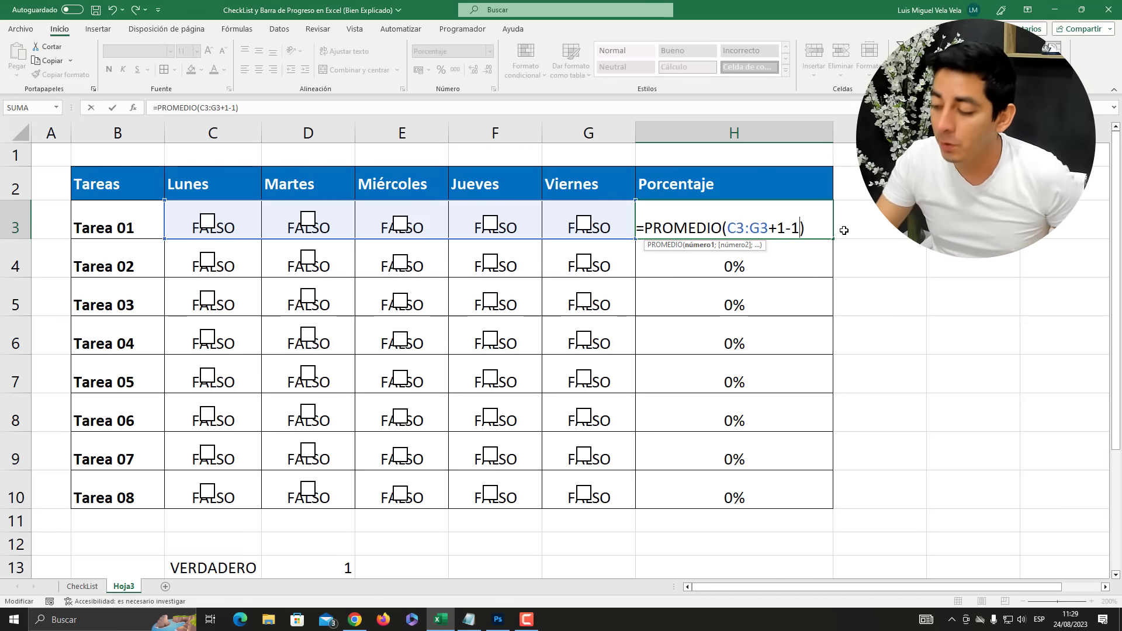
pyautogui.press('Return')
pyautogui.click(824, 234)
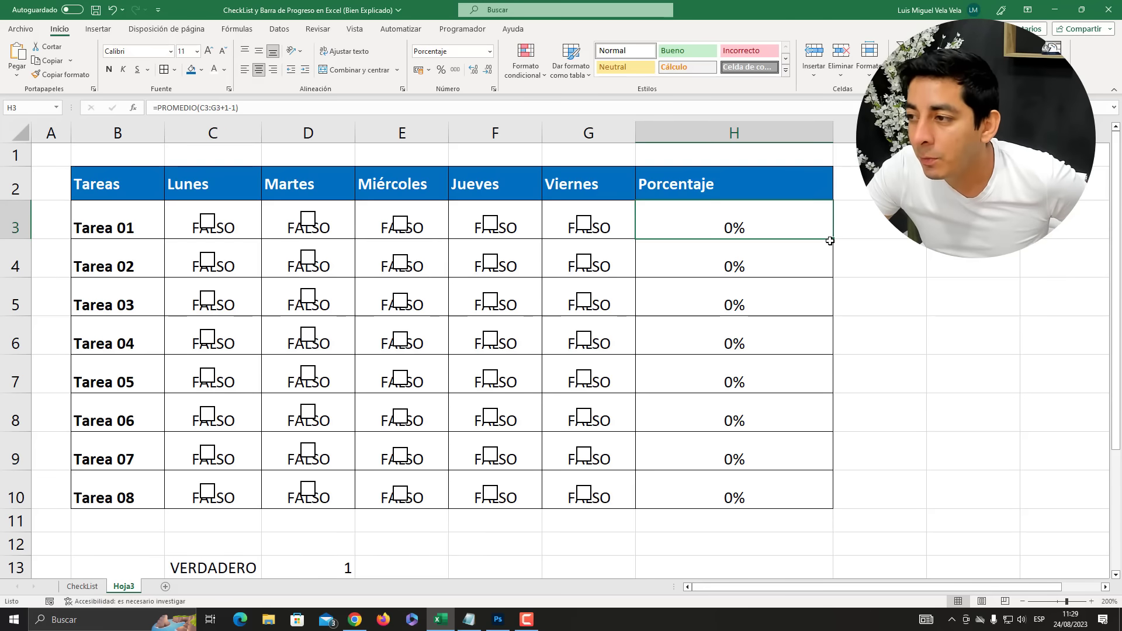
pyautogui.moveTo(834, 241); pyautogui.dragTo(833, 503)
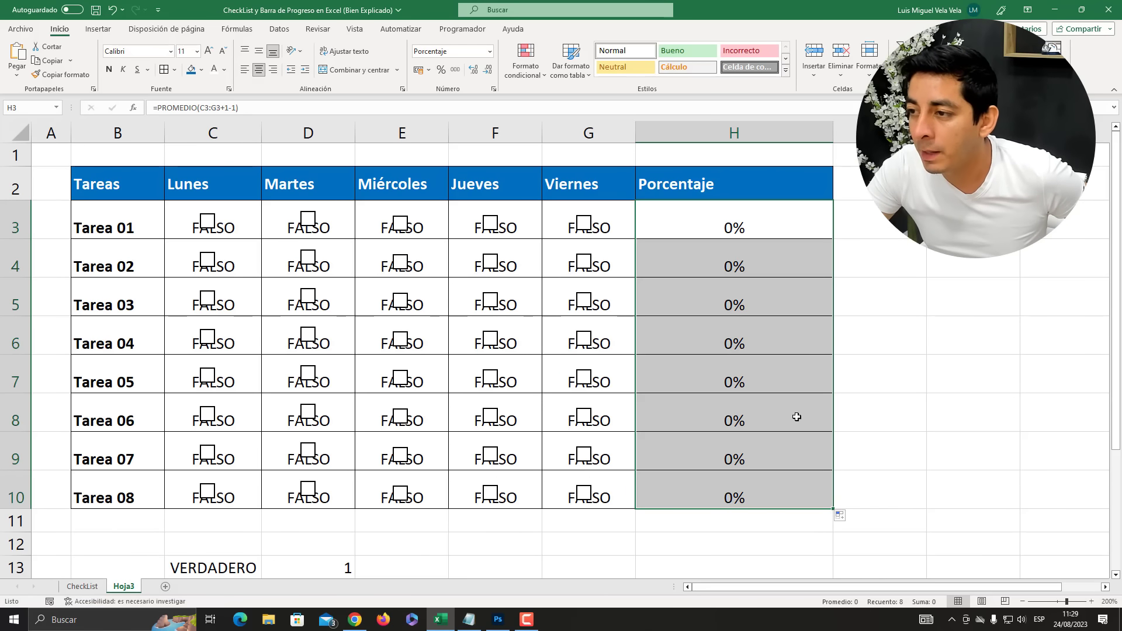
pyautogui.click(550, 230)
pyautogui.click(513, 222)
# Step: Set the H3 formula back to =PROMEDIO(--C3:G3) and copy it down to H10
pyautogui.doubleClick(682, 222)
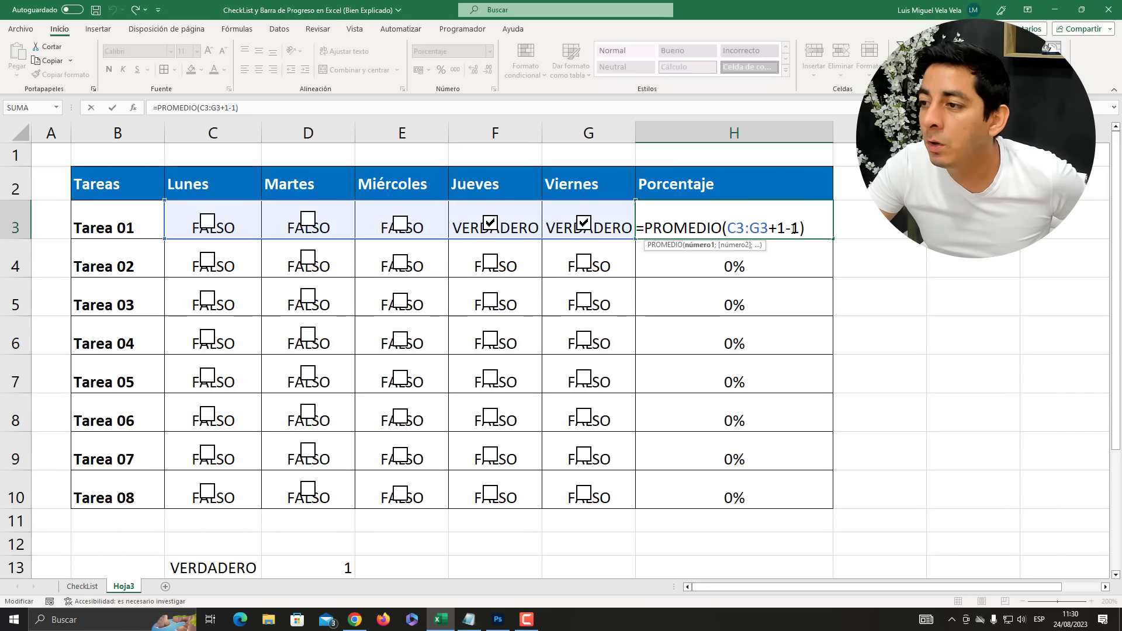
pyautogui.moveTo(798, 228); pyautogui.dragTo(770, 228)
pyautogui.press('BackSpace')
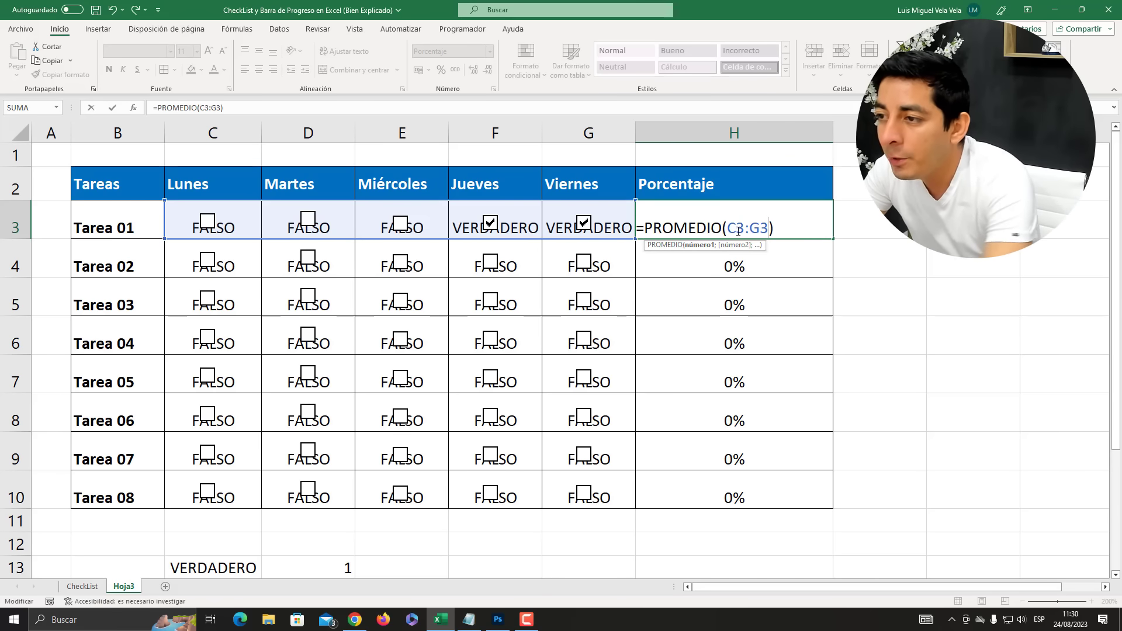
pyautogui.write('--')
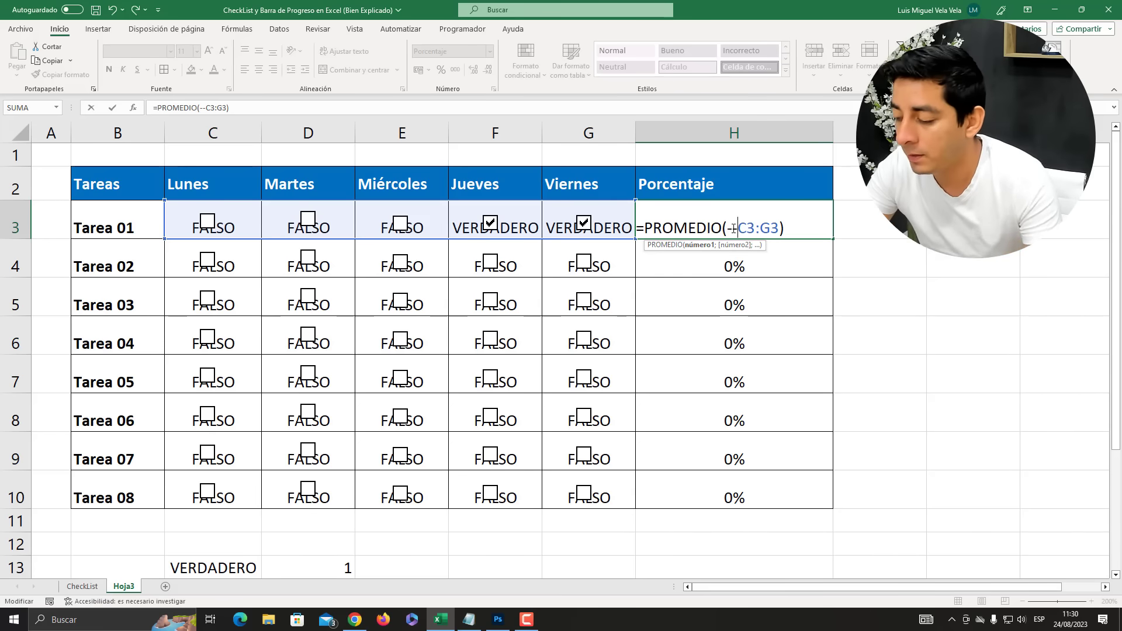
pyautogui.press('Return')
pyautogui.click(829, 230)
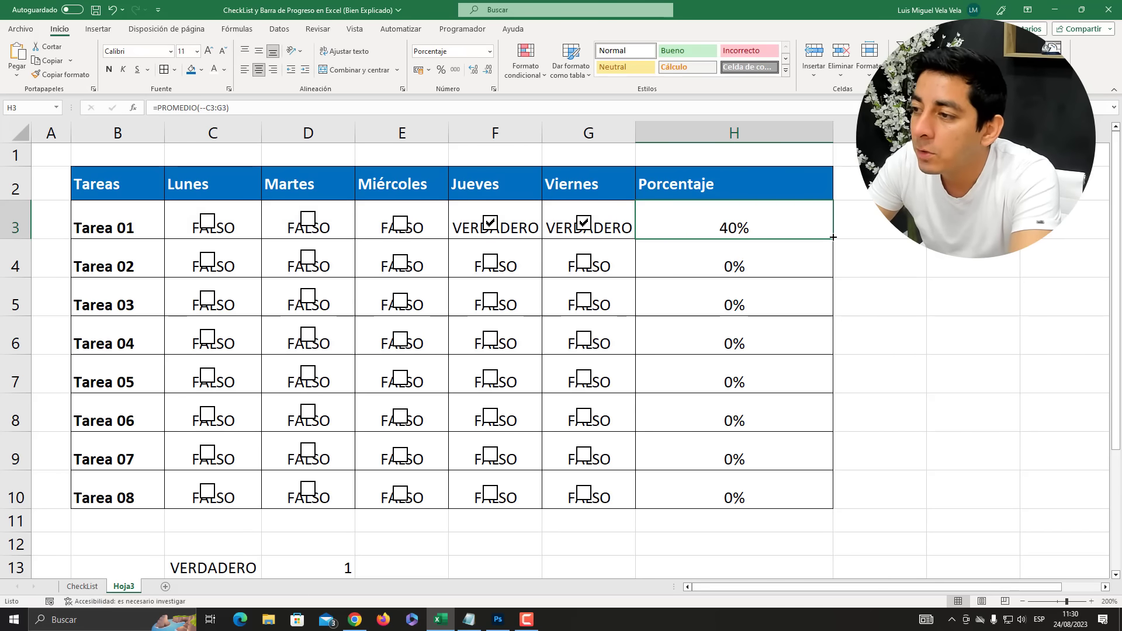
pyautogui.moveTo(833, 236); pyautogui.dragTo(833, 508)
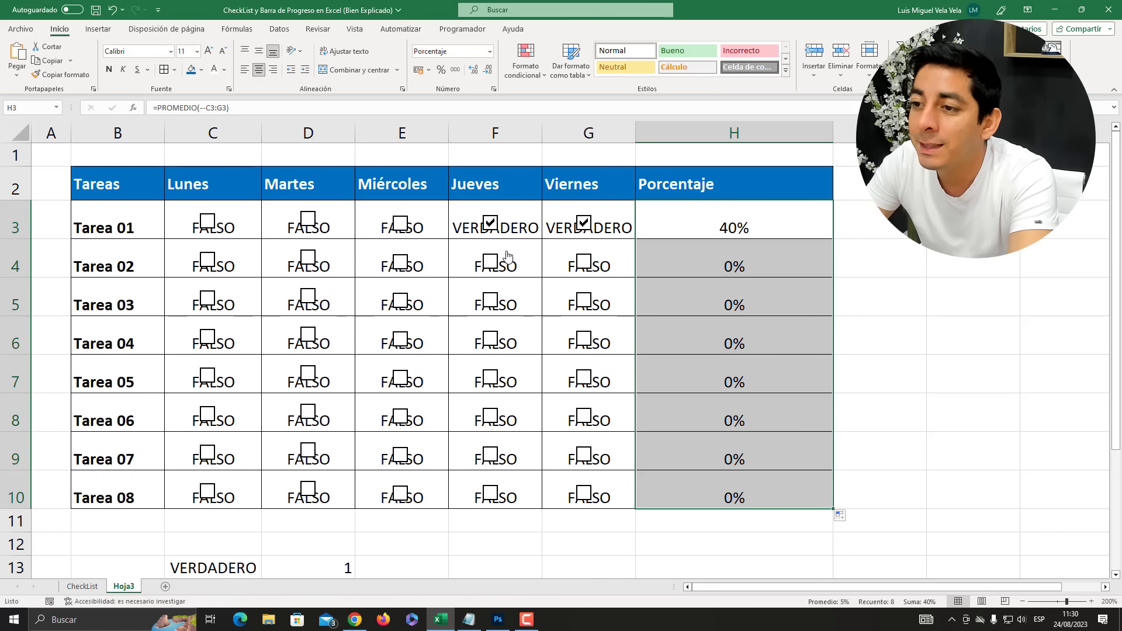
# Step: Clear the Viernes and Jueves check boxes of Tarea 01, and try Lunes and Martes before clearing them too
pyautogui.click(582, 227)
pyautogui.click(490, 224)
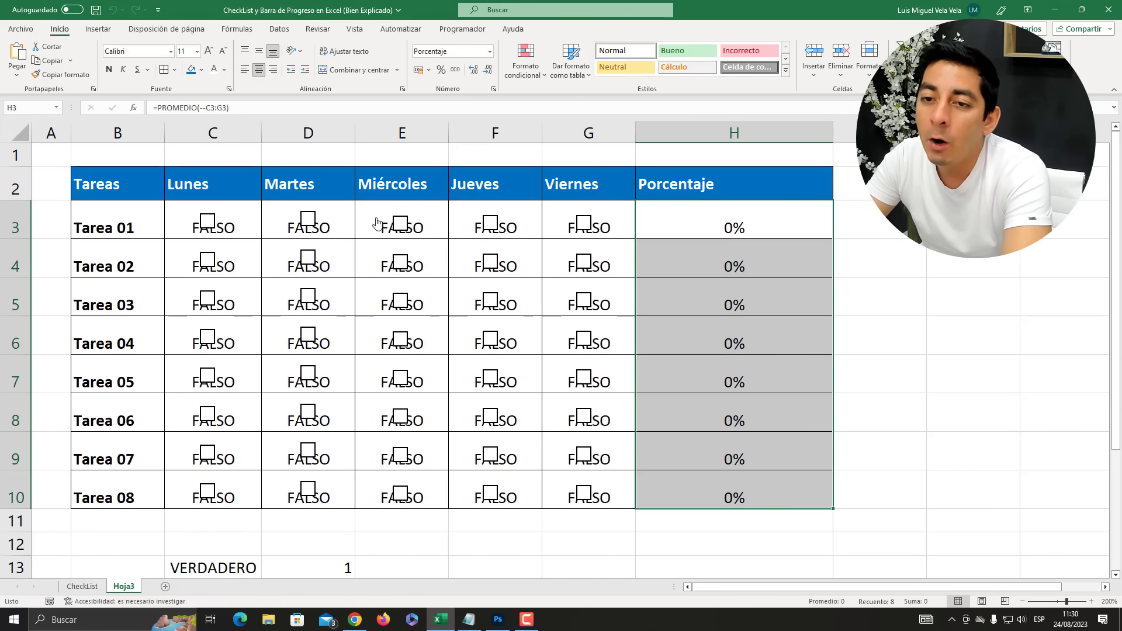
pyautogui.click(210, 225)
pyautogui.click(308, 220)
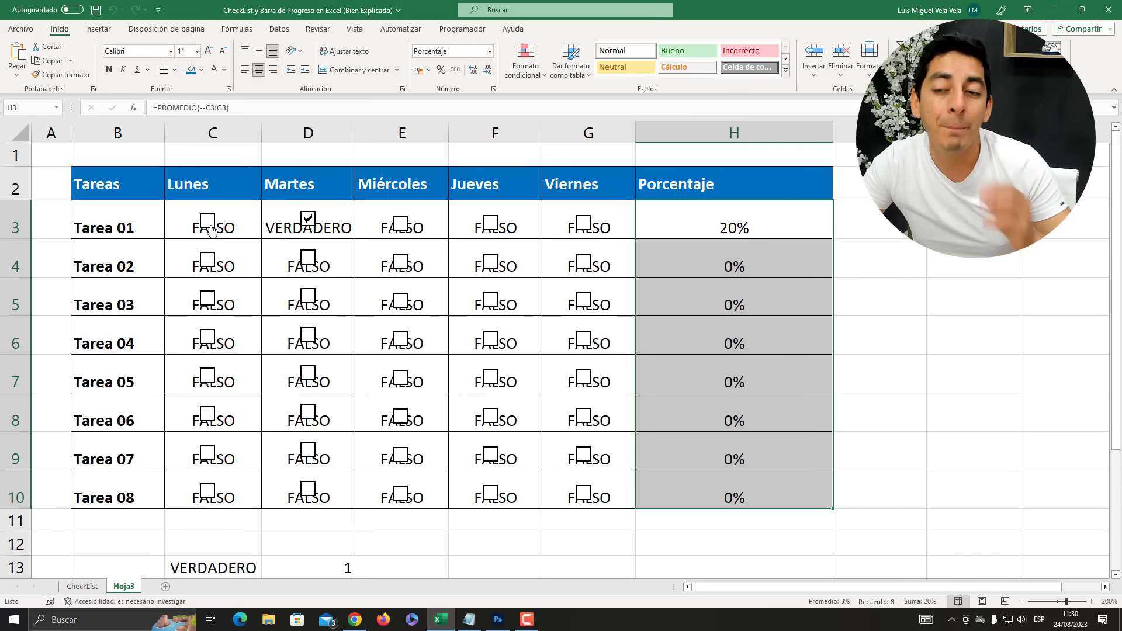
pyautogui.click(312, 224)
# Step: Set the font color of the logical values in C3:G10 to white so only the check boxes show
pyautogui.moveTo(180, 212); pyautogui.dragTo(565, 489)
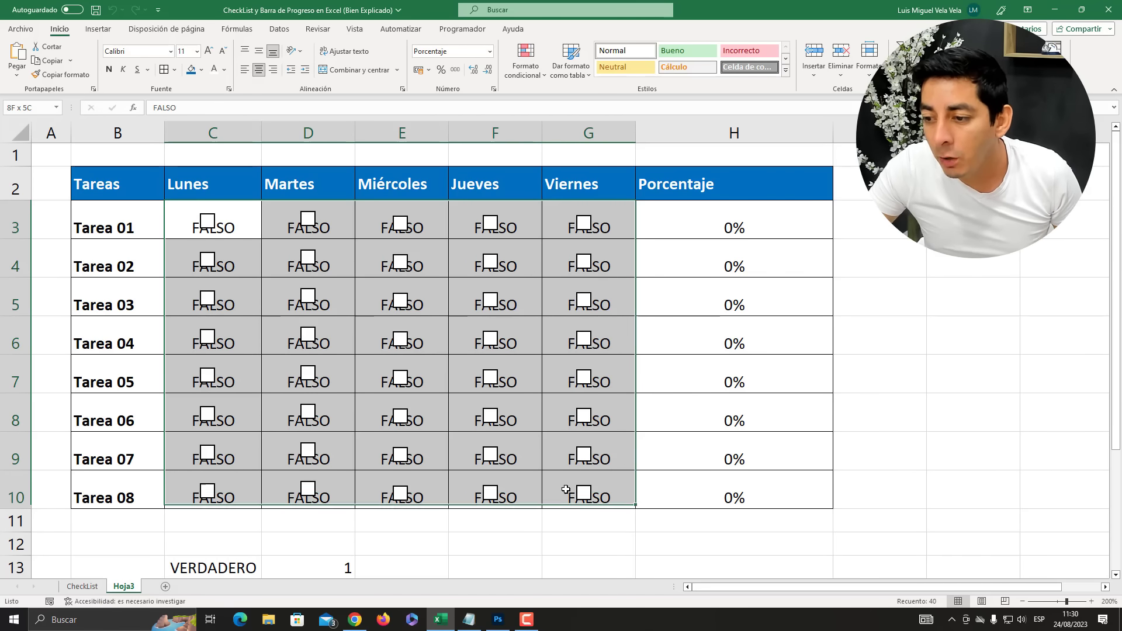
pyautogui.click(224, 70)
pyautogui.click(214, 112)
pyautogui.click(972, 258)
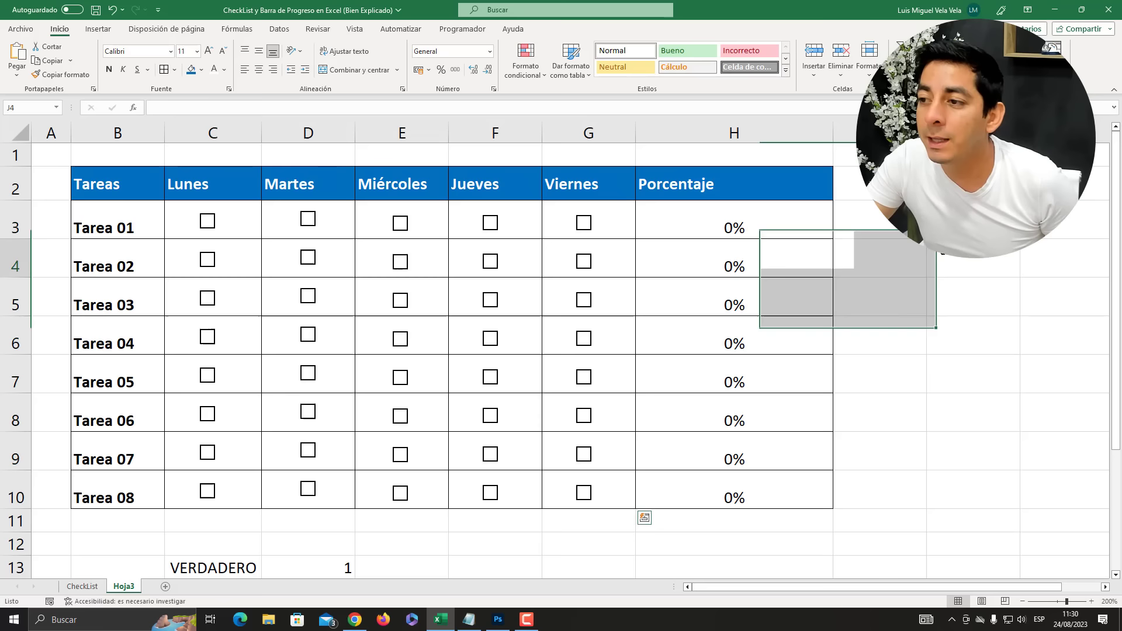
# Step: Test the percentages by ticking and clearing all the Tarea 01 check boxes and the Viernes and Jueves ones of Tarea 02
pyautogui.click(216, 223)
pyautogui.click(307, 220)
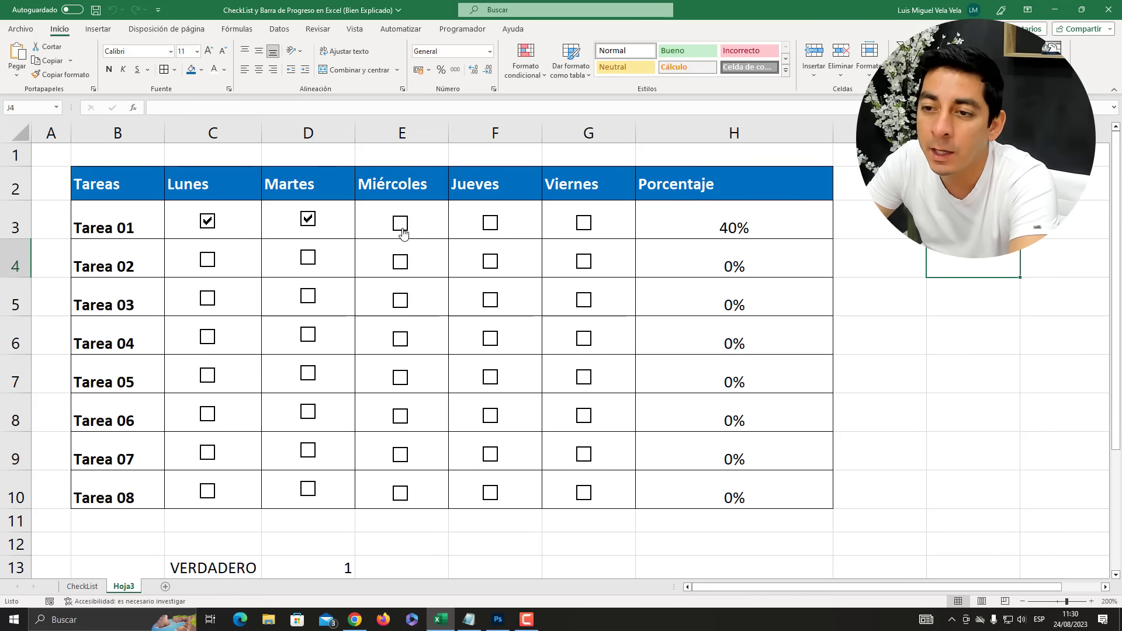
pyautogui.click(400, 223)
pyautogui.click(492, 224)
pyautogui.click(588, 228)
pyautogui.click(584, 264)
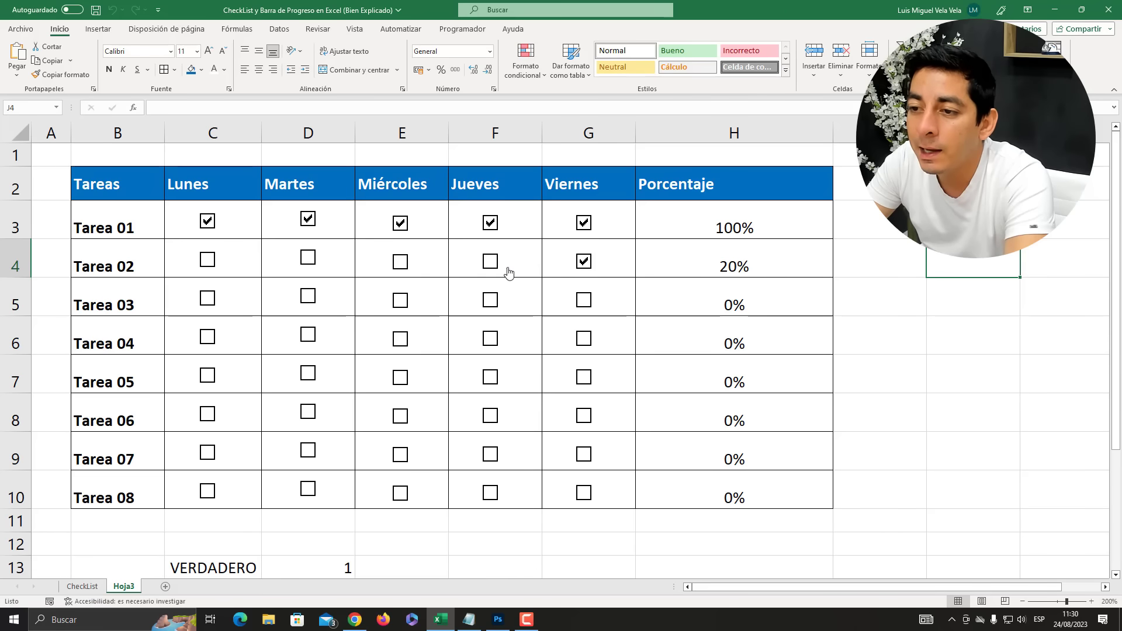
pyautogui.click(493, 264)
pyautogui.click(492, 265)
pyautogui.click(581, 266)
pyautogui.click(585, 225)
pyautogui.click(491, 225)
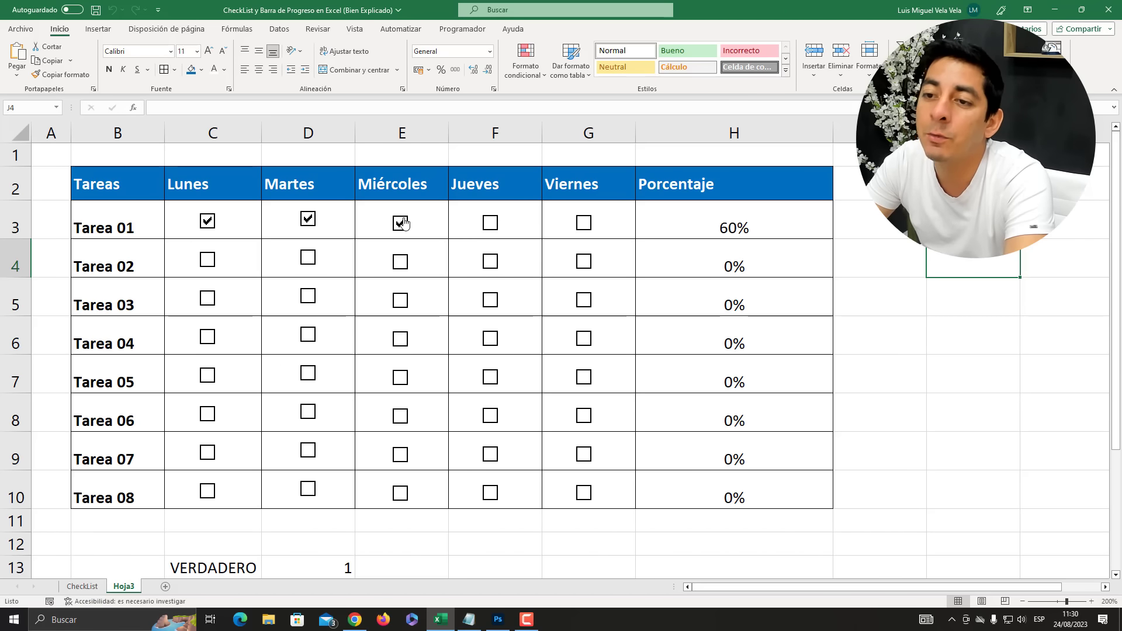
pyautogui.click(400, 224)
pyautogui.click(308, 220)
pyautogui.click(223, 228)
# Step: Create a new conditional formatting rule for H3:H10 that formats all cells by their values with the Barra de datos style
pyautogui.click(672, 221)
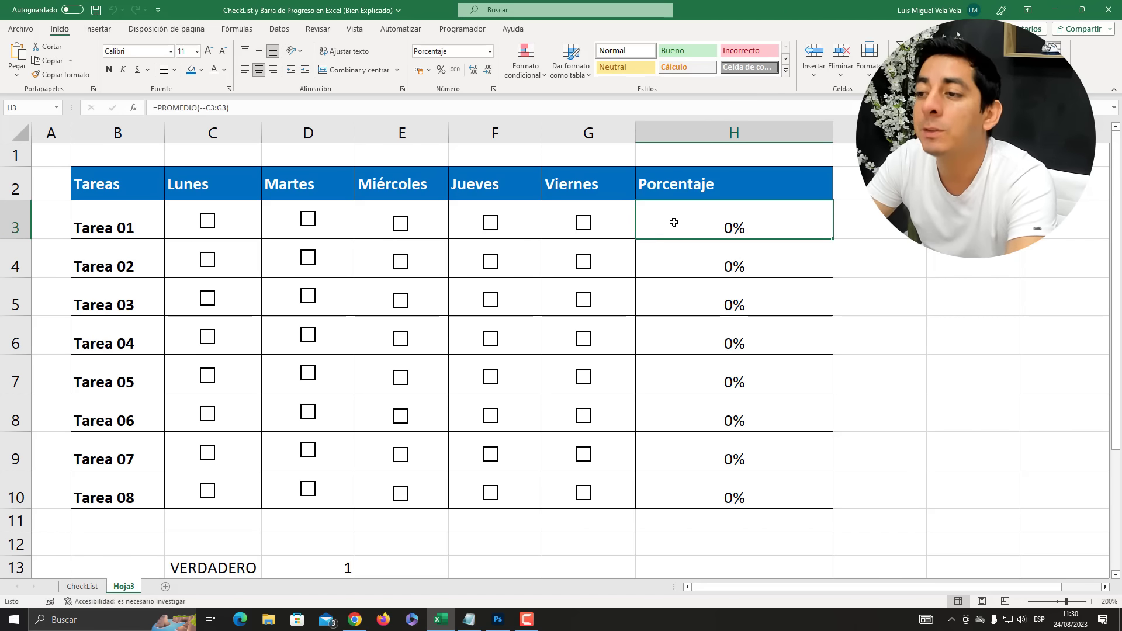
pyautogui.moveTo(732, 491); pyautogui.dragTo(718, 217)
pyautogui.click(713, 388)
pyautogui.moveTo(727, 493); pyautogui.dragTo(723, 234)
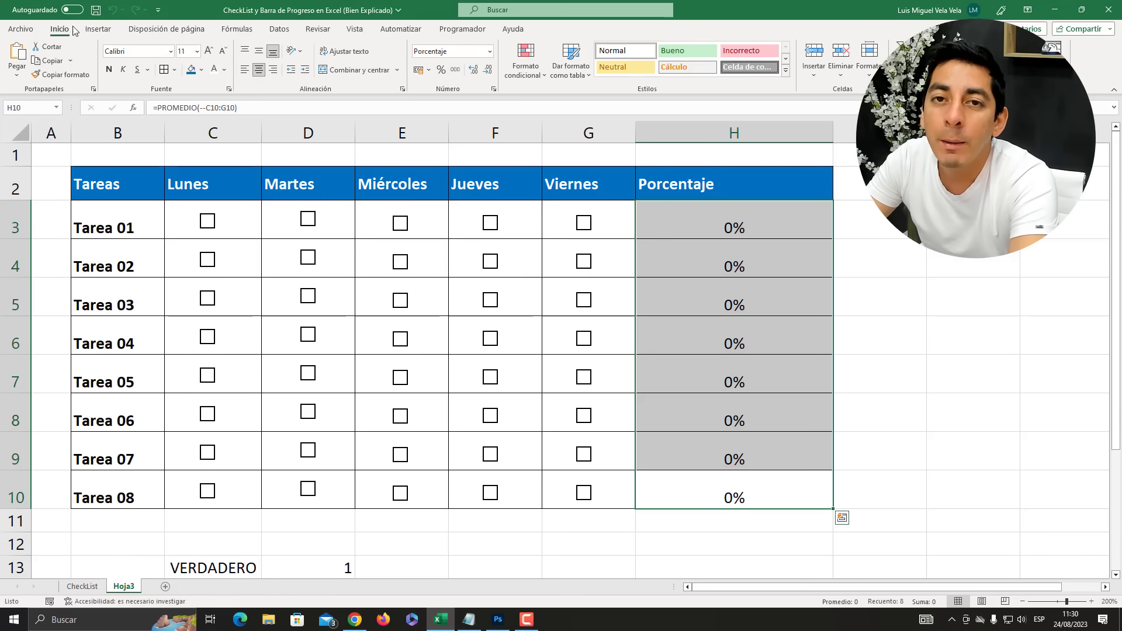
pyautogui.click(531, 69)
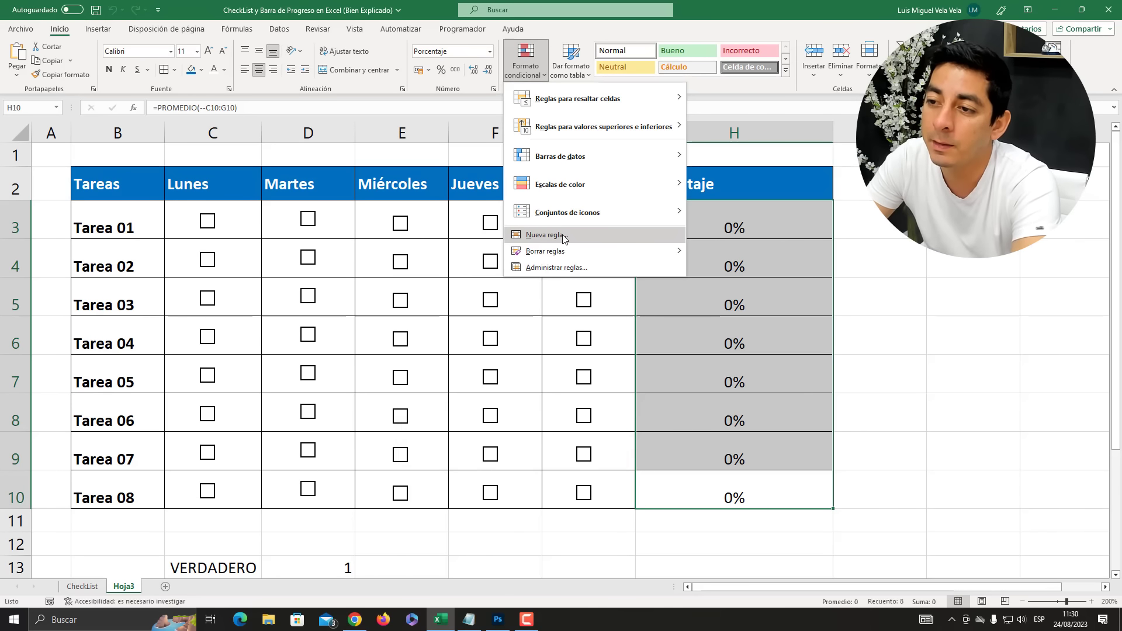
pyautogui.click(564, 236)
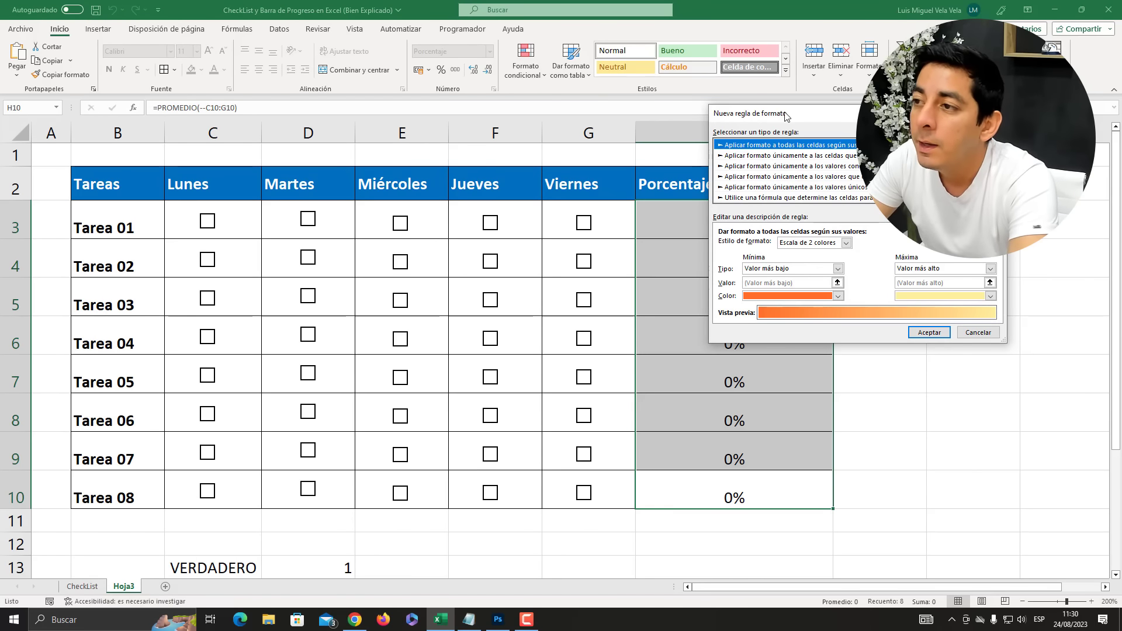
pyautogui.moveTo(787, 113); pyautogui.dragTo(255, 143)
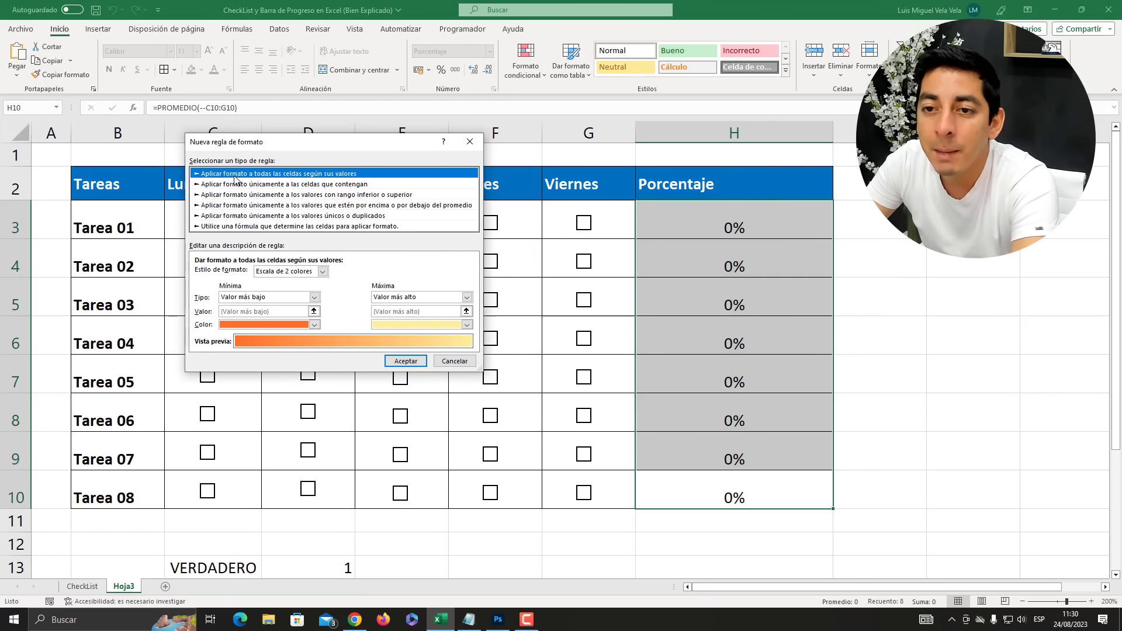
pyautogui.click(247, 184)
pyautogui.click(245, 174)
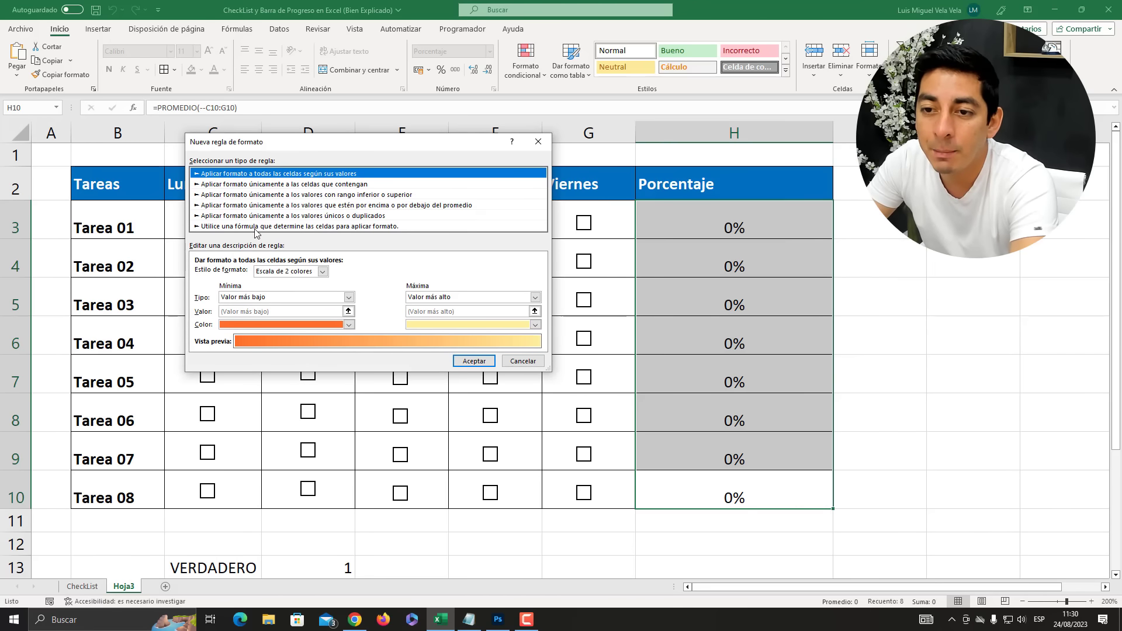
pyautogui.click(322, 272)
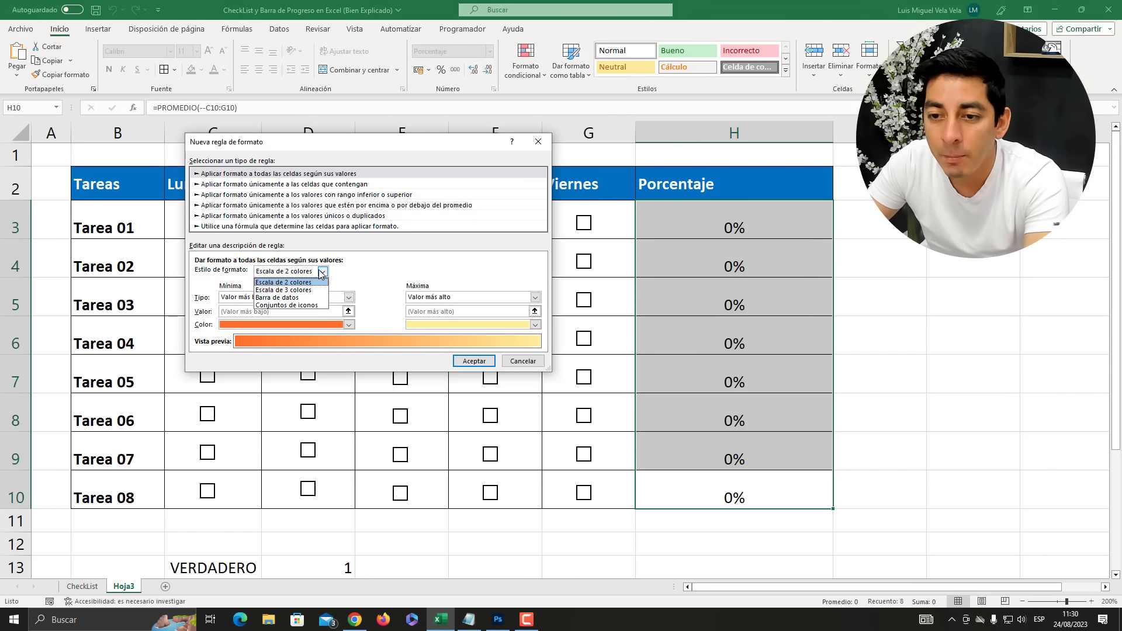
pyautogui.press('super+plus')
pyautogui.click(284, 299)
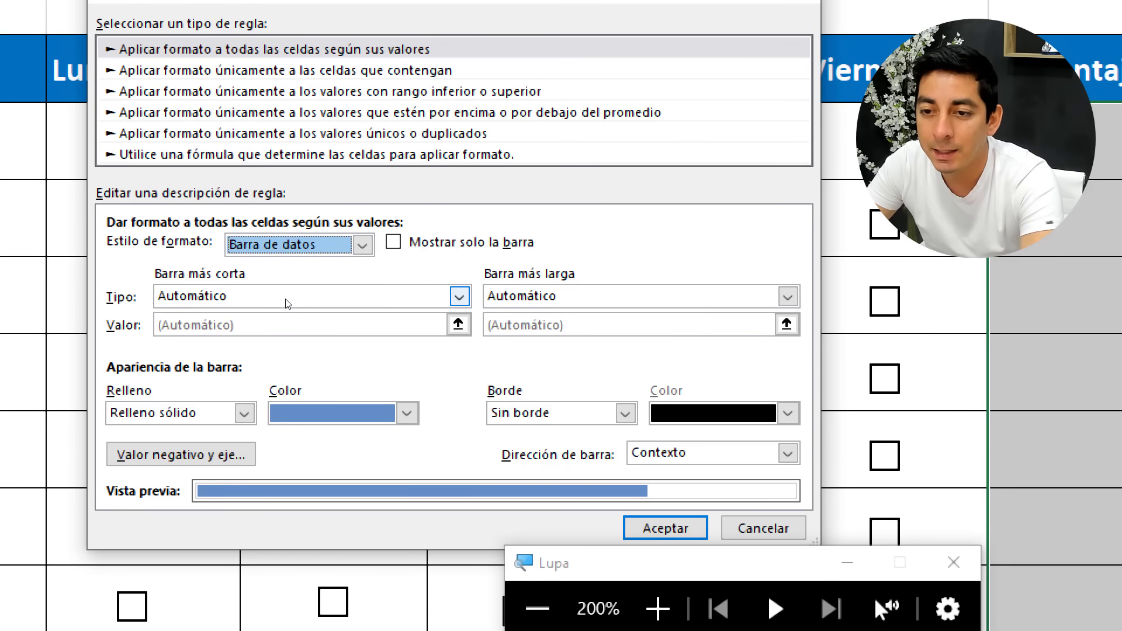
# Step: Set both bar types to Número, with a value of 0 for the shortest bar and 1 for the longest
pyautogui.click(246, 297)
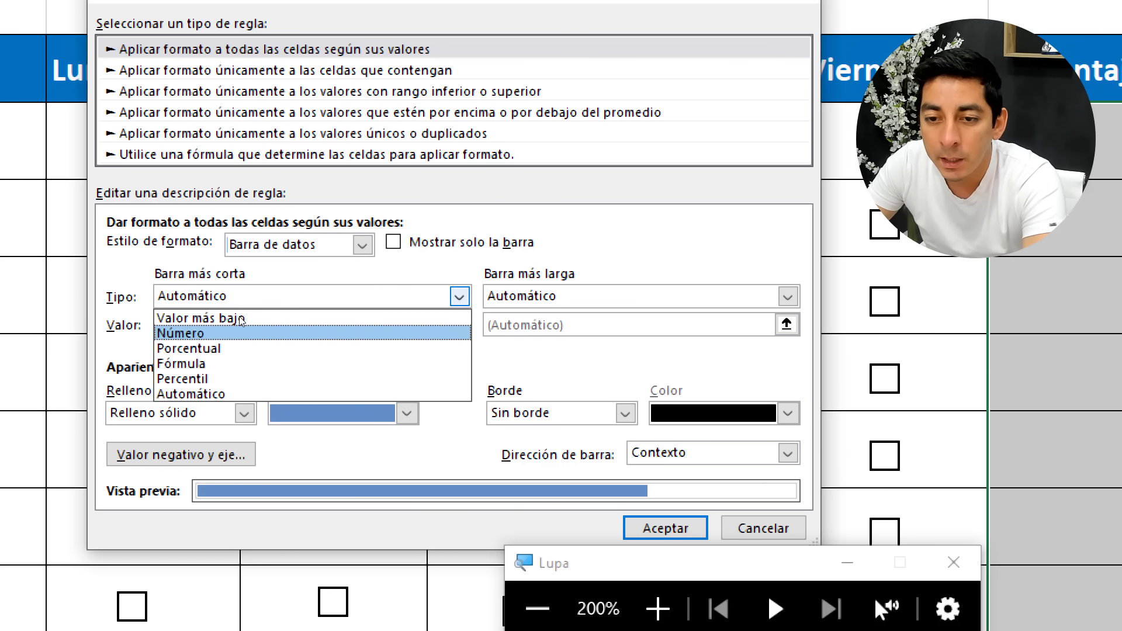
pyautogui.click(241, 333)
pyautogui.click(789, 297)
pyautogui.click(775, 333)
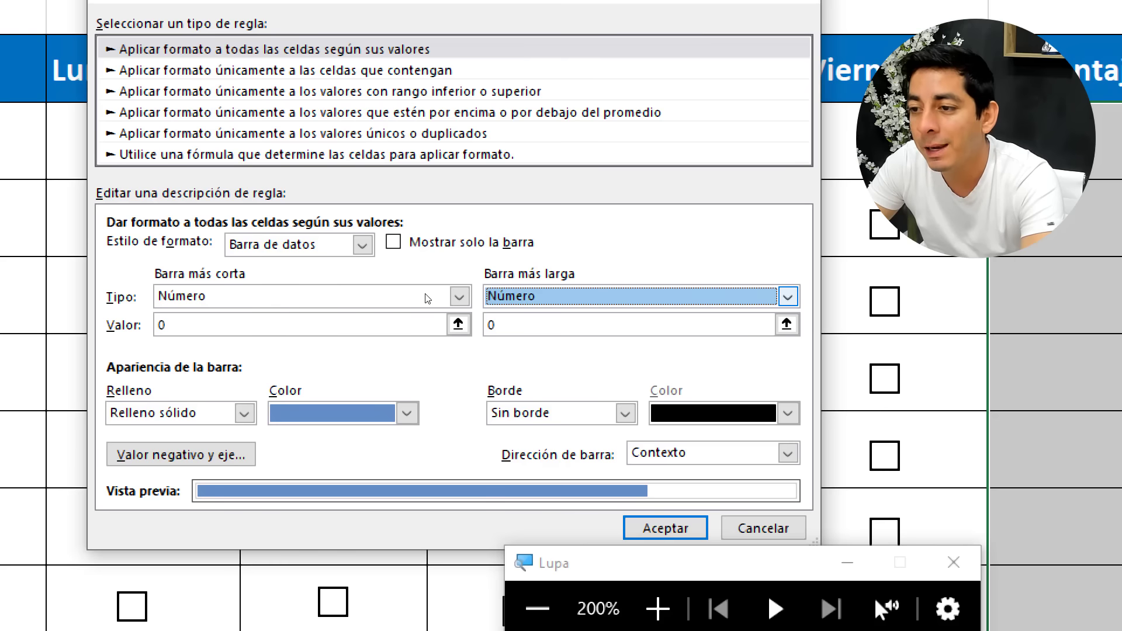
pyautogui.doubleClick(234, 321)
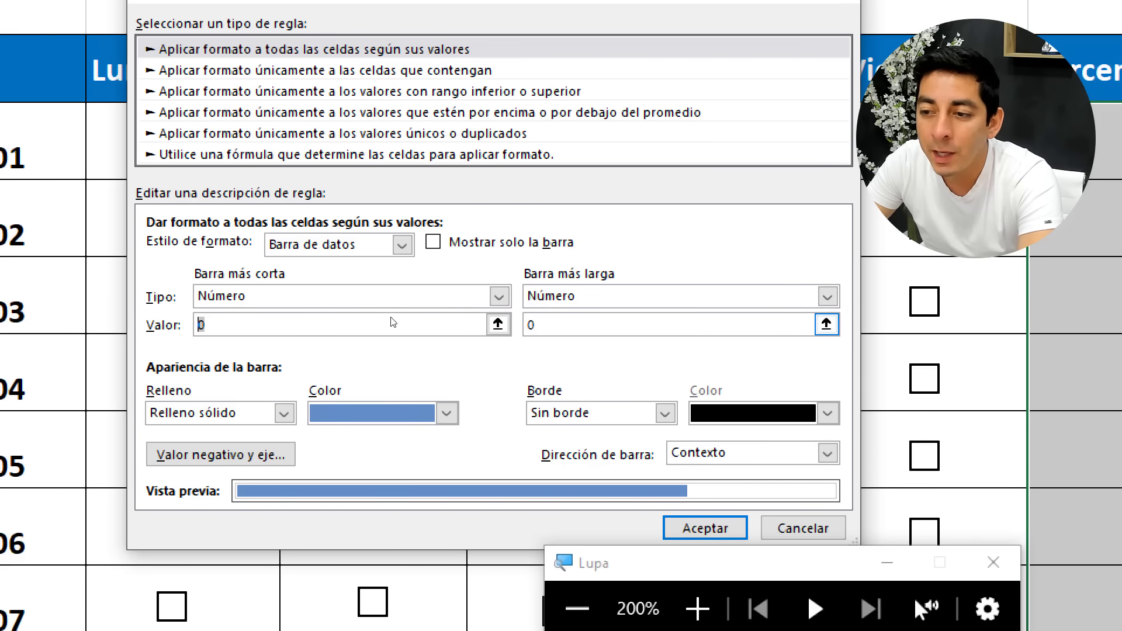
pyautogui.doubleClick(529, 325)
pyautogui.write('1')
pyautogui.press('super+Escape')
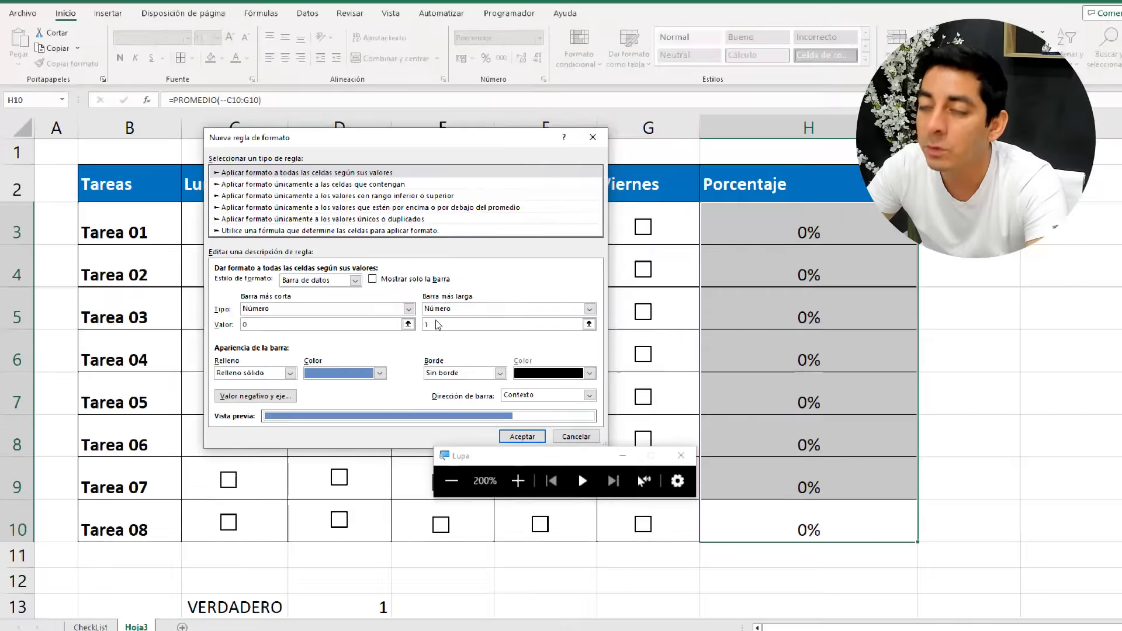
pyautogui.moveTo(399, 142); pyautogui.dragTo(400, 168)
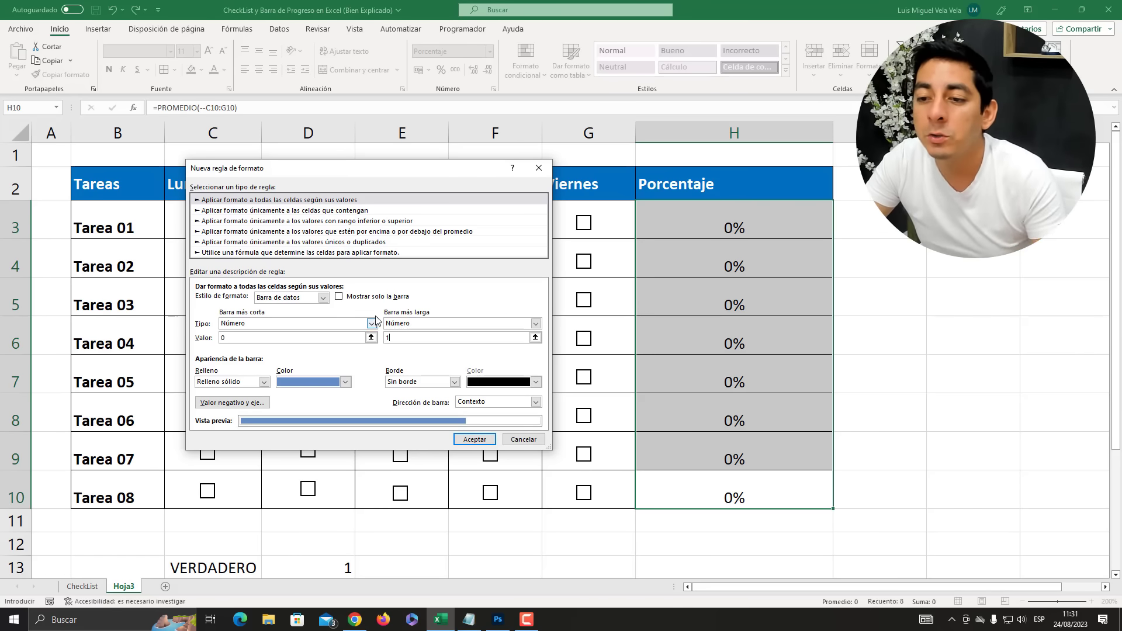
# Step: Give the data bars a dark green fill color and a solid border, and apply the rule
pyautogui.press('super+plus')
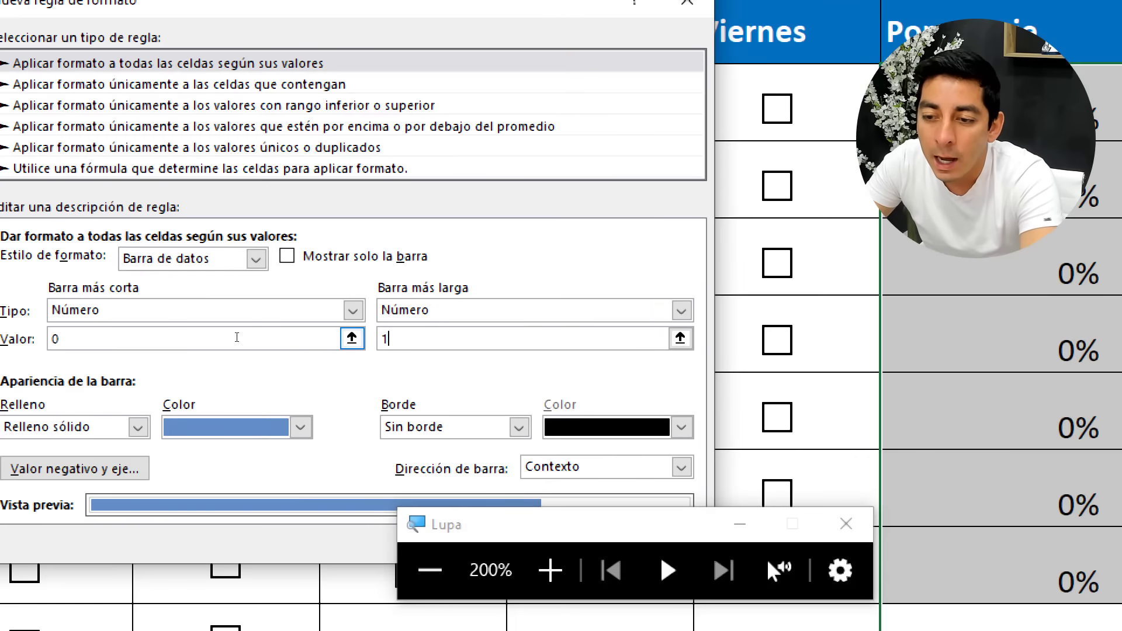
pyautogui.click(346, 382)
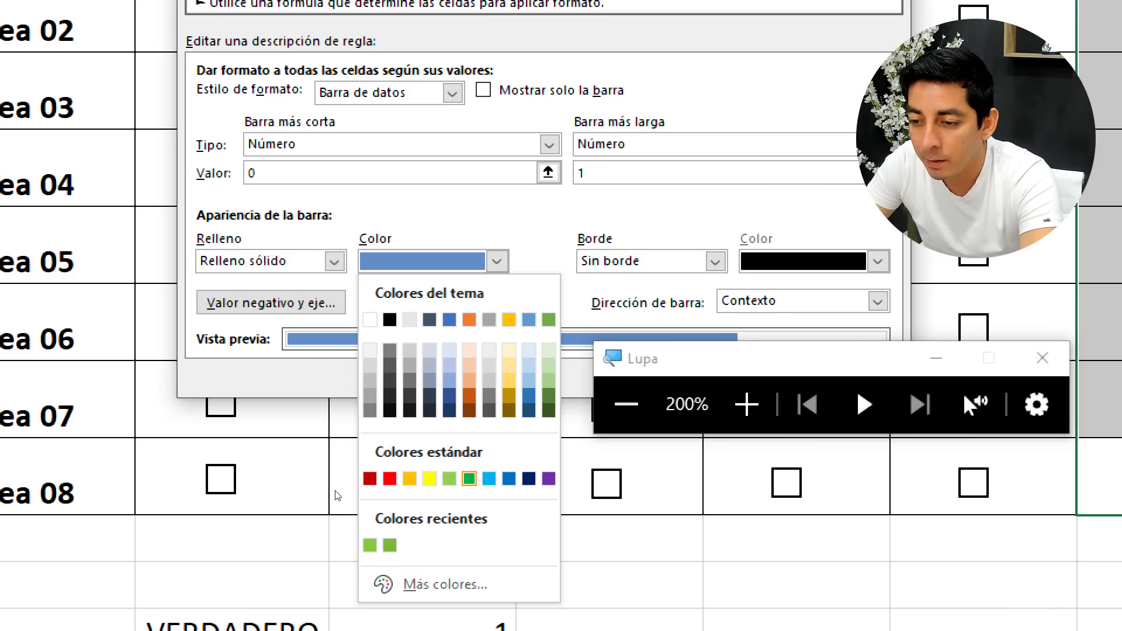
pyautogui.click(373, 452)
pyautogui.press('super+Escape')
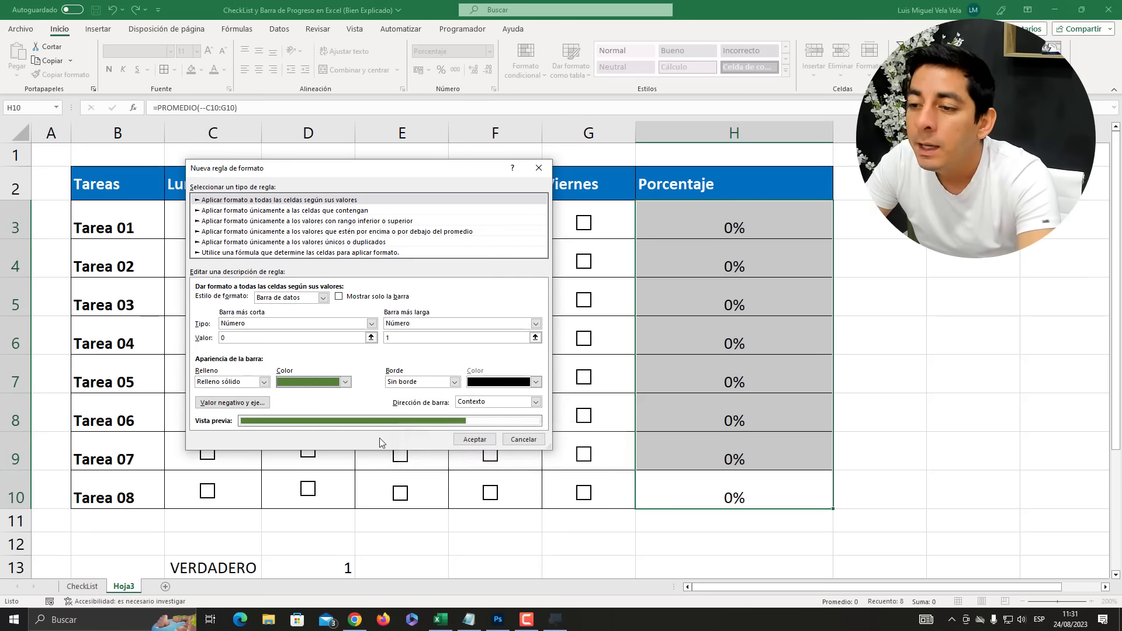
pyautogui.click(454, 381)
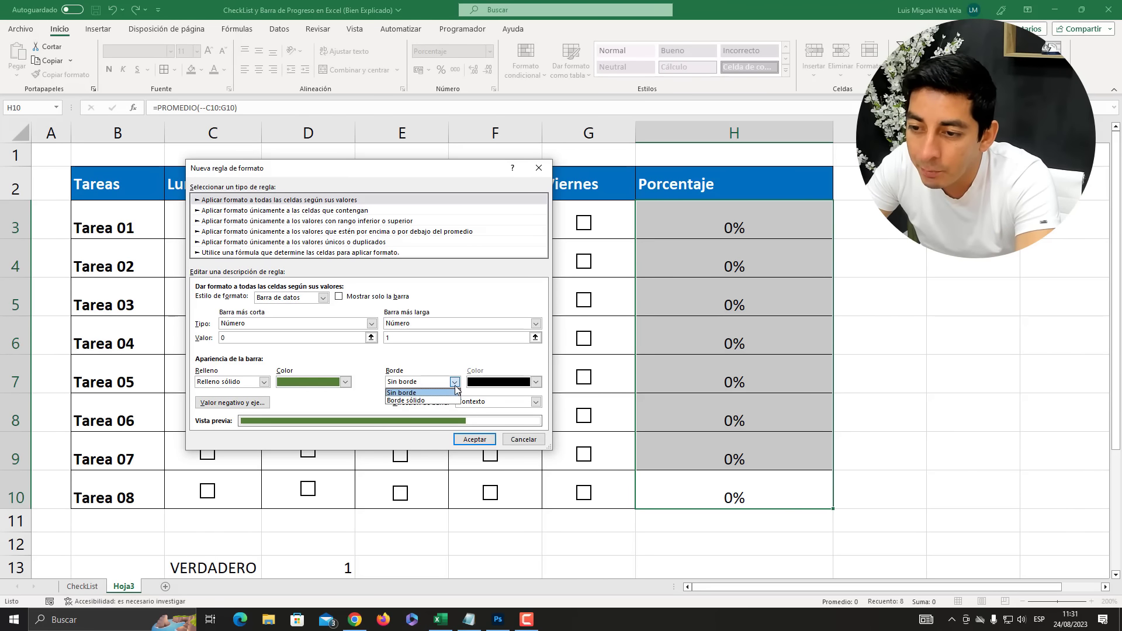
pyautogui.click(418, 401)
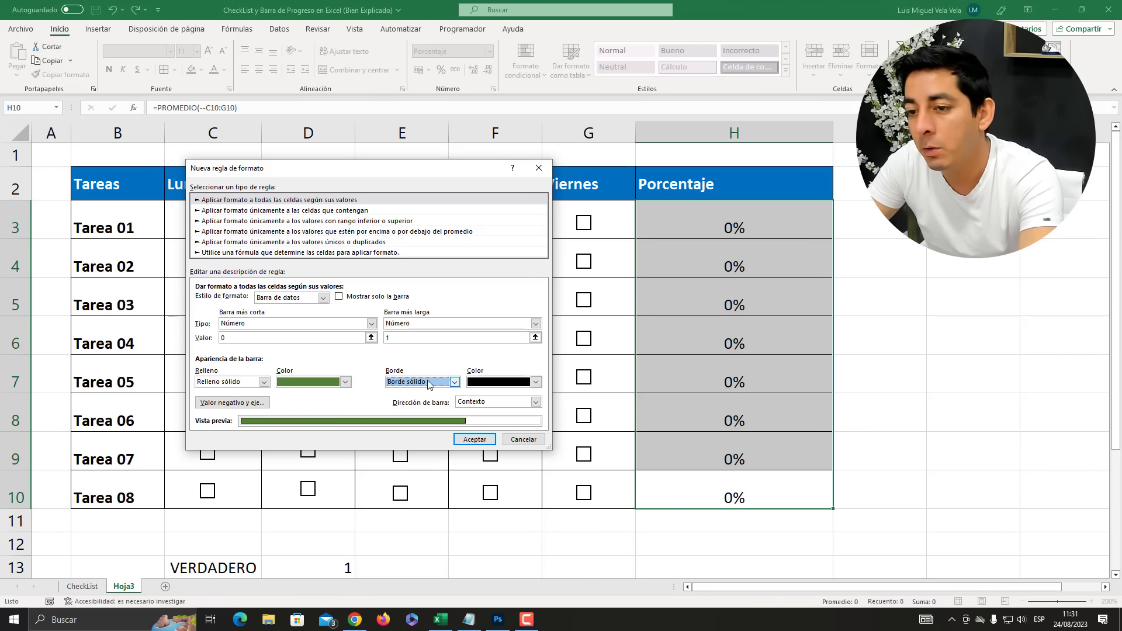
pyautogui.click(473, 440)
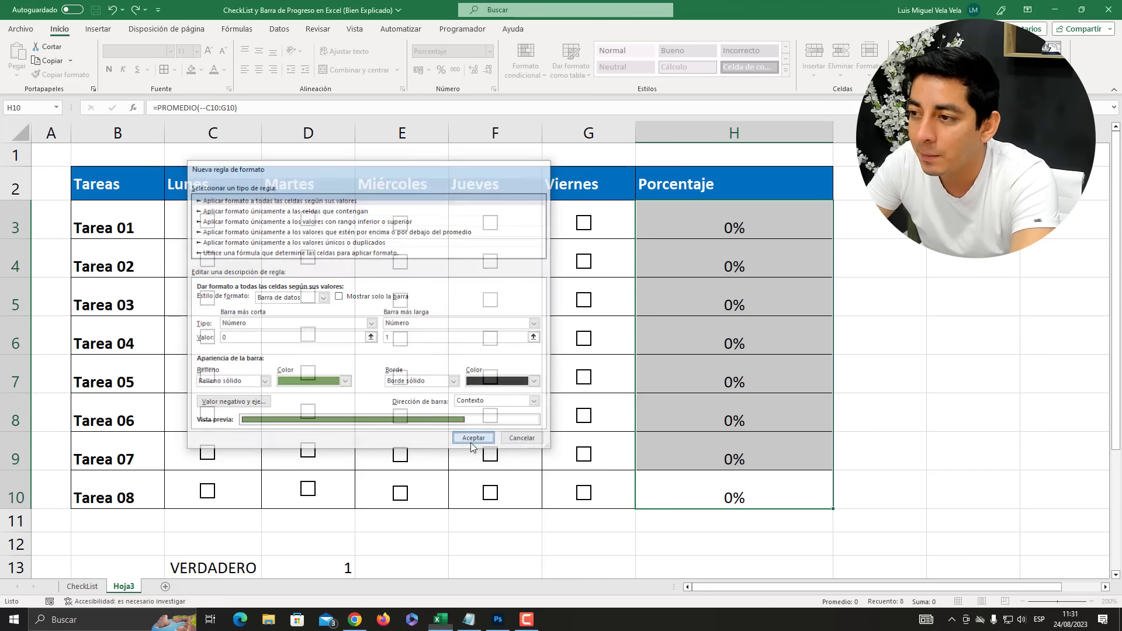
# Step: Tick all five check boxes of Tarea 01, from Viernes back to Lunes, to test its progress bar
pyautogui.click(585, 228)
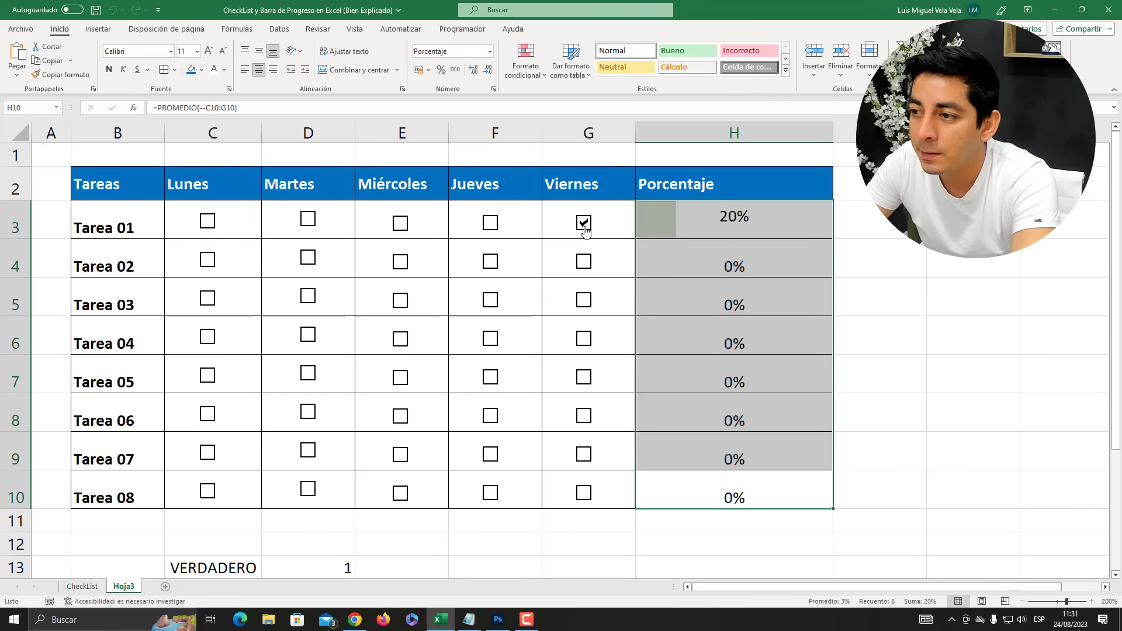
pyautogui.click(489, 225)
pyautogui.click(401, 225)
pyautogui.click(309, 221)
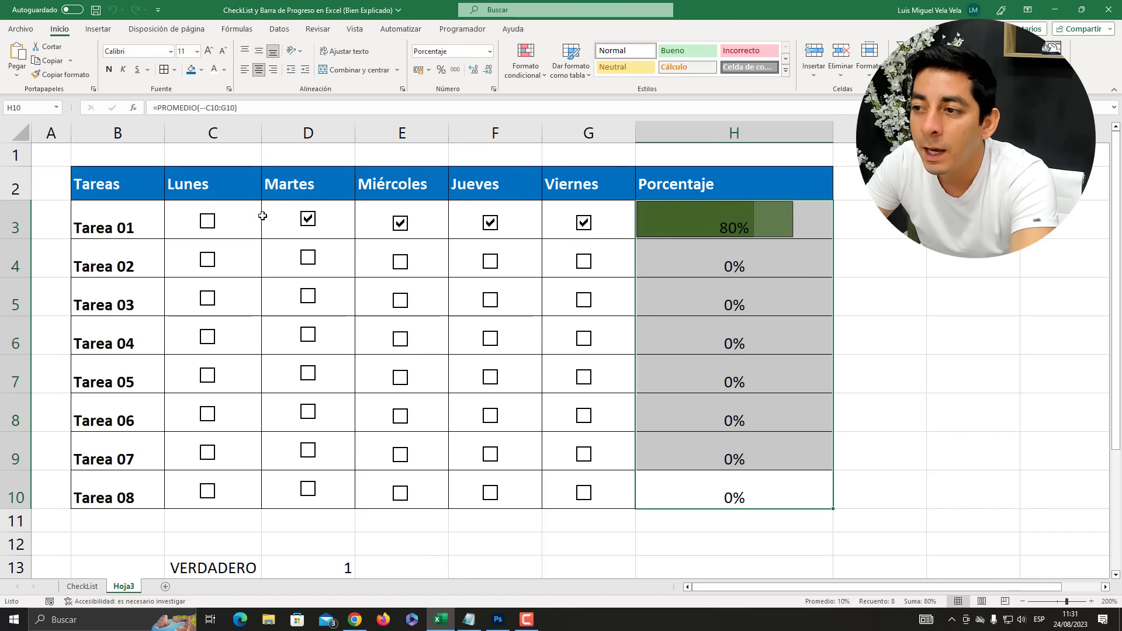
pyautogui.click(215, 225)
# Step: Clear the Viernes and Jueves check boxes of Tarea 01 and tick both again to watch the bar change
pyautogui.click(459, 286)
pyautogui.click(583, 224)
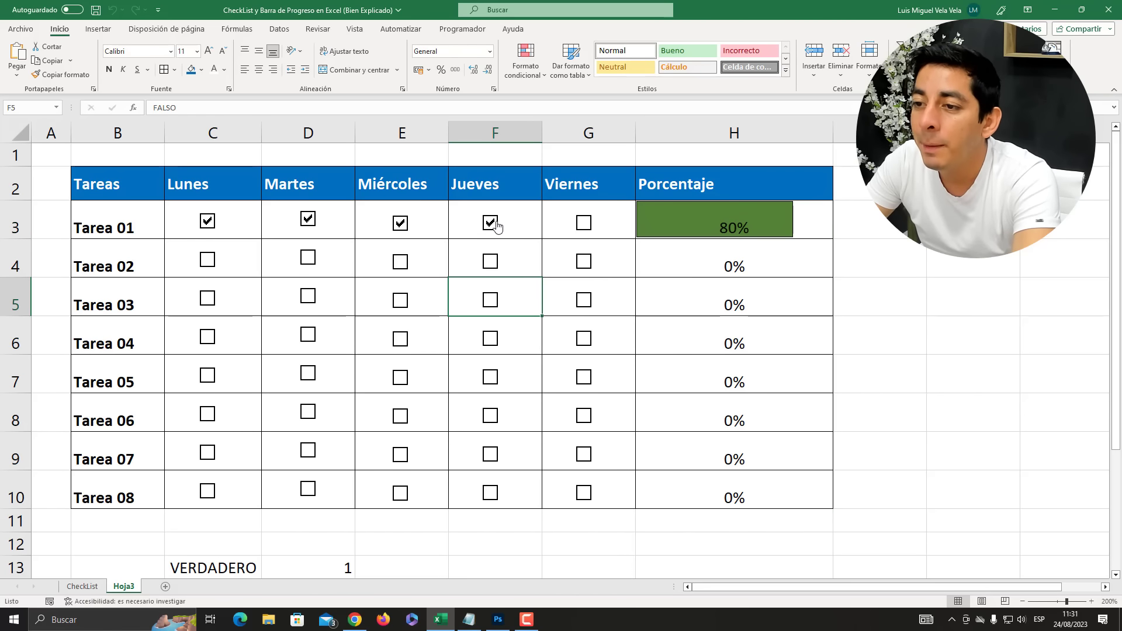
pyautogui.click(491, 223)
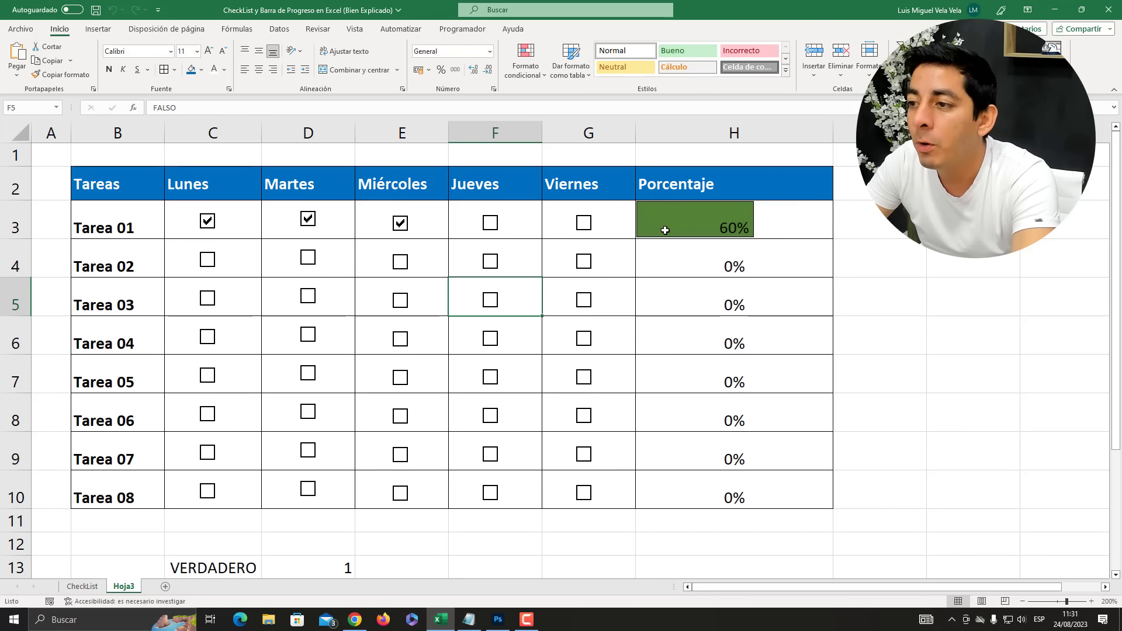
pyautogui.click(504, 226)
pyautogui.click(583, 222)
# Step: On the CheckList sheet, try the Jueves check box of Tarea 01 and clear its Miércoles one to compare the bar style
pyautogui.click(100, 590)
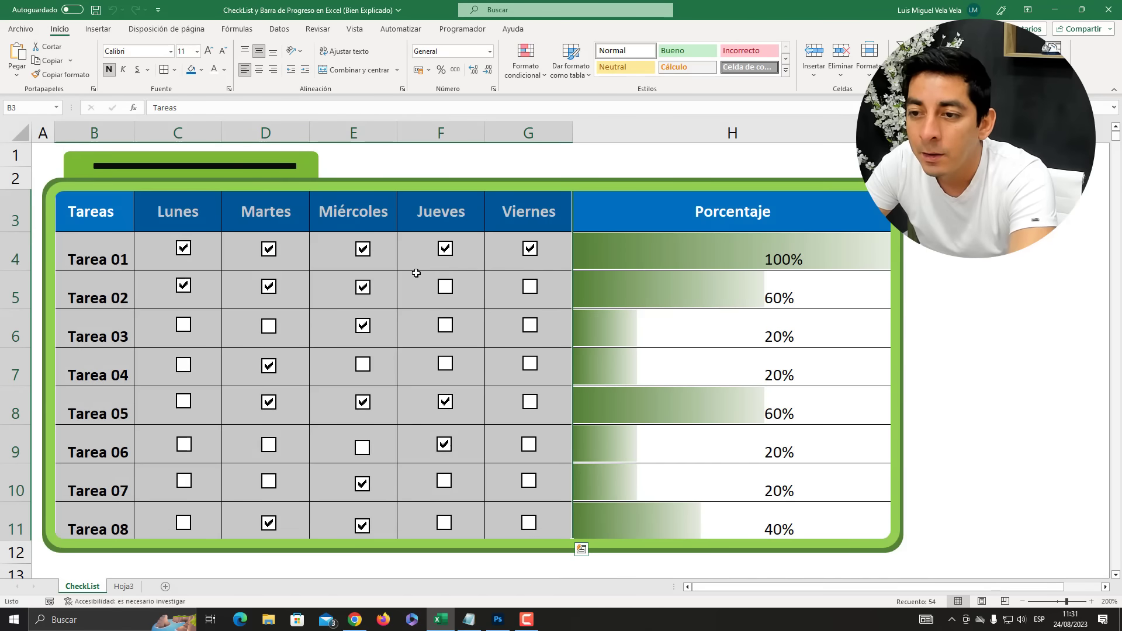
pyautogui.click(447, 251)
pyautogui.click(380, 251)
pyautogui.click(467, 251)
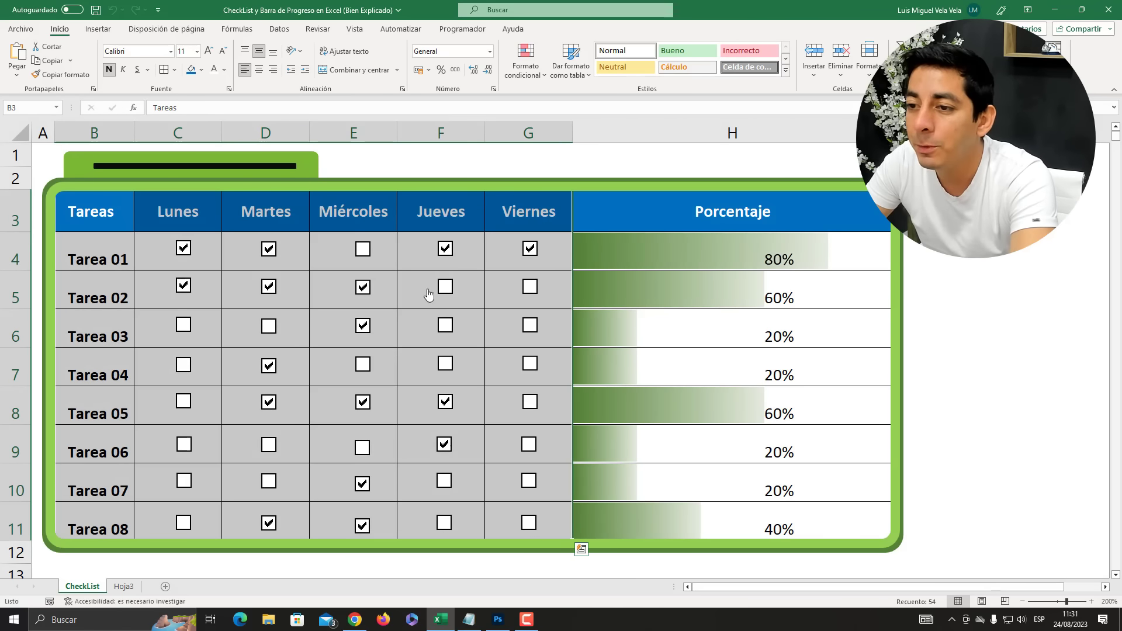
# Step: Return to Hoja3 and show the conditional formatting rules of the whole sheet in the rules manager
pyautogui.click(126, 586)
pyautogui.click(773, 346)
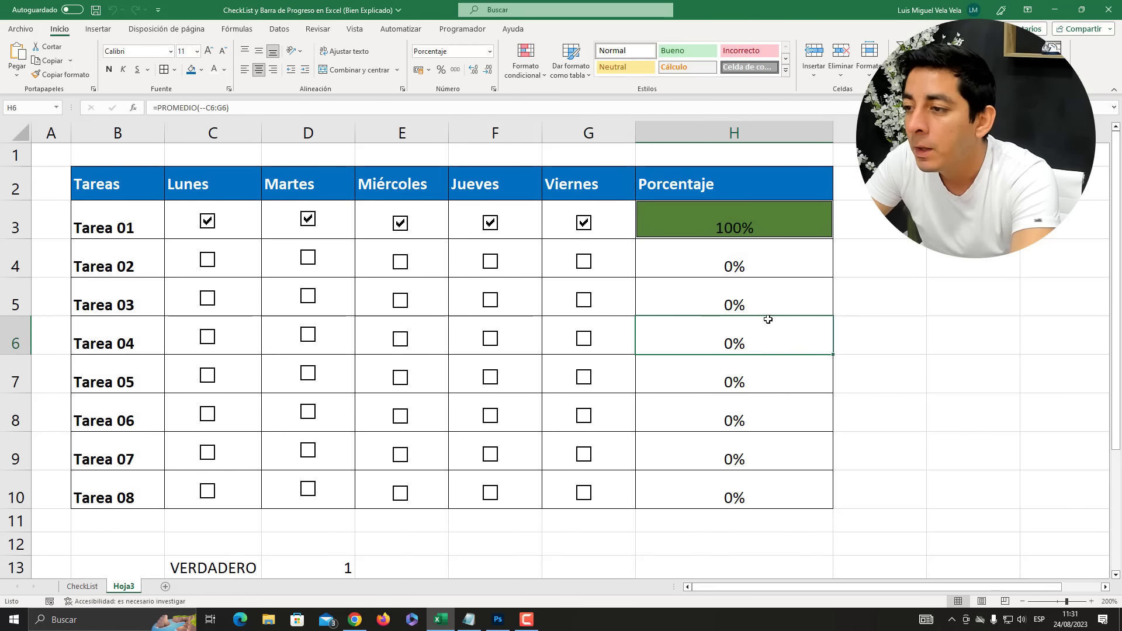
pyautogui.click(532, 68)
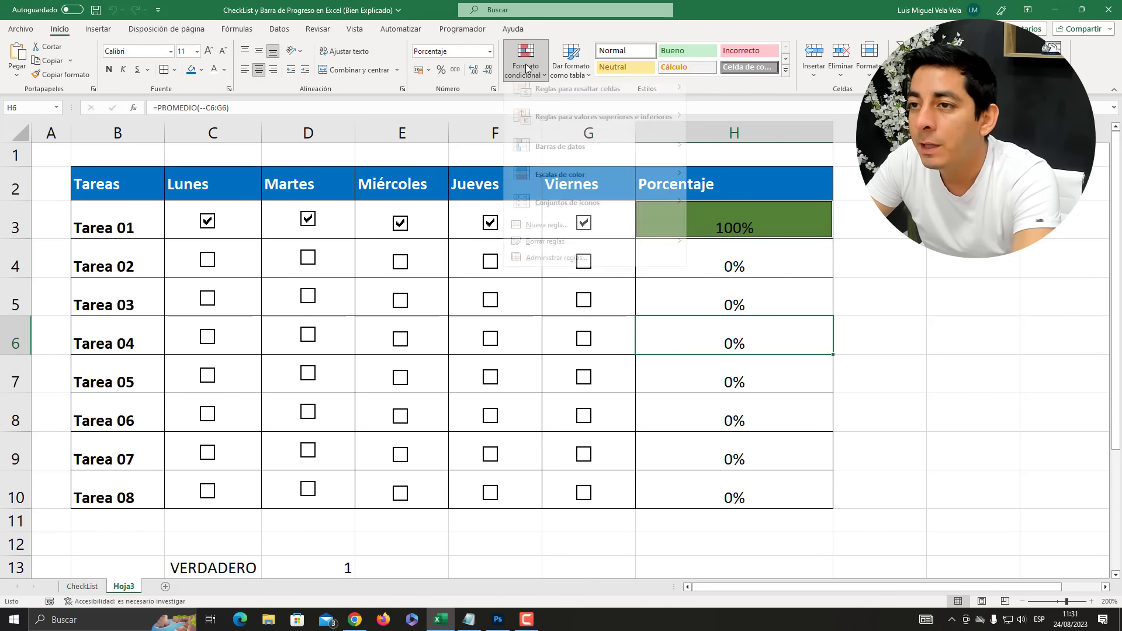
pyautogui.click(576, 268)
pyautogui.click(287, 249)
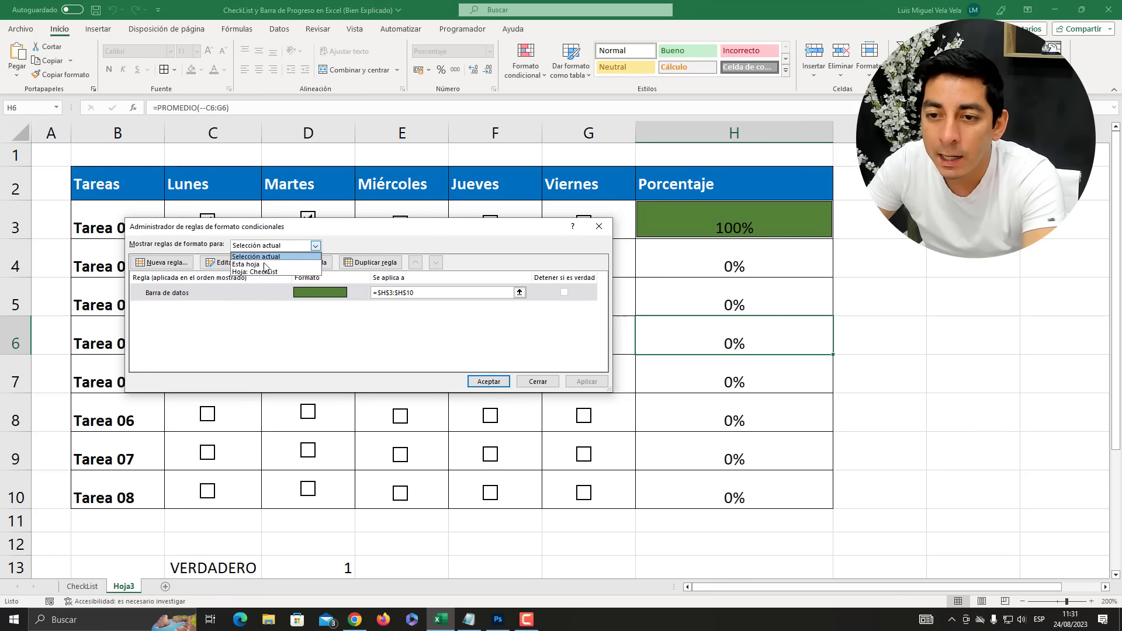
pyautogui.click(254, 263)
pyautogui.click(261, 247)
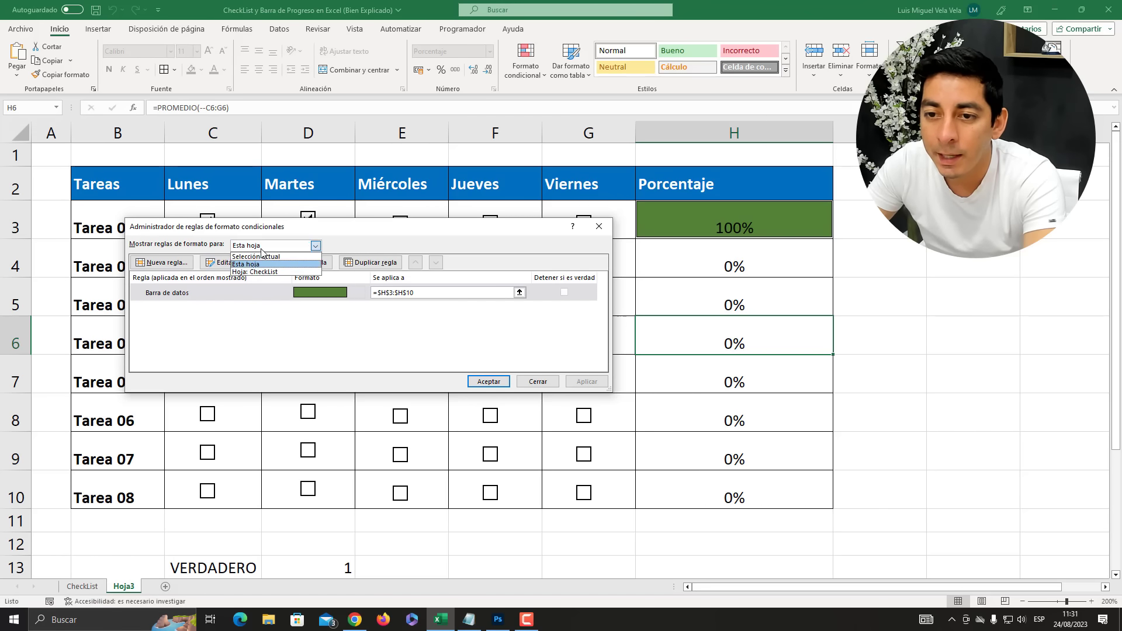
pyautogui.click(253, 264)
# Step: Edit the data bar rule for H3:H10 to use Relleno degradado instead of a solid fill and apply it
pyautogui.click(204, 298)
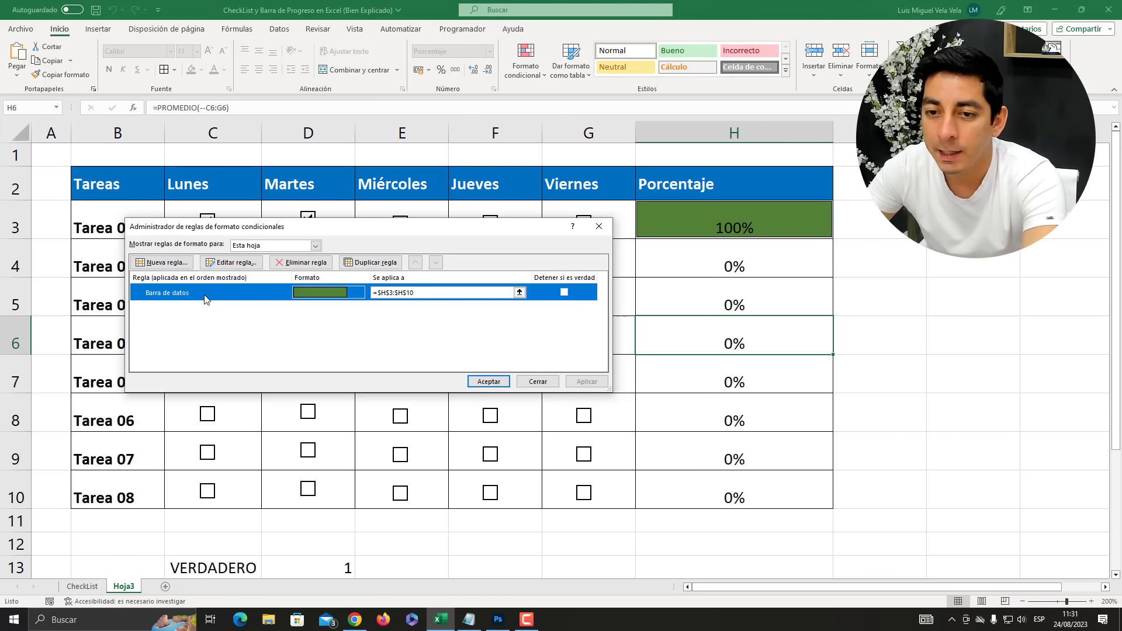
pyautogui.press('super+plus')
pyautogui.press('super+Escape')
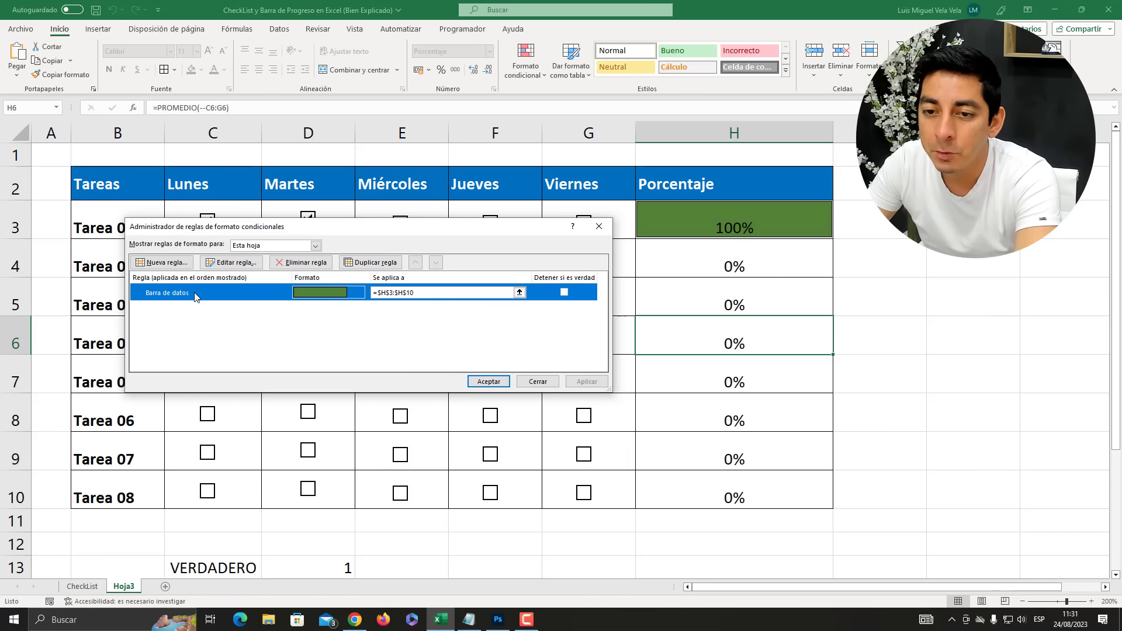
pyautogui.doubleClick(195, 296)
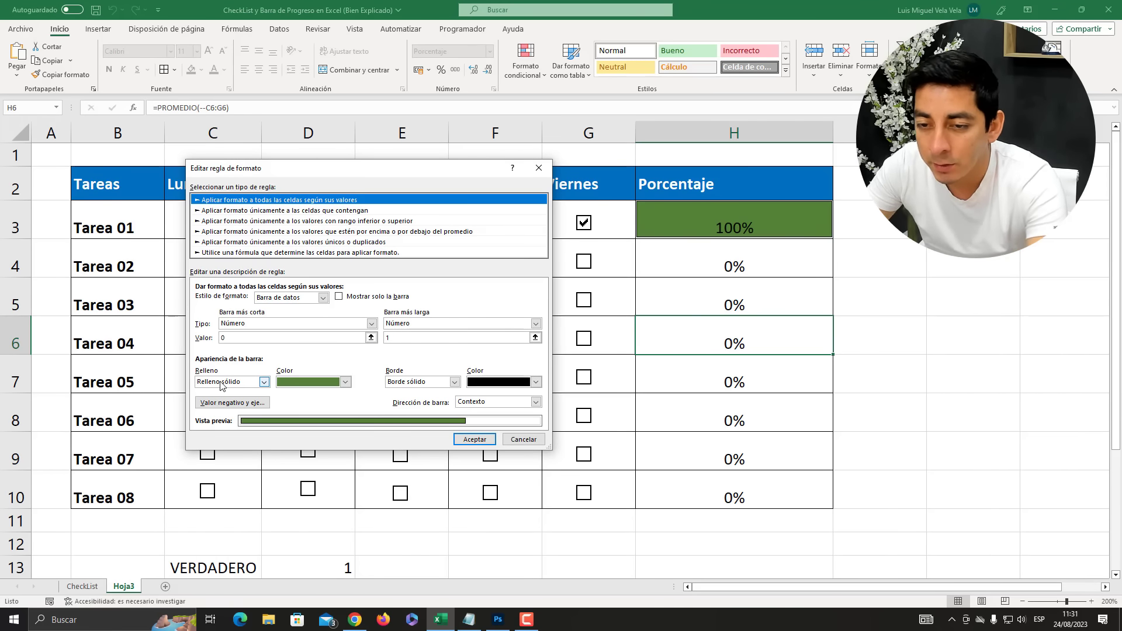
pyautogui.press('super+plus')
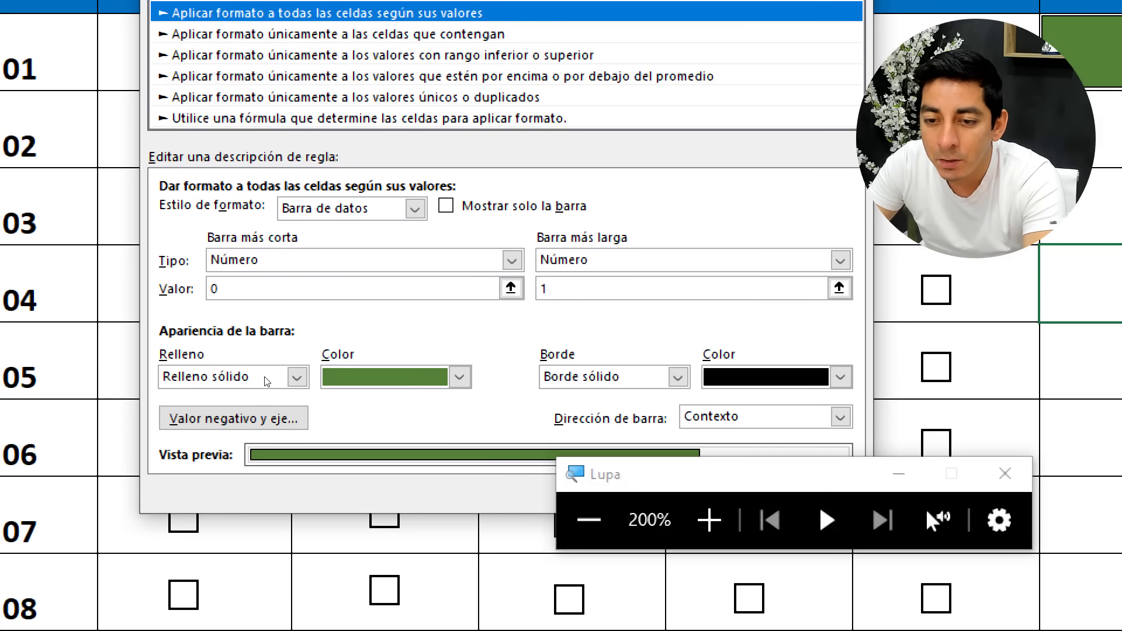
pyautogui.click(263, 382)
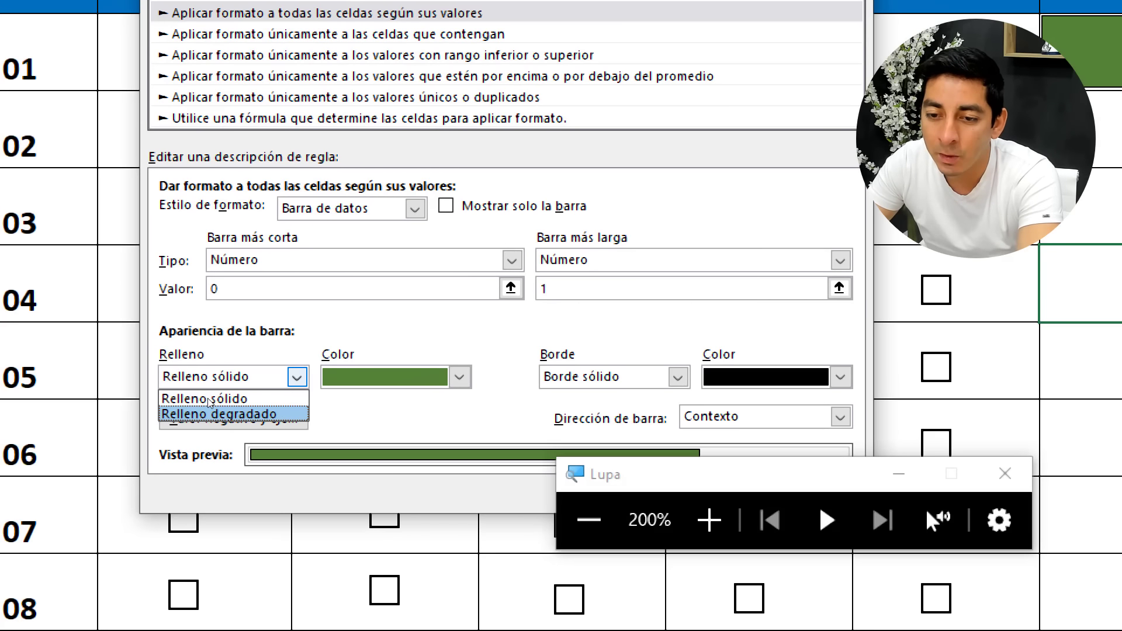
pyautogui.click(217, 413)
pyautogui.press('super+Escape')
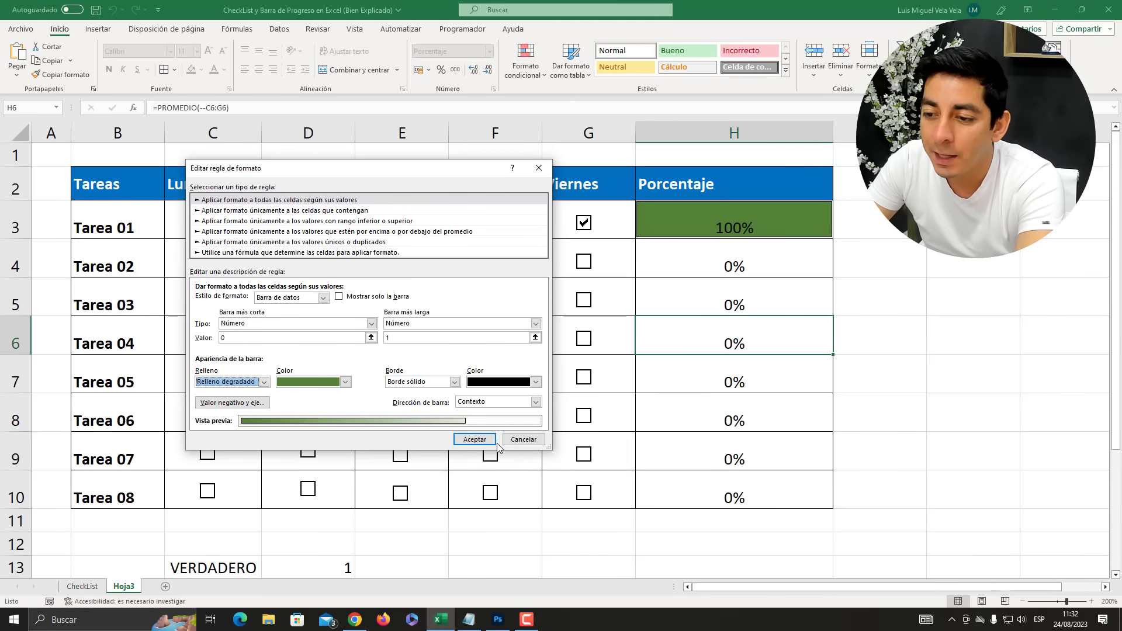
pyautogui.click(473, 439)
pyautogui.click(489, 381)
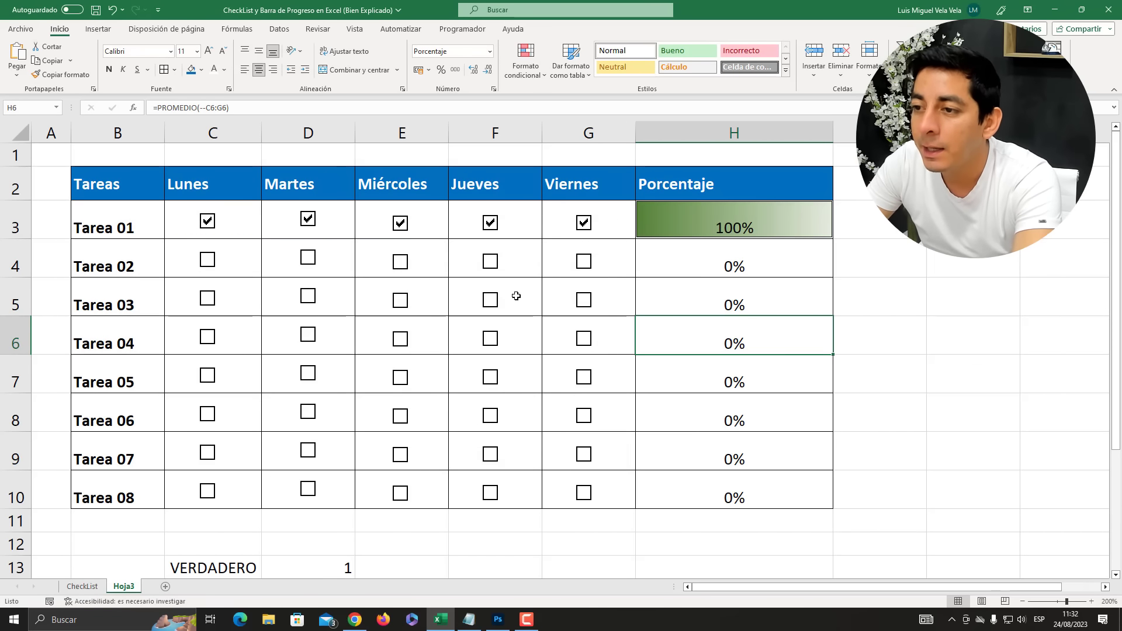
# Step: Tick Jueves and Viernes for Tarea 02, and Miércoles and Viernes for Tarea 03, Tarea 04 and Tarea 05
pyautogui.click(516, 295)
pyautogui.click(584, 262)
pyautogui.click(490, 261)
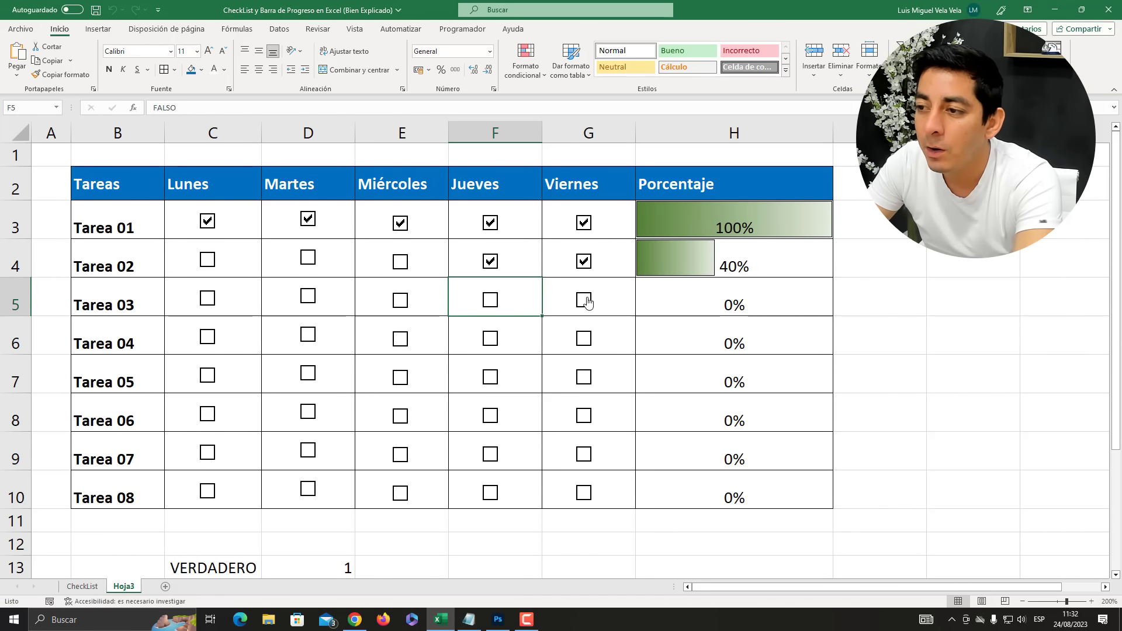
pyautogui.click(584, 299)
pyautogui.click(408, 300)
pyautogui.click(402, 342)
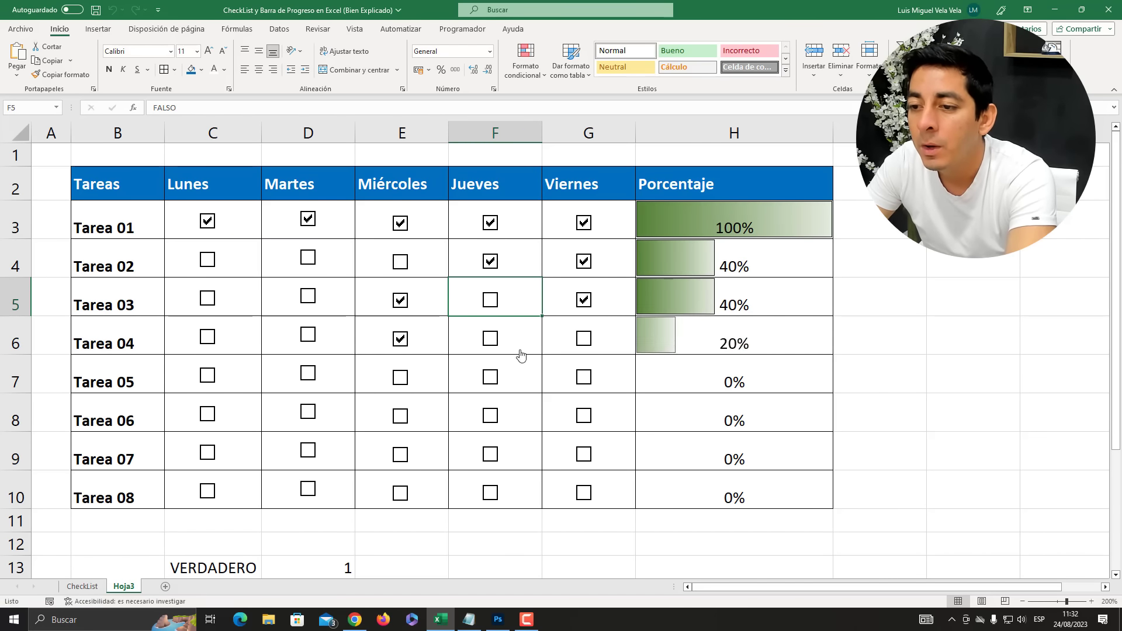
pyautogui.click(585, 348)
pyautogui.click(584, 377)
pyautogui.click(401, 378)
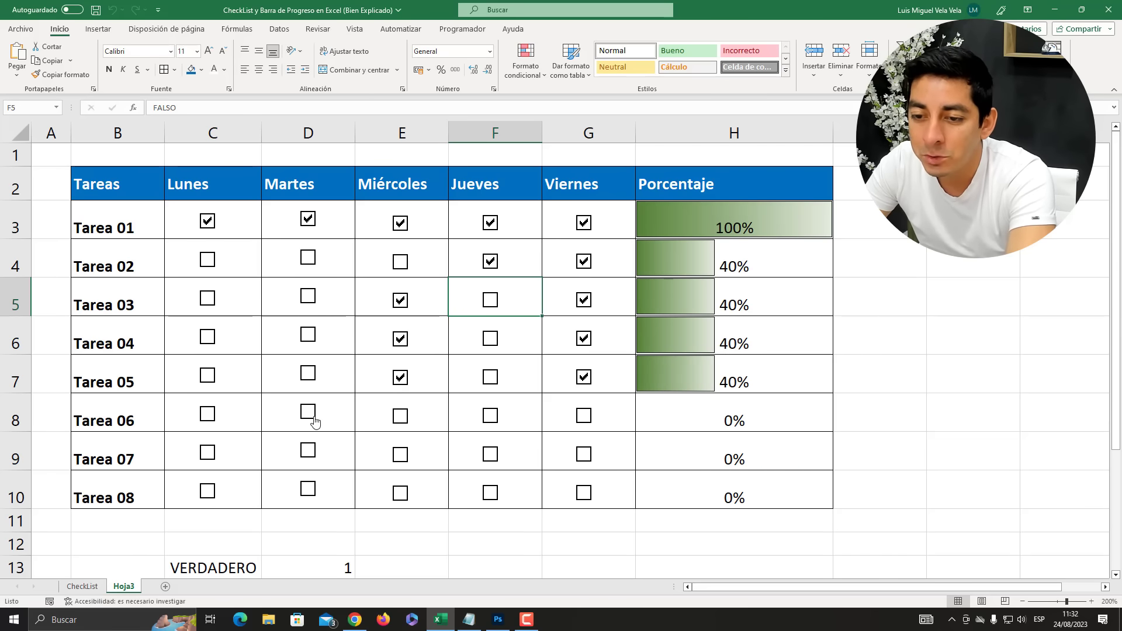
# Step: Tick Martes, Jueves and Viernes for Tarea 06, Lunes, Miércoles and Jueves for Tarea 07, and Lunes for Tarea 05 and Tarea 04
pyautogui.click(308, 412)
pyautogui.click(208, 453)
pyautogui.click(401, 454)
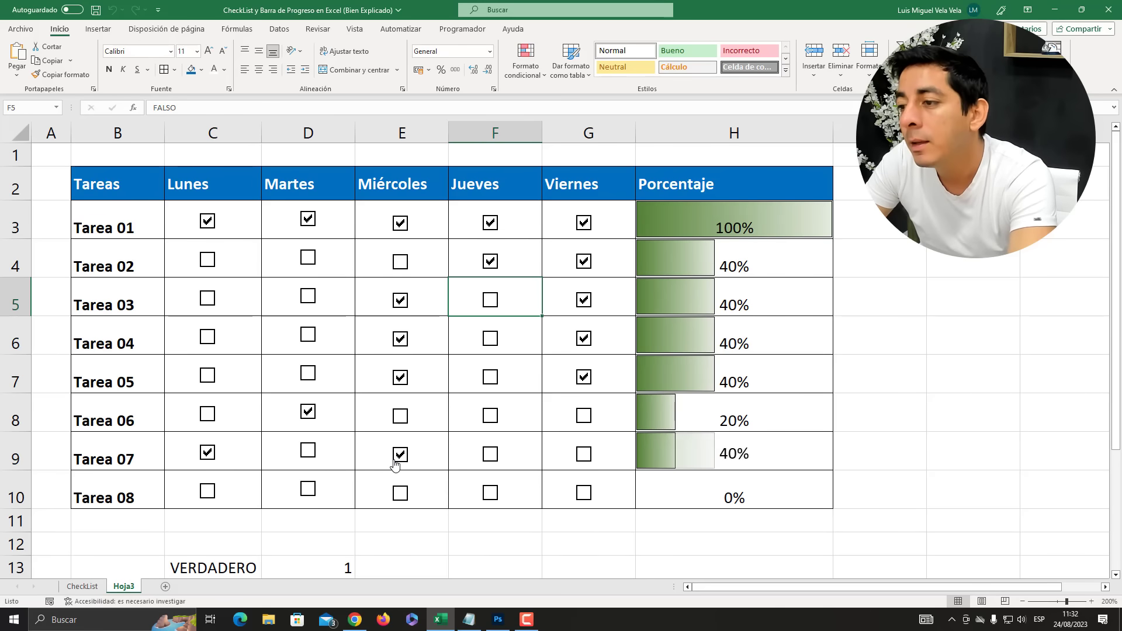
pyautogui.click(491, 454)
pyautogui.click(584, 416)
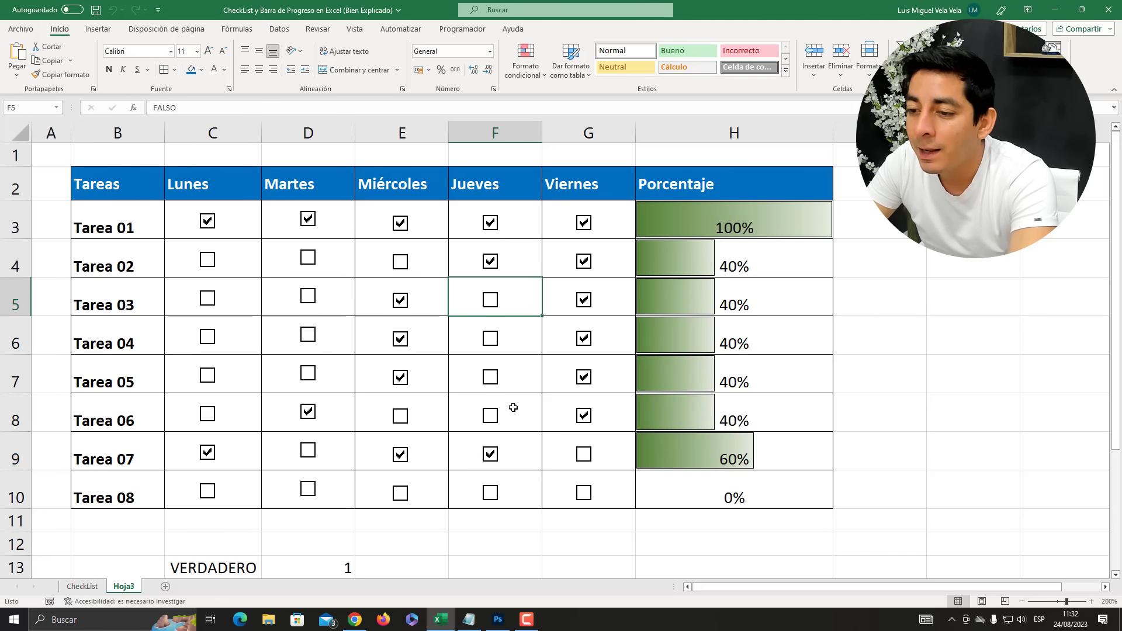
pyautogui.click(490, 415)
pyautogui.click(207, 375)
pyautogui.click(208, 337)
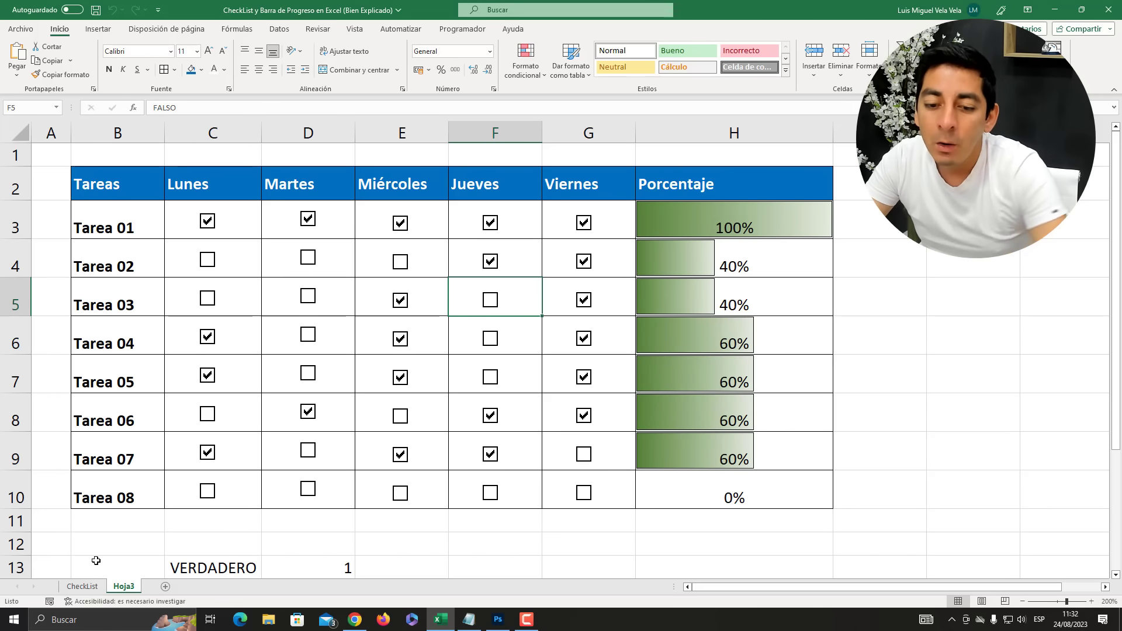
# Step: Check the CheckList sheet for reference and draw a rounded rectangle around the whole task table on Hoja3
pyautogui.click(83, 587)
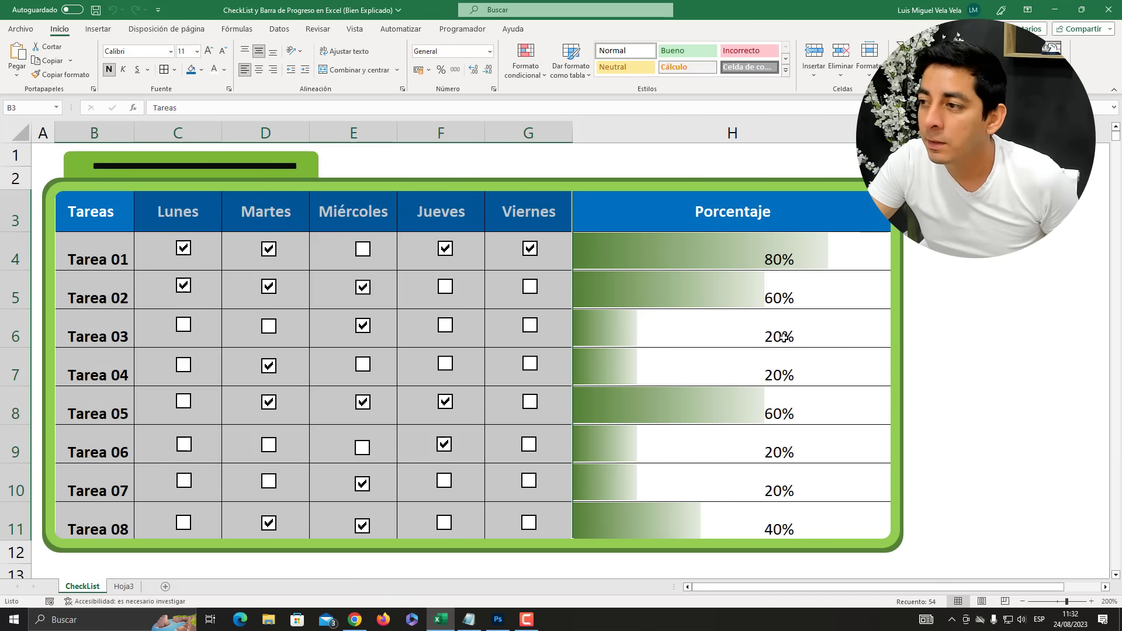
pyautogui.click(123, 587)
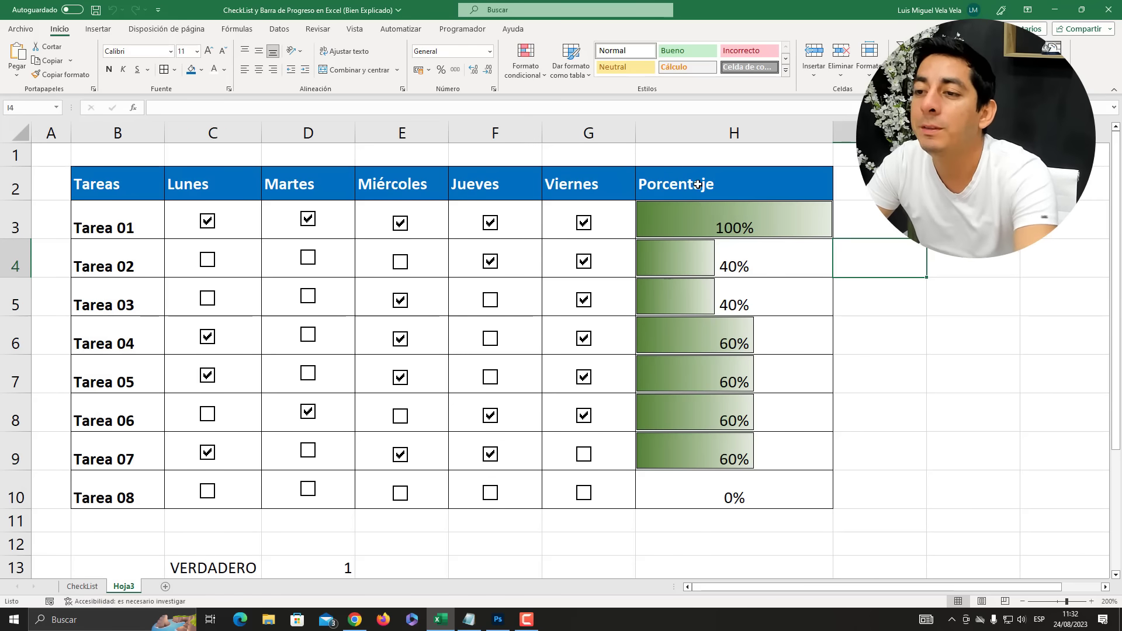
pyautogui.click(95, 29)
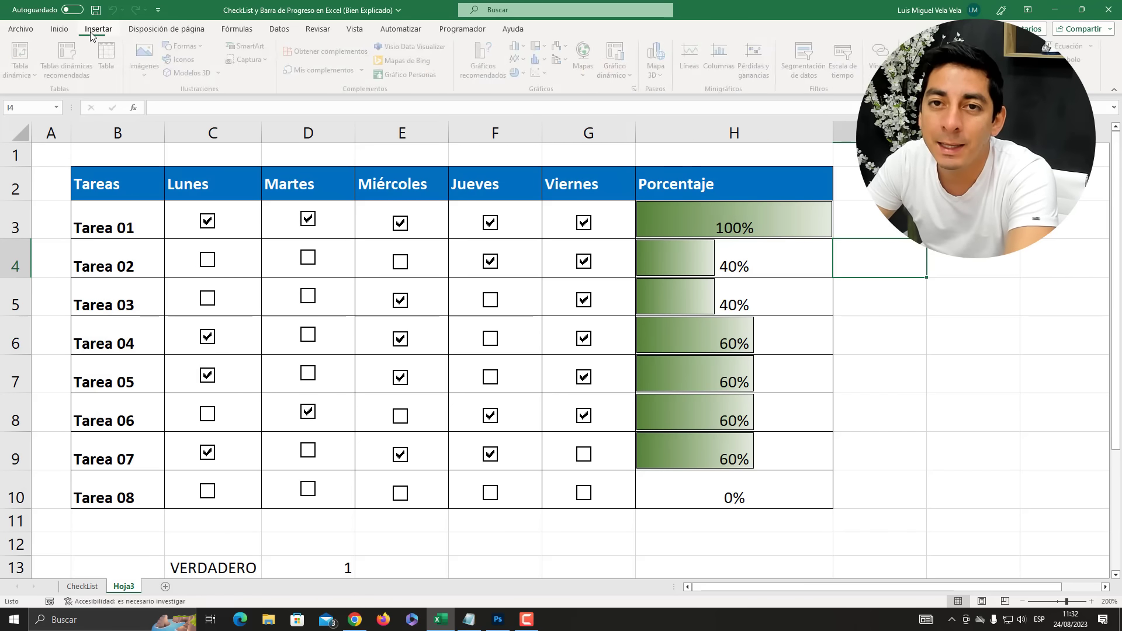
pyautogui.click(185, 46)
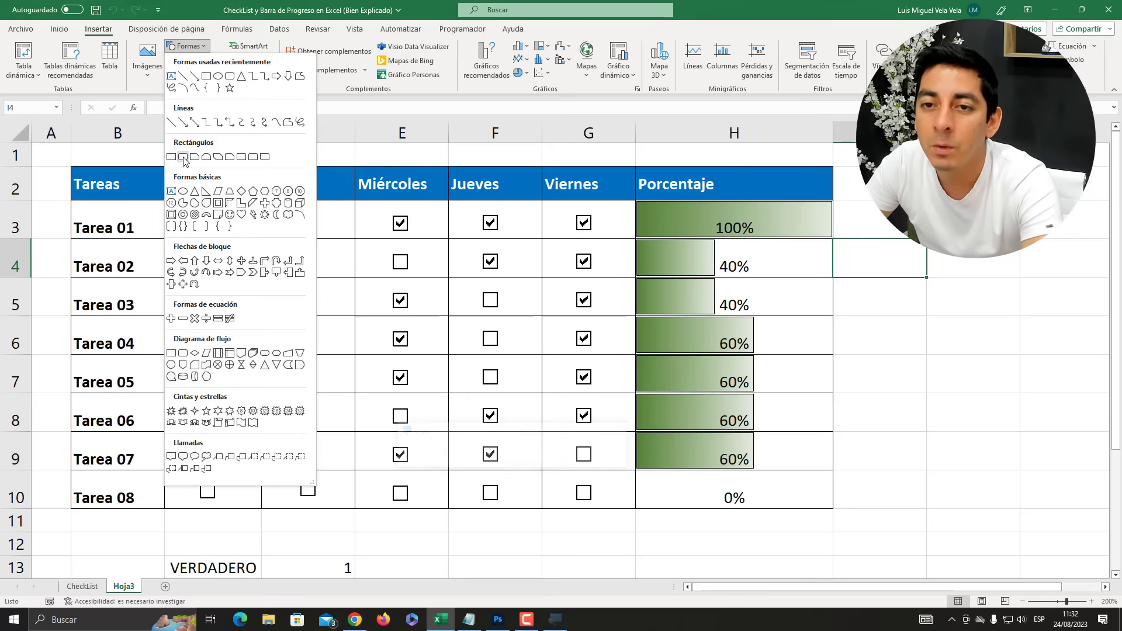
pyautogui.click(184, 165)
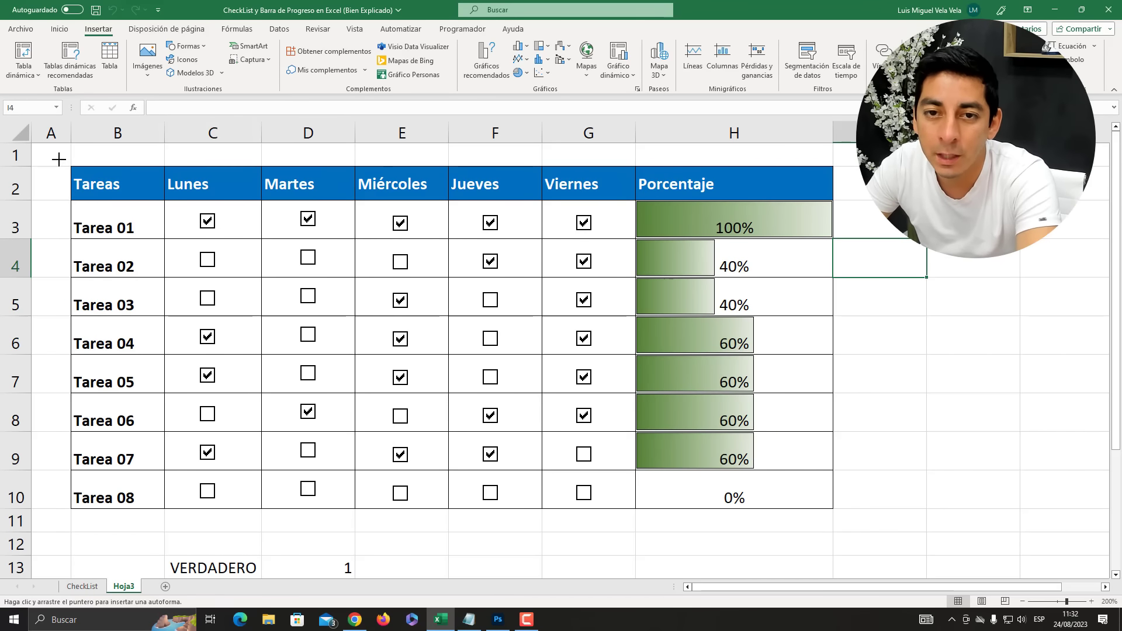
pyautogui.moveTo(59, 159)
pyautogui.mouseDown()
pyautogui.moveTo(656, 368)
pyautogui.moveTo(825, 508)
pyautogui.moveTo(861, 516)
pyautogui.mouseUp()
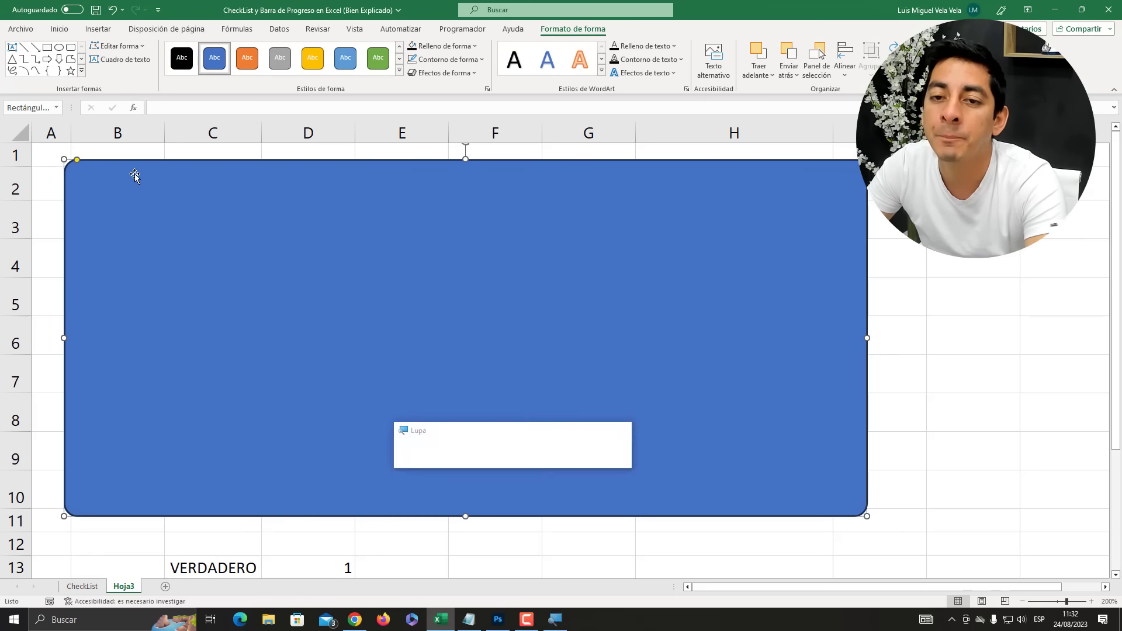
# Step: Remove the rounded rectangle's fill and set its outline thickness to 6 pto
pyautogui.click(445, 45)
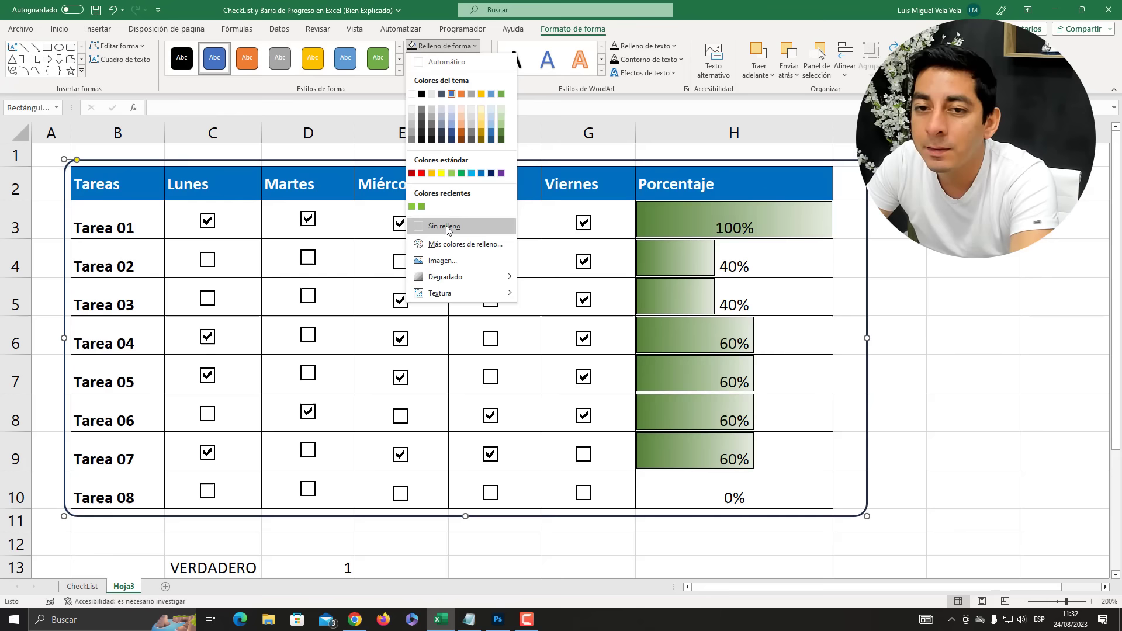
pyautogui.click(446, 226)
pyautogui.click(451, 59)
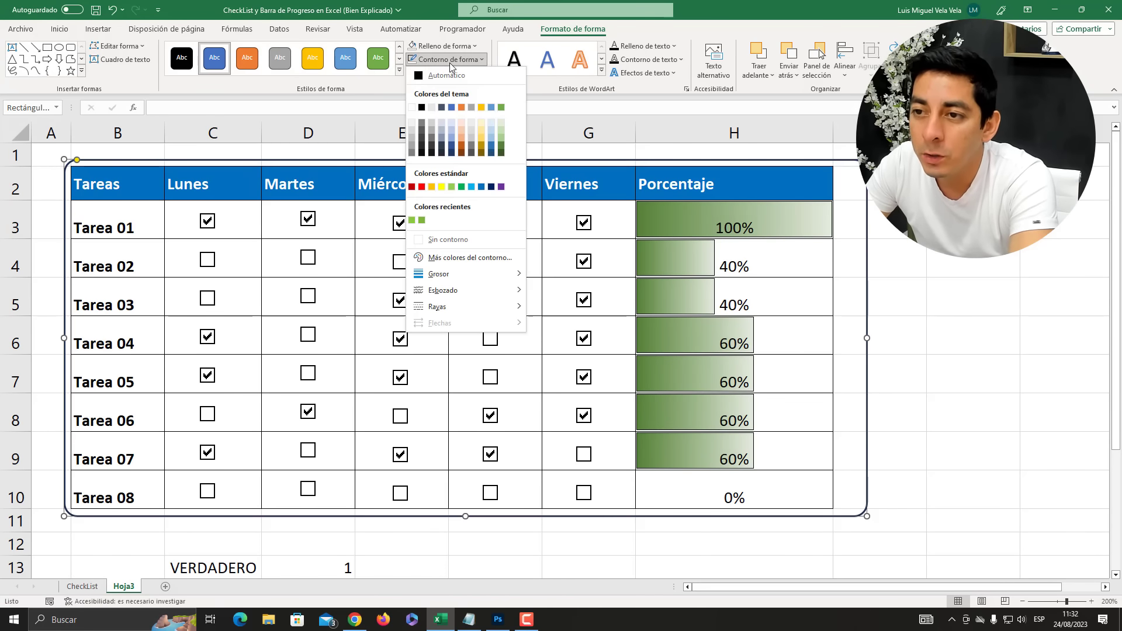
pyautogui.moveTo(451, 274)
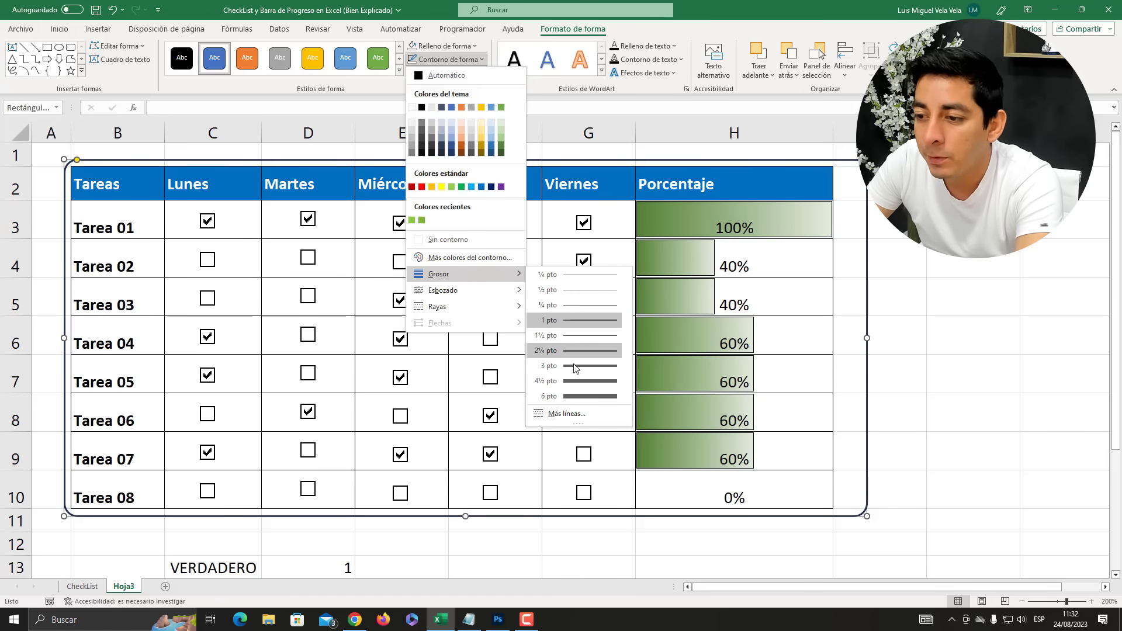
pyautogui.click(573, 398)
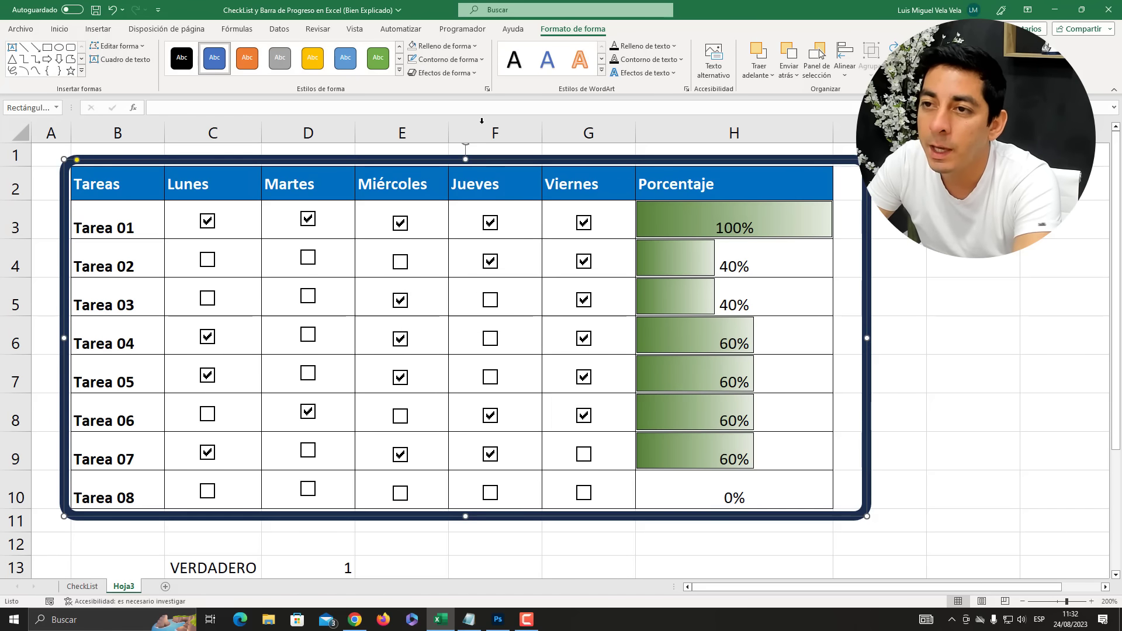
# Step: Colour the frame's outline light green and pull its right side in to the edge of the Porcentaje column
pyautogui.click(459, 60)
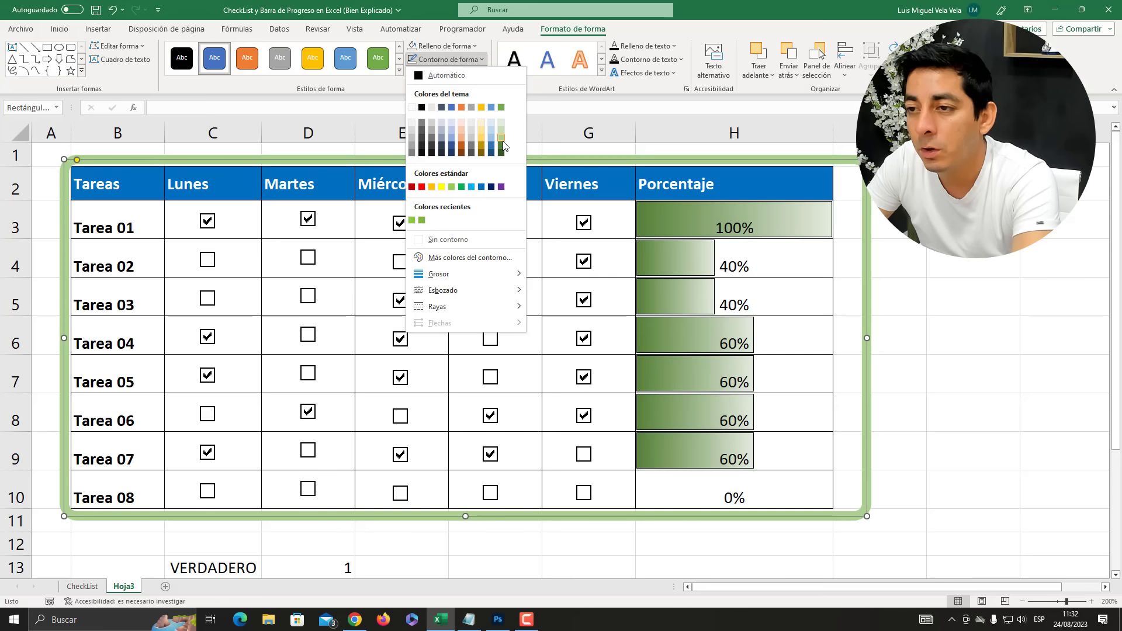
pyautogui.click(449, 186)
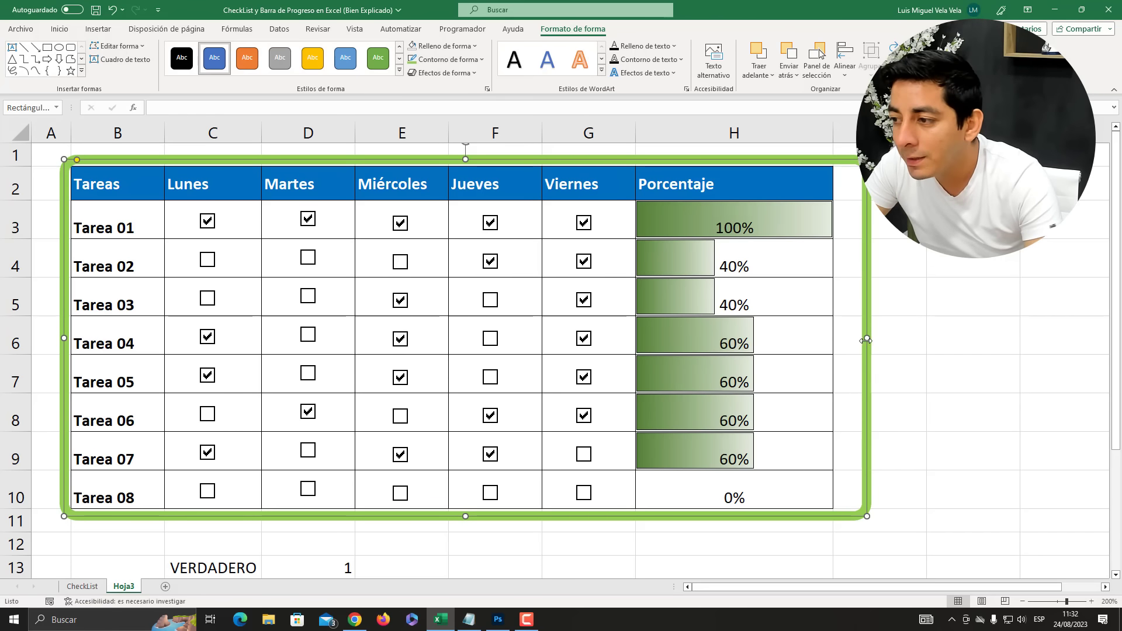
pyautogui.moveTo(866, 339); pyautogui.dragTo(836, 338)
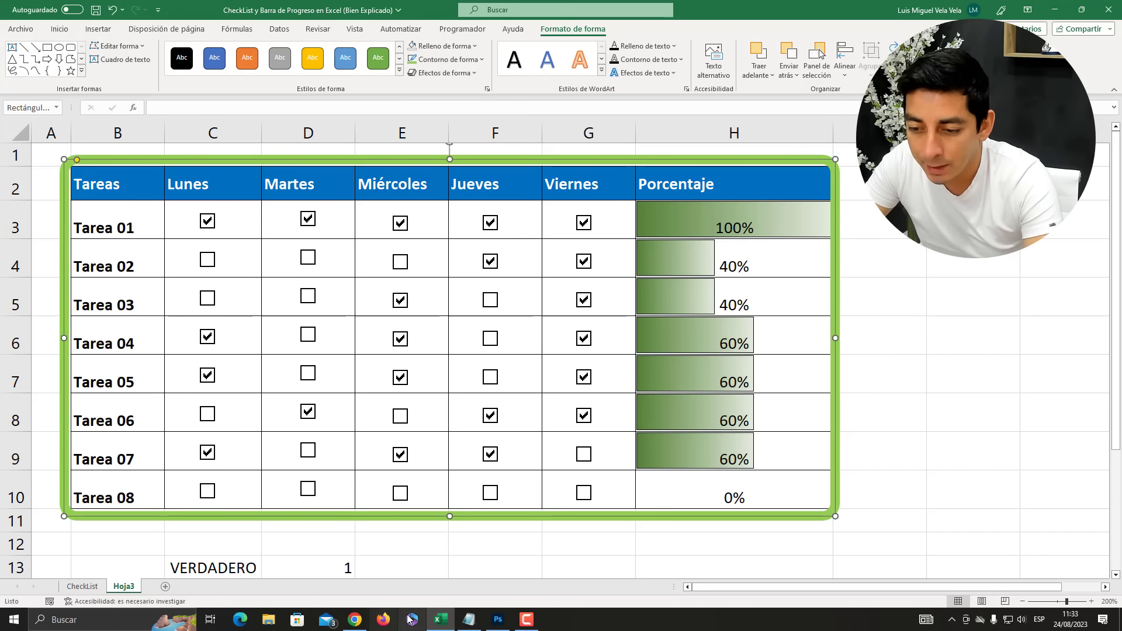
# Step: Switch to Photoshop, replace the red marks on the keyboard image with a circle around the left Shift key and an arrow, and return to Excel
pyautogui.click(498, 620)
pyautogui.scroll(1, 847, 90)
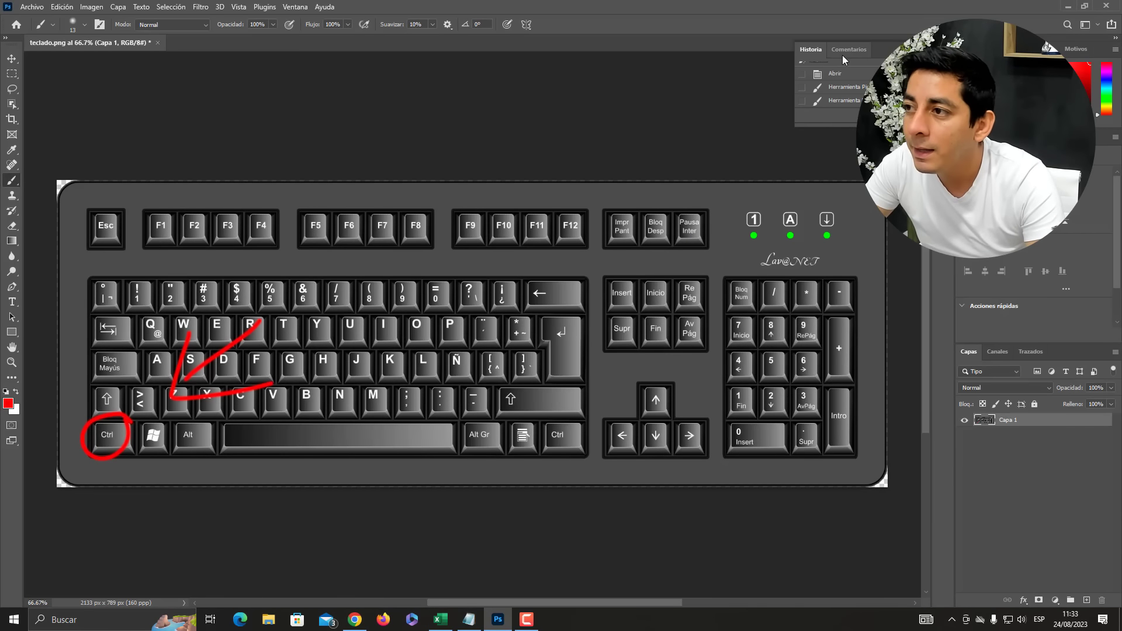
pyautogui.click(840, 74)
pyautogui.moveTo(97, 374)
pyautogui.mouseDown()
pyautogui.moveTo(126, 412)
pyautogui.moveTo(133, 366)
pyautogui.mouseUp()
pyautogui.moveTo(263, 341); pyautogui.dragTo(144, 403)
pyautogui.moveTo(167, 364)
pyautogui.mouseDown()
pyautogui.moveTo(144, 404)
pyautogui.moveTo(226, 410)
pyautogui.mouseUp()
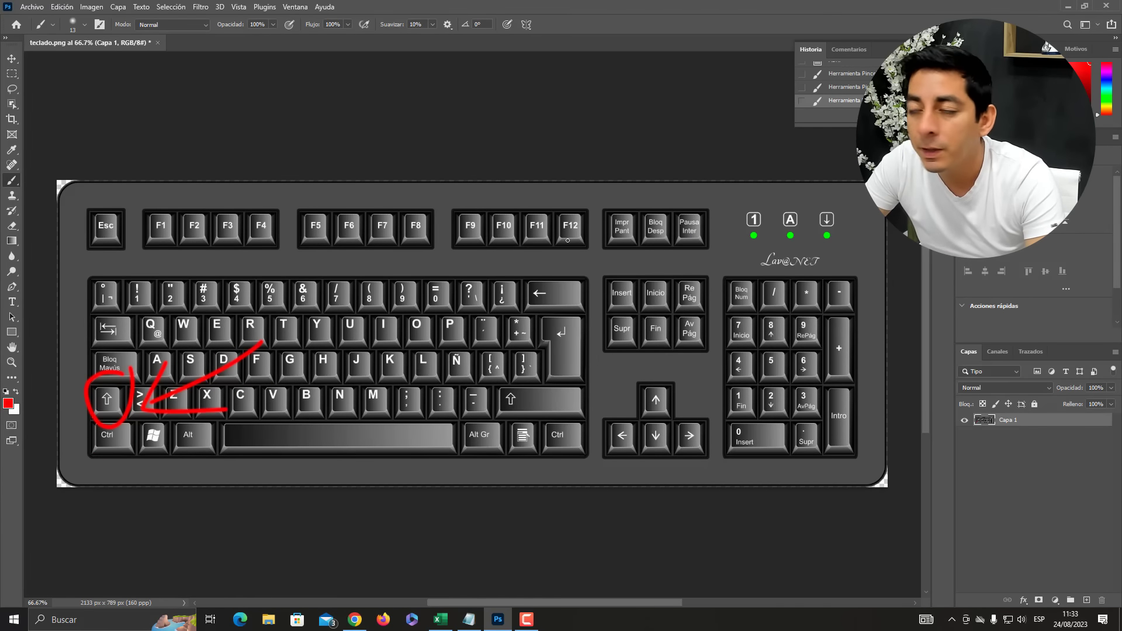
pyautogui.click(1069, 8)
# Step: Tighten the frame's top, left and bottom sides around the table, duplicate the frame and move the copy clear of the original
pyautogui.moveTo(449, 158); pyautogui.dragTo(445, 161)
pyautogui.moveTo(61, 339); pyautogui.dragTo(66, 339)
pyautogui.moveTo(451, 516); pyautogui.dragTo(461, 515)
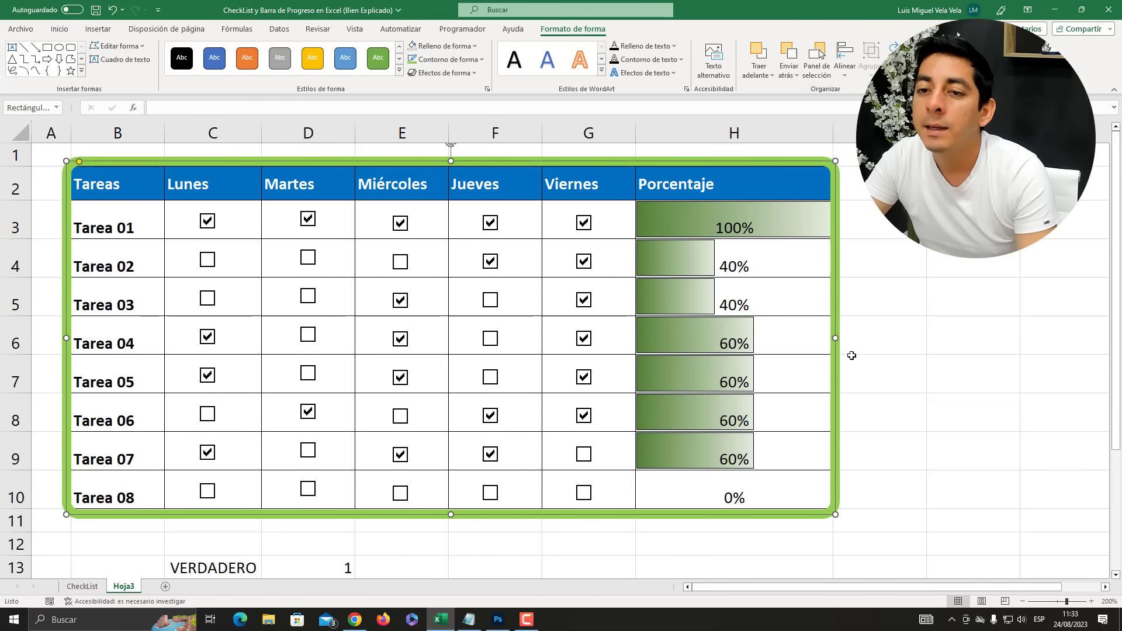
pyautogui.hotkey('ctrl', 'd')
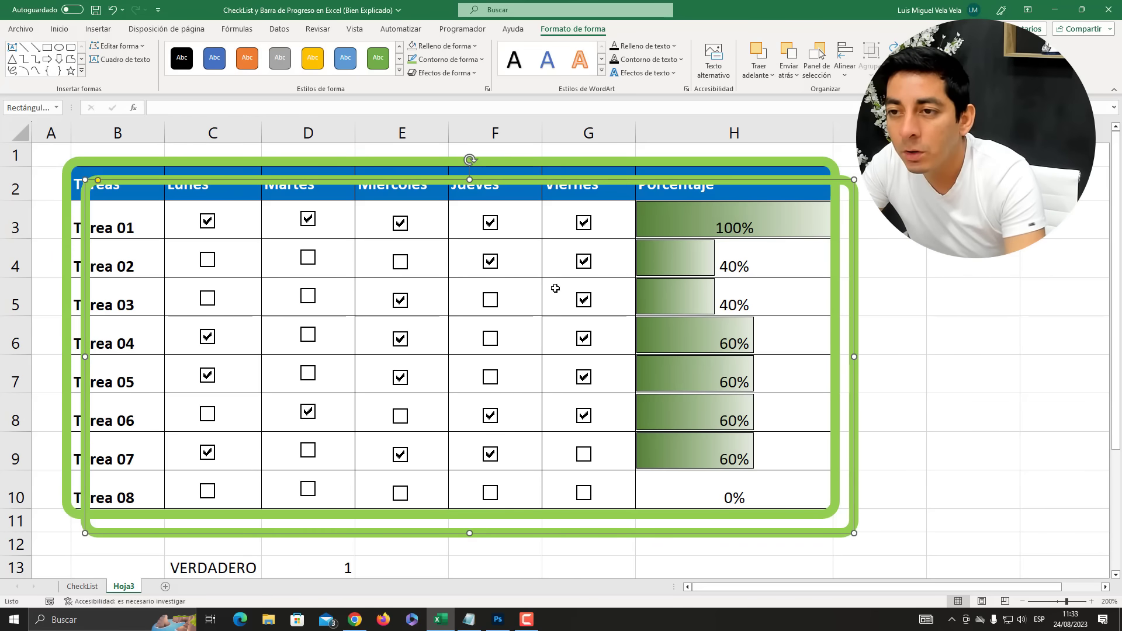
pyautogui.moveTo(114, 180); pyautogui.dragTo(232, 243)
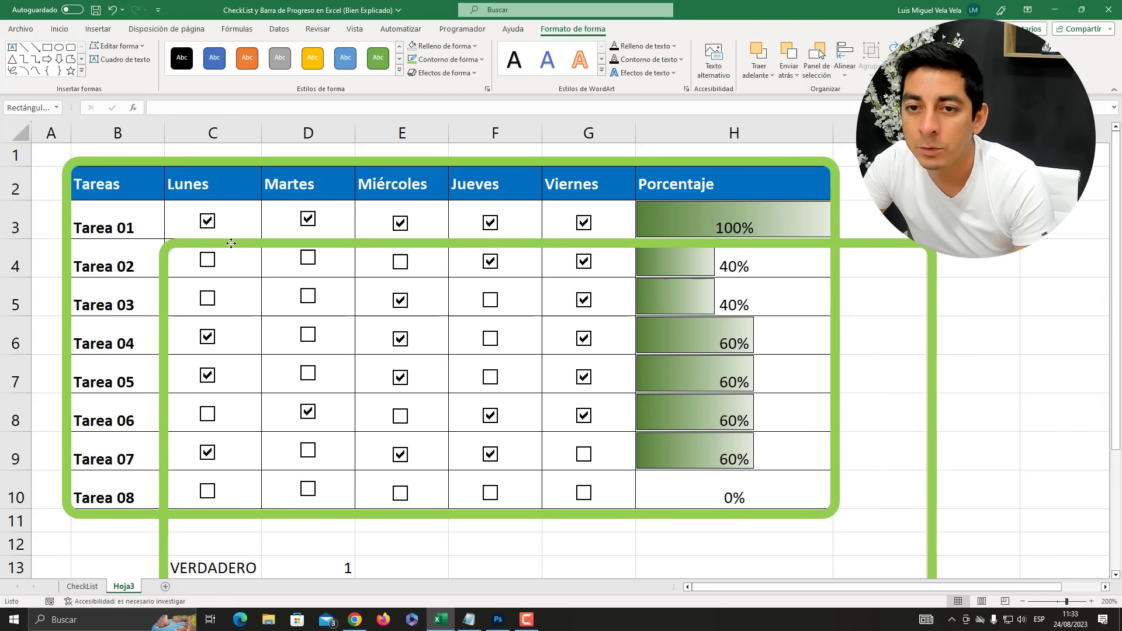
# Step: Colour the original frame's outline dark green and place the light green copy over it, shifted slightly sideways
pyautogui.click(149, 163)
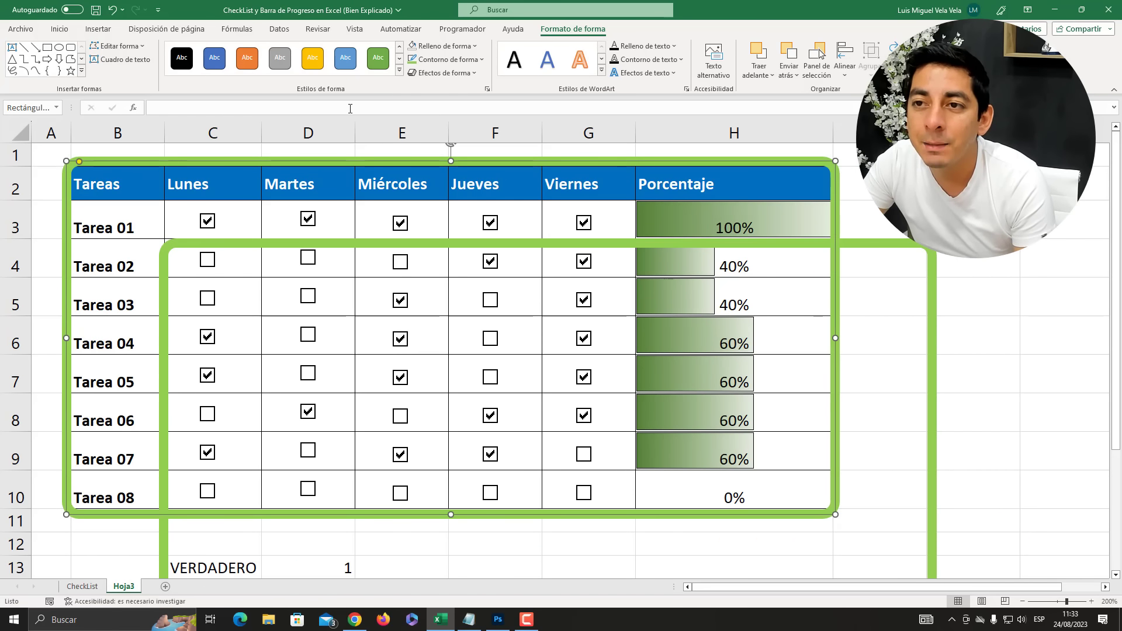
pyautogui.click(449, 60)
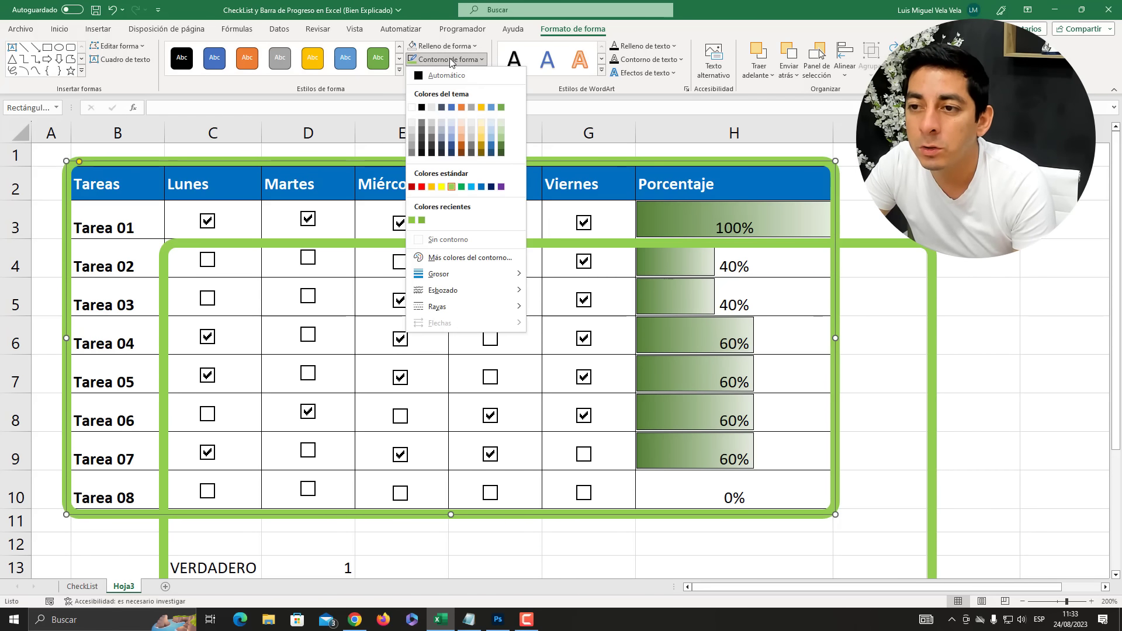
pyautogui.click(497, 149)
pyautogui.click(376, 243)
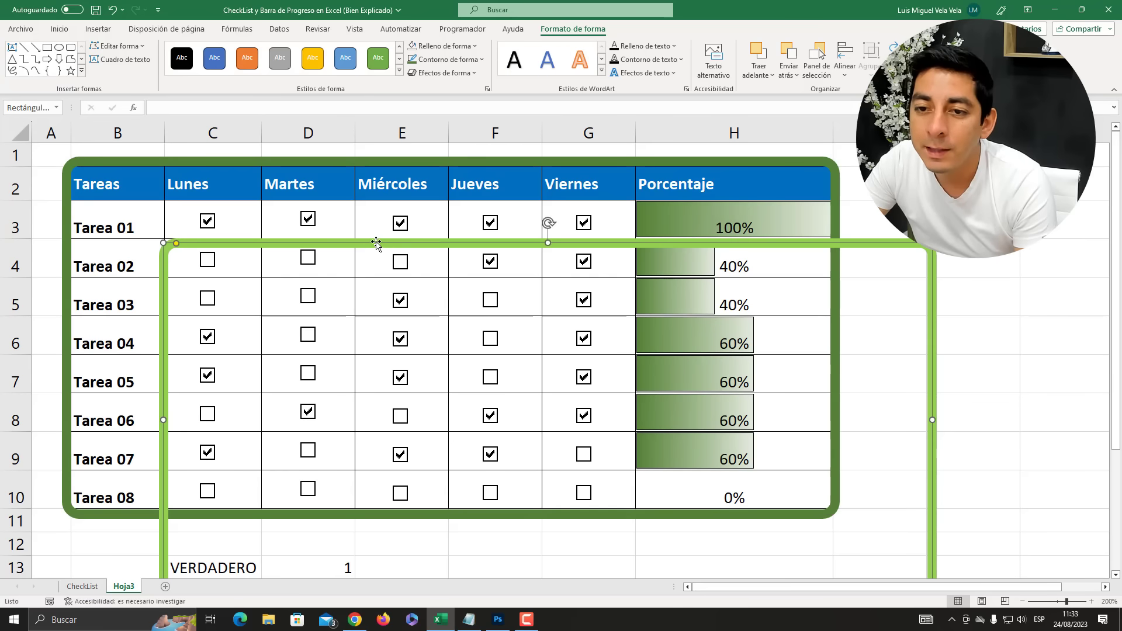
pyautogui.moveTo(376, 243); pyautogui.dragTo(283, 162)
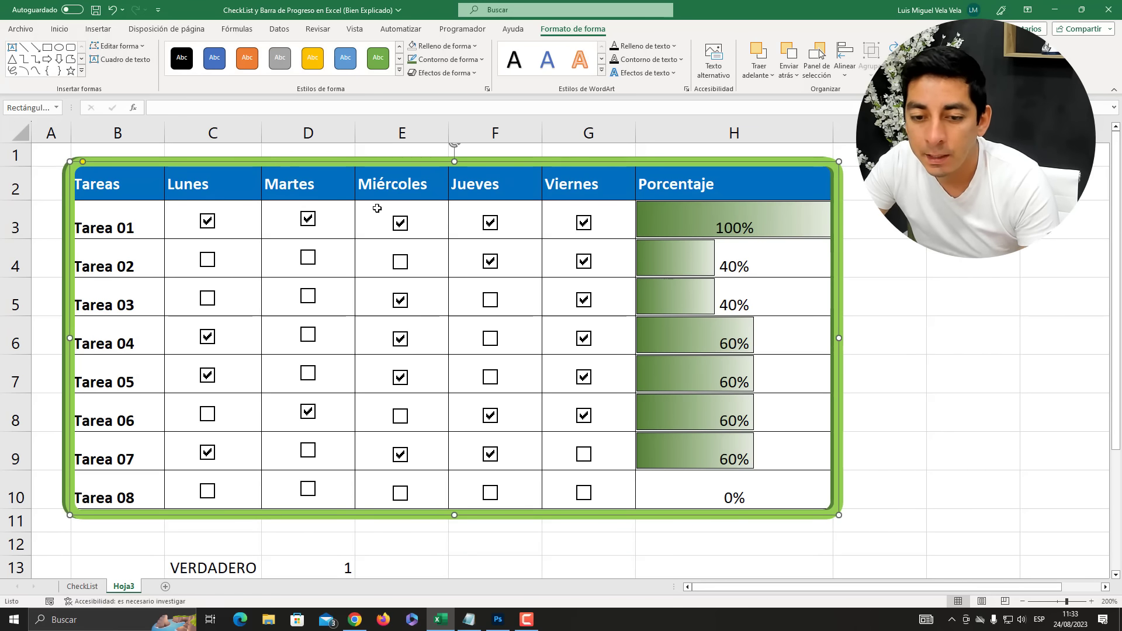
# Step: Shrink the light green frame slightly at its lower-right corner and top edge, nudging it left to align inside the dark green frame
pyautogui.moveTo(837, 514); pyautogui.dragTo(832, 512)
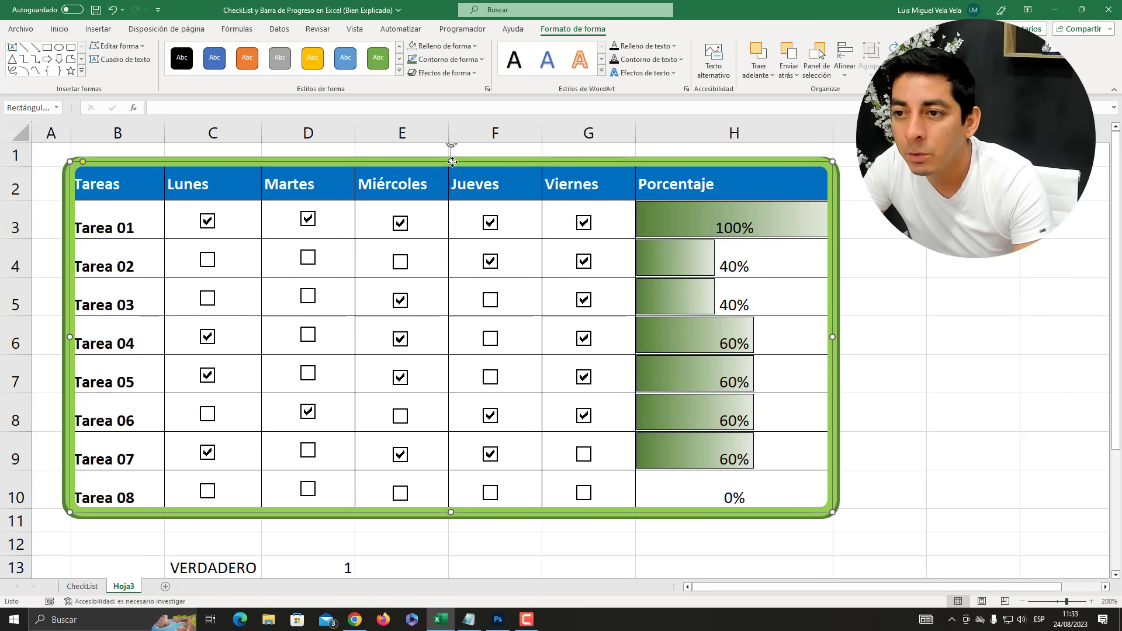
pyautogui.press('Left')
pyautogui.moveTo(449, 162); pyautogui.dragTo(444, 164)
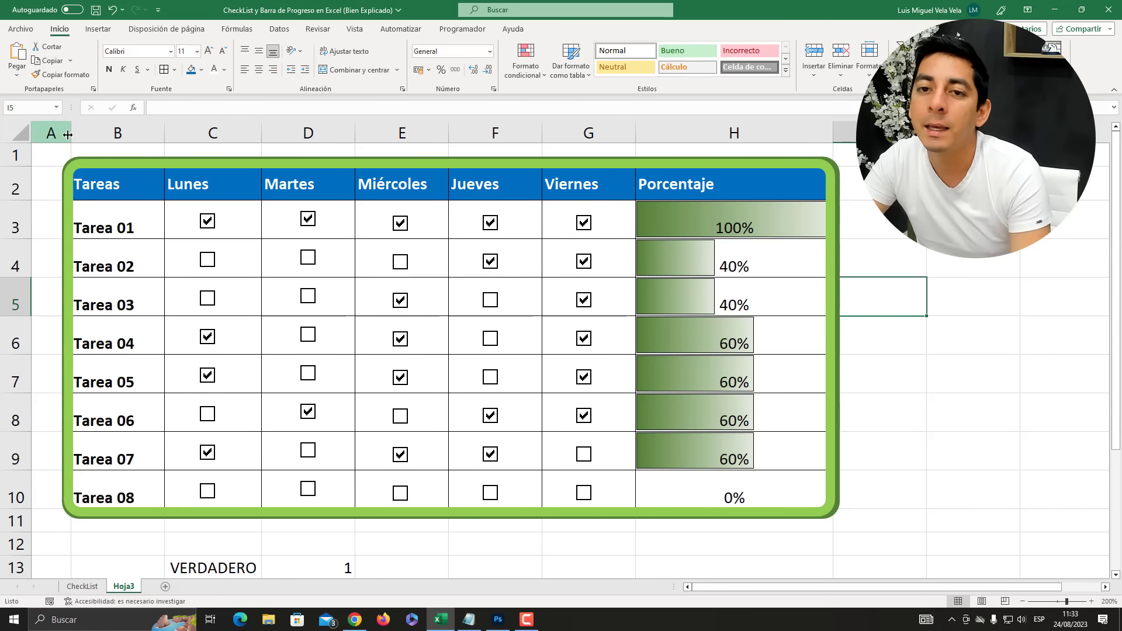
# Step: Make row 1 taller and lower the top edges of both green frames to just above the table's header row
pyautogui.moveTo(15, 167); pyautogui.dragTo(16, 196)
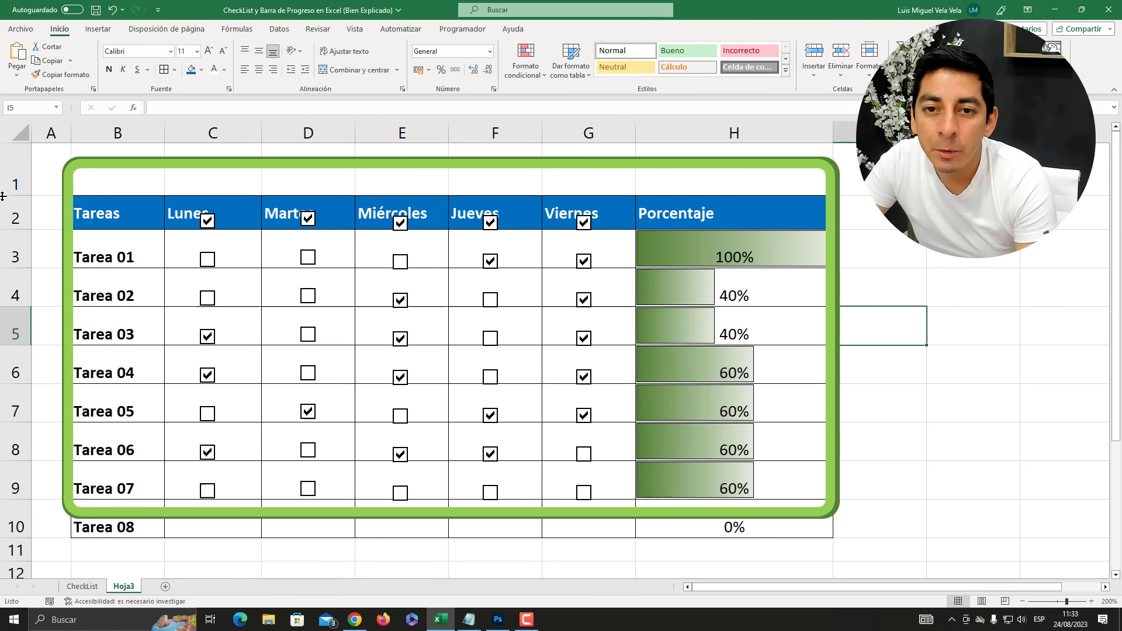
pyautogui.click(310, 167)
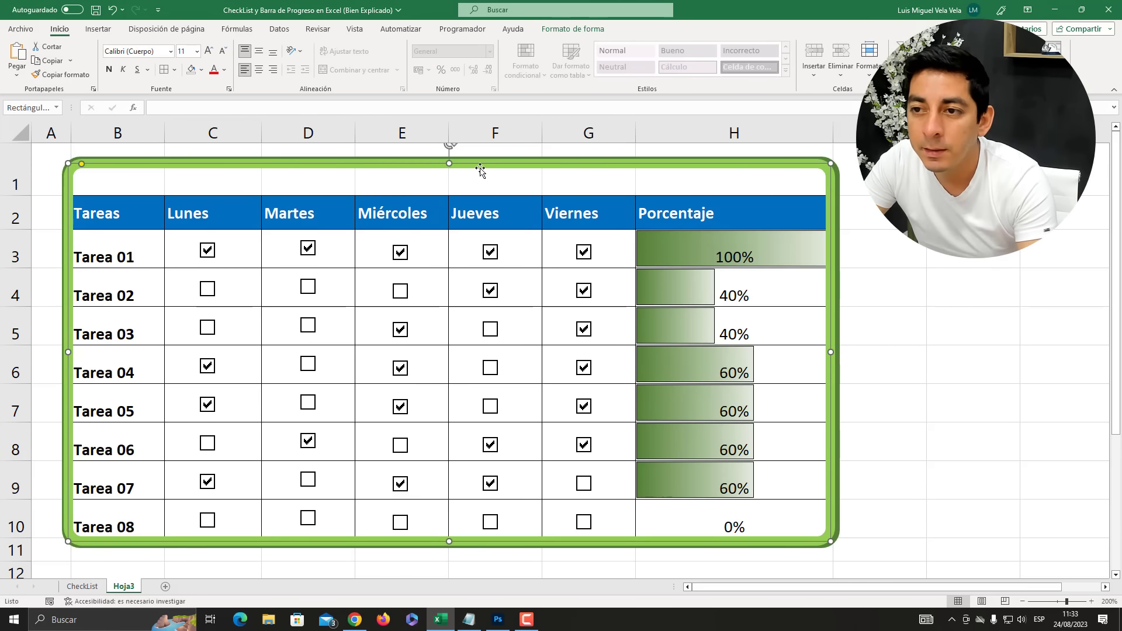
pyautogui.moveTo(449, 163); pyautogui.dragTo(441, 184)
pyautogui.click(451, 166)
pyautogui.click(966, 228)
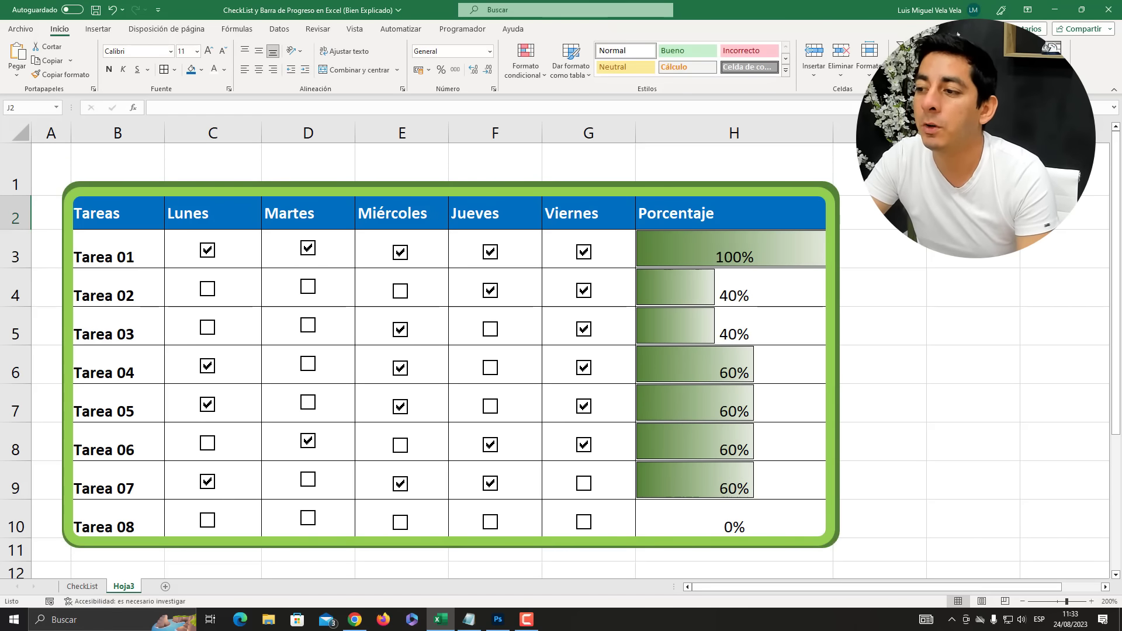
# Step: Draw a rounded rectangle as a tab above the frame, spanning columns B to D in row 1, and remove its outline
pyautogui.click(98, 29)
pyautogui.click(201, 50)
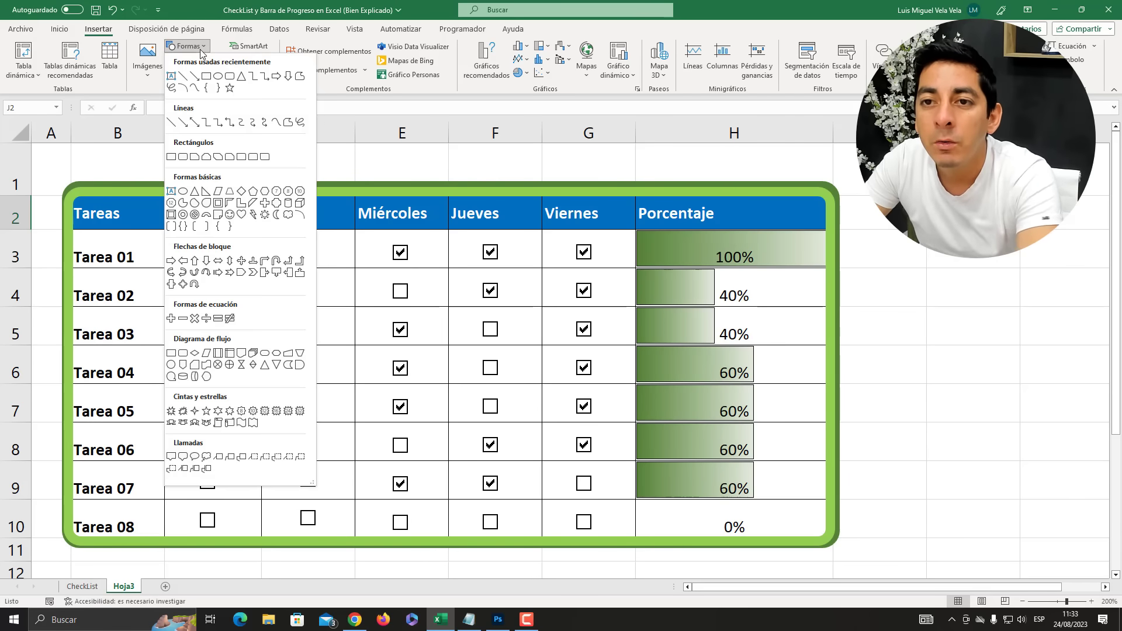
pyautogui.click(183, 157)
pyautogui.moveTo(89, 154); pyautogui.dragTo(341, 191)
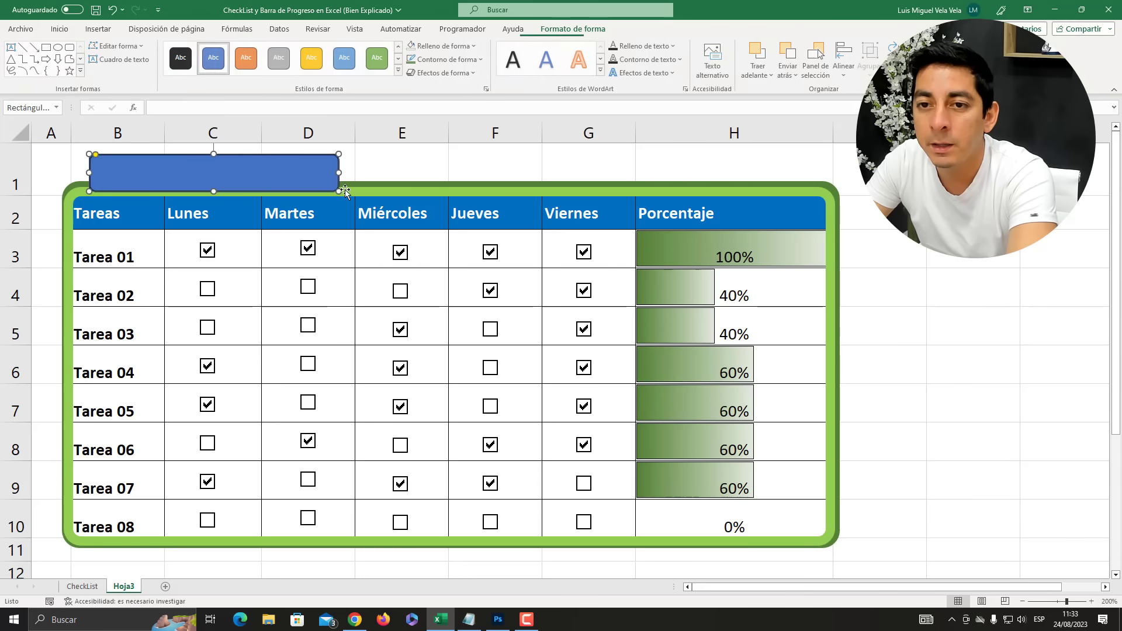
pyautogui.click(443, 45)
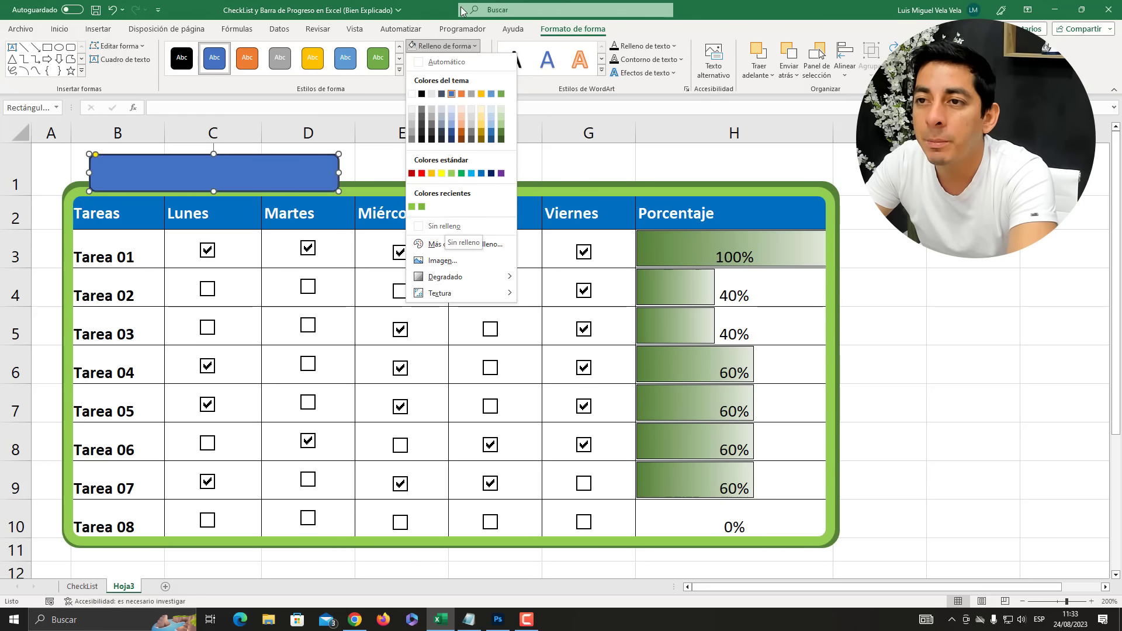
pyautogui.click(443, 45)
pyautogui.click(447, 59)
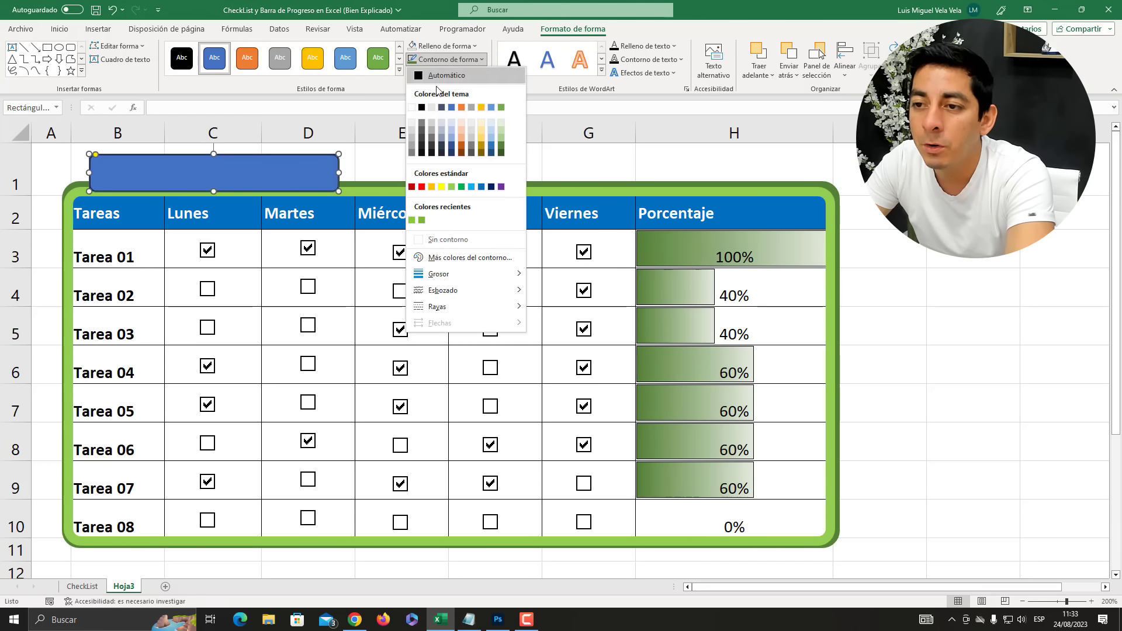
pyautogui.click(448, 239)
# Step: Check the tab's colour on the CheckList sheet, then fill the Hoja3 tab light green and shift it slightly left
pyautogui.click(76, 587)
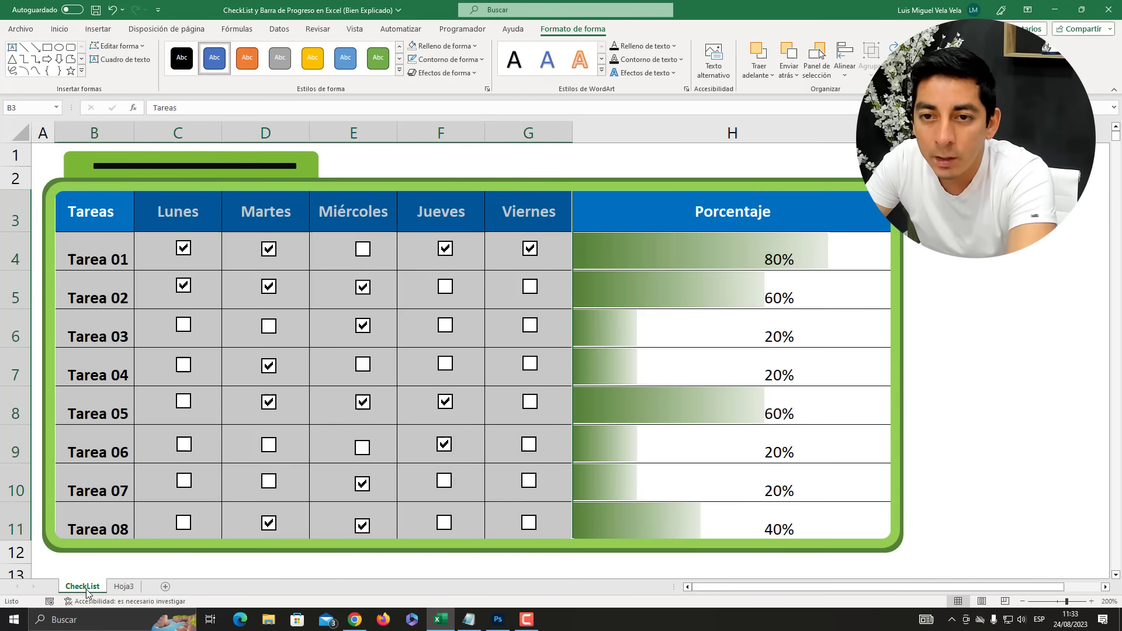
pyautogui.click(124, 587)
pyautogui.click(443, 45)
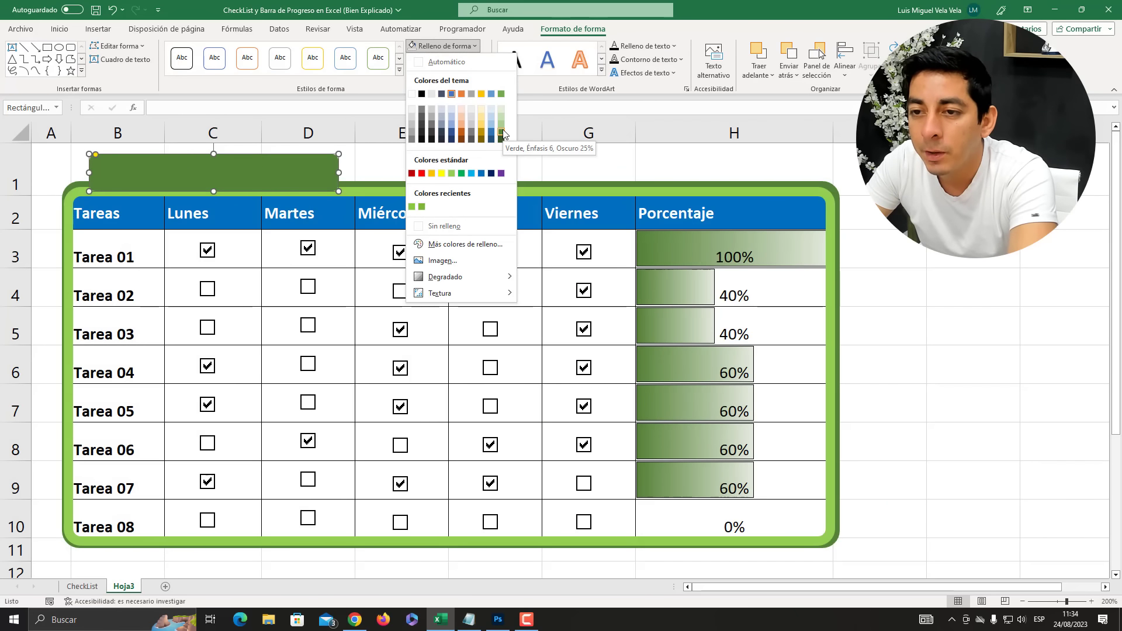
pyautogui.click(451, 177)
pyautogui.click(439, 170)
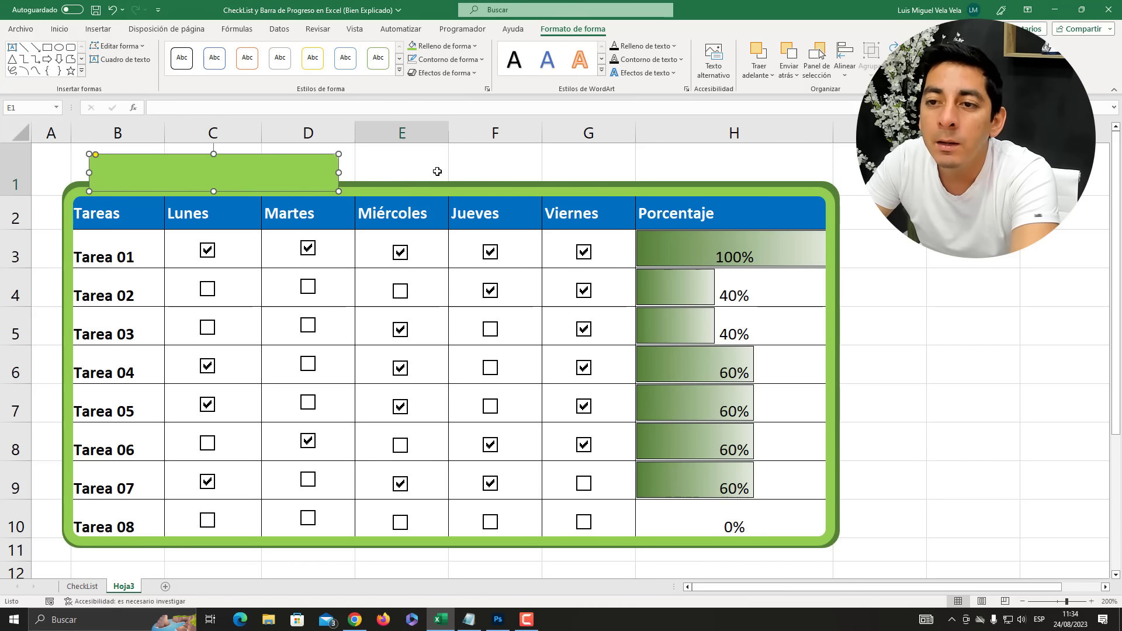
pyautogui.click(235, 173)
# Step: Draw a thin rounded bar inside the light green tab, fill it black and remove its outline
pyautogui.click(98, 29)
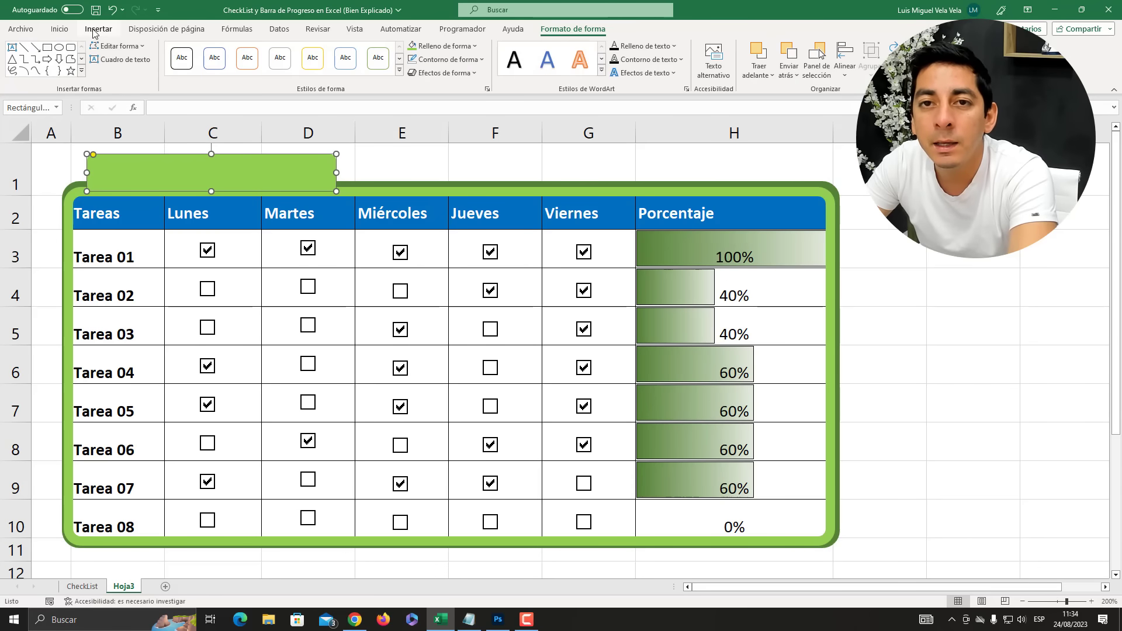
pyautogui.click(187, 46)
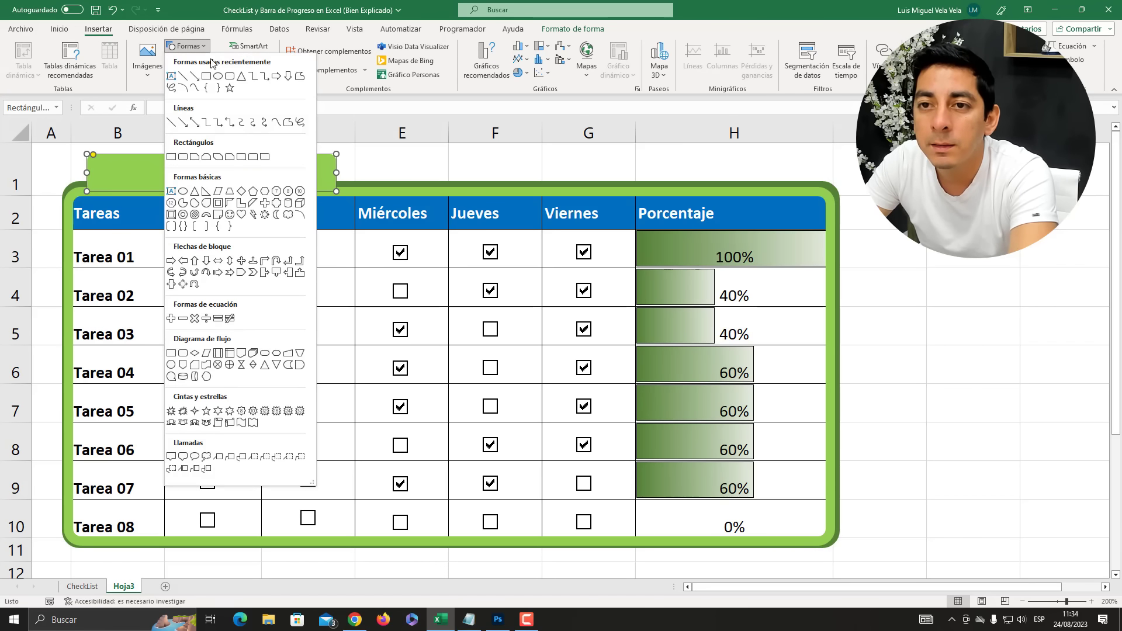
pyautogui.click(229, 77)
pyautogui.moveTo(104, 169); pyautogui.dragTo(325, 181)
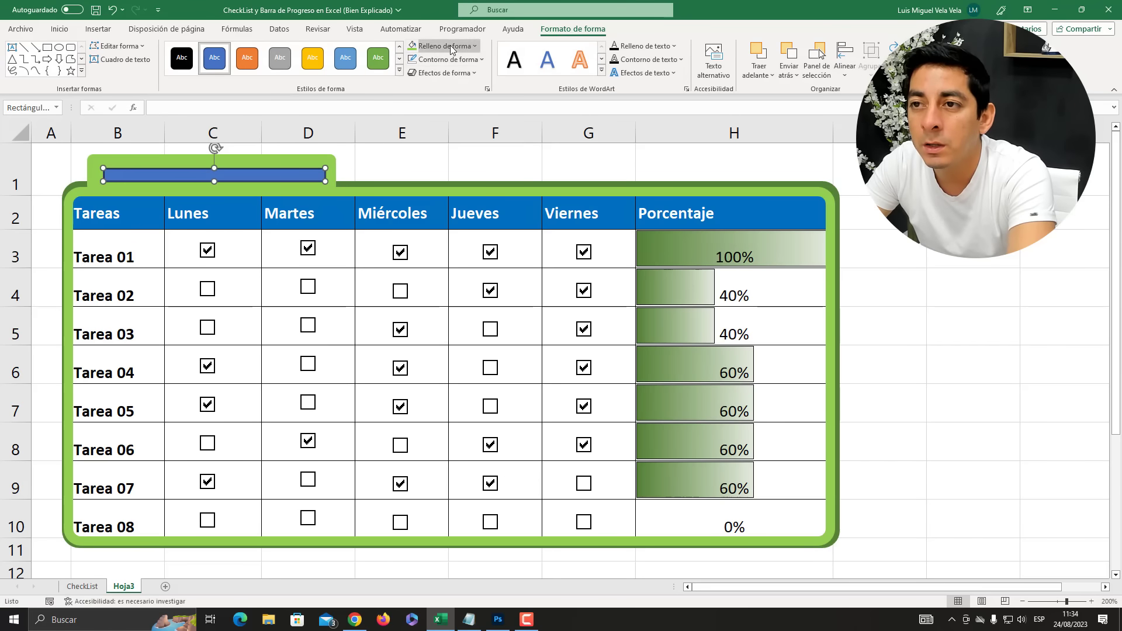
pyautogui.click(444, 45)
pyautogui.click(421, 139)
pyautogui.click(445, 46)
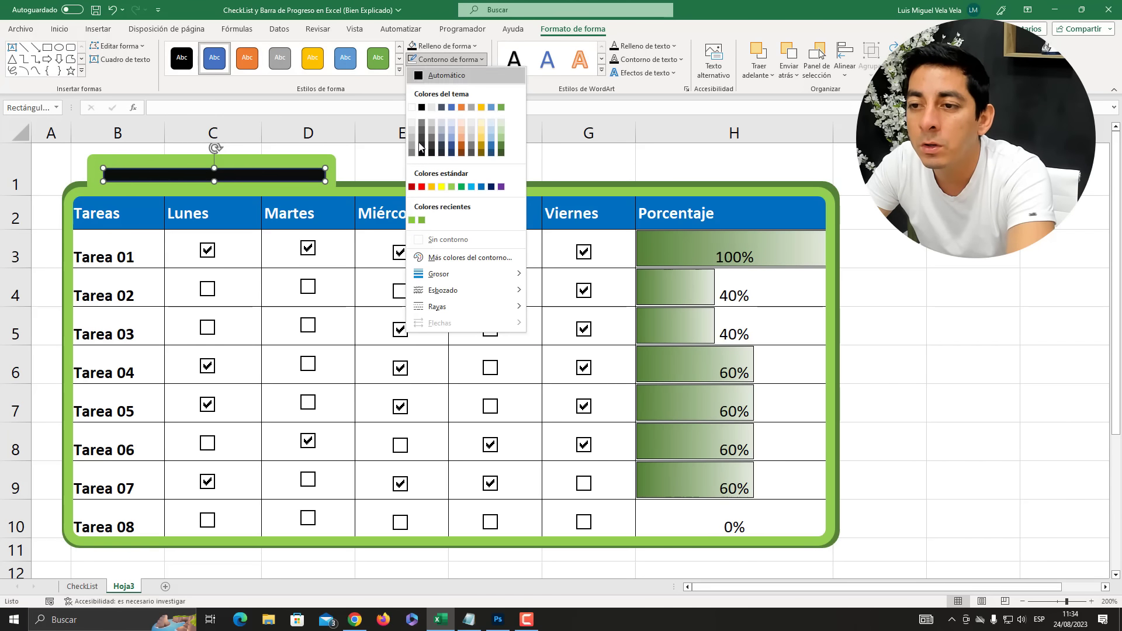
pyautogui.click(406, 231)
pyautogui.press('Escape')
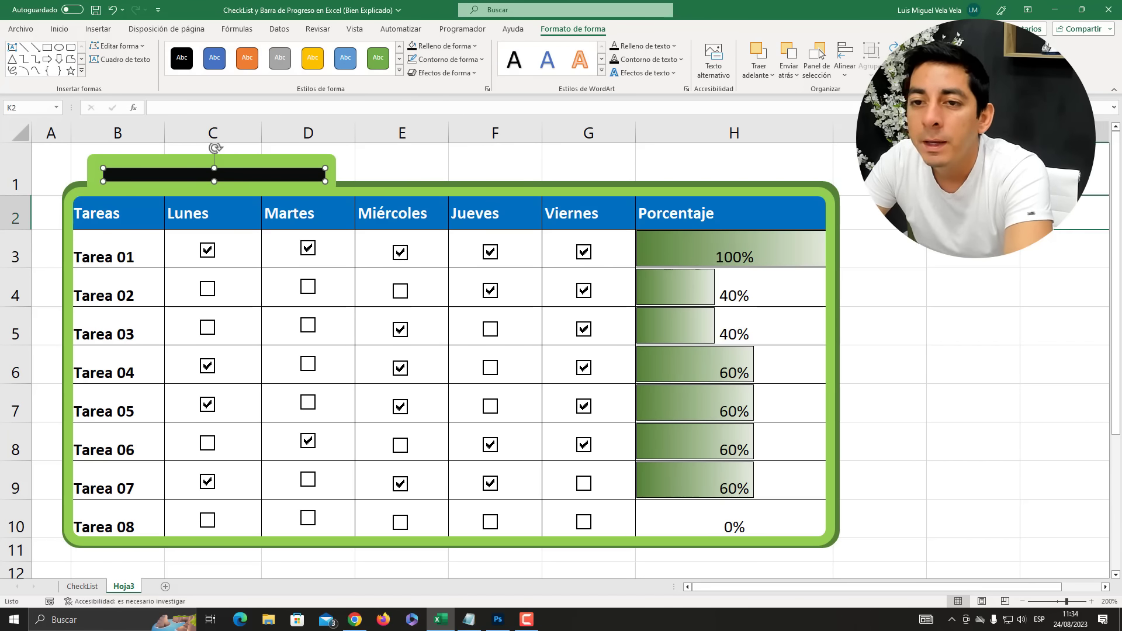
# Step: Hide the gridlines on the Hoja3 sheet
pyautogui.click(355, 30)
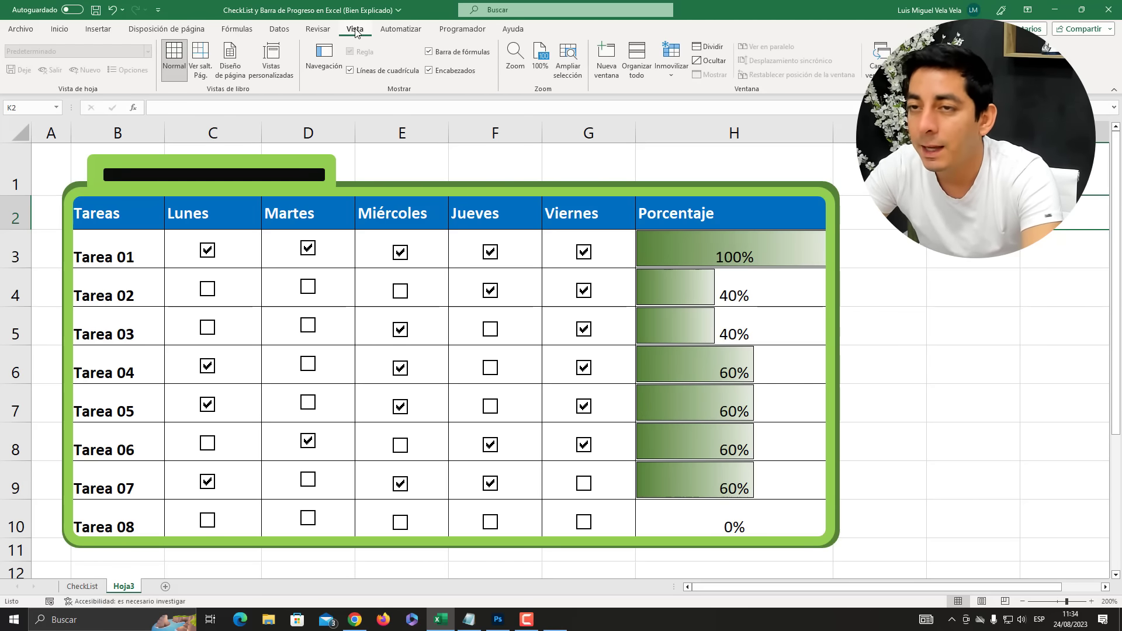
pyautogui.press('super+plus')
pyautogui.click(378, 72)
pyautogui.press('super+Escape')
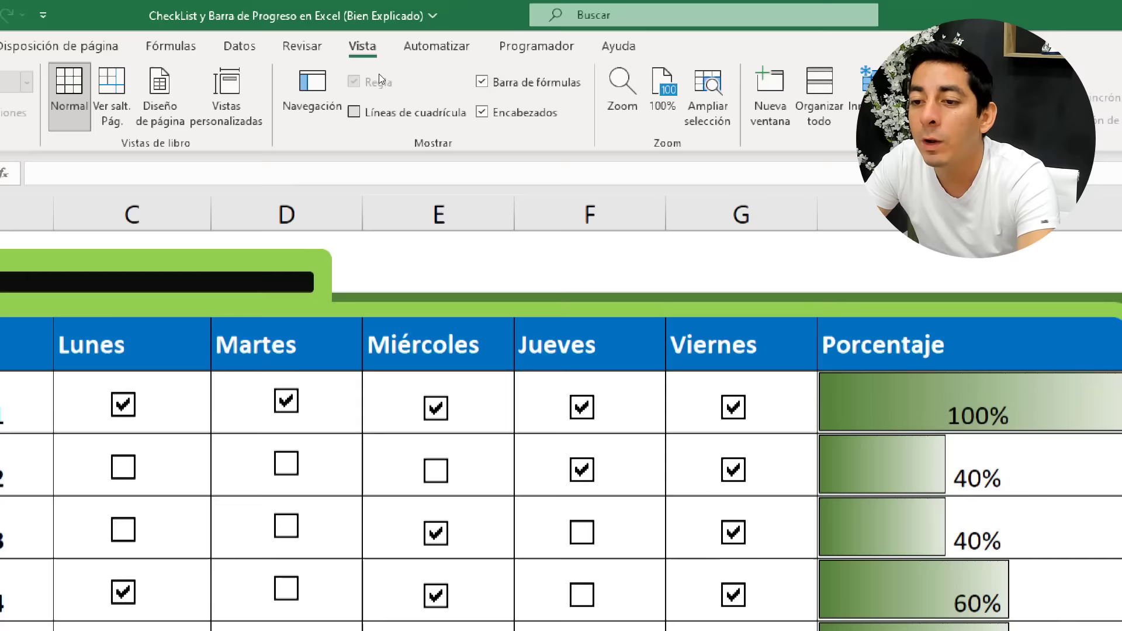
pyautogui.click(936, 371)
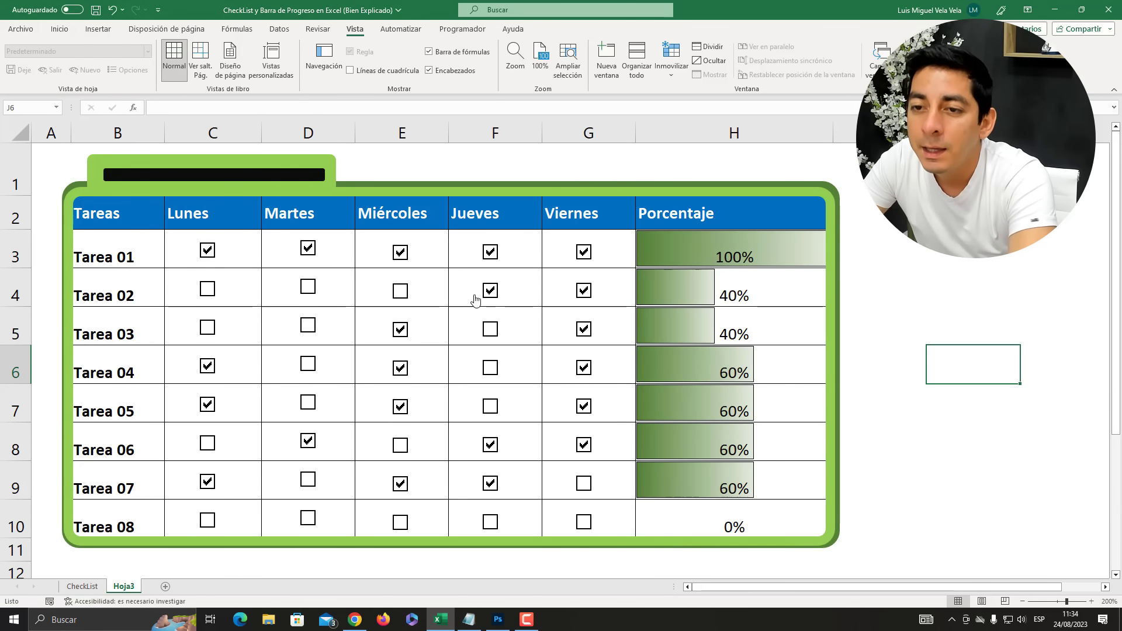
# Step: Clear Jueves and Viernes for Tarea 01, and leave Tarea 02 with only Martes, Miércoles and Jueves checked
pyautogui.click(585, 253)
pyautogui.click(491, 253)
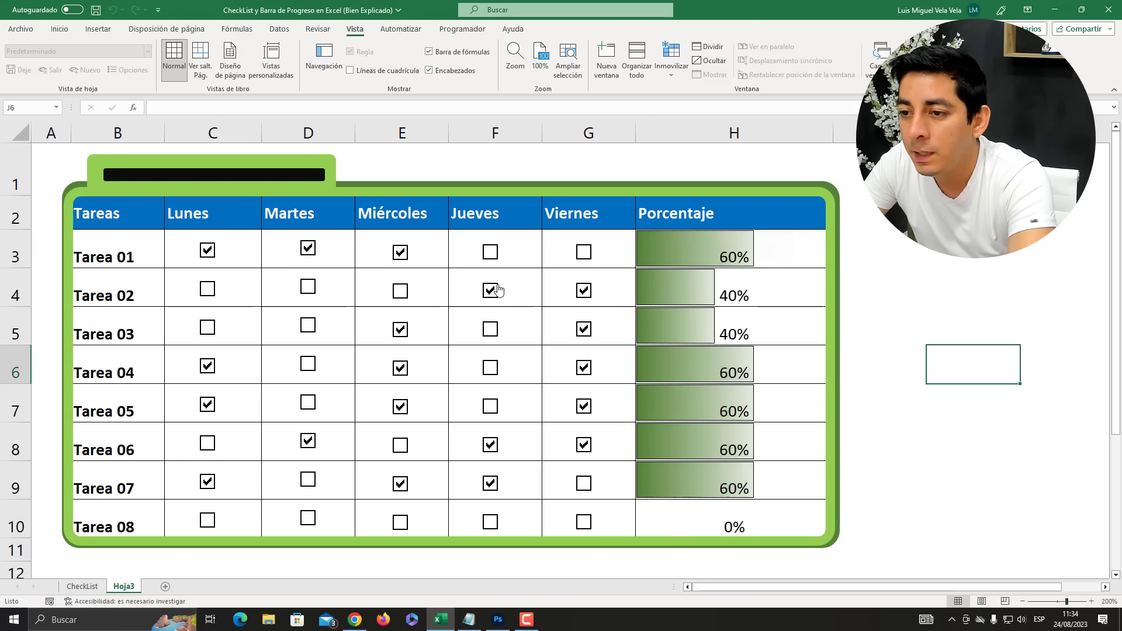
pyautogui.click(491, 291)
pyautogui.click(584, 290)
pyautogui.click(490, 291)
pyautogui.click(400, 290)
pyautogui.click(308, 287)
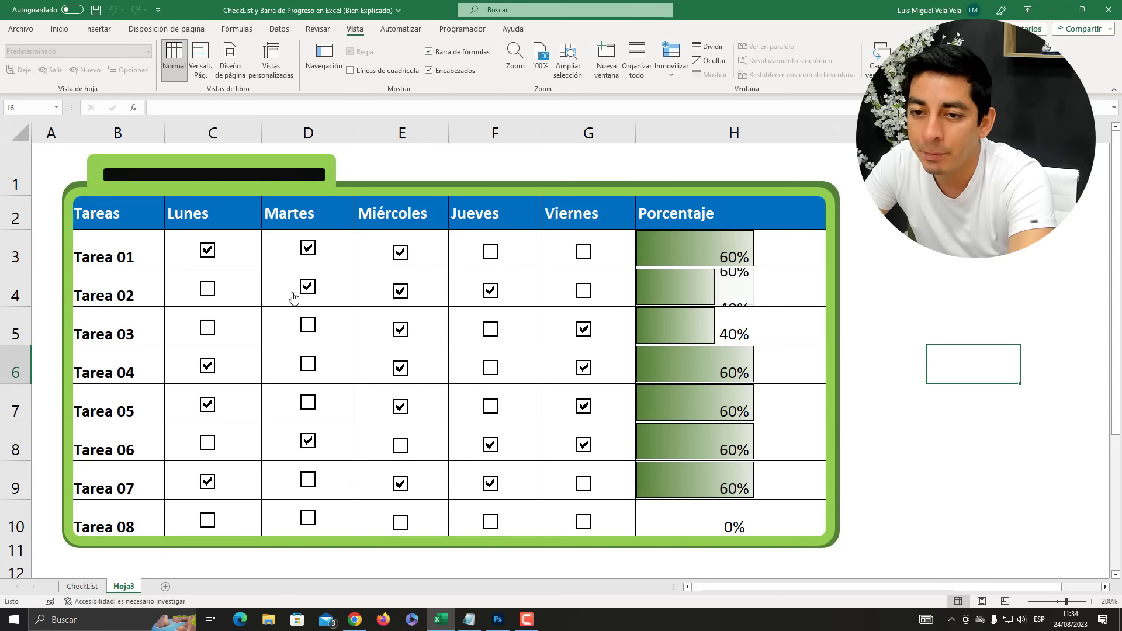
# Step: Check all five days for Tarea 08 and Martes for Tarea 04
pyautogui.click(207, 521)
pyautogui.click(308, 518)
pyautogui.click(400, 522)
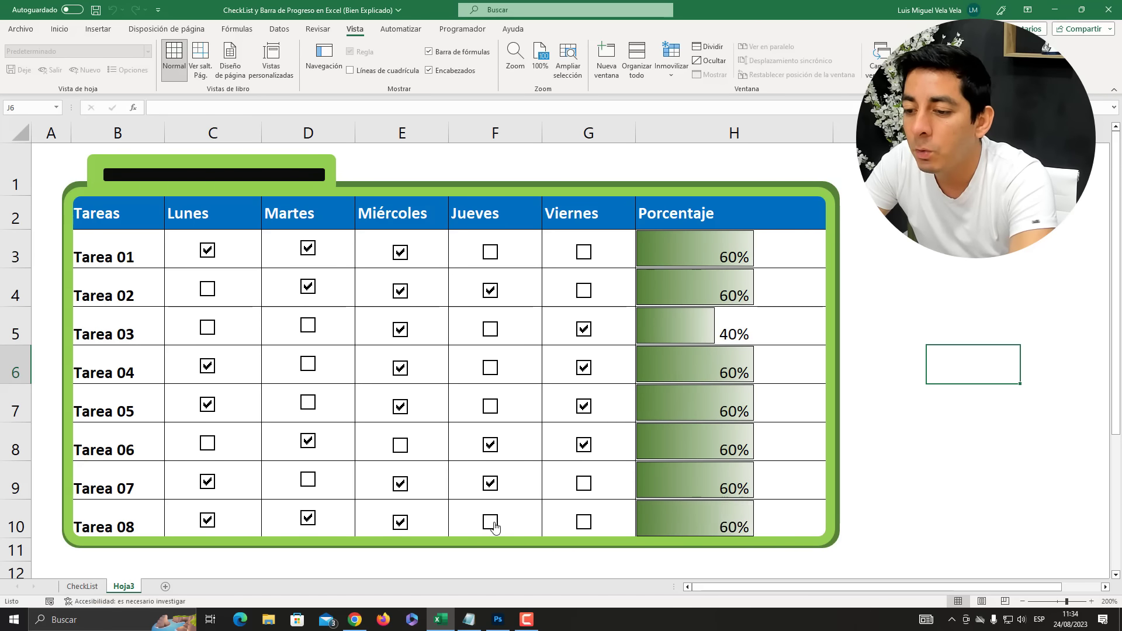
pyautogui.click(490, 522)
pyautogui.click(583, 522)
pyautogui.click(308, 364)
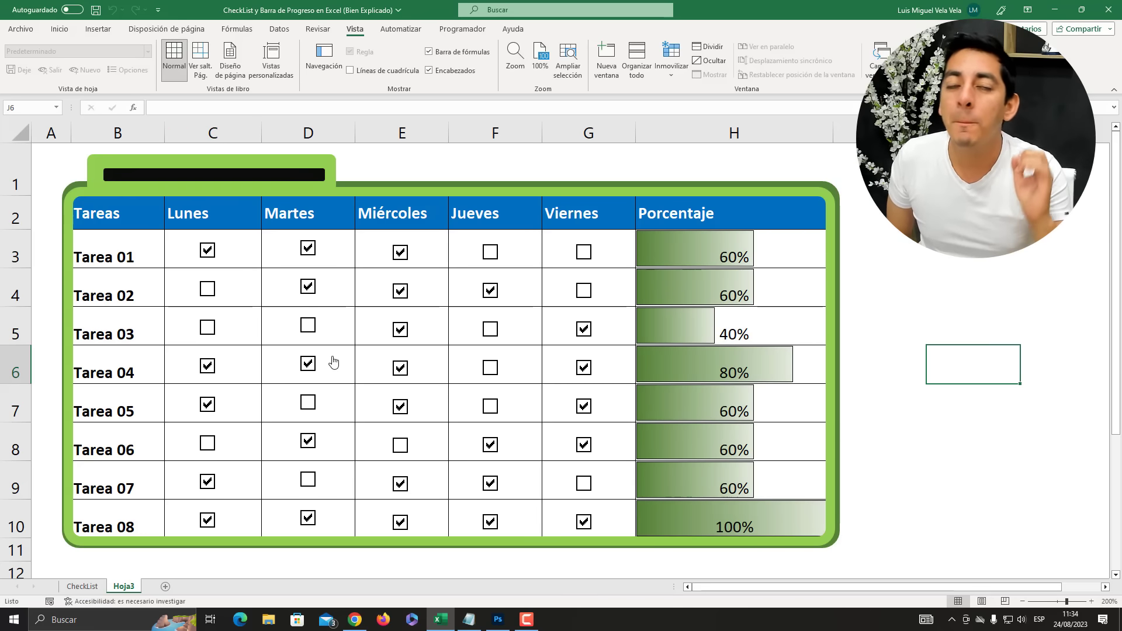
pyautogui.click(525, 619)
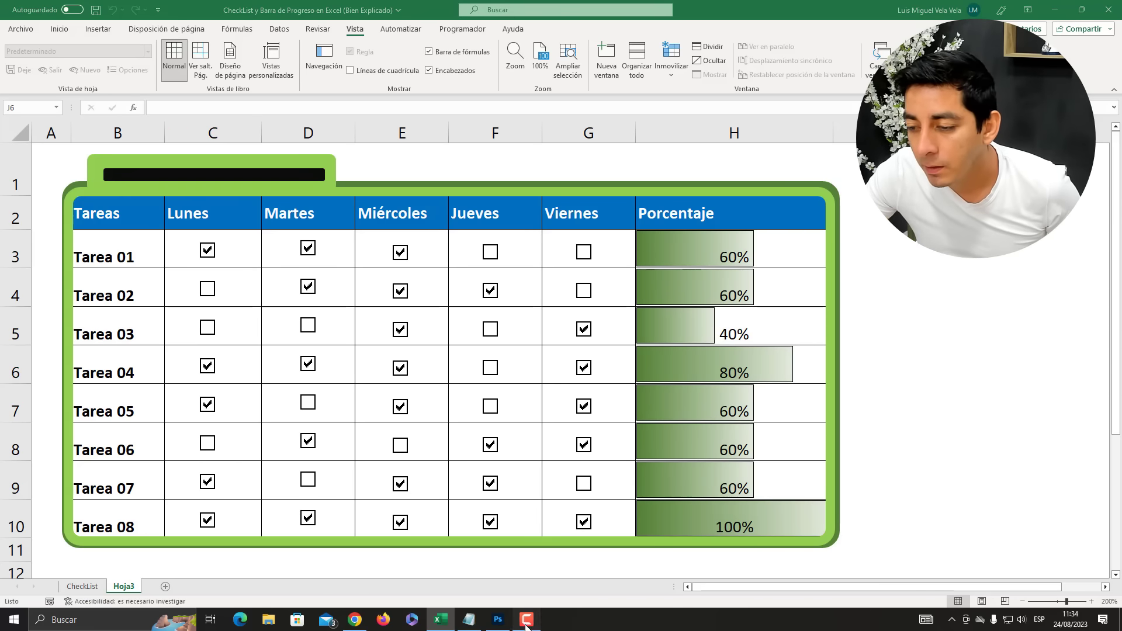